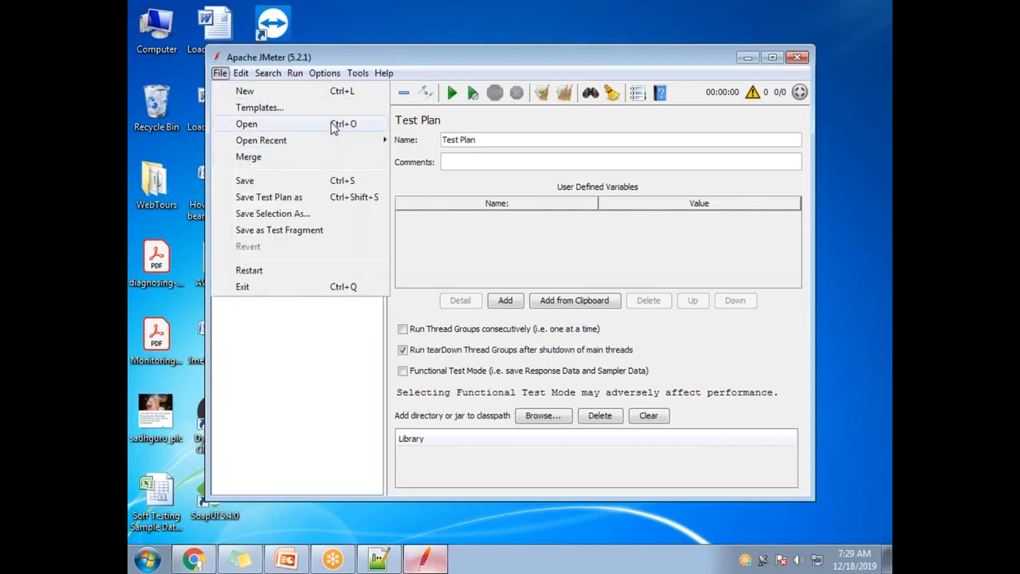
Open the recent test plan View Results in Table.jmx, maximized, with the Buy Fish group and its Purchase a fish controller expanded.
mouse_move(337, 142)
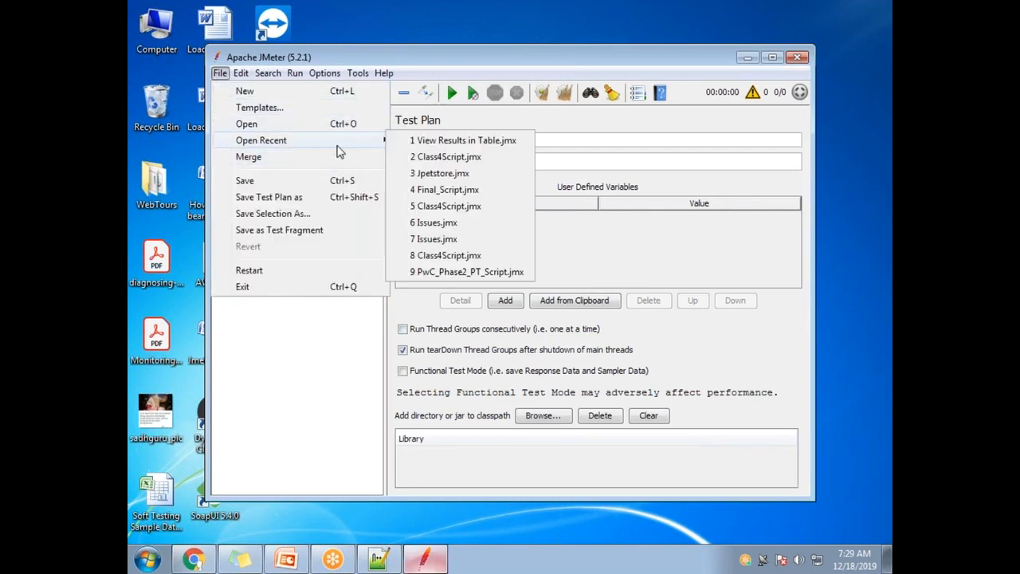
click(504, 146)
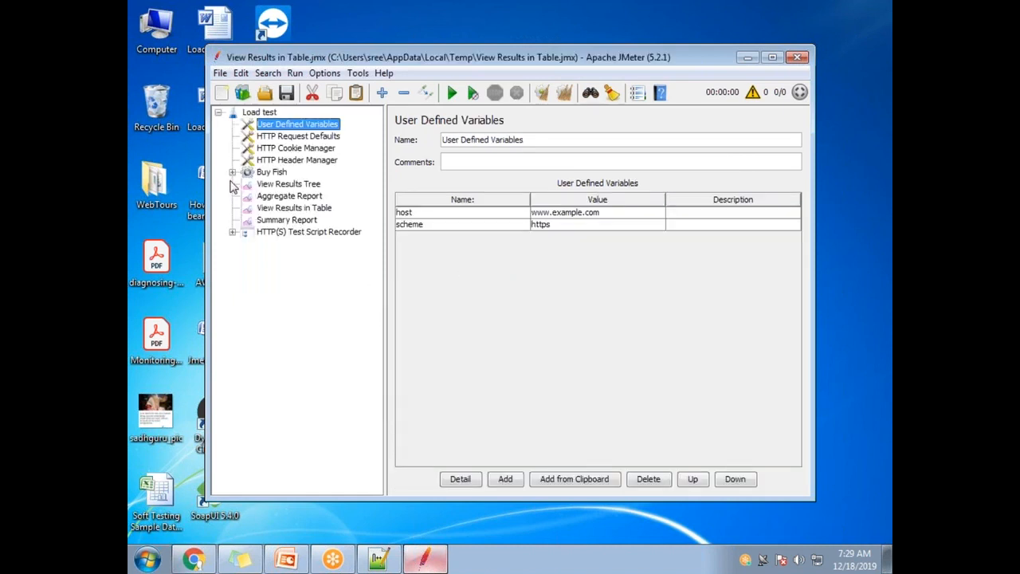
click(232, 172)
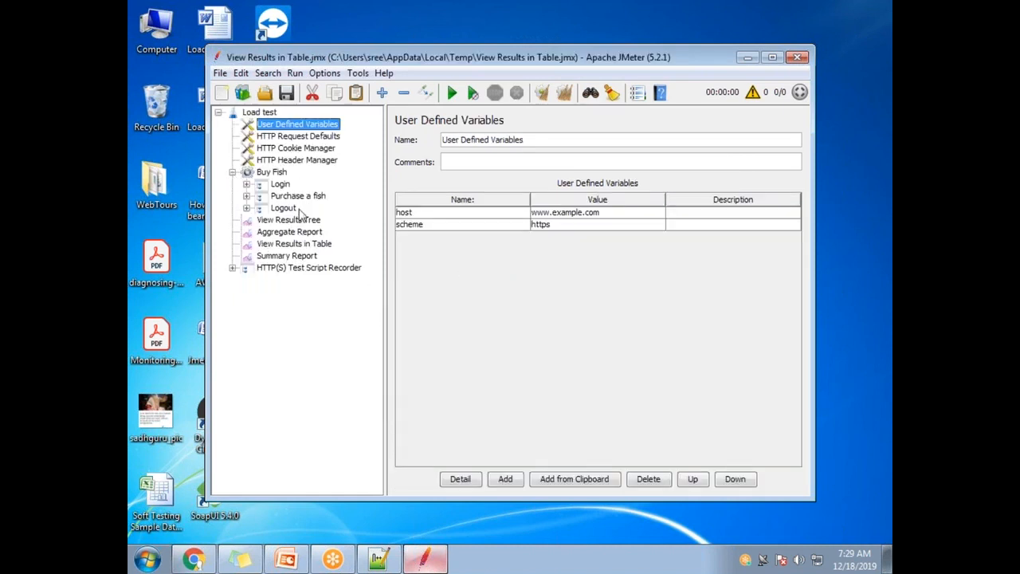
double_click(410, 61)
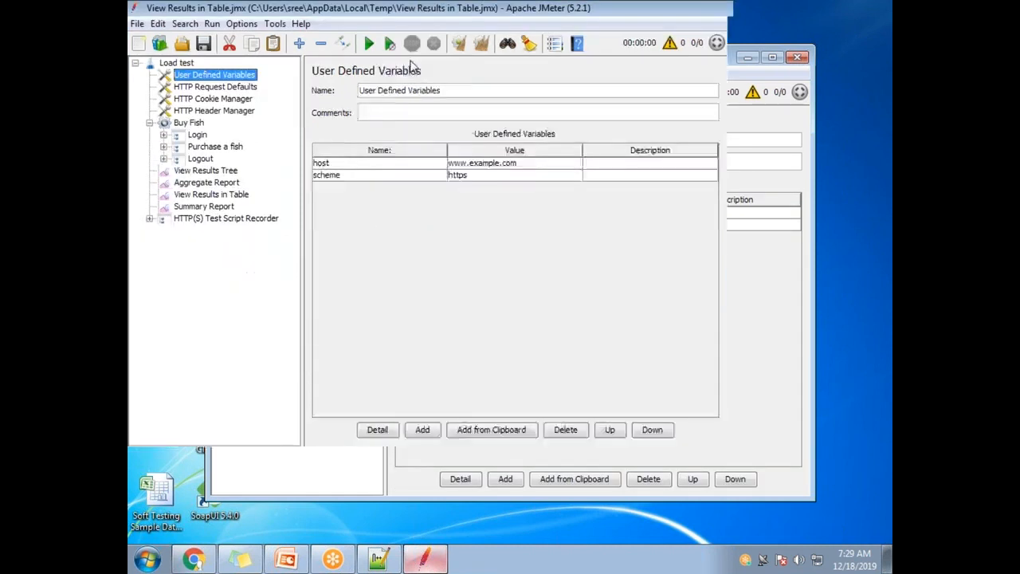
click(163, 148)
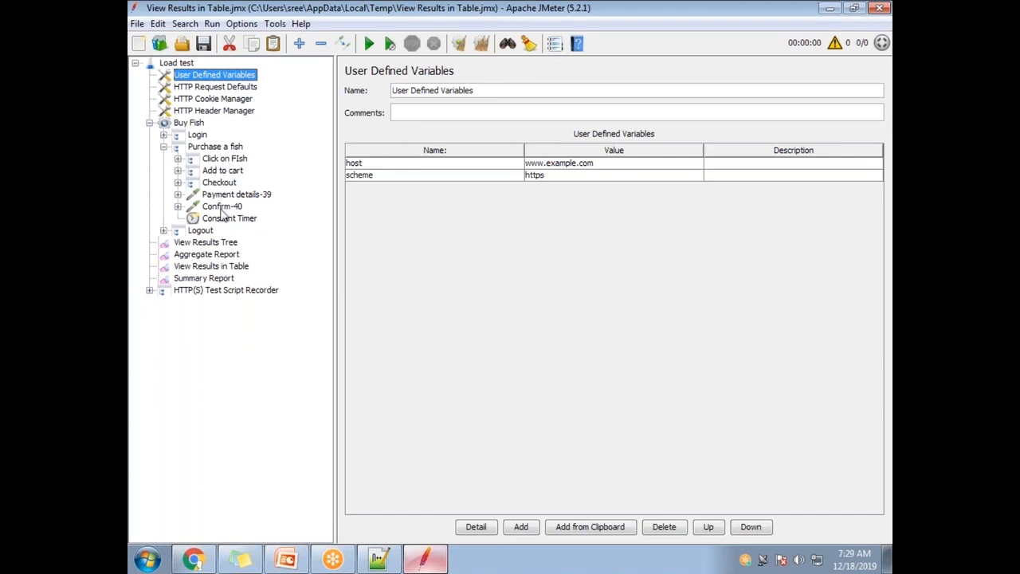
Change the Purchase a fish controller from a Runtime Controller into a Throughput Controller and expand it again.
click(225, 146)
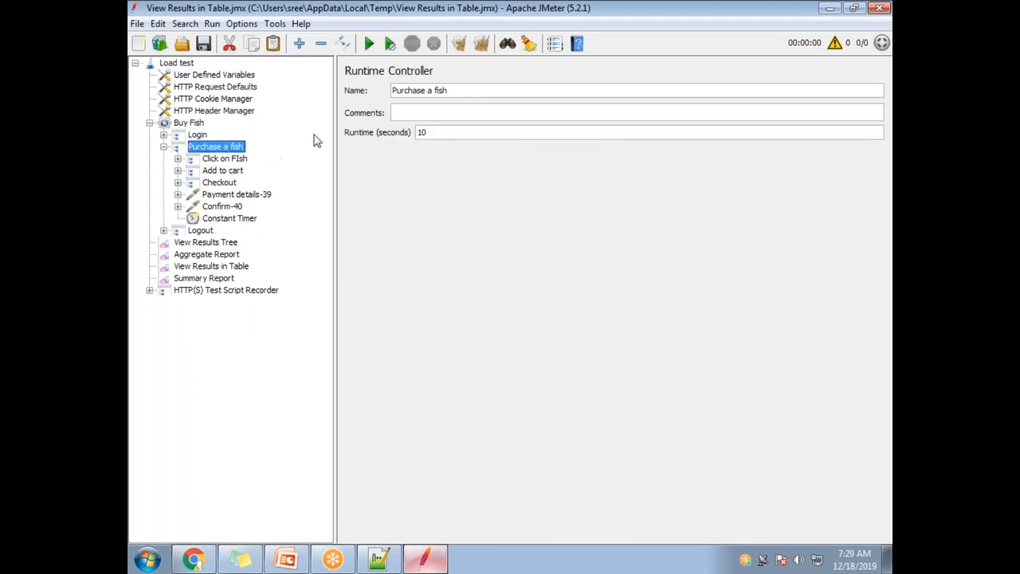
right_click(216, 149)
mouse_move(317, 226)
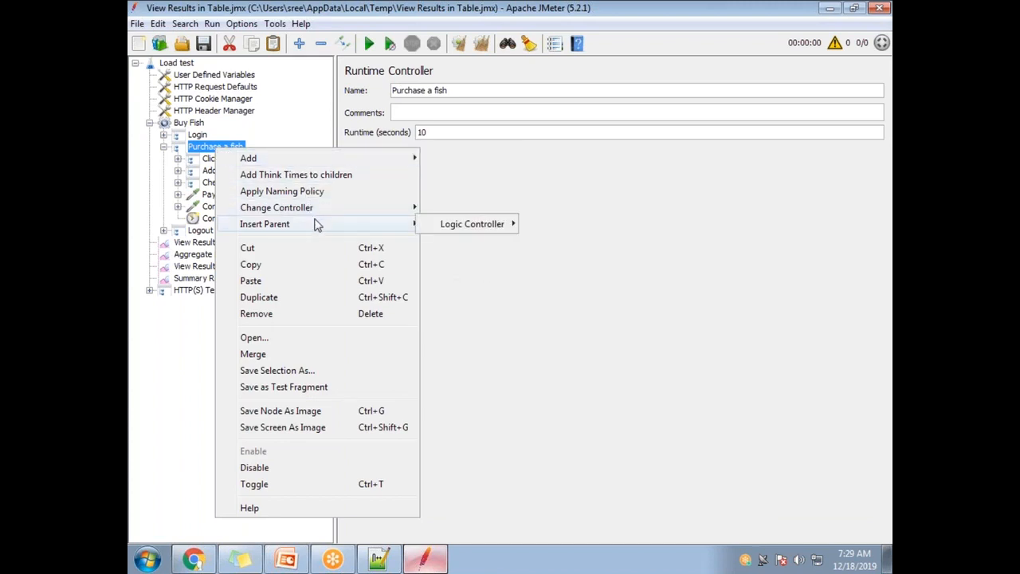
mouse_move(495, 209)
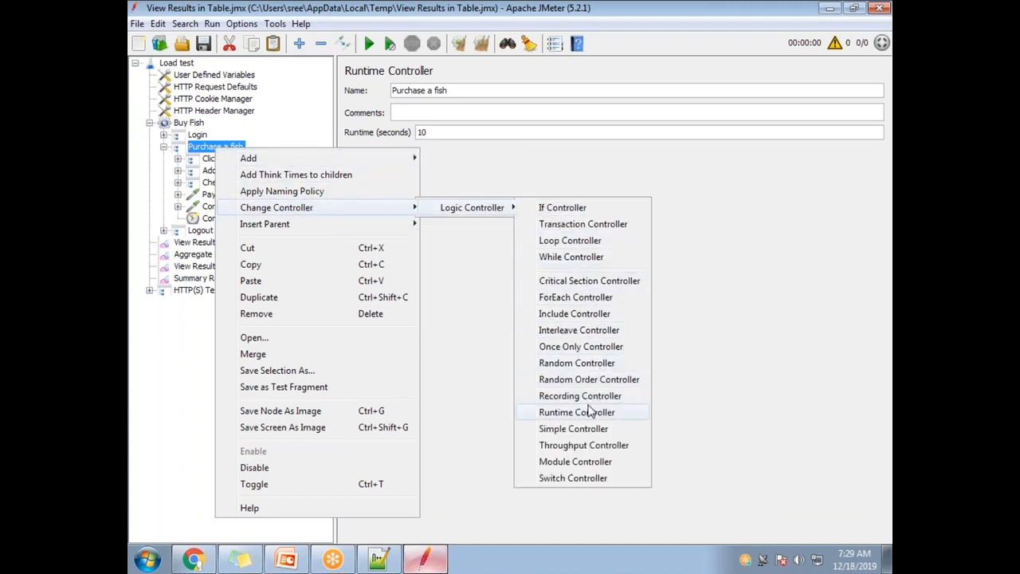
click(587, 445)
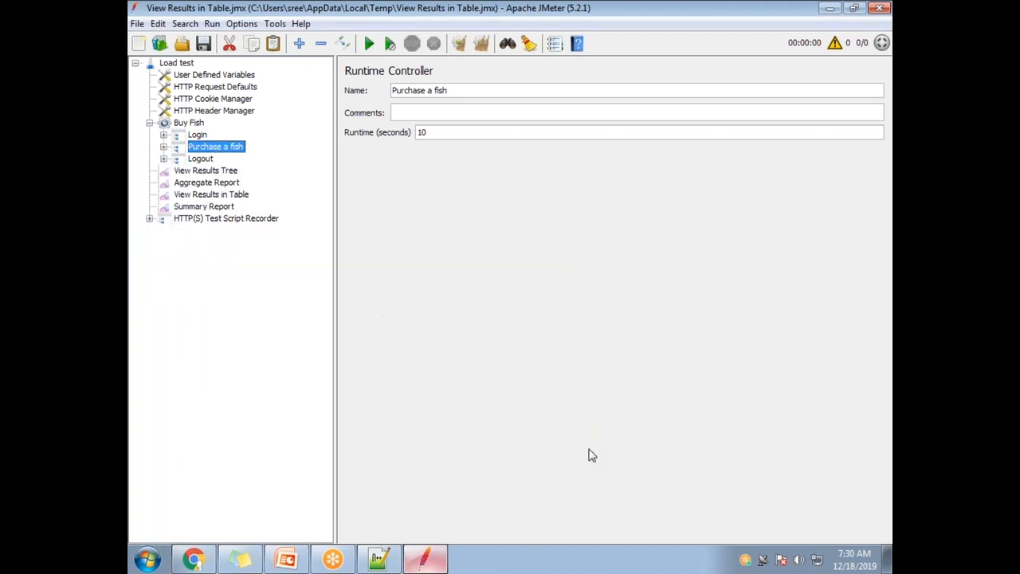
click(164, 146)
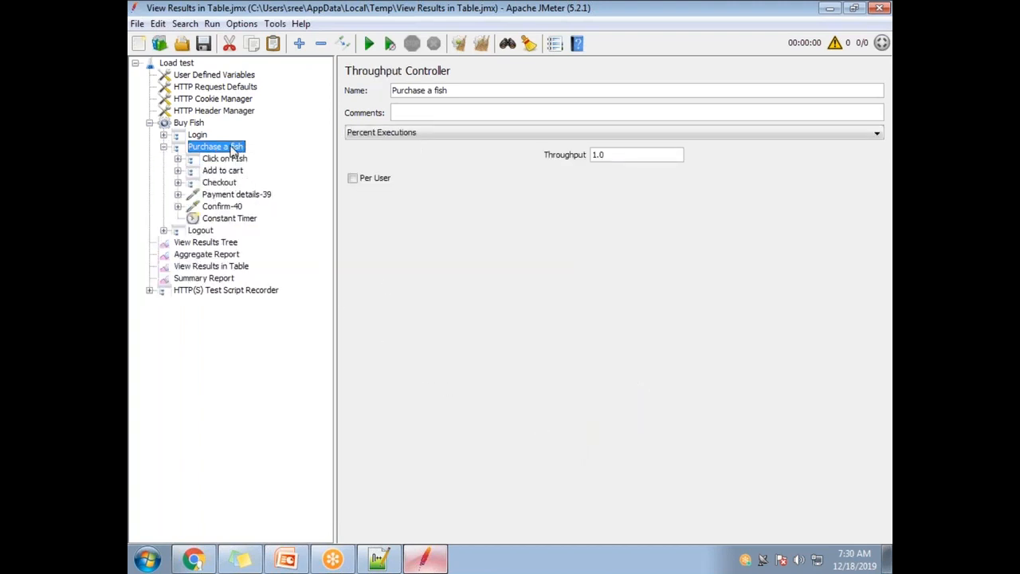
Rename the Purchase a fish controller as Throughput Controller.
triple_click(398, 90)
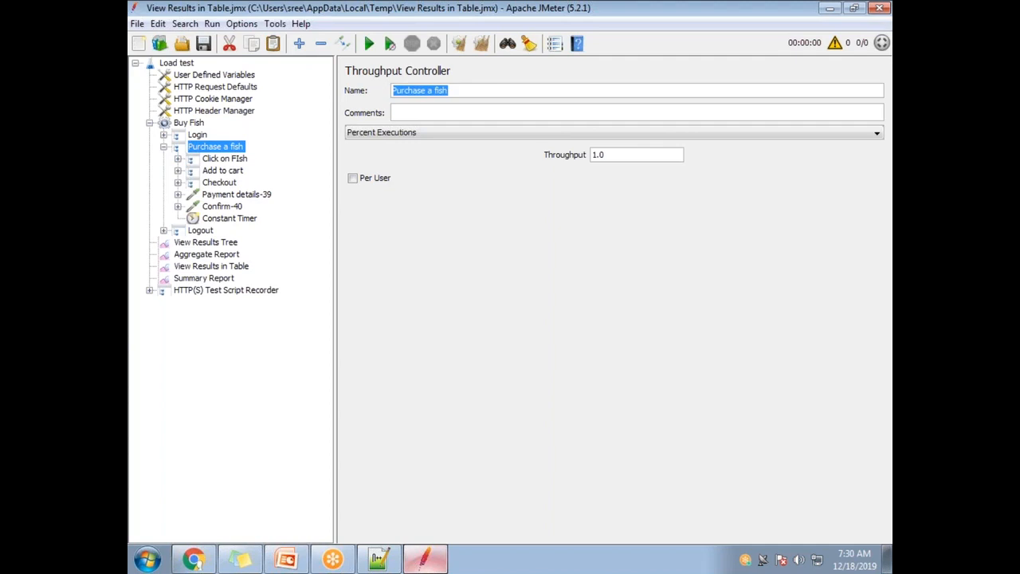
text(TH)
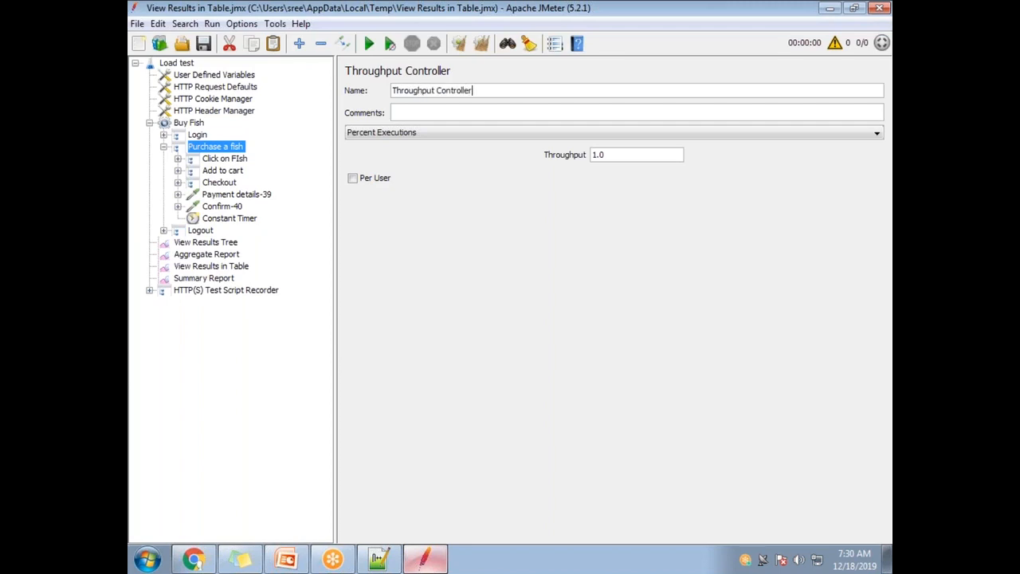
click(227, 170)
click(226, 149)
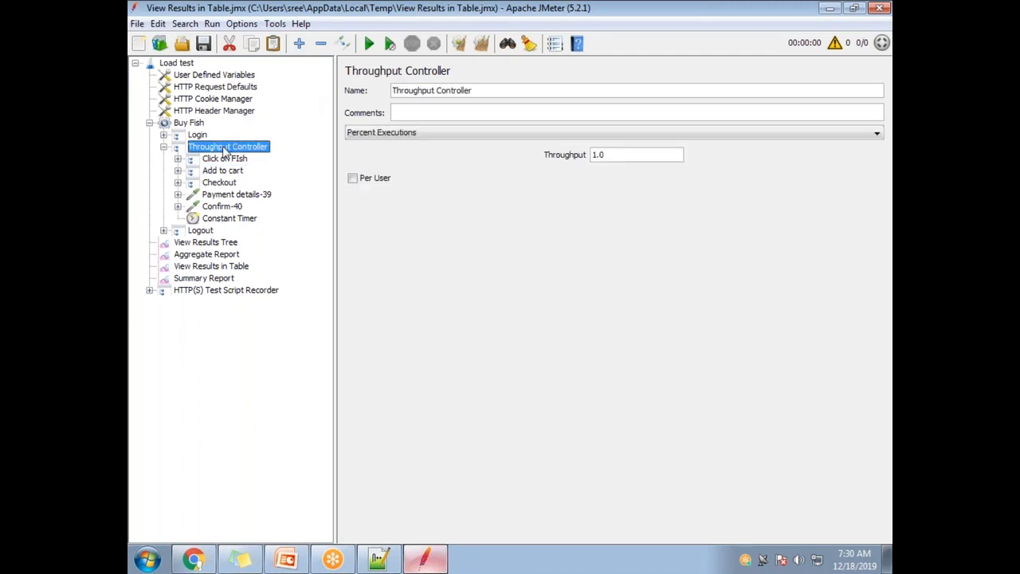
Switch the Throughput Controller's execution mode to Total Executions and select its throughput value.
click(386, 135)
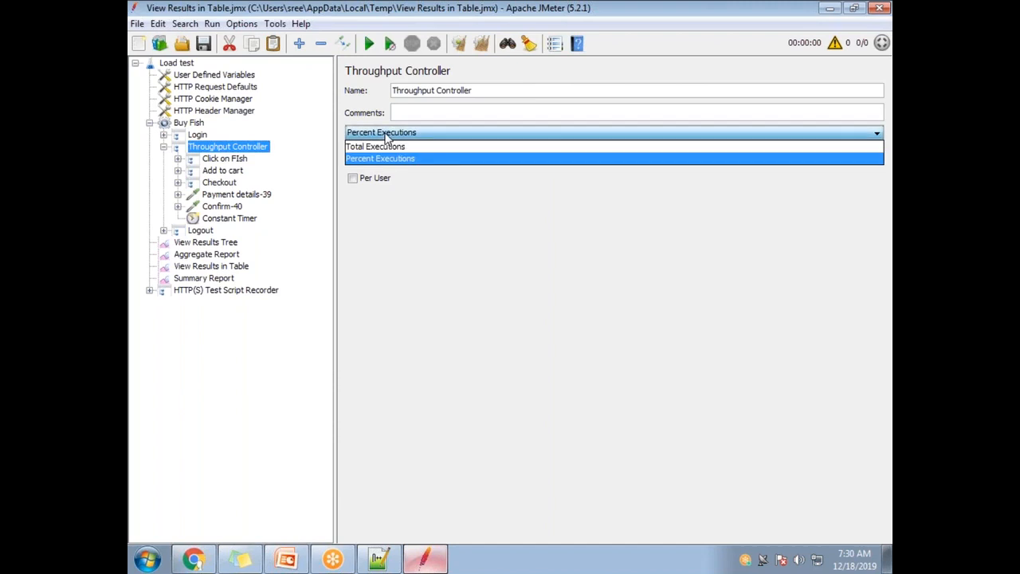
click(394, 148)
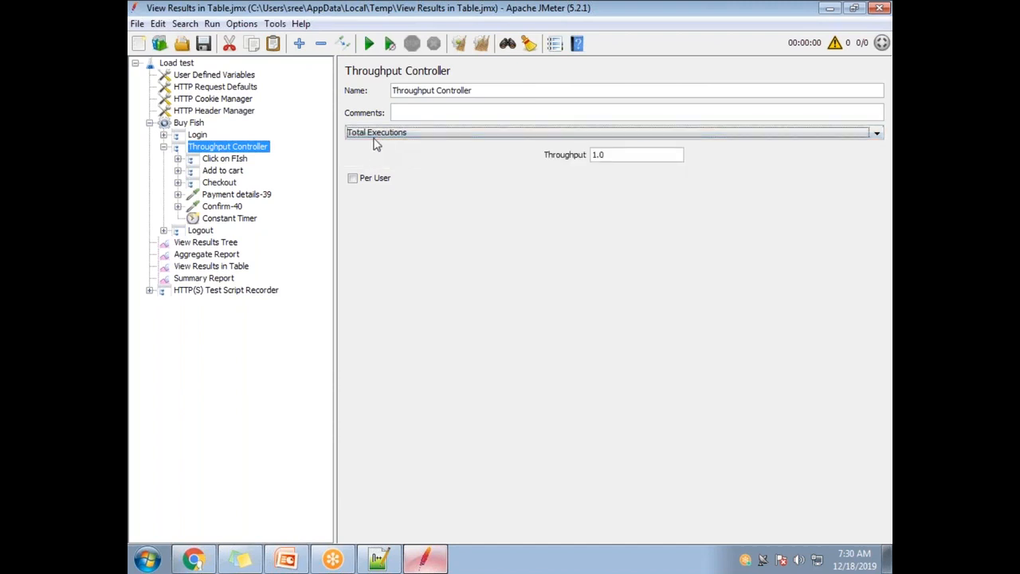
click(642, 155)
drag(630, 155, 554, 160)
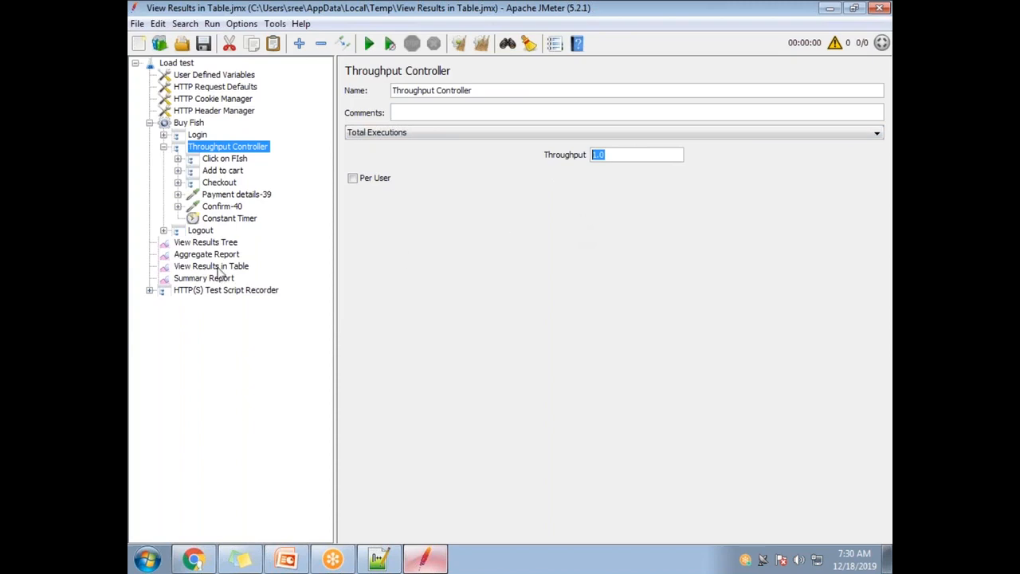
Expand the Click on FIsh, Add to cart and Checkout transaction controllers to show their HTTP requests.
click(178, 158)
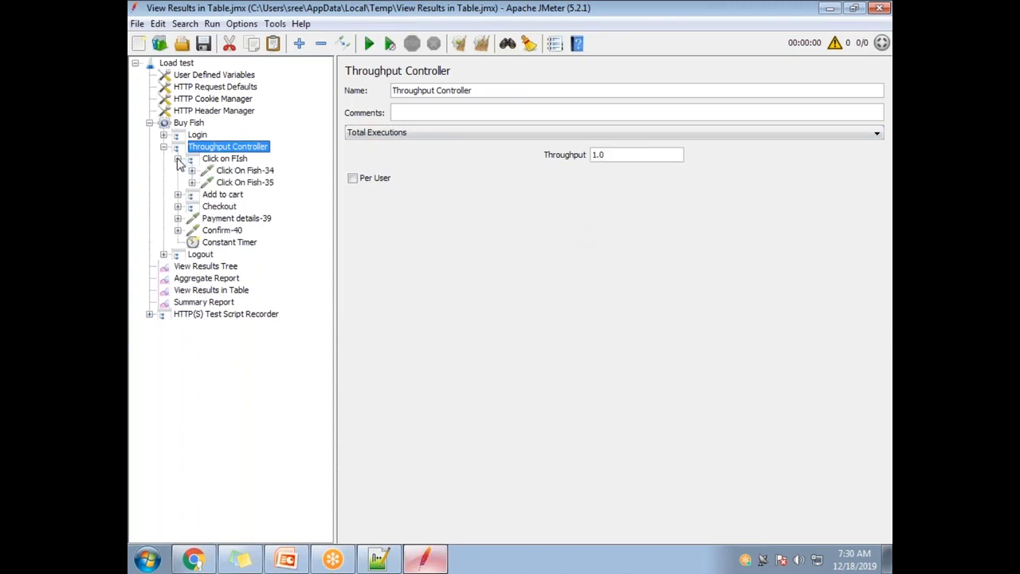
click(232, 170)
click(220, 159)
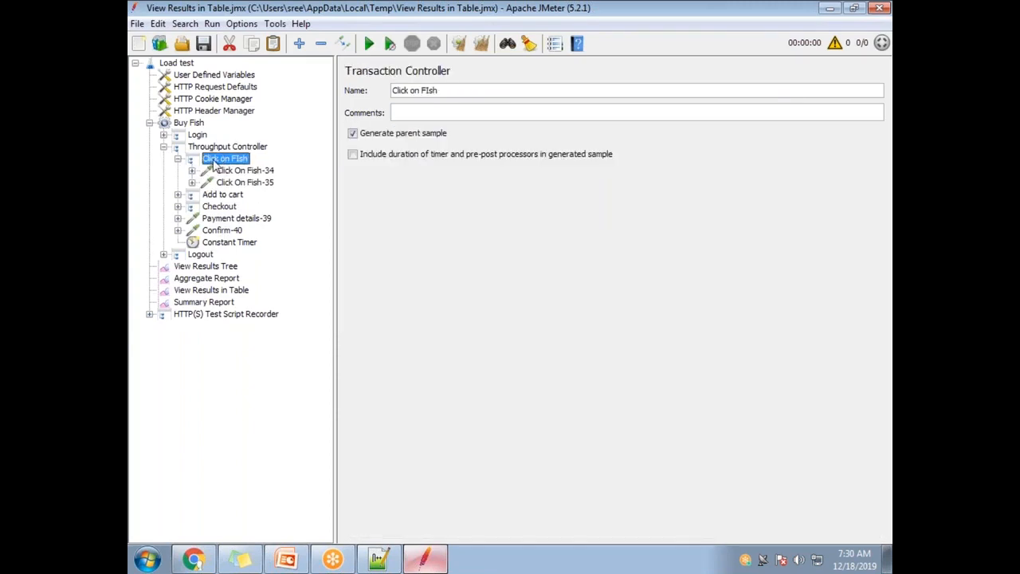
click(226, 196)
click(177, 194)
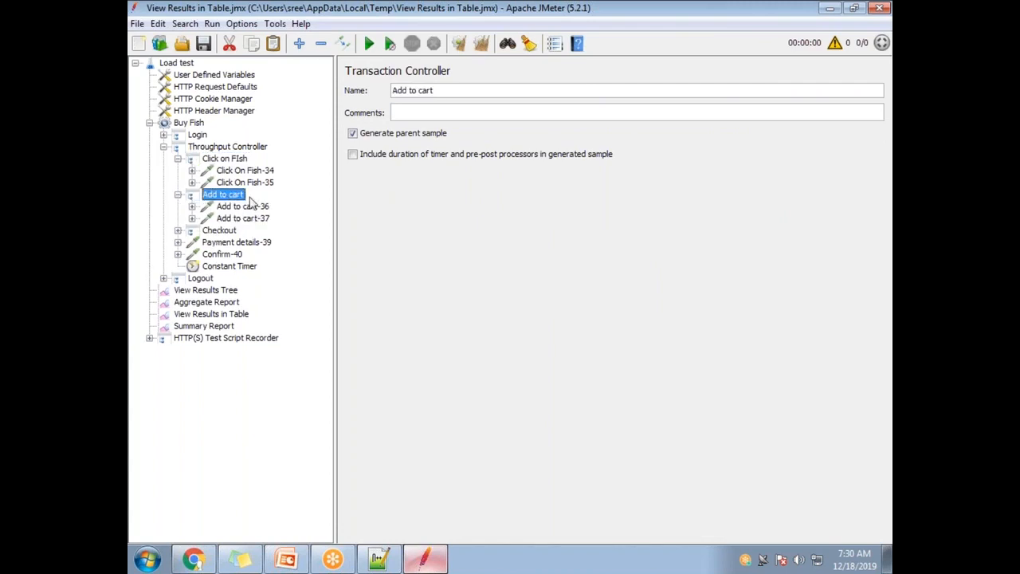
click(178, 230)
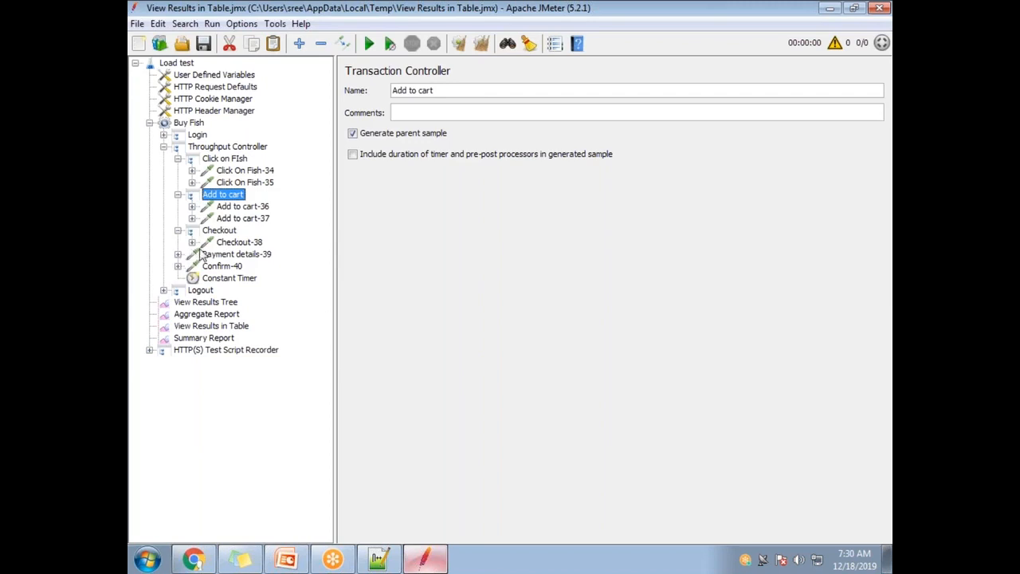
Move the Click On Fish, Add to cart and Checkout requests out of their transaction controllers directly into the Throughput Controller.
click(241, 170)
ctrl+click(249, 181)
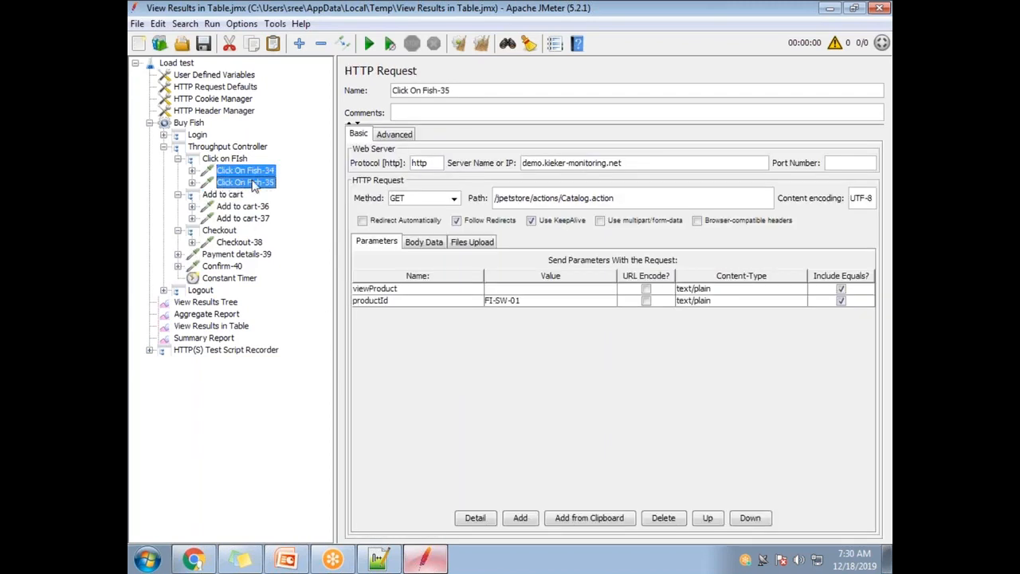
drag(249, 175, 240, 148)
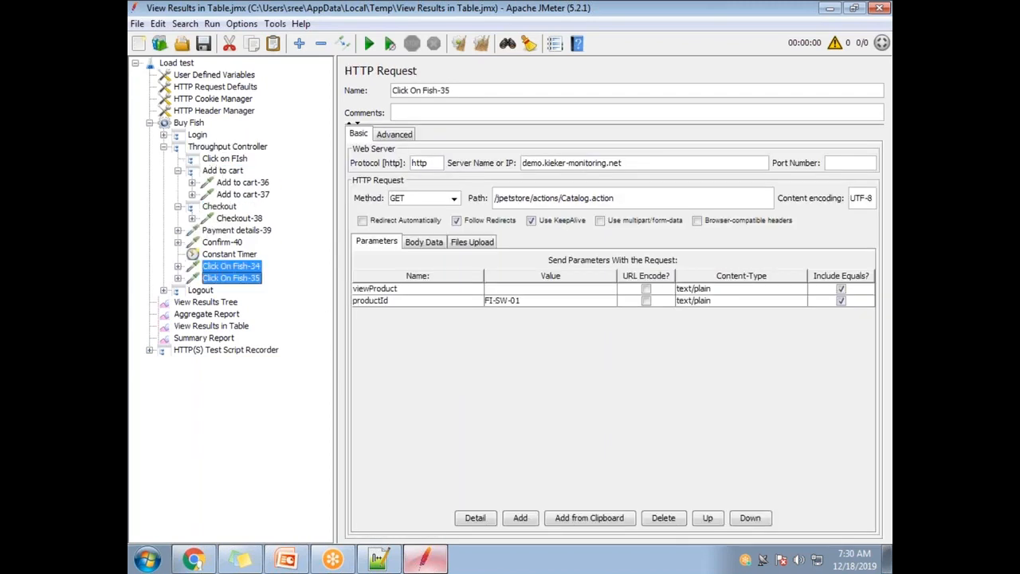
click(239, 183)
ctrl+click(241, 195)
ctrl+click(241, 171)
drag(242, 171, 243, 148)
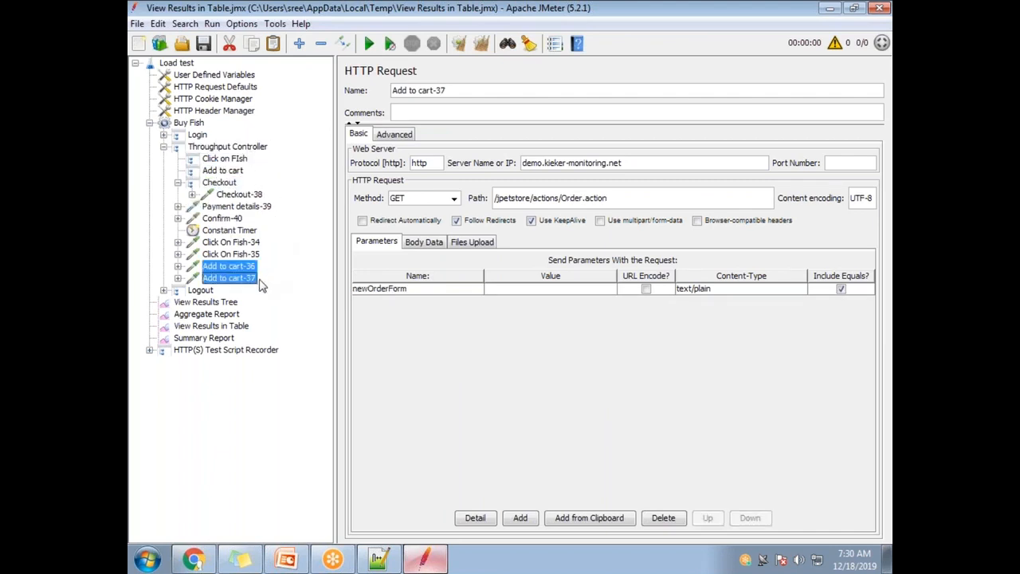
drag(231, 196, 244, 148)
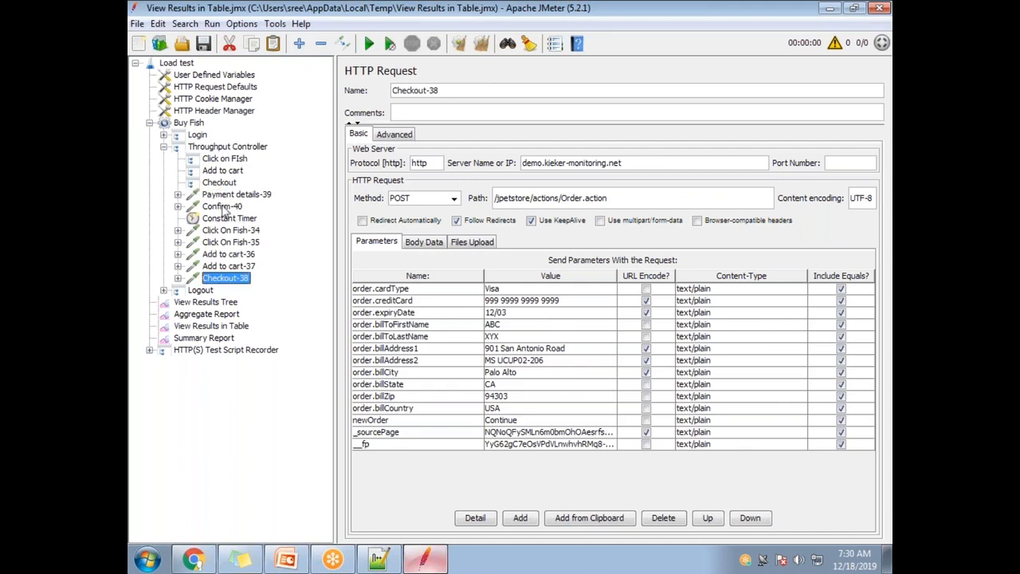
Delete the Constant Timer from the Throughput Controller.
click(226, 195)
click(228, 207)
click(243, 219)
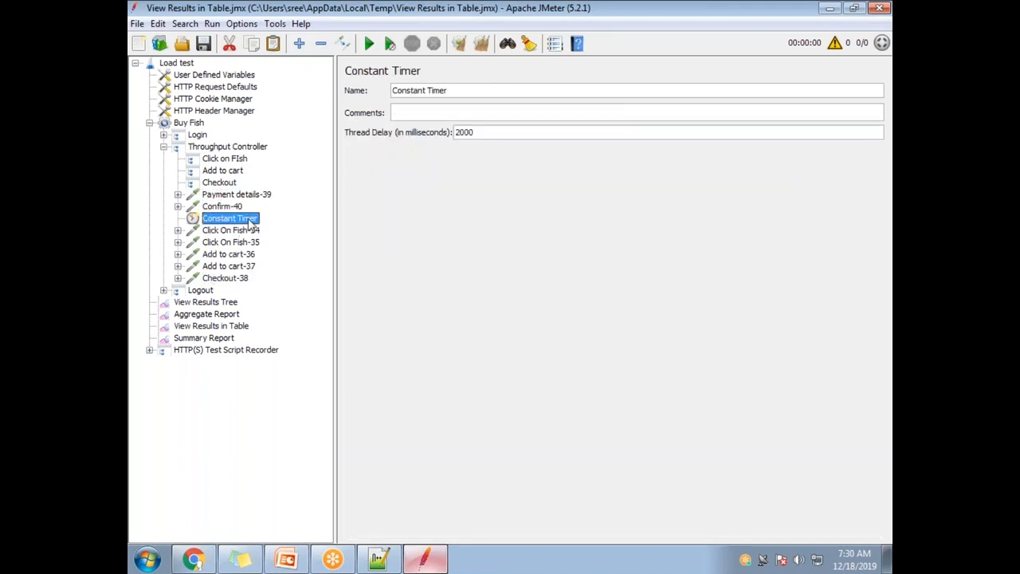
key(Delete)
click(476, 294)
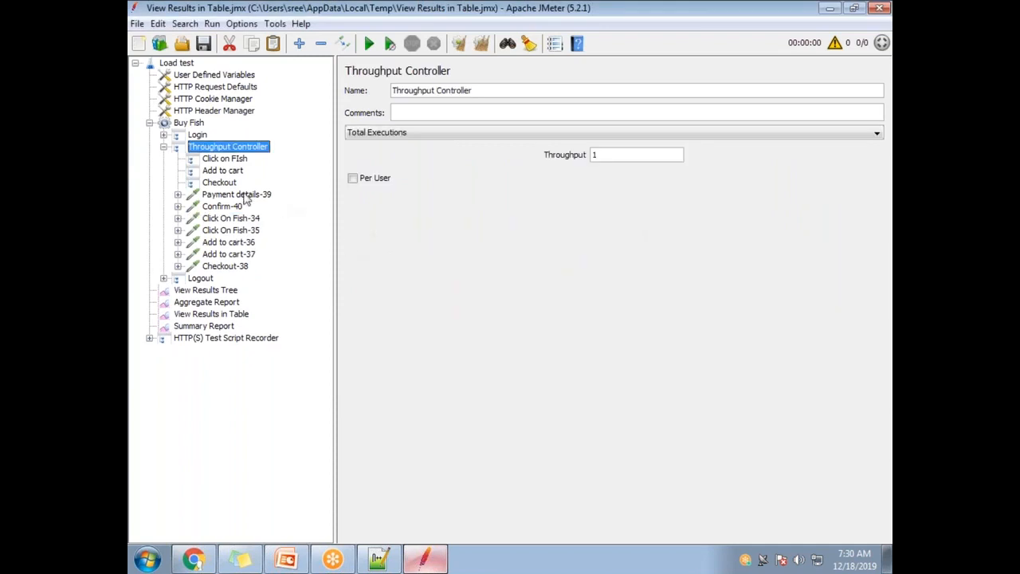
Delete the emptied Click on FIsh, Add to cart and Checkout transaction controllers from the Throughput Controller.
click(238, 162)
key(Delete)
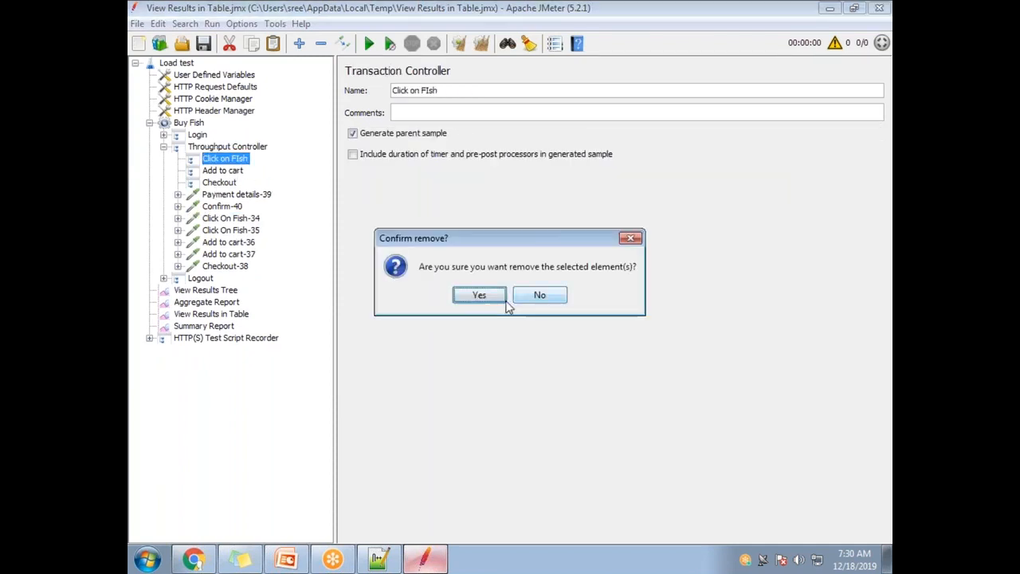
click(496, 297)
click(232, 161)
key(Delete)
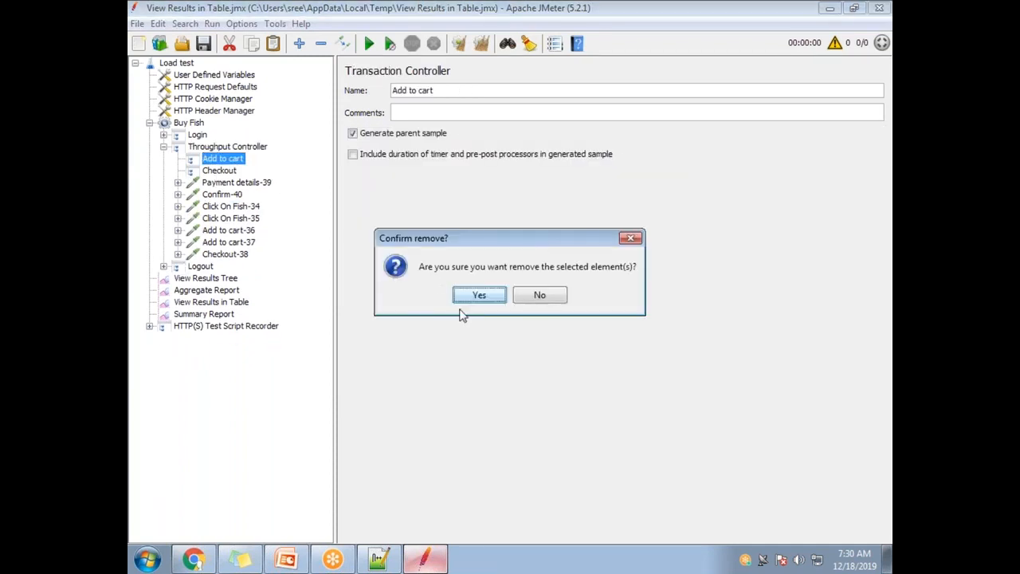
click(470, 299)
click(219, 158)
key(Delete)
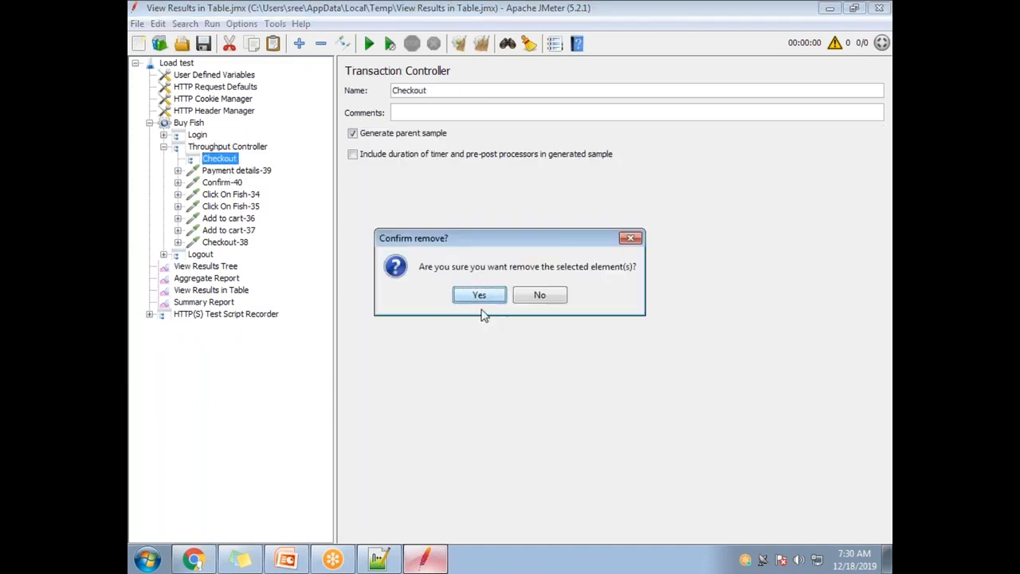
click(478, 299)
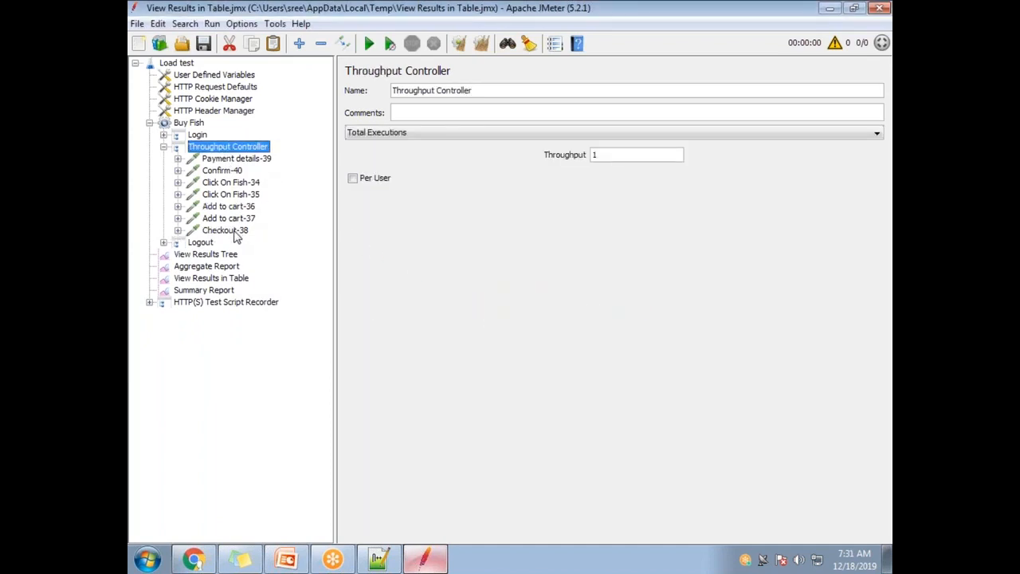
Reorder the Throughput Controller's requests so Click On Fish-34, Click On Fish-35, Add to cart-36, Add to cart-37 and Checkout-38 precede Payment details-39.
drag(234, 232, 232, 159)
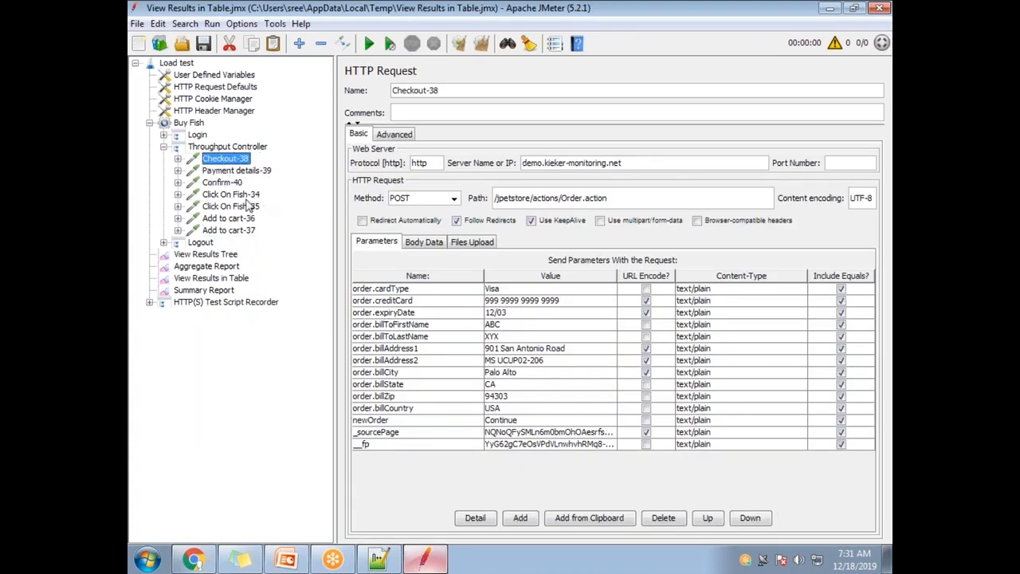
drag(235, 198, 240, 156)
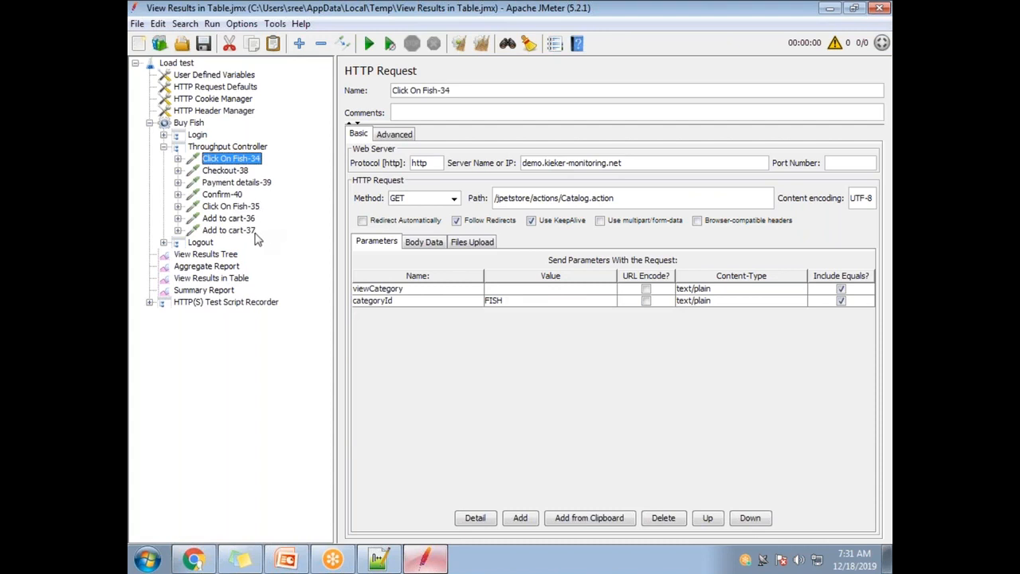
drag(243, 207, 229, 169)
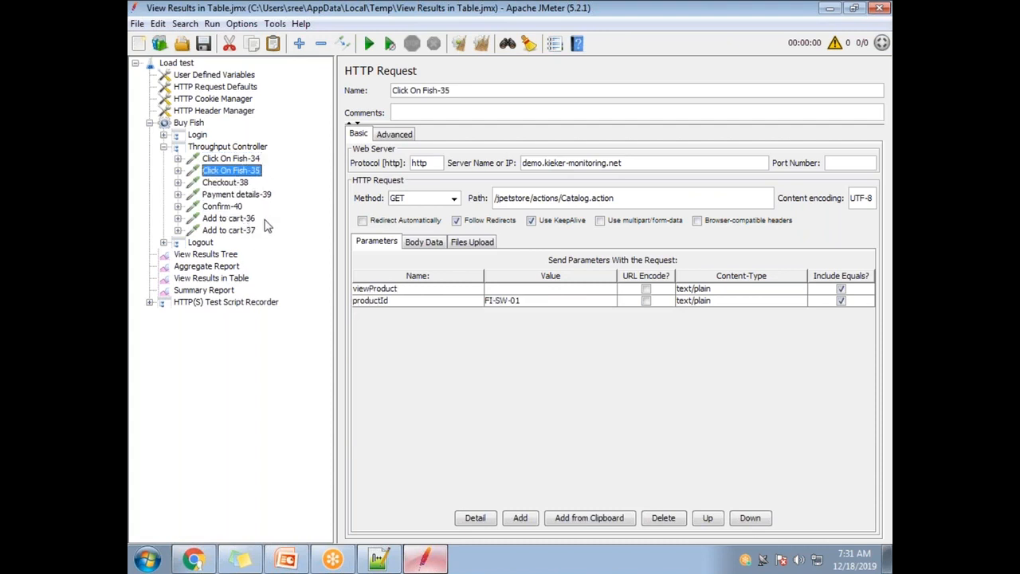
drag(241, 219, 243, 184)
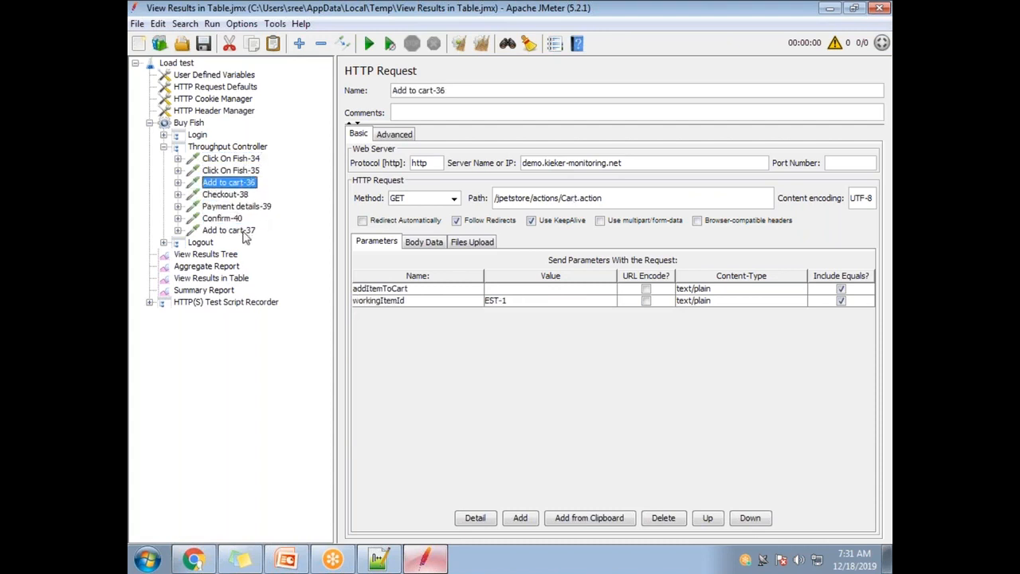
click(243, 232)
drag(244, 234, 243, 194)
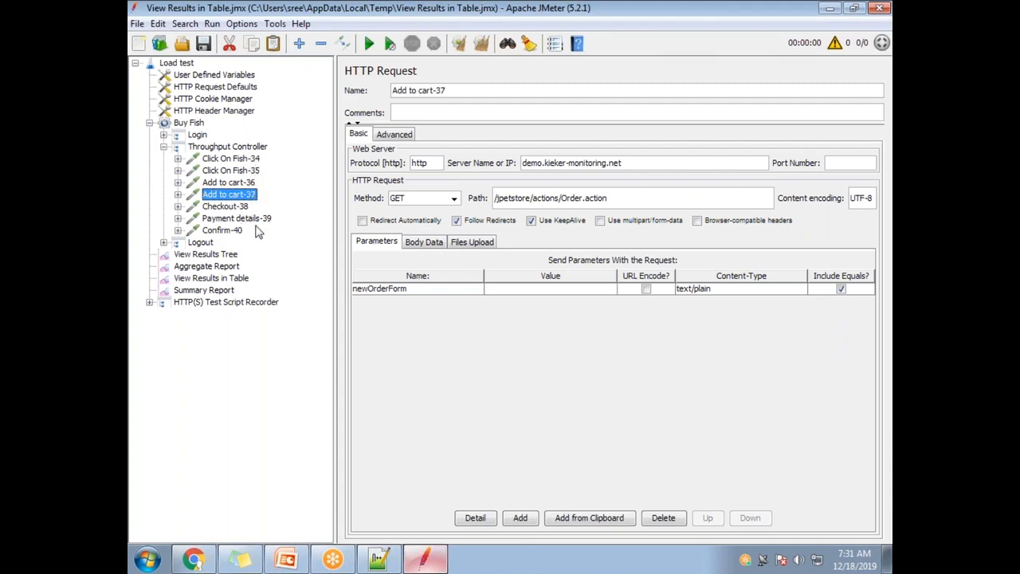
Switch to WhatsApp Web, send "pls join" to the LR & JMeter @ ISHA and Lr/jmeter training groups, and return to JMeter.
click(239, 149)
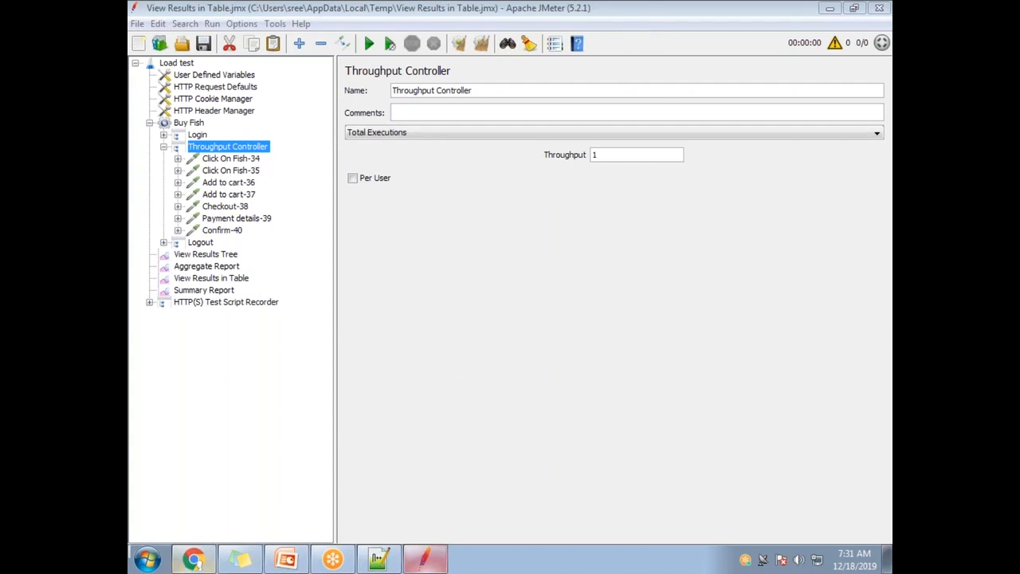
click(193, 559)
click(319, 19)
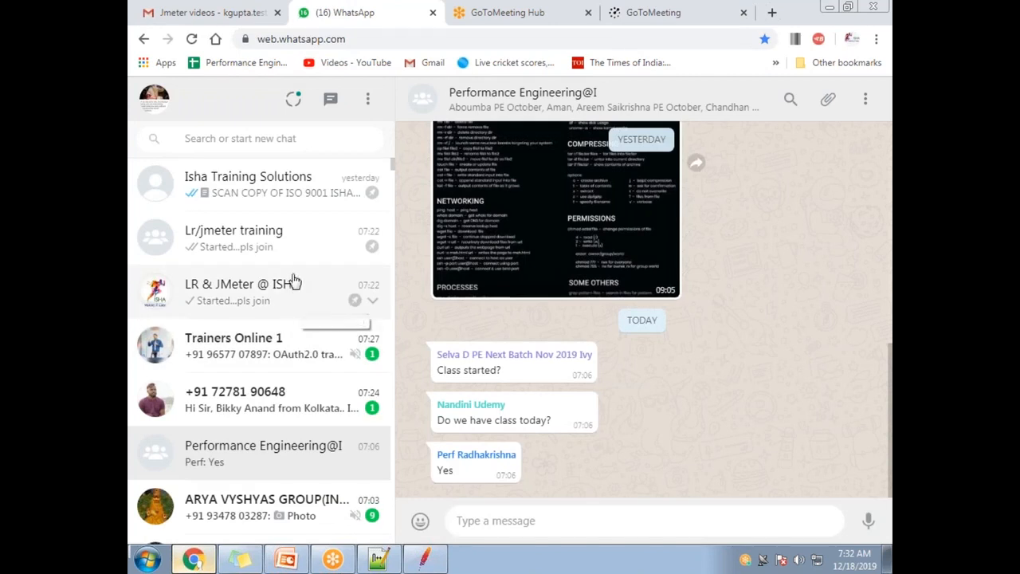
click(253, 292)
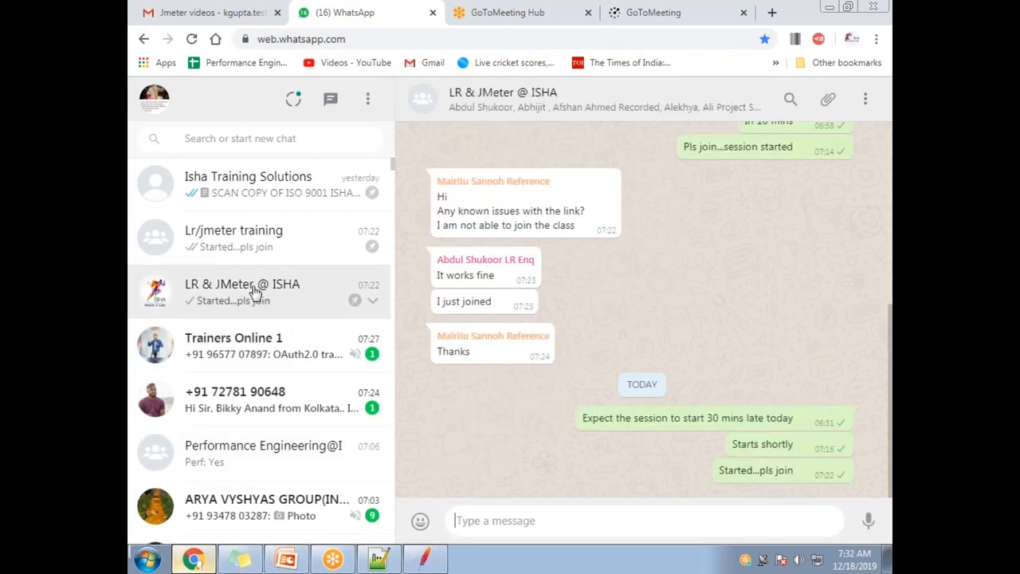
text(pls join)
key(Return)
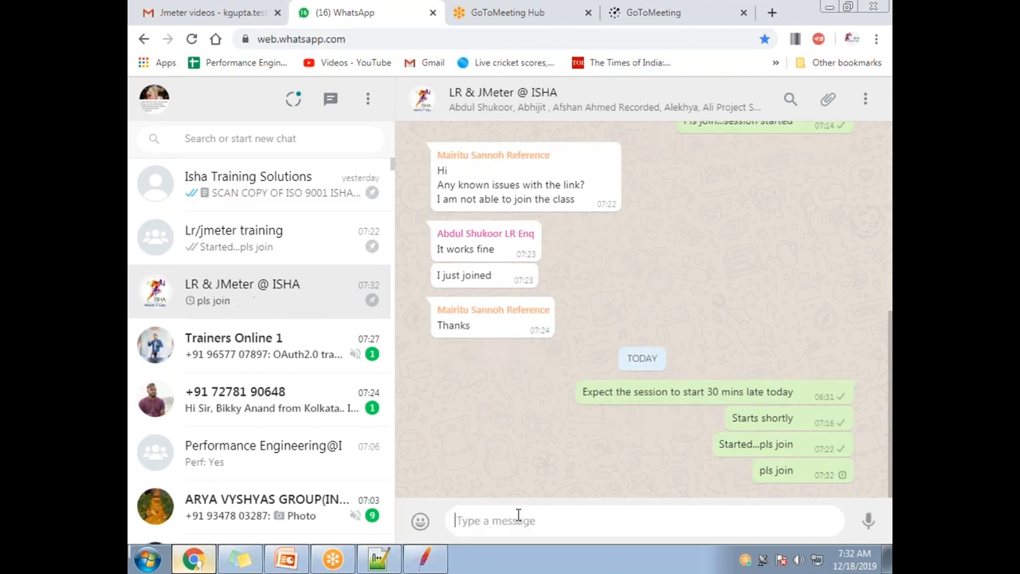
click(239, 234)
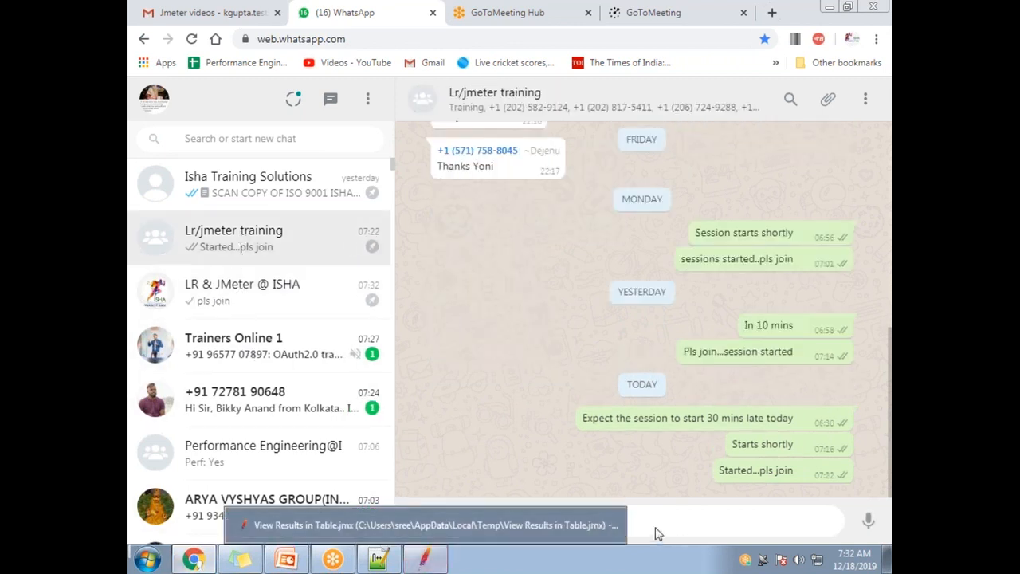
text(pls join)
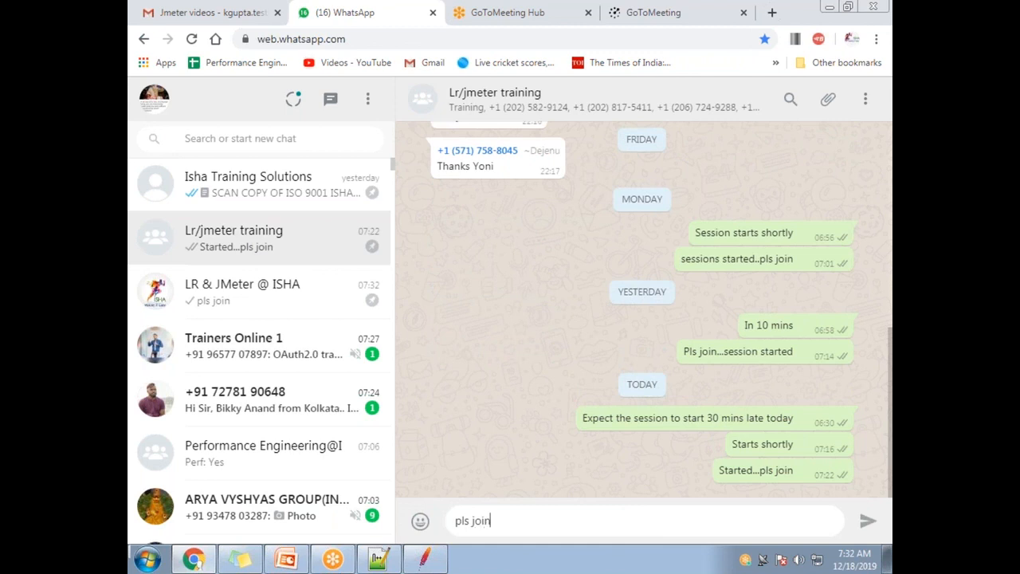
key(Return)
key(alt+Tab)
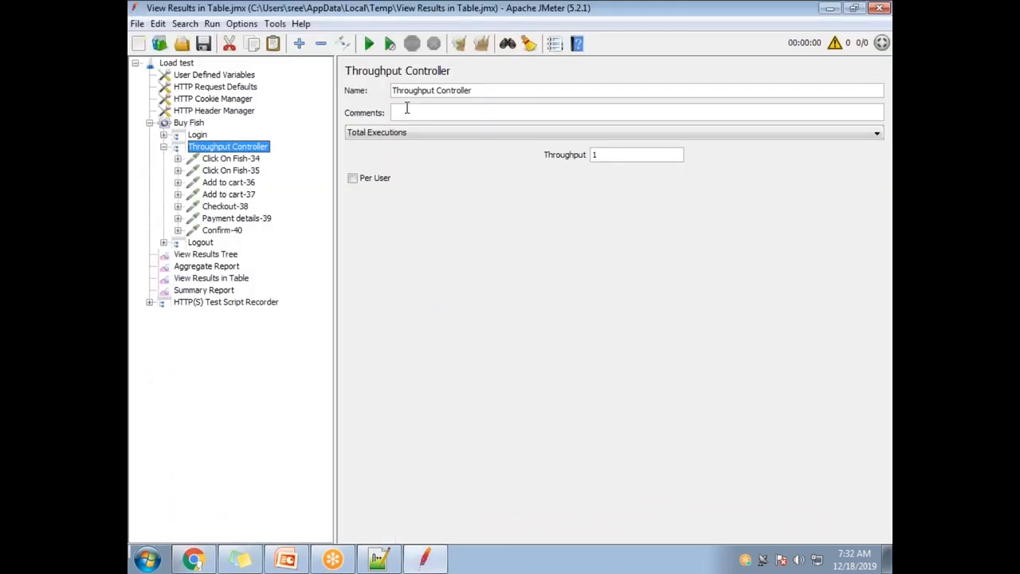
Set the Buy Fish thread group's loop count to 5 and the Throughput Controller's throughput to 3.
click(611, 155)
click(191, 123)
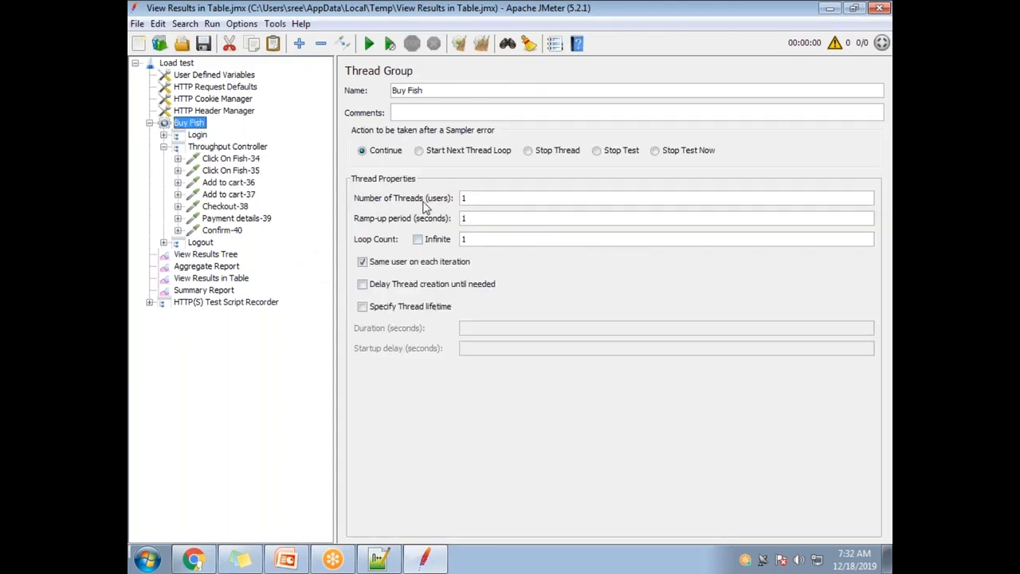
click(163, 147)
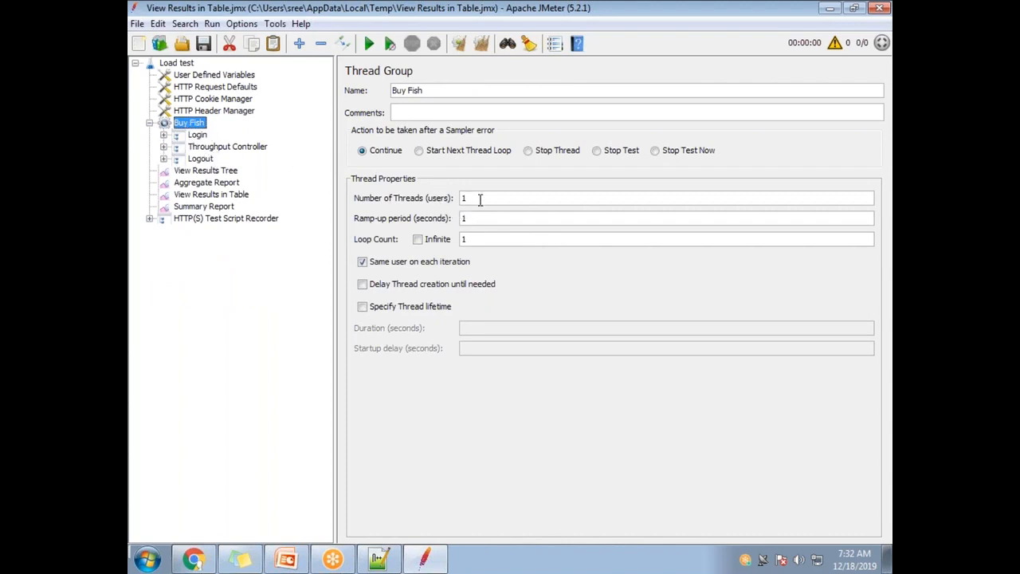
drag(482, 239, 420, 242)
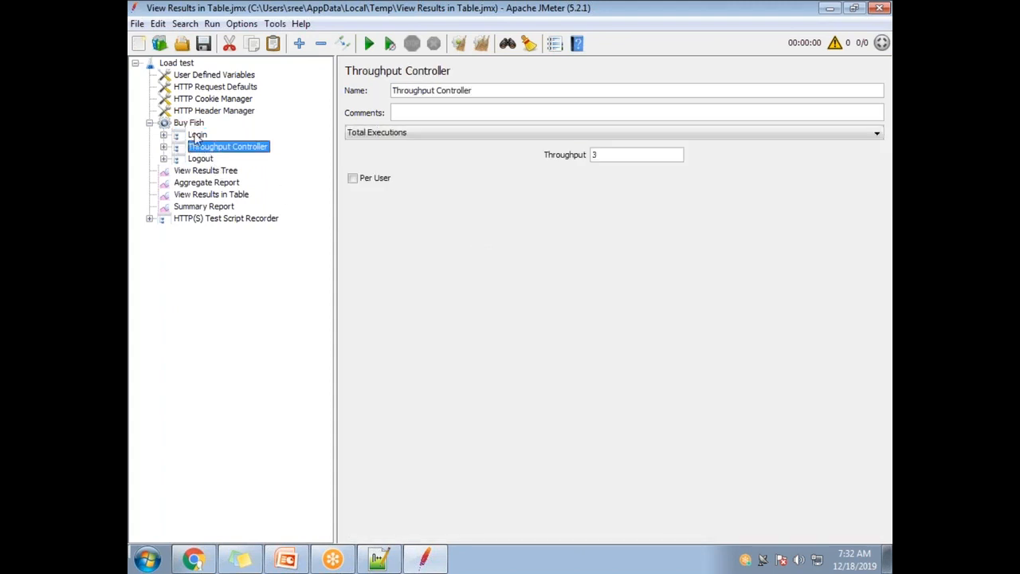
Expand the Login, Logout and Throughput Controller elements of Buy Fish to review their contents.
click(164, 135)
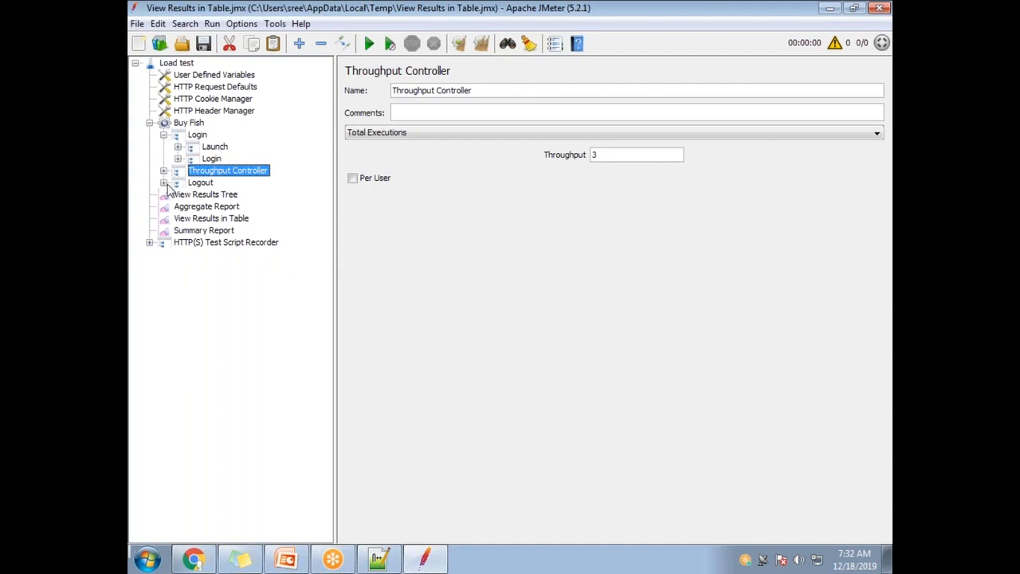
click(163, 183)
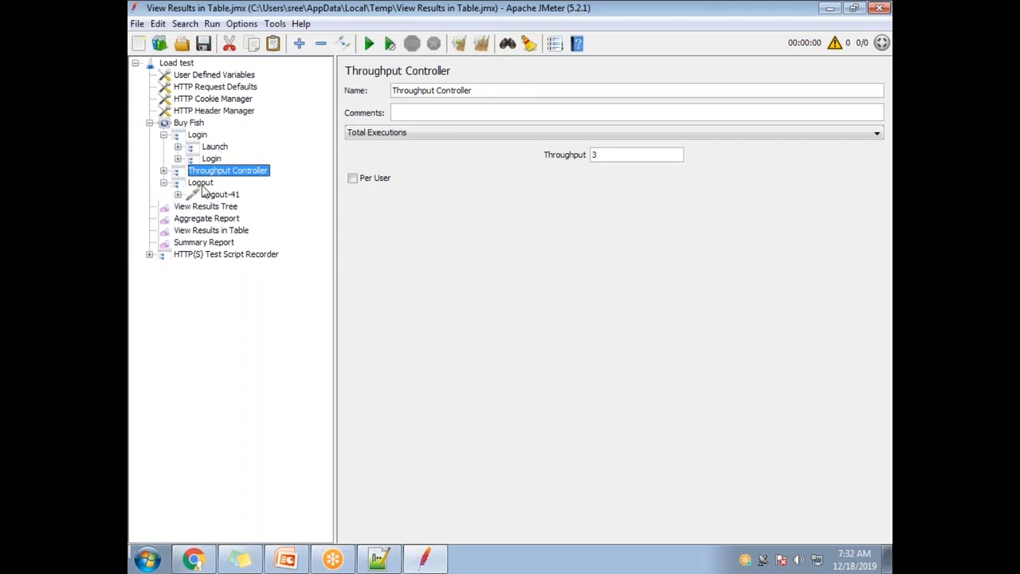
click(163, 171)
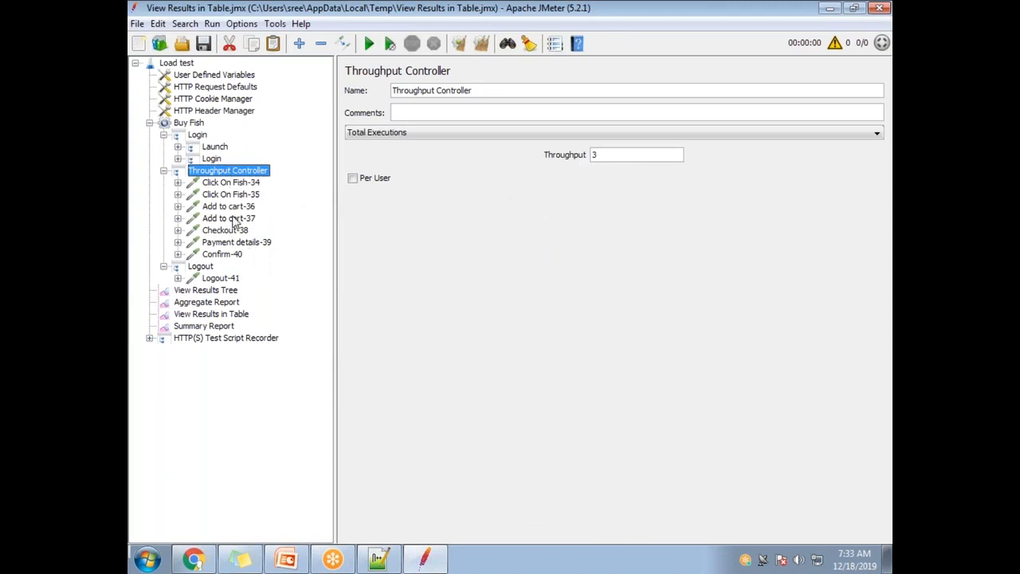
Delete the Aggregate Report, View Results in Table and Summary Report listeners from the test plan.
click(209, 291)
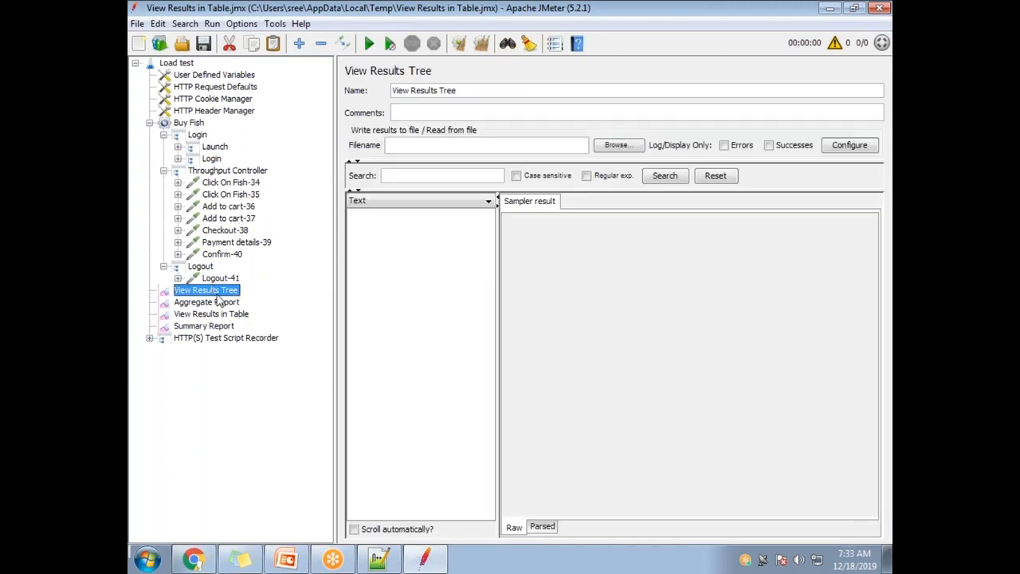
click(209, 303)
shift+click(212, 314)
shift+click(215, 326)
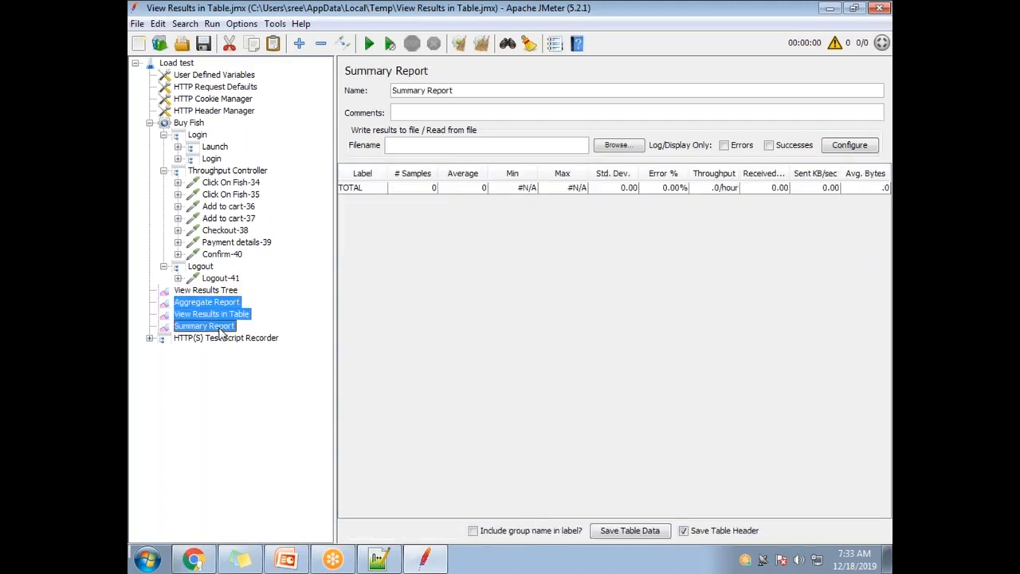
key(Delete)
click(472, 296)
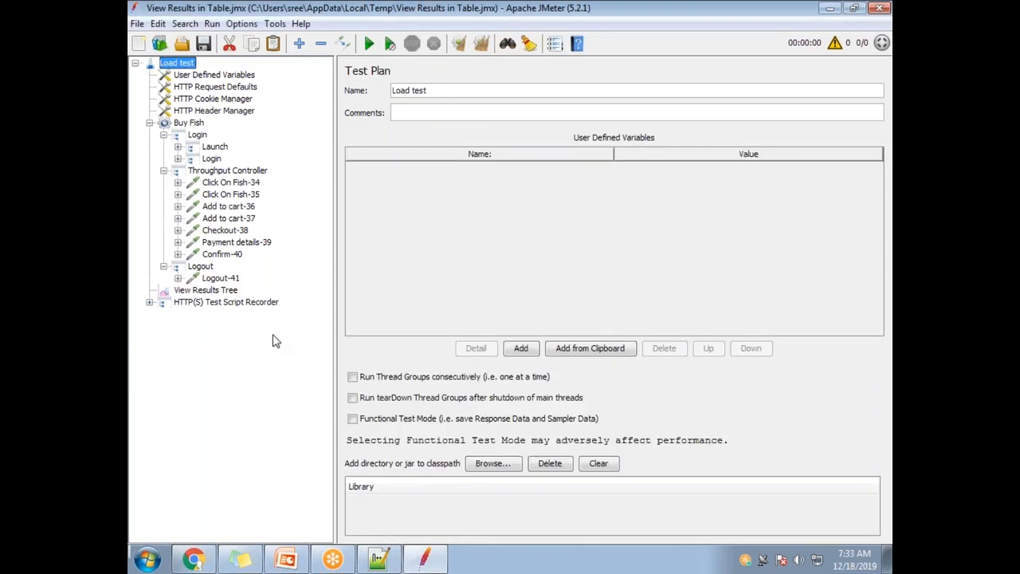
Run the load test and review the executed requests in View Results Tree.
click(210, 292)
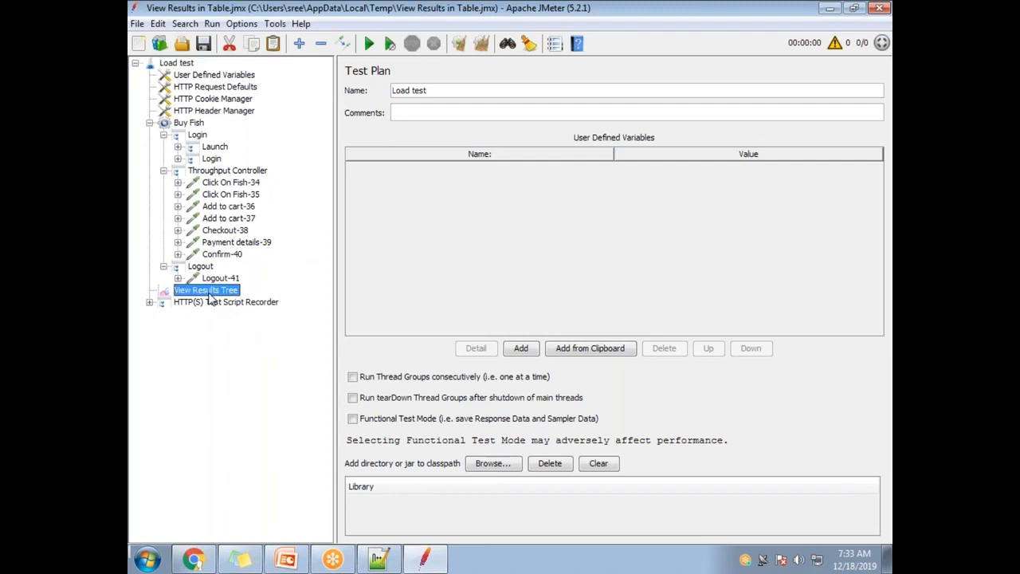
click(369, 43)
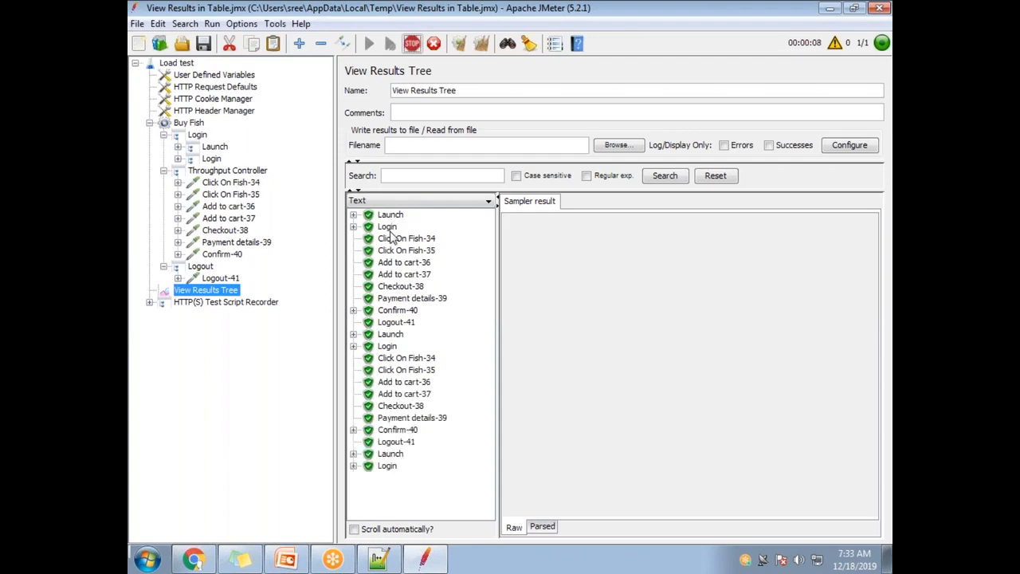
drag(490, 364, 501, 472)
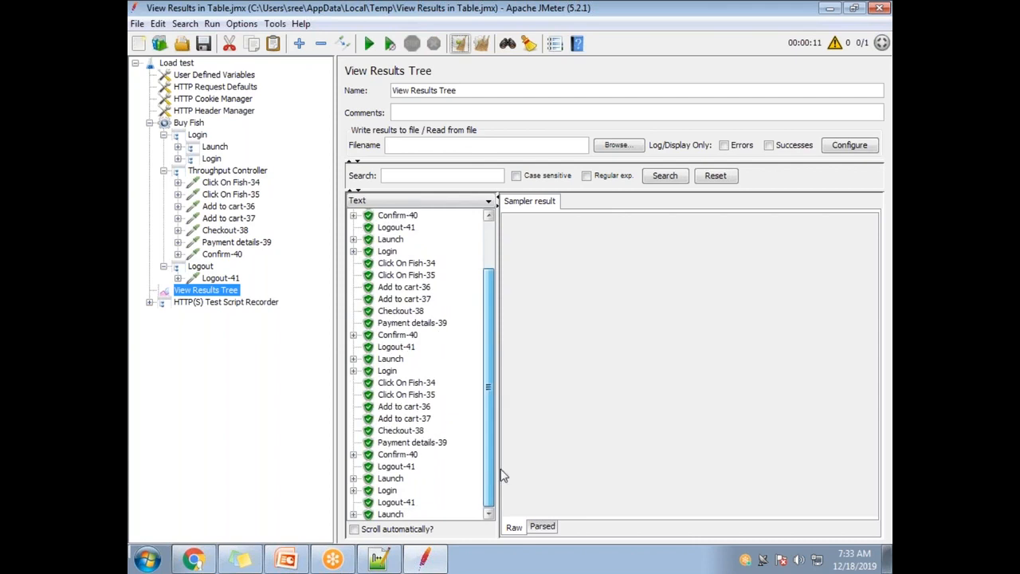
drag(501, 476, 504, 476)
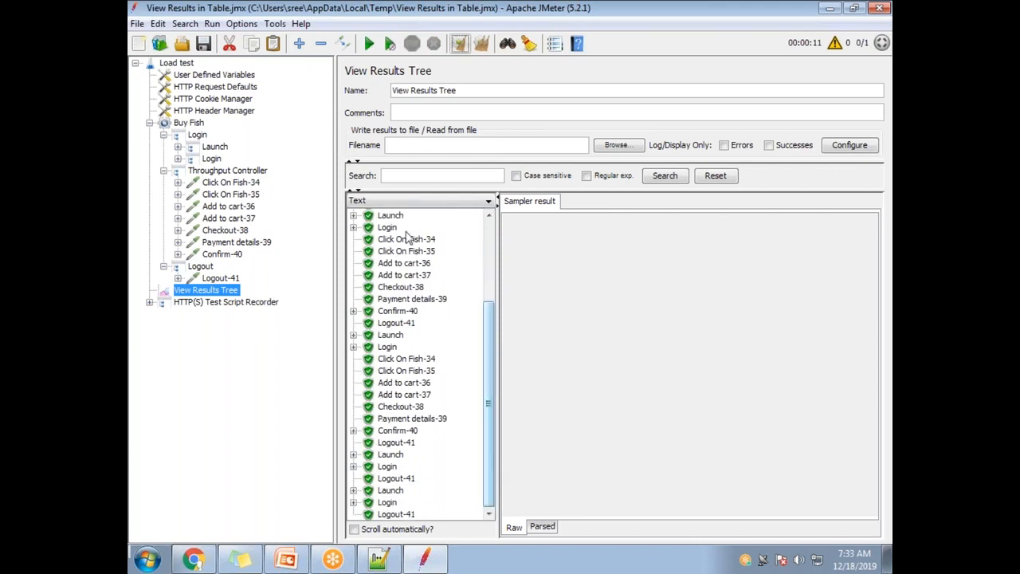
drag(491, 379, 480, 299)
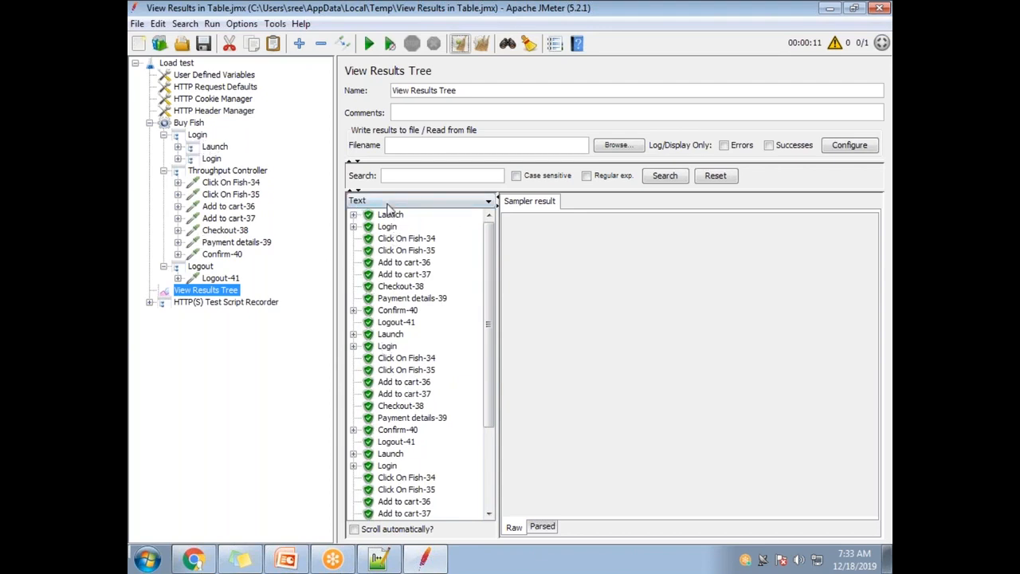
Examine the requests contained in the first Launch and Login results, then collapse both results.
click(353, 215)
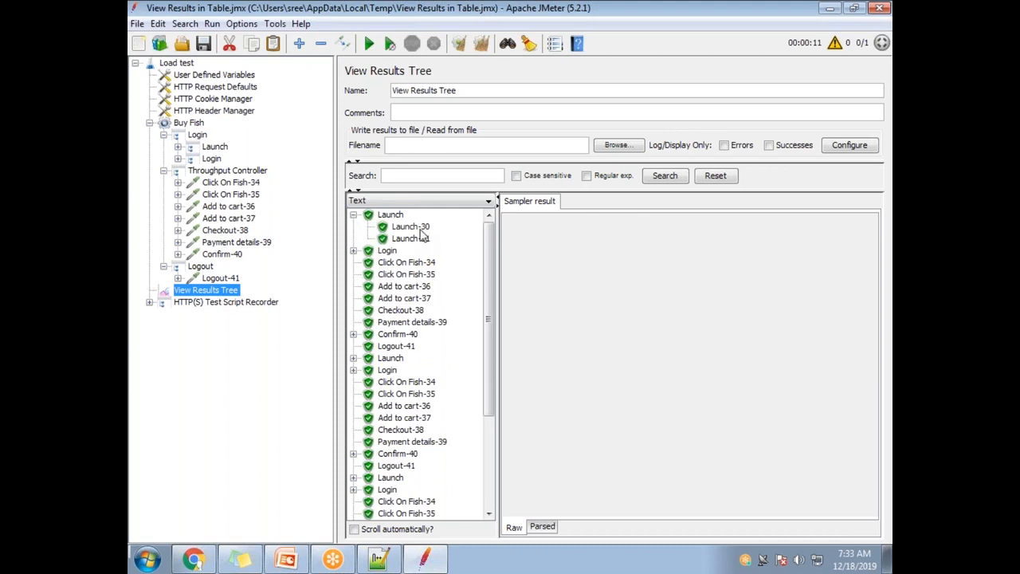
click(353, 250)
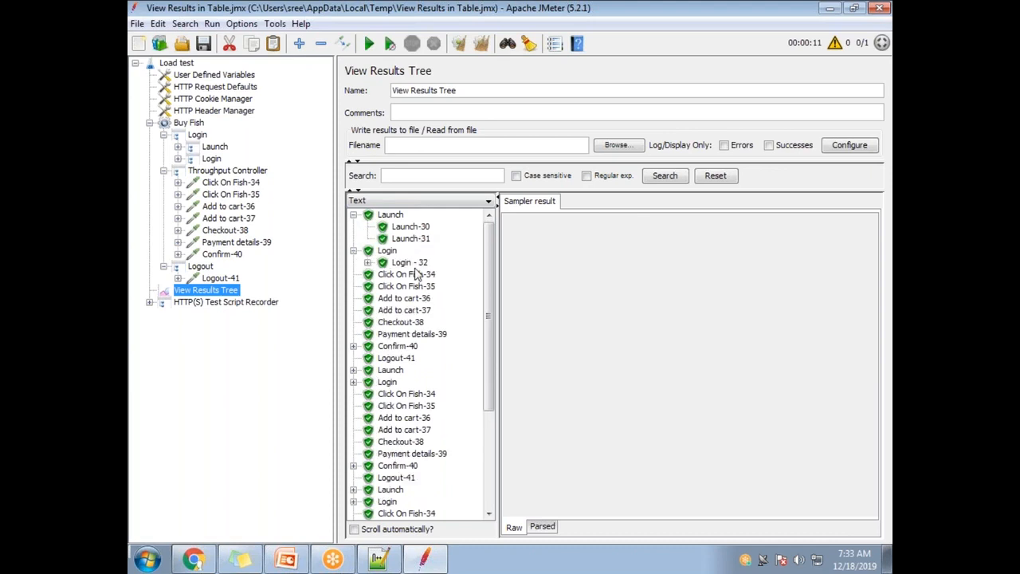
click(353, 250)
click(353, 214)
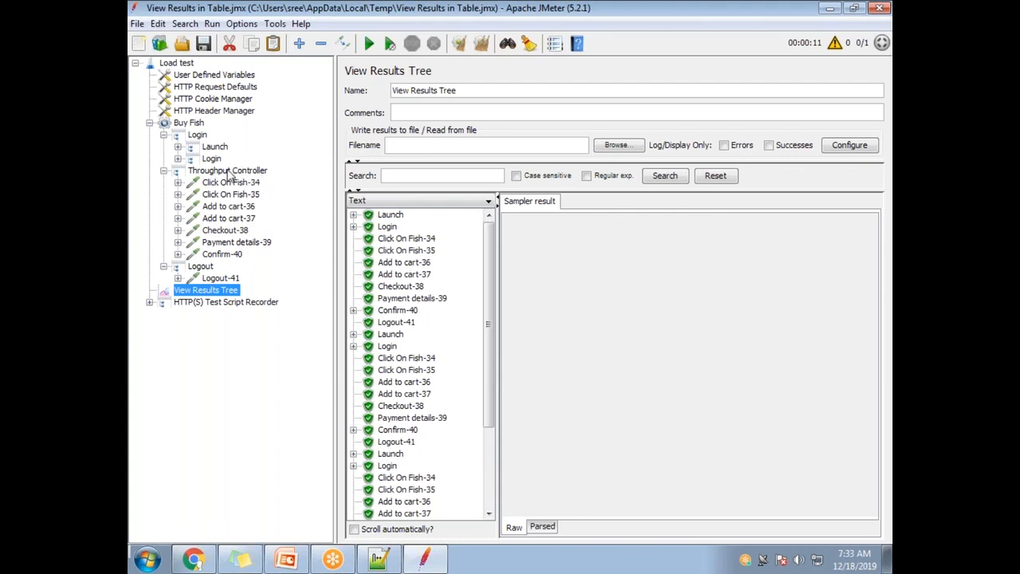
Compare the Throughput Controller's throughput with the first iteration's results, inspecting each sample from Click On Fish-34 to Logout-41.
click(240, 171)
click(595, 155)
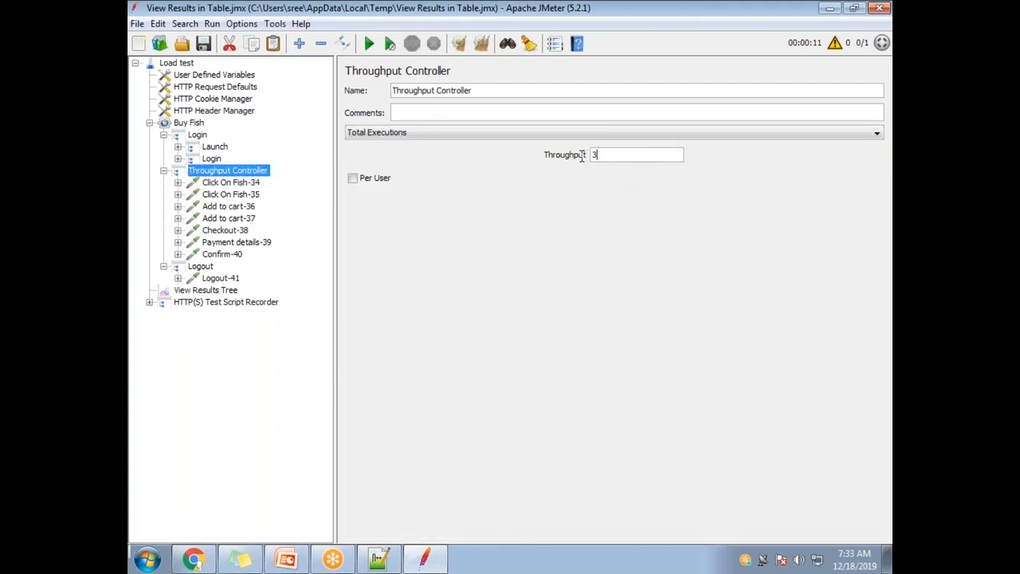
click(227, 291)
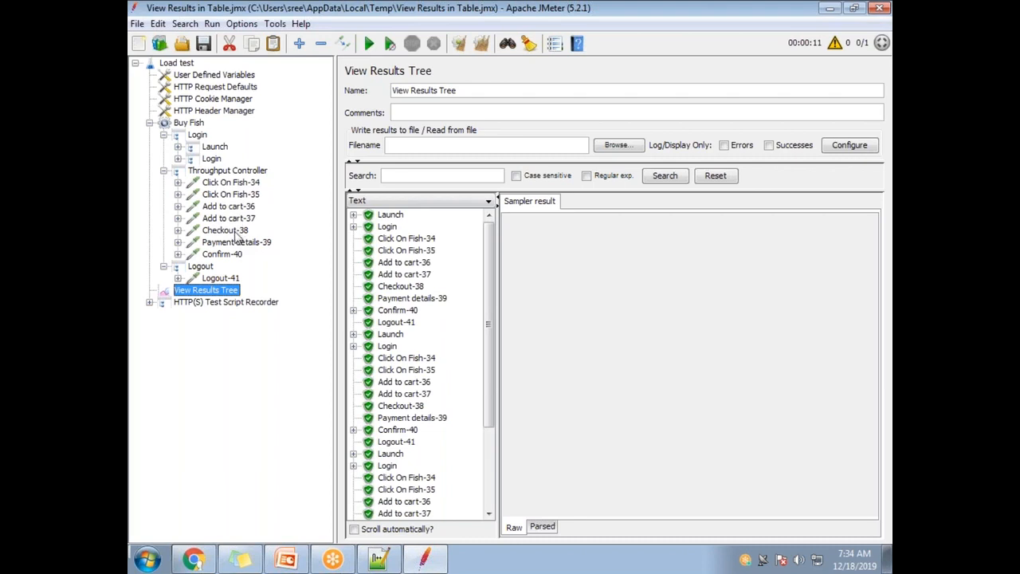
click(404, 239)
click(404, 251)
click(404, 262)
click(404, 274)
click(405, 286)
click(405, 298)
click(403, 310)
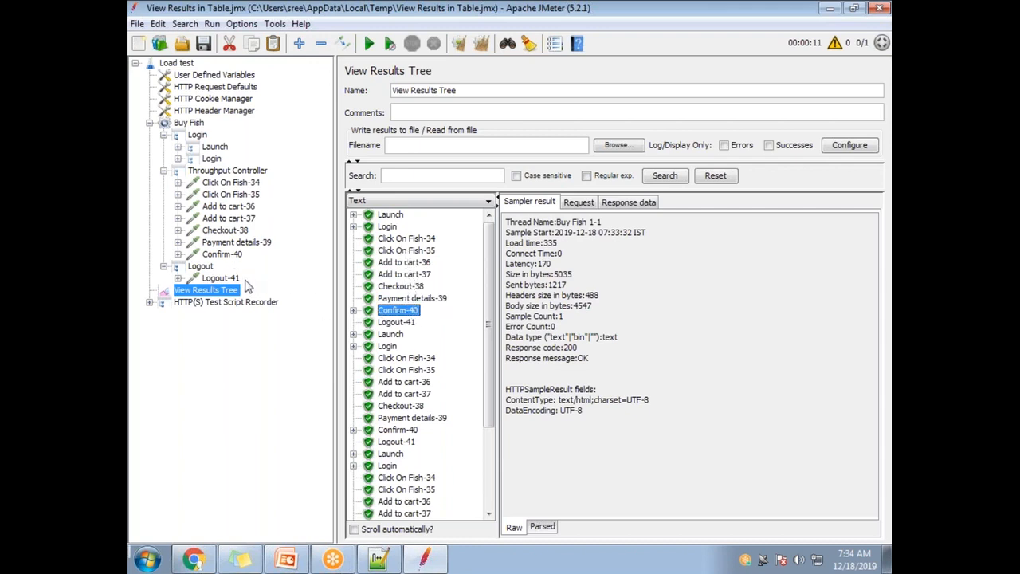
click(409, 324)
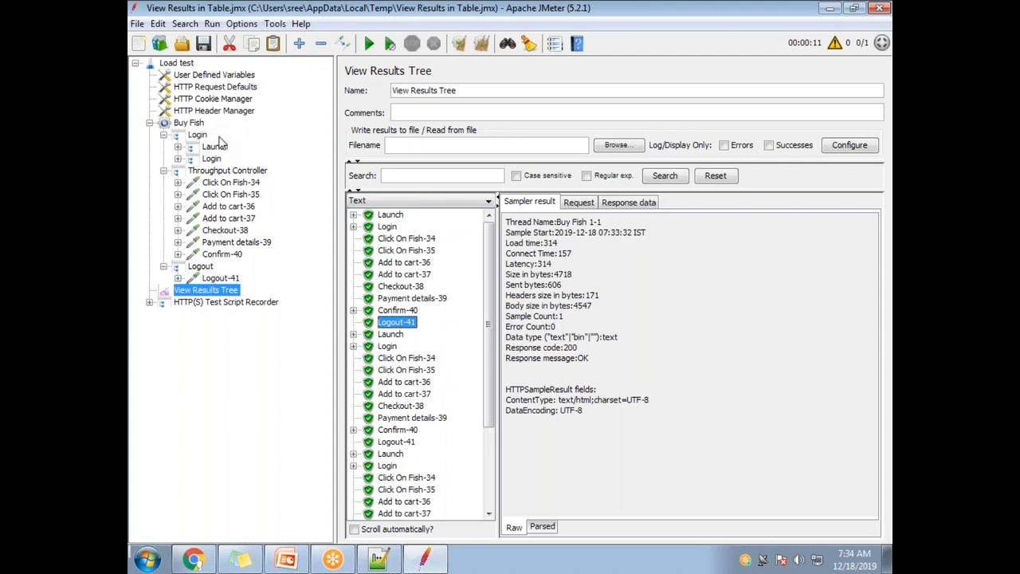
Inspect the third iteration's Login and Logout-41 results and the fourth iteration's Launch and Login results.
drag(488, 331, 490, 408)
click(398, 347)
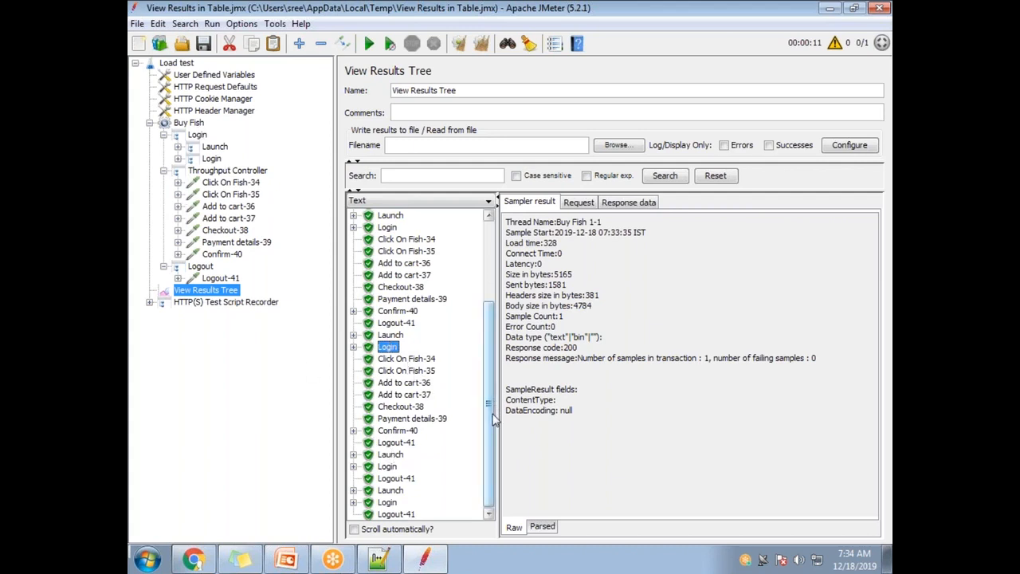
click(397, 442)
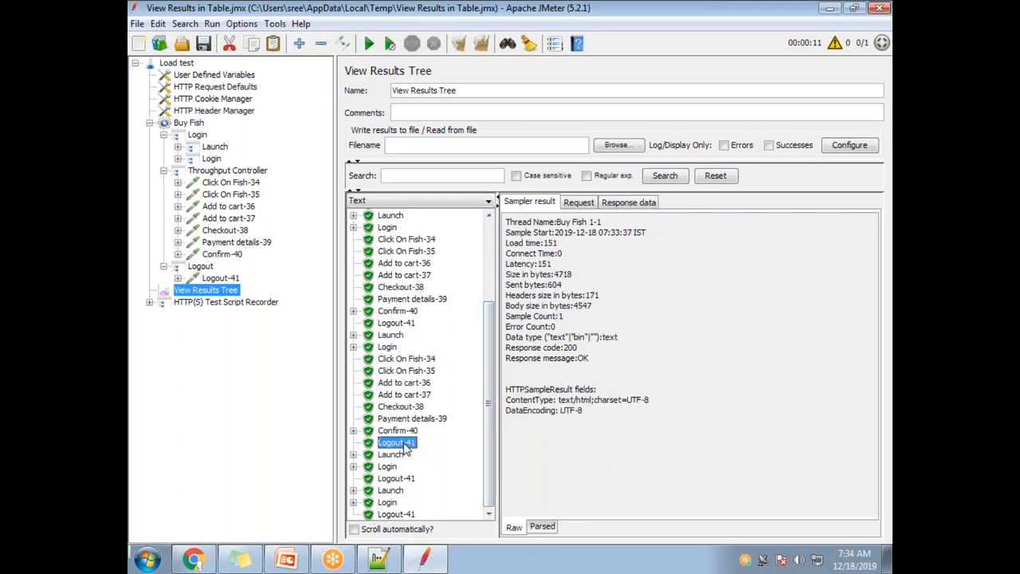
click(386, 456)
click(387, 467)
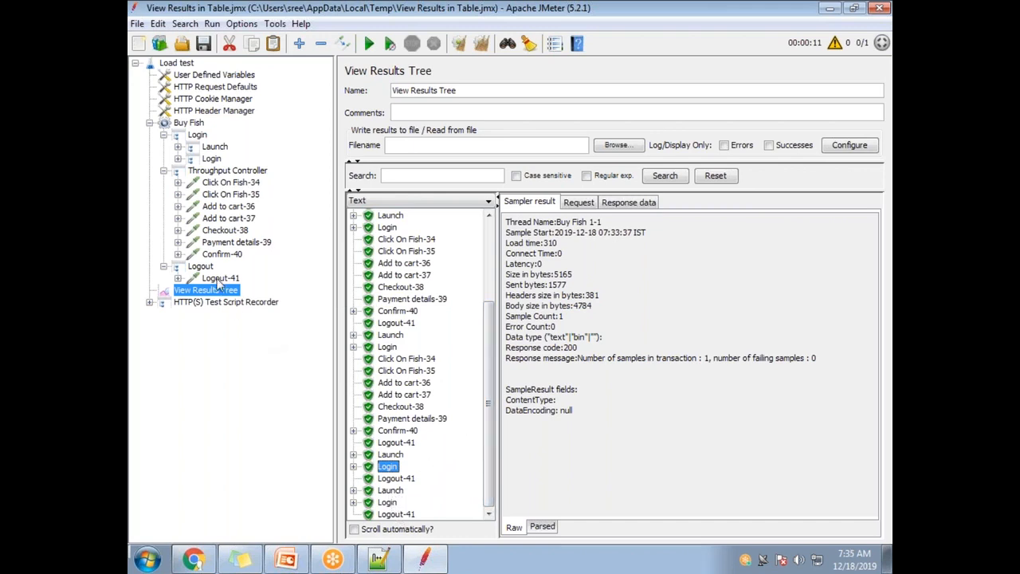
Compare the Throughput Controller's throughput value with the Buy Fish thread group's loop count.
click(213, 173)
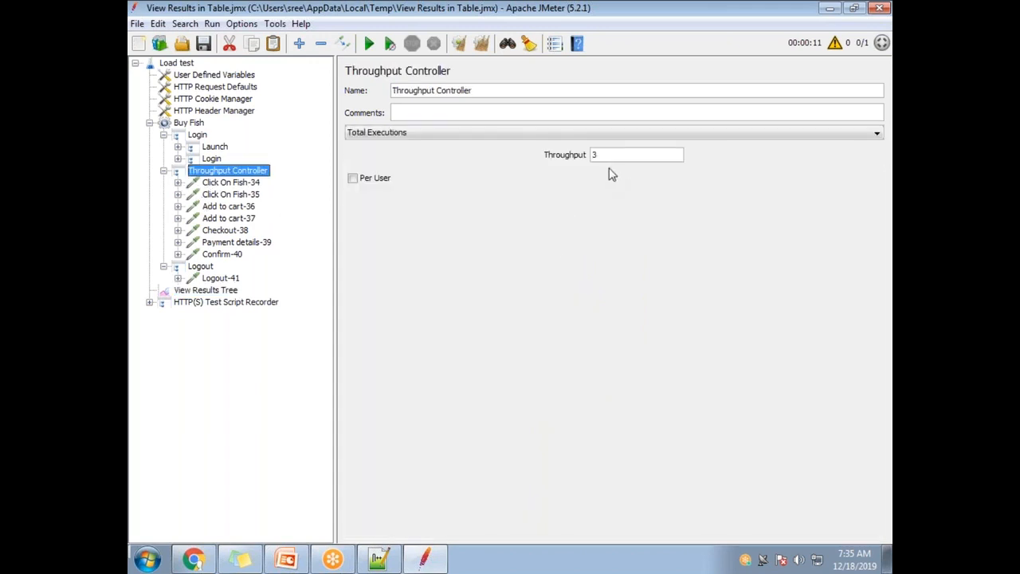
click(606, 156)
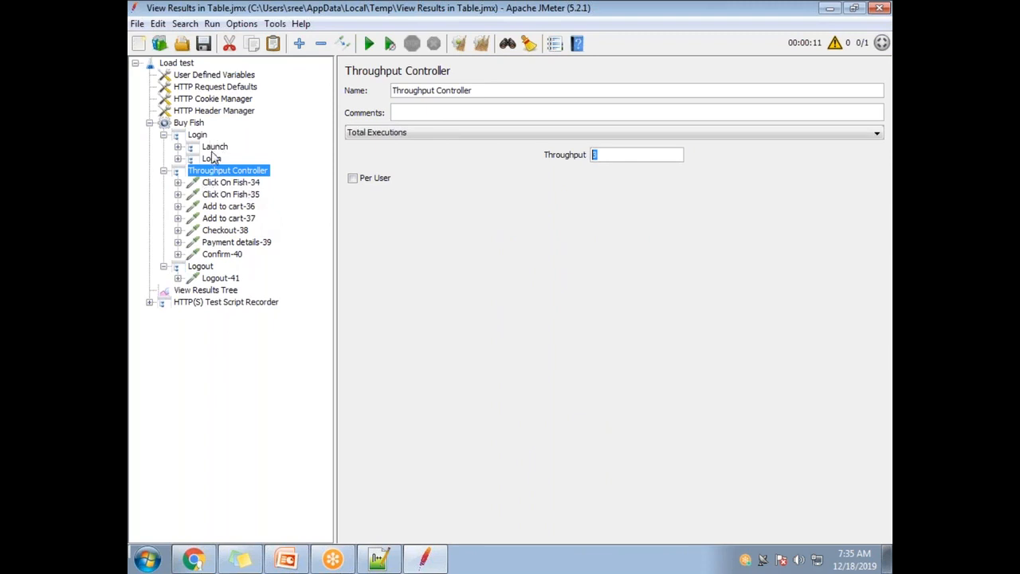
click(192, 123)
double_click(479, 239)
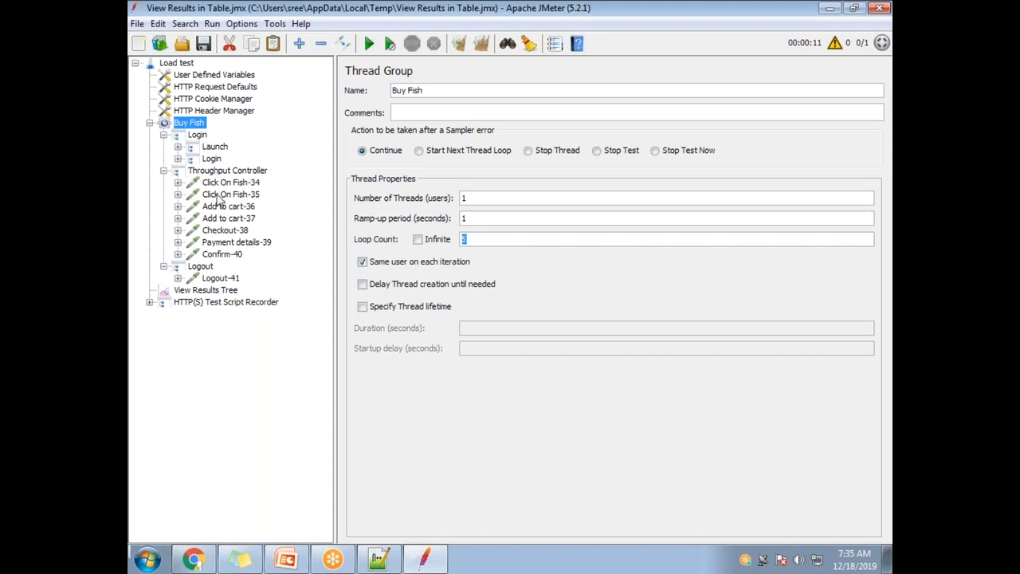
click(209, 172)
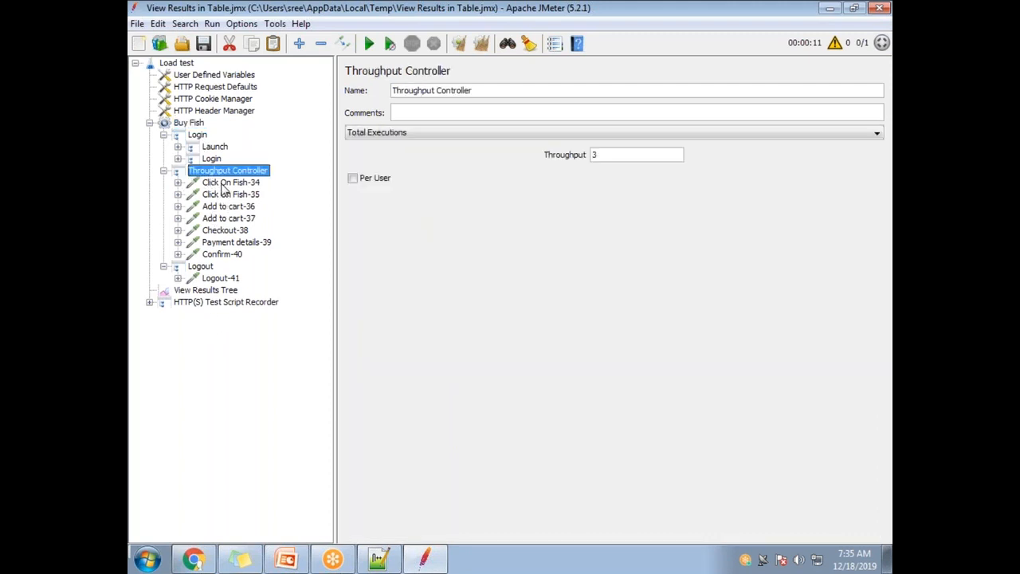
Review the throughput and loop count, then set the Buy Fish thread group's number of threads to 2.
drag(618, 161, 583, 153)
click(193, 126)
double_click(467, 199)
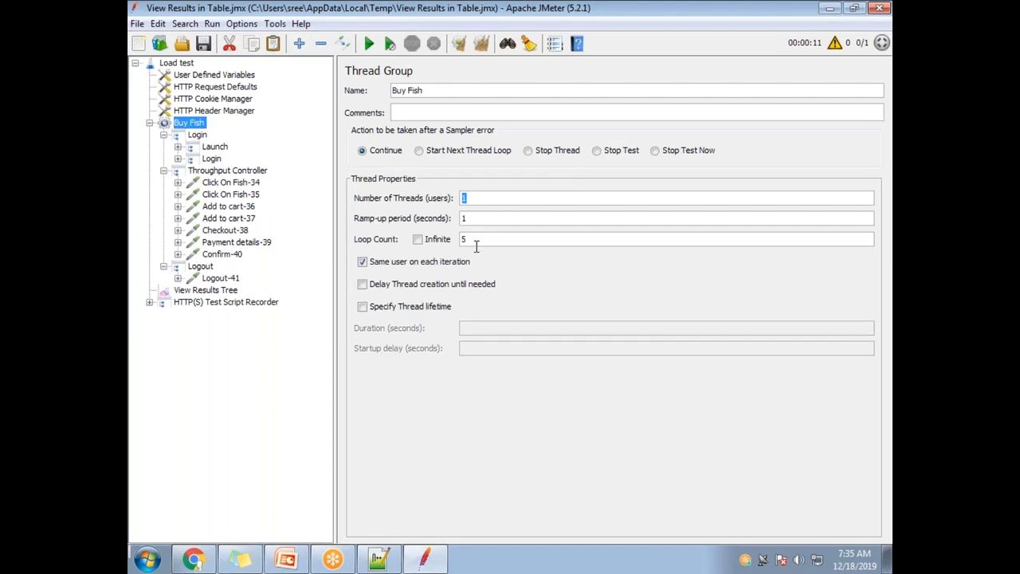
drag(471, 241, 459, 239)
click(205, 172)
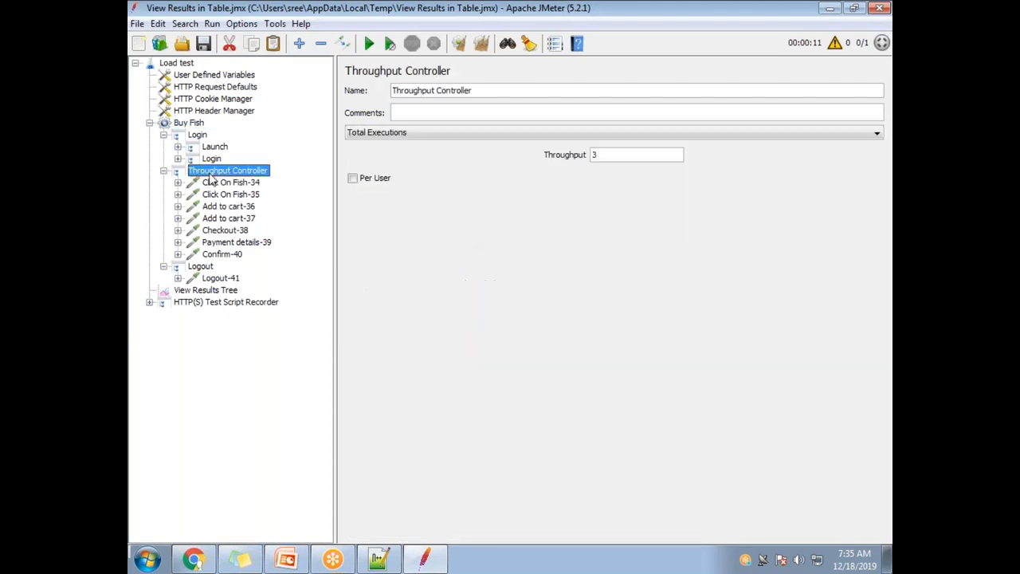
click(192, 124)
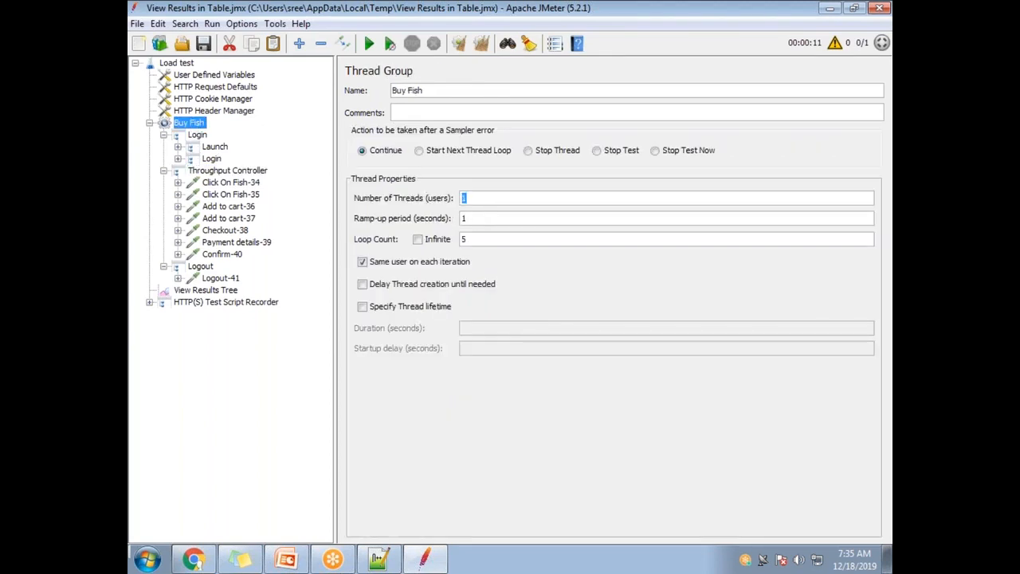
text(2)
Compare the Throughput Controller's throughput with the Buy Fish thread group's loop count.
click(227, 172)
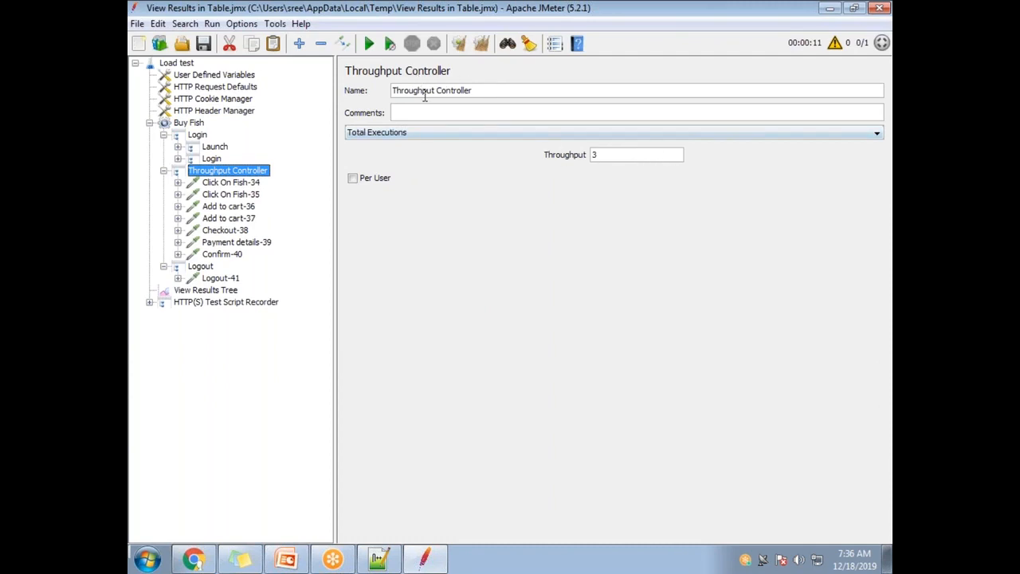
double_click(594, 156)
click(195, 124)
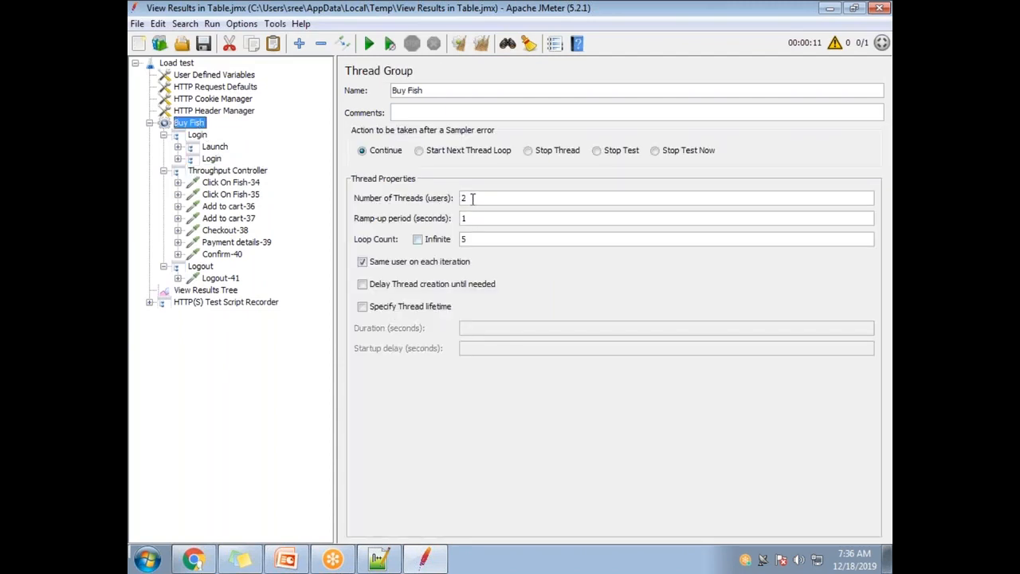
double_click(472, 239)
click(211, 170)
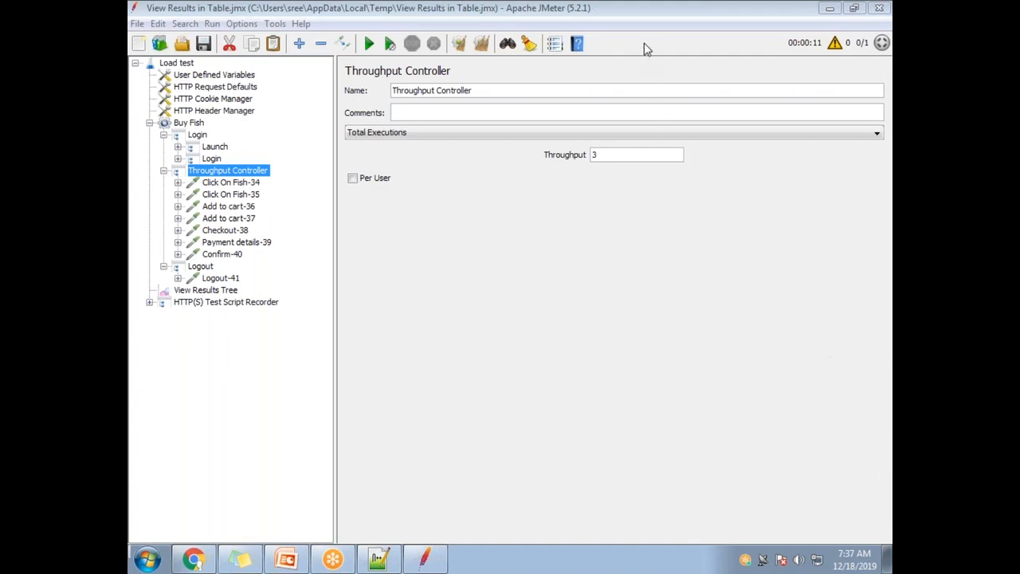
double_click(600, 155)
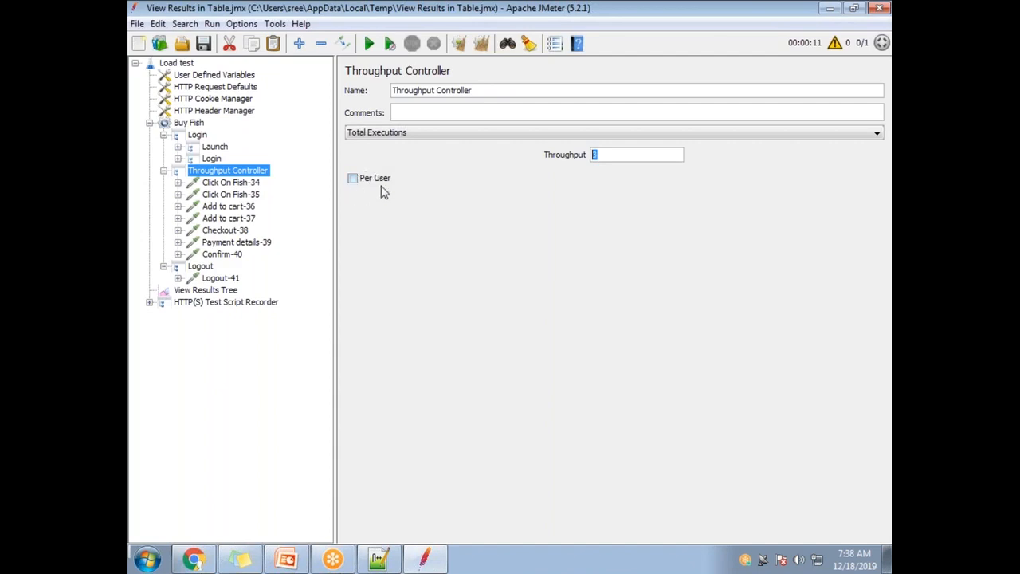
Compare the Buy Fish thread group's number of threads with the controller's throughput, and view the Click On Fish-34 request under the controller.
click(192, 123)
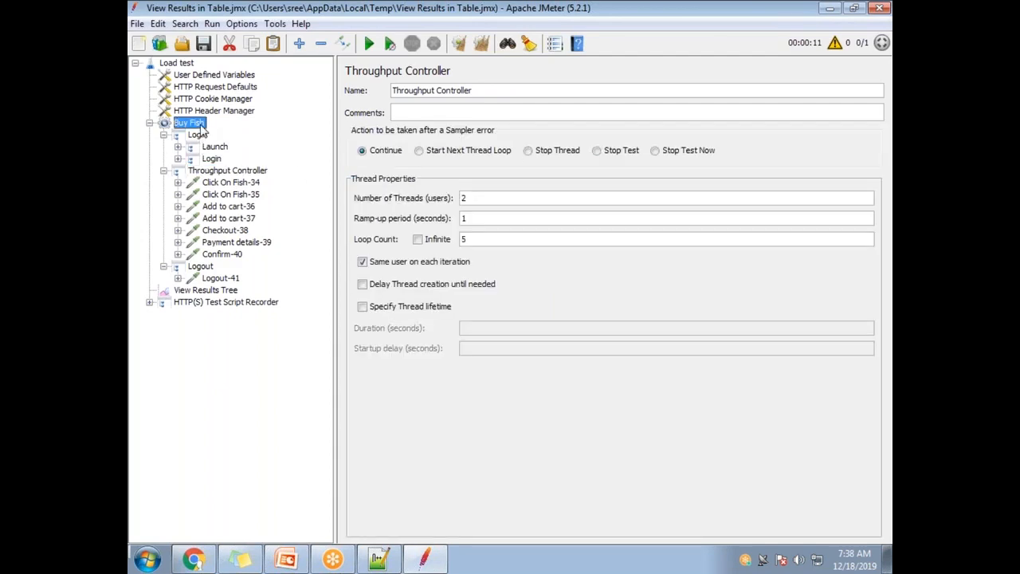
click(466, 197)
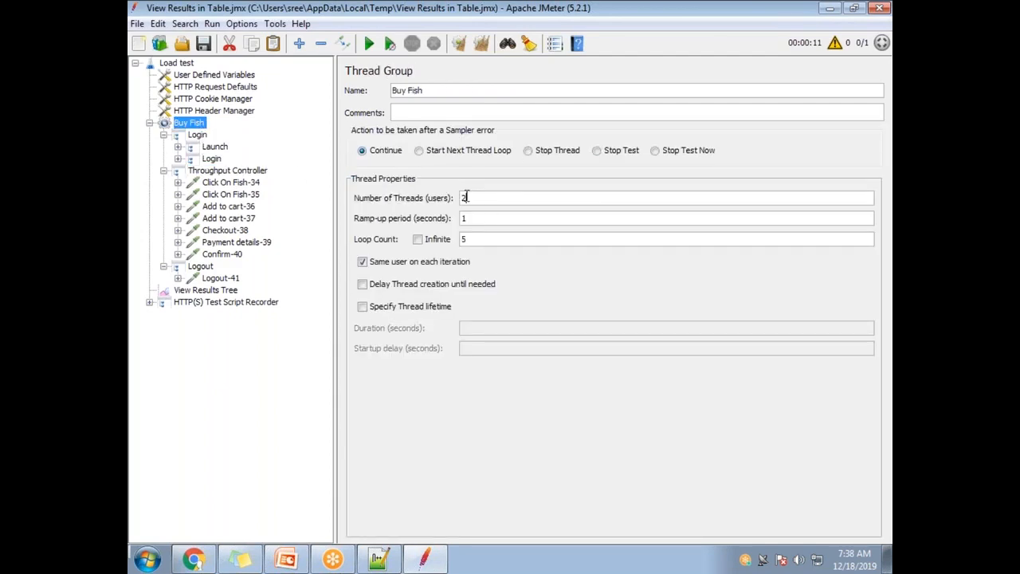
click(209, 171)
click(595, 154)
double_click(595, 154)
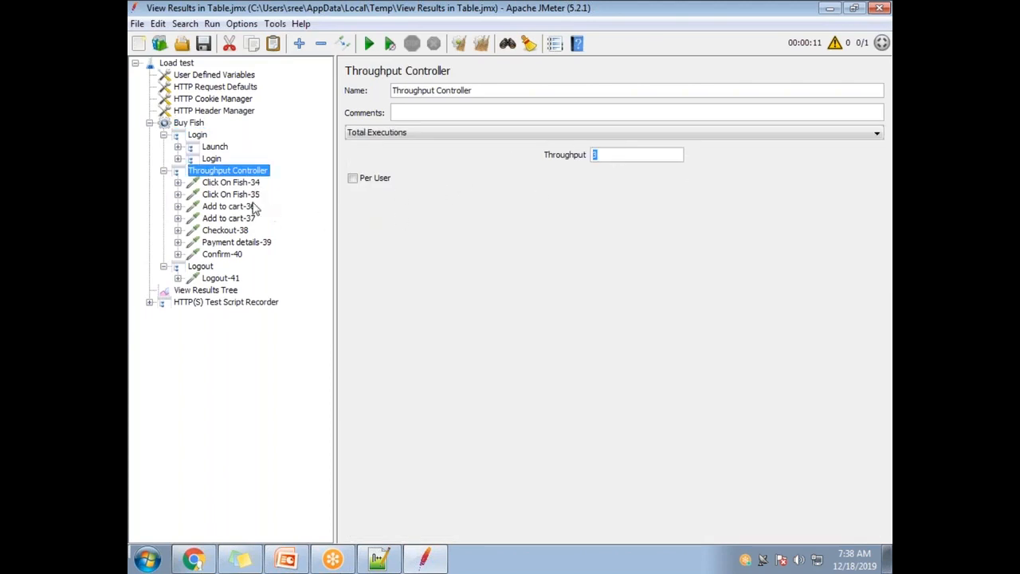
click(239, 183)
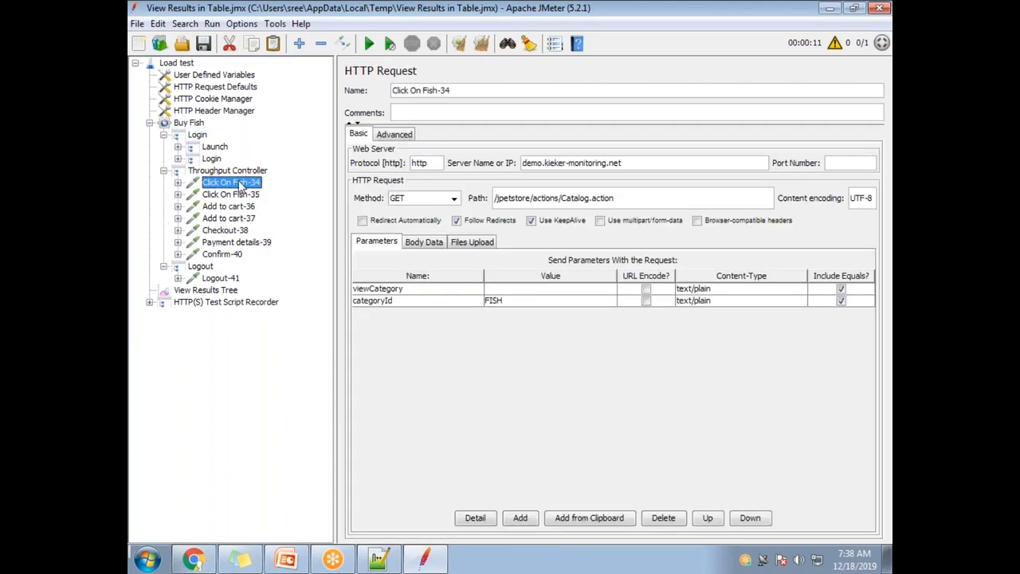
click(241, 171)
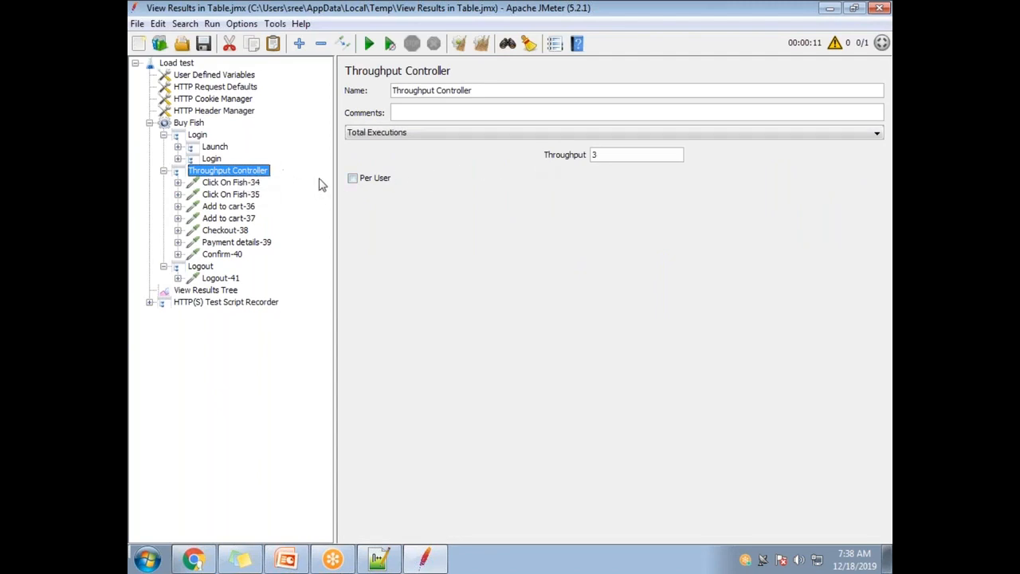
Clear the previous run's results and run the test with the Throughput Controller's Per User option unchecked.
click(607, 158)
click(352, 182)
click(354, 180)
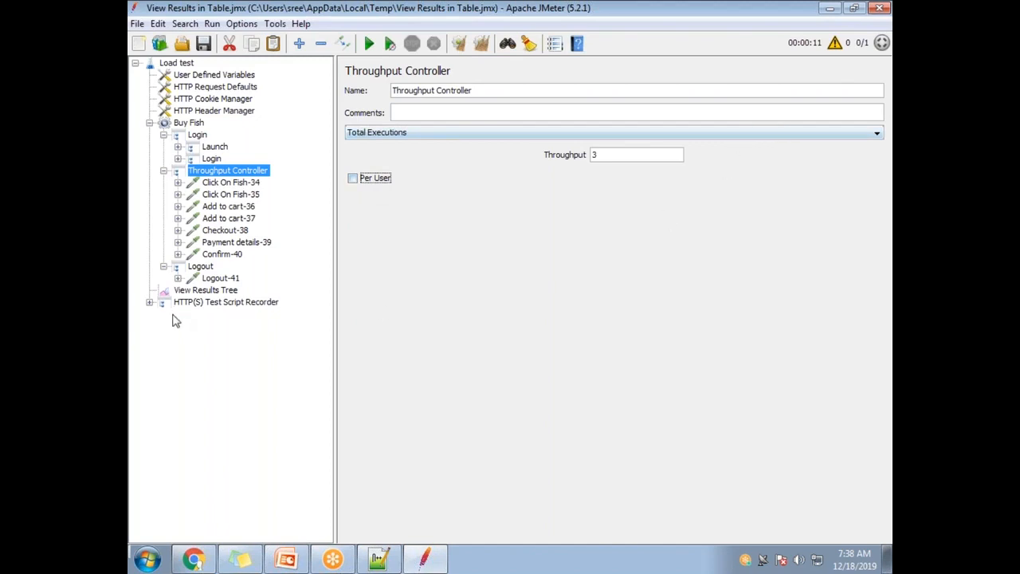
click(222, 292)
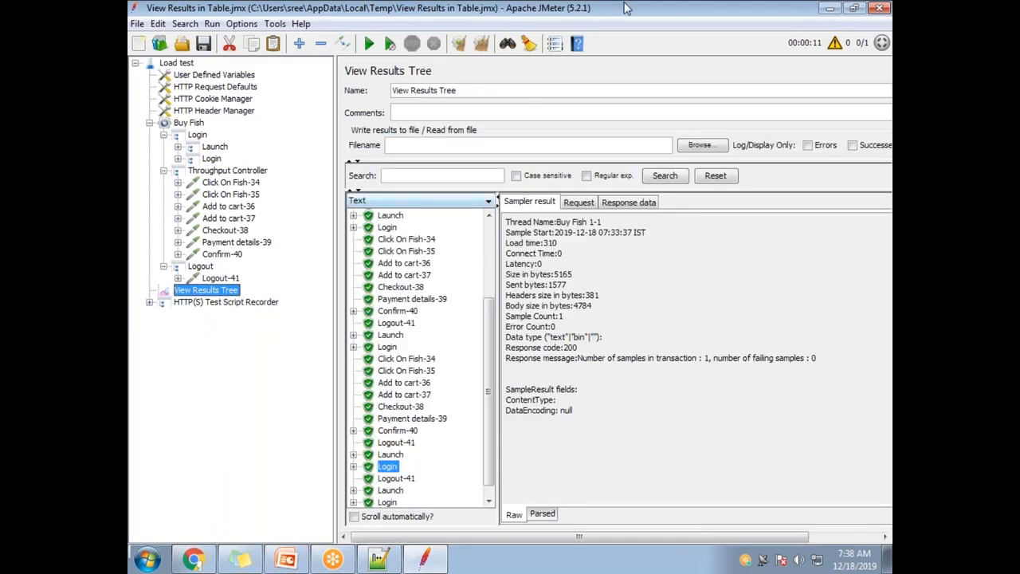
click(480, 45)
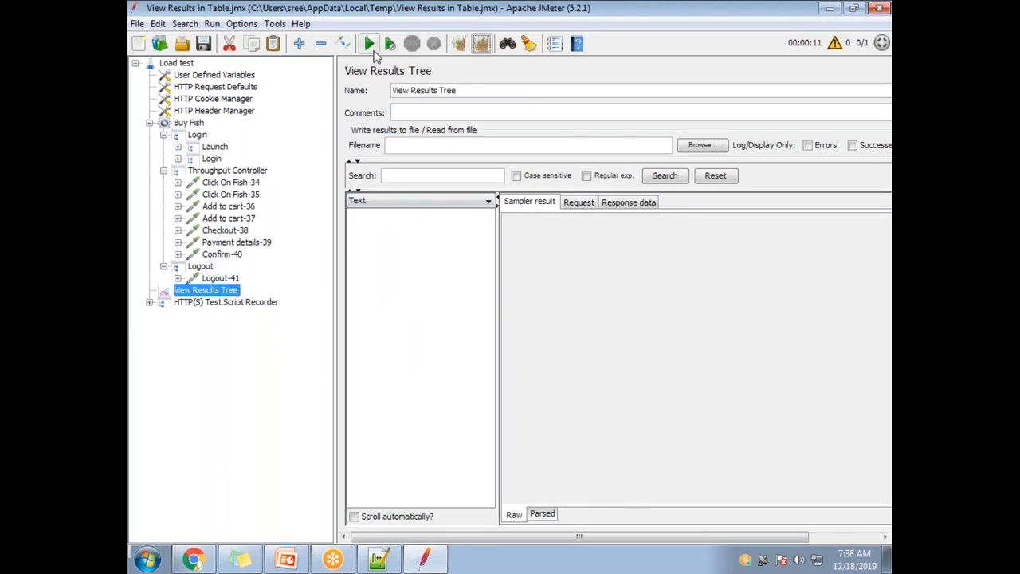
click(369, 43)
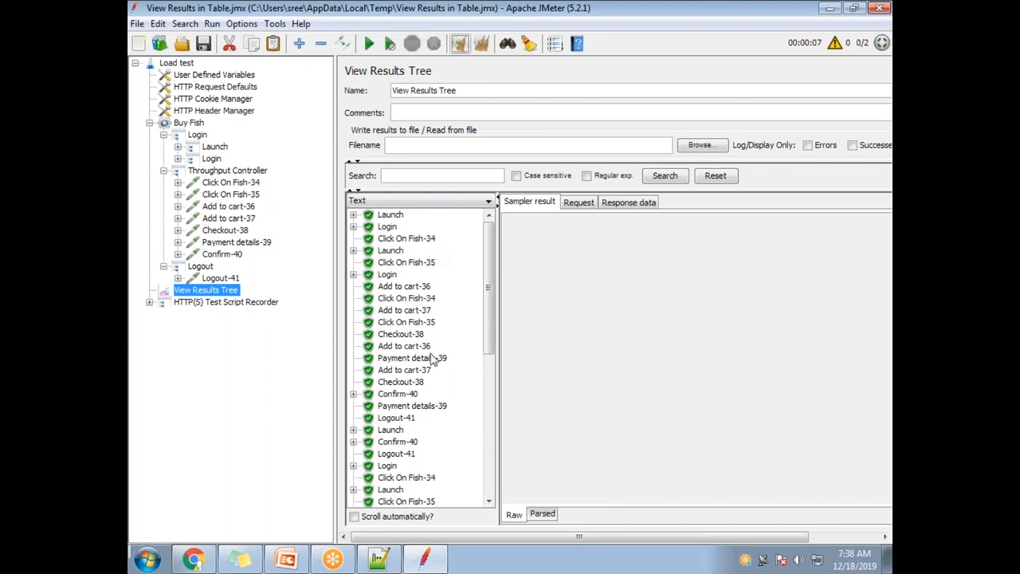
Inspect the Click On Fish-34 samples of the new run in the results tree.
click(405, 299)
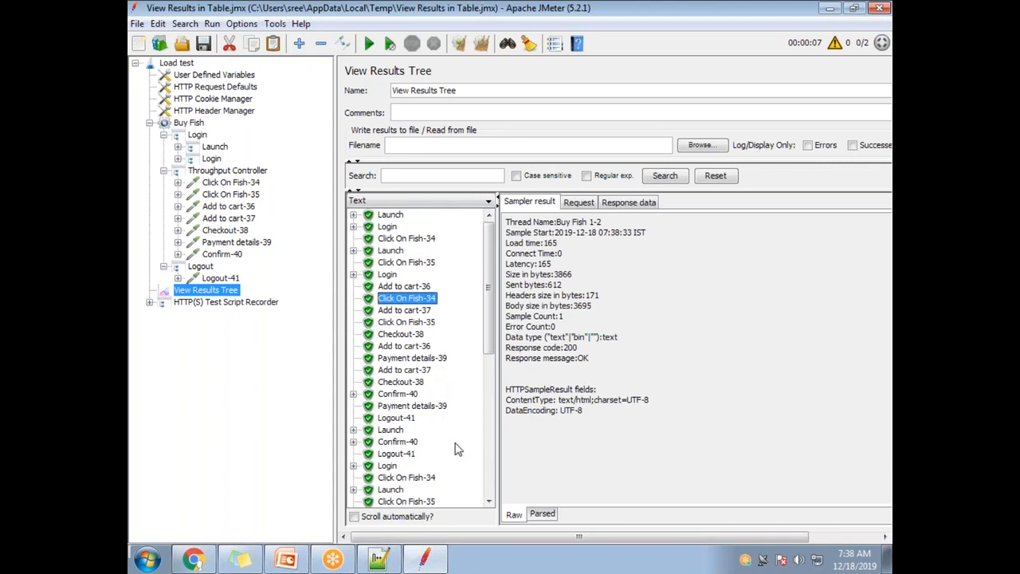
click(429, 479)
mouse_move(487, 335)
mouse_down()
mouse_move(492, 473)
mouse_move(495, 428)
mouse_move(477, 343)
mouse_up()
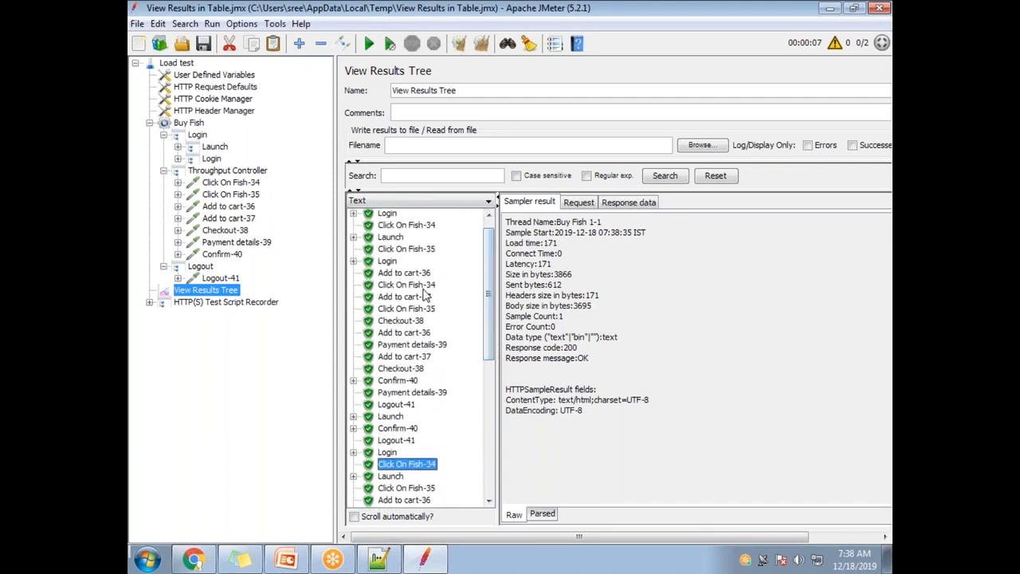
drag(498, 293, 490, 295)
click(430, 239)
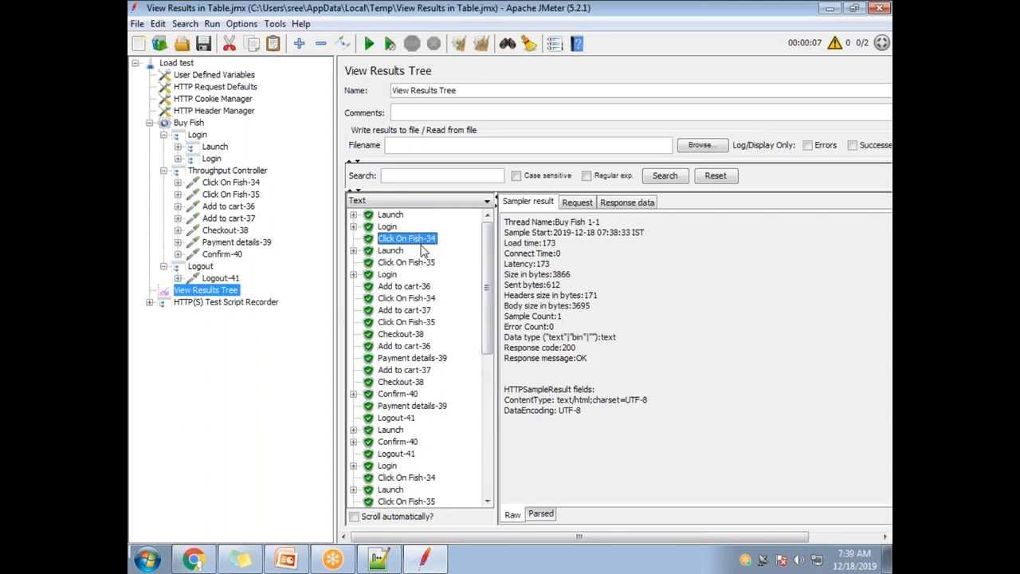
Check the Buy Fish thread settings and the controller's throughput against the full list of results.
click(192, 124)
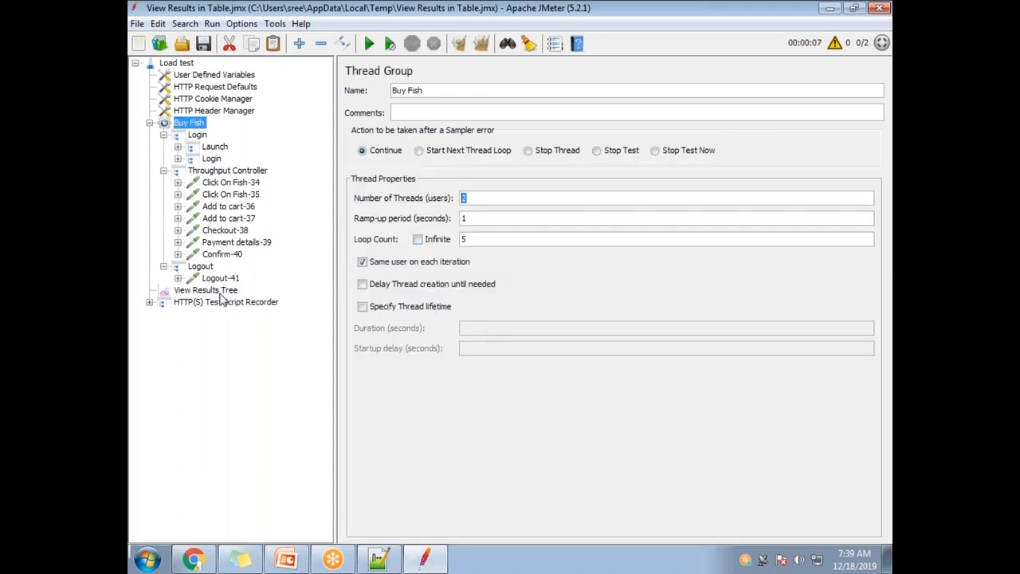
click(252, 170)
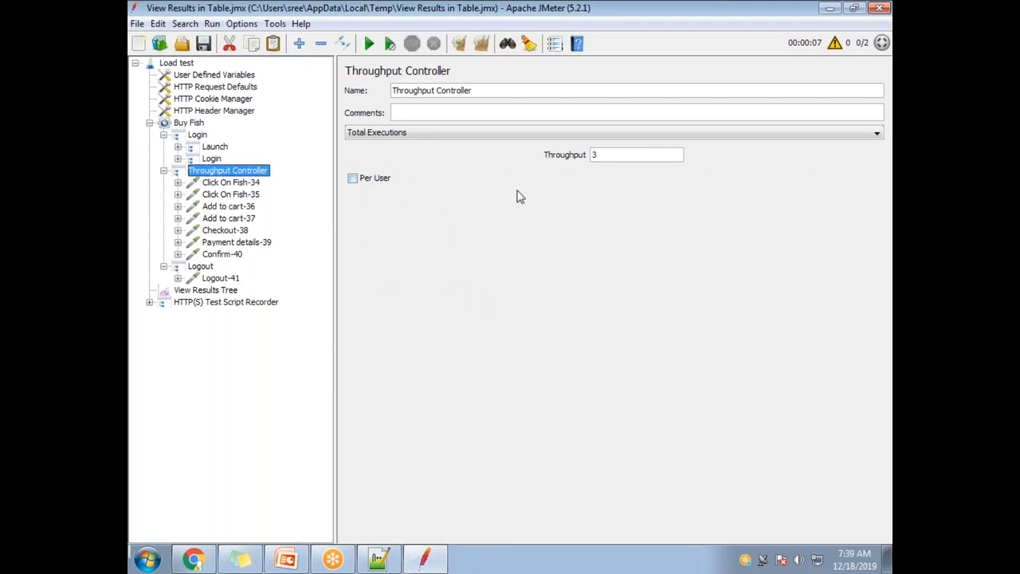
click(225, 292)
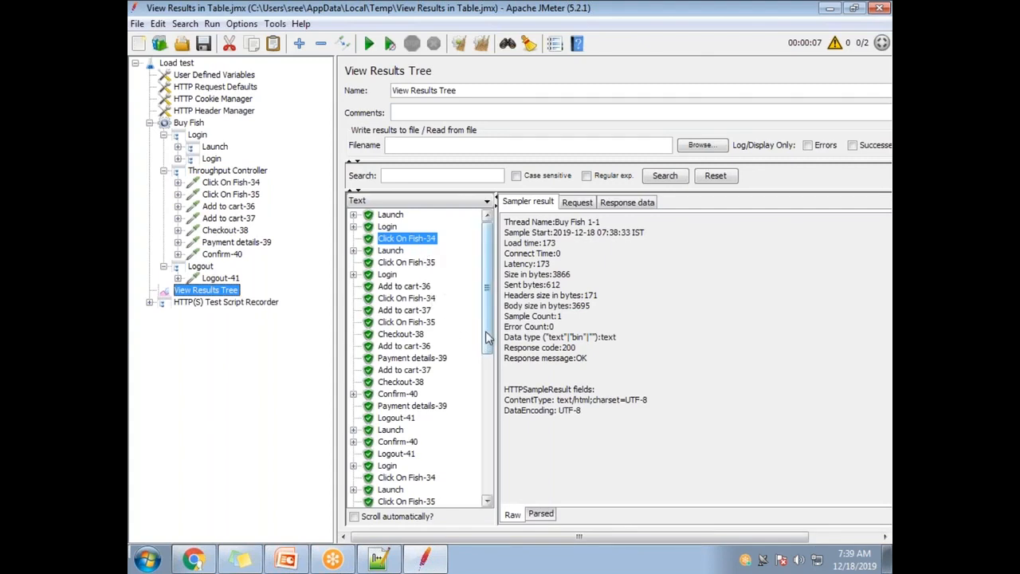
scroll(488, 338, down, 5)
drag(489, 363, 479, 243)
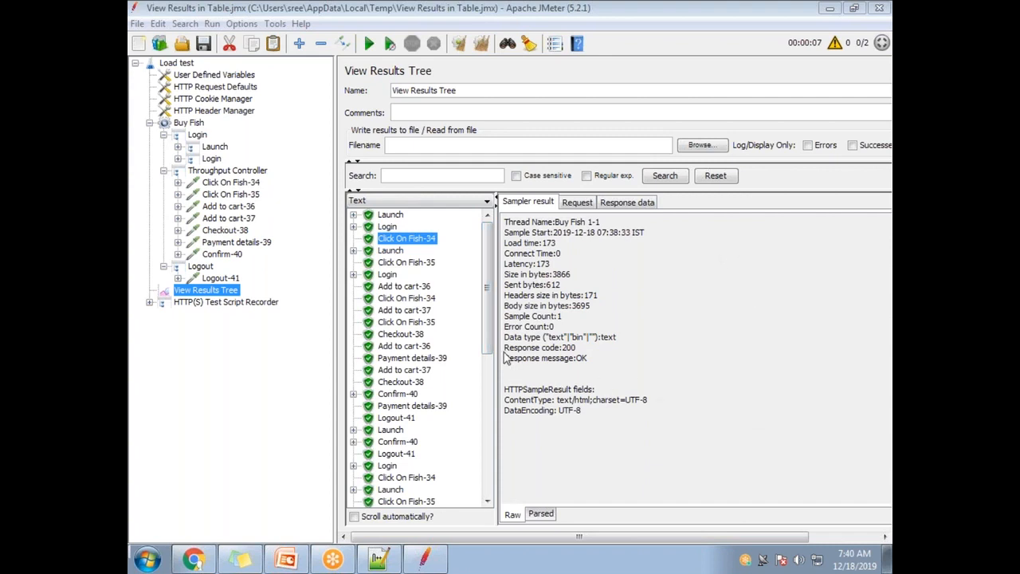
Check the Throughput Controller's Per User option, then inspect the second Login result.
click(234, 171)
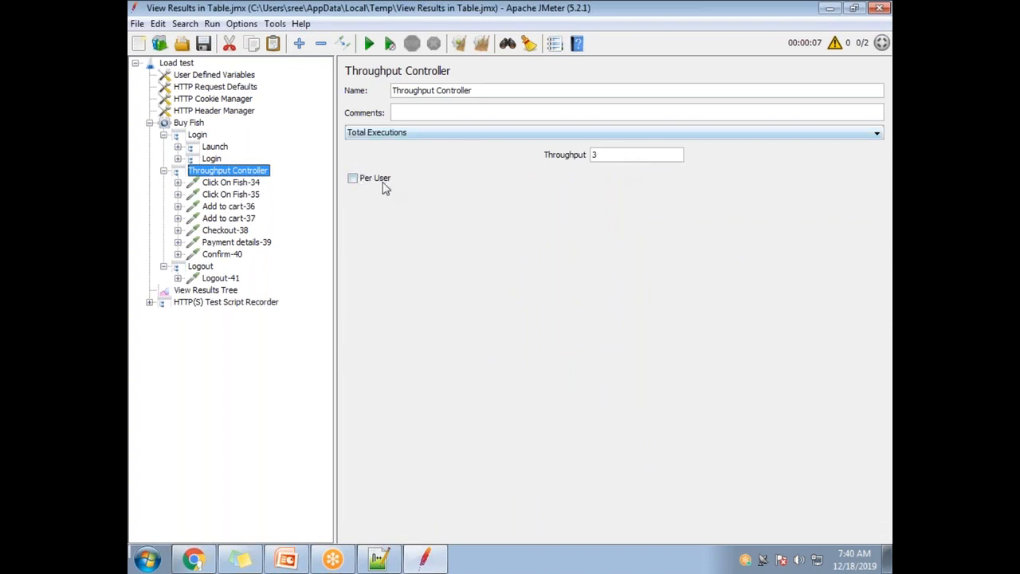
click(213, 294)
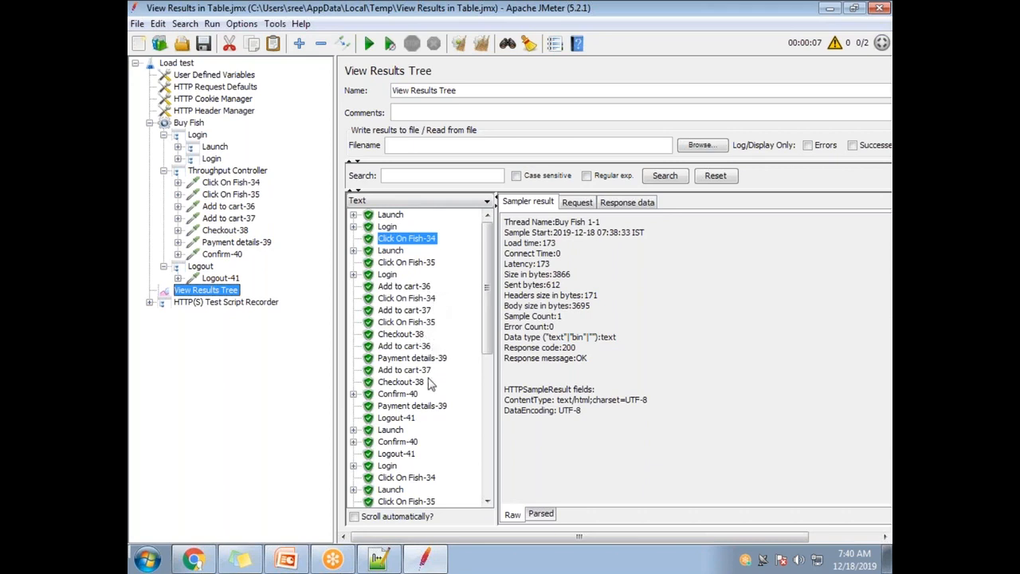
click(392, 275)
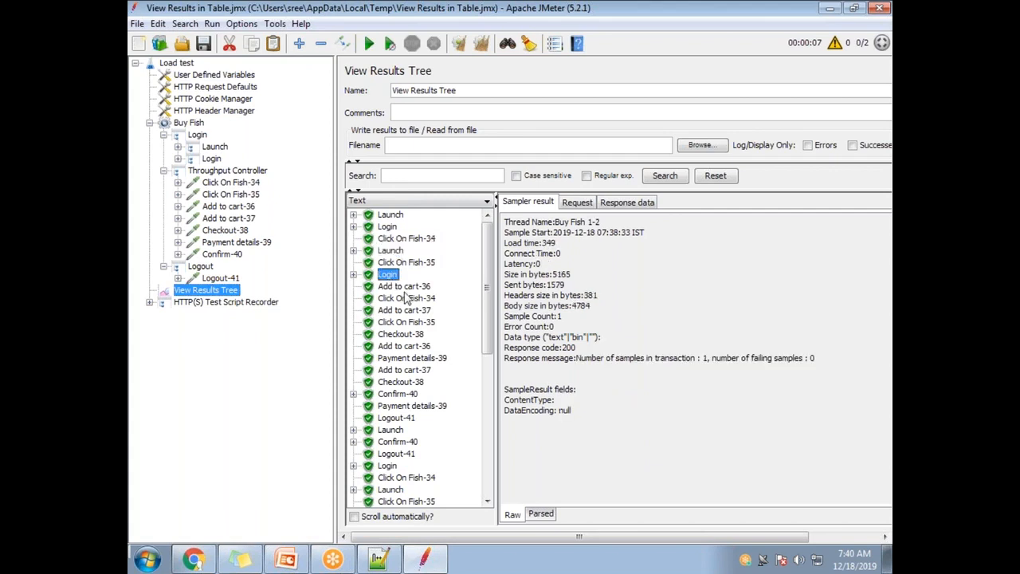
click(637, 62)
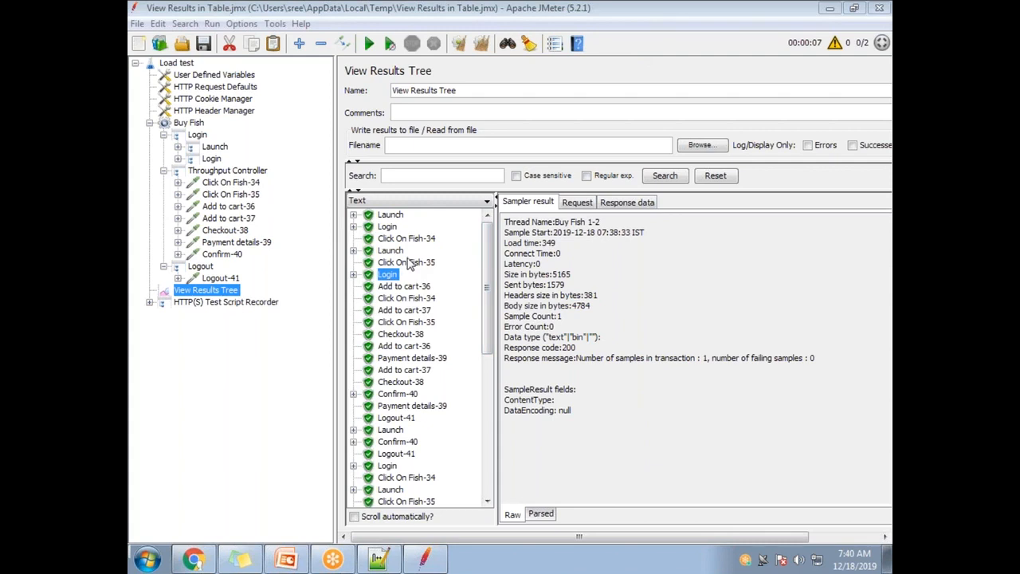
Compare the thread names of the first samples, from the first Launch through the second Login.
click(389, 217)
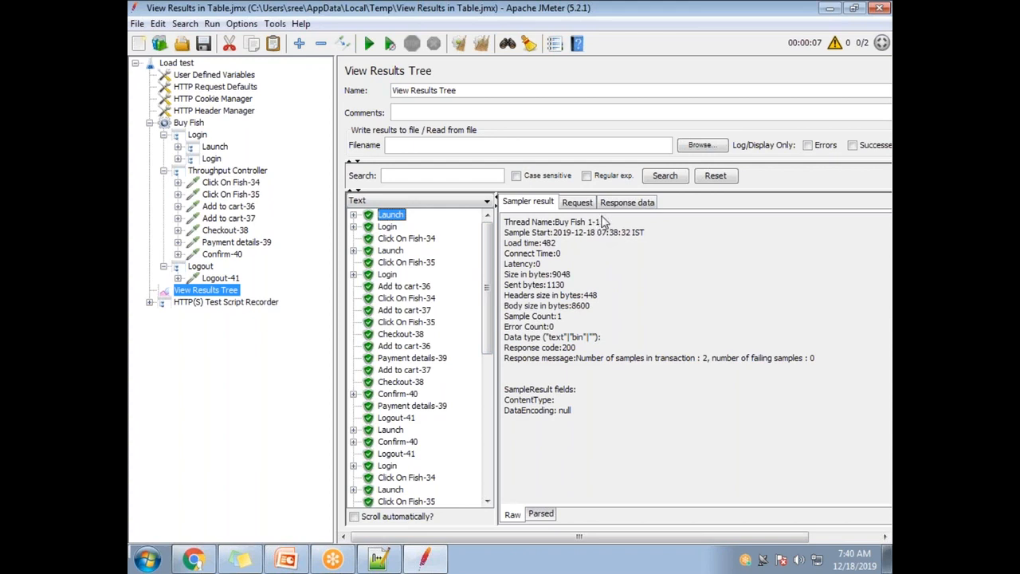
click(386, 227)
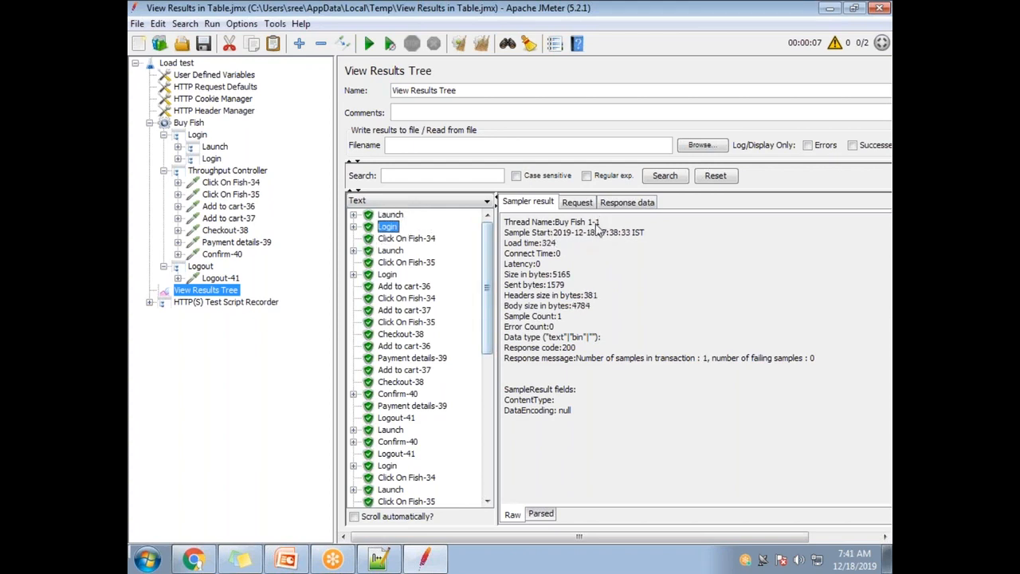
click(413, 239)
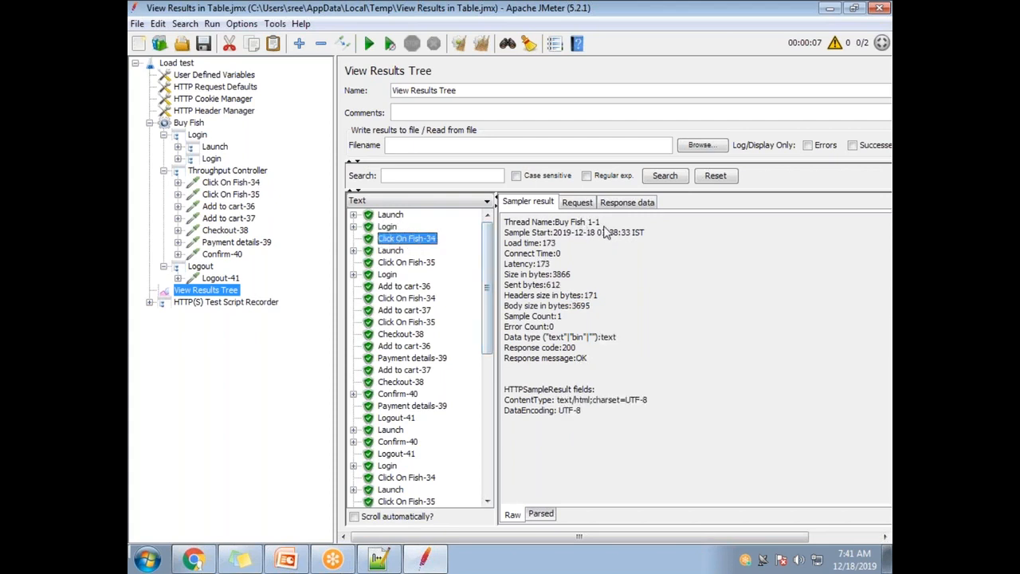
key(Down)
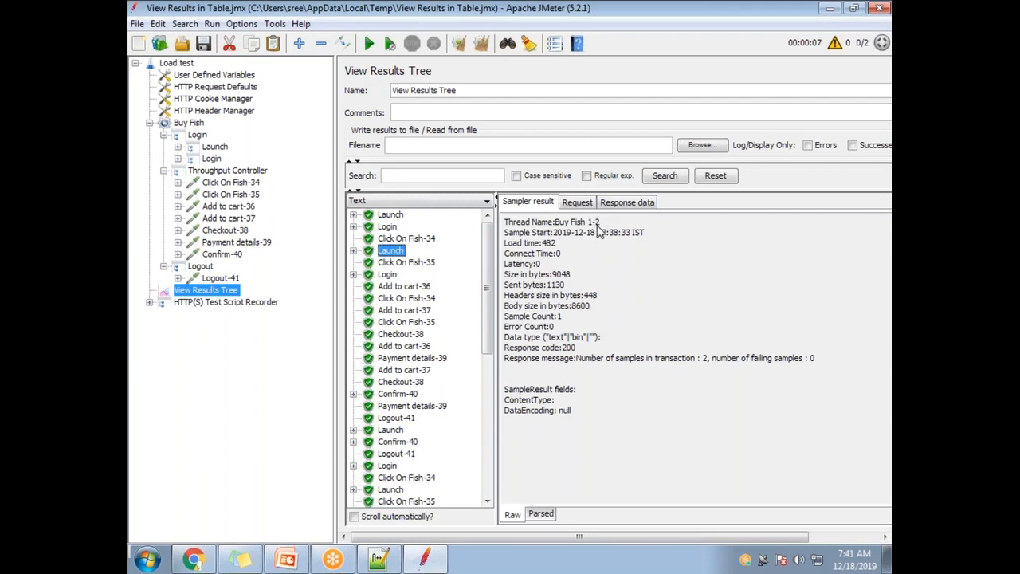
click(393, 266)
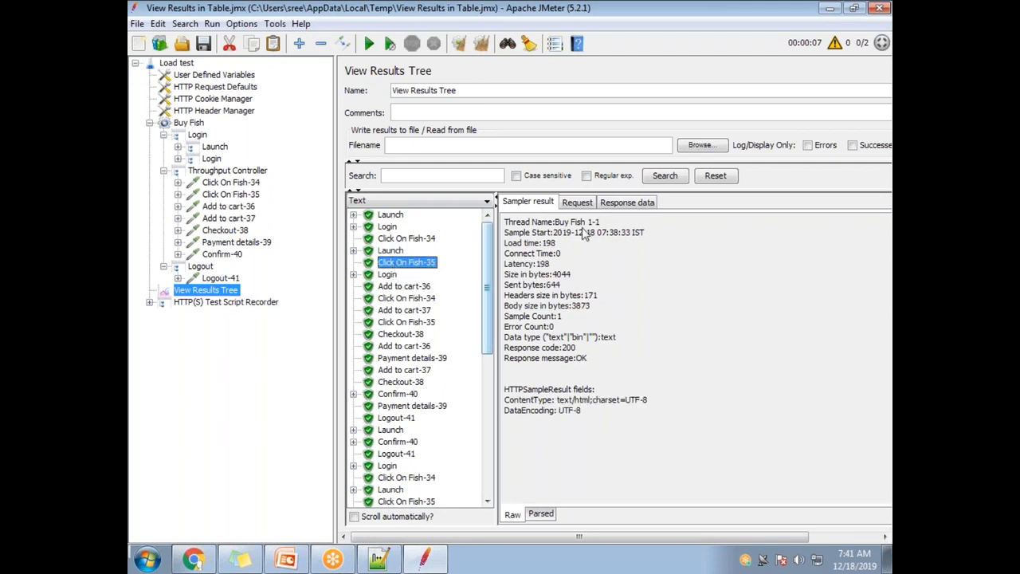
click(387, 275)
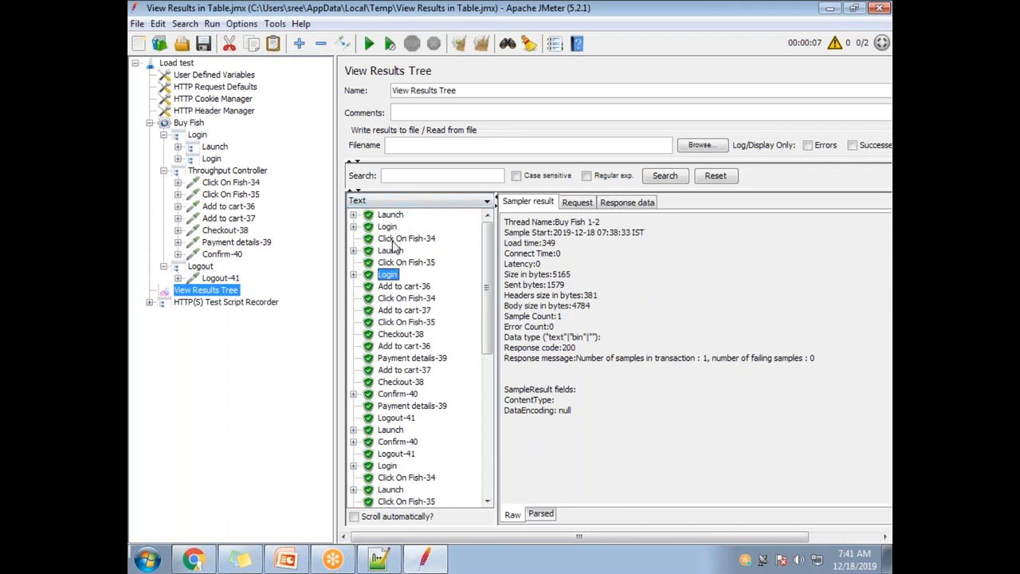
Check the Buy Fish thread group's ramp-up period, then return to the results tree.
click(189, 123)
click(464, 217)
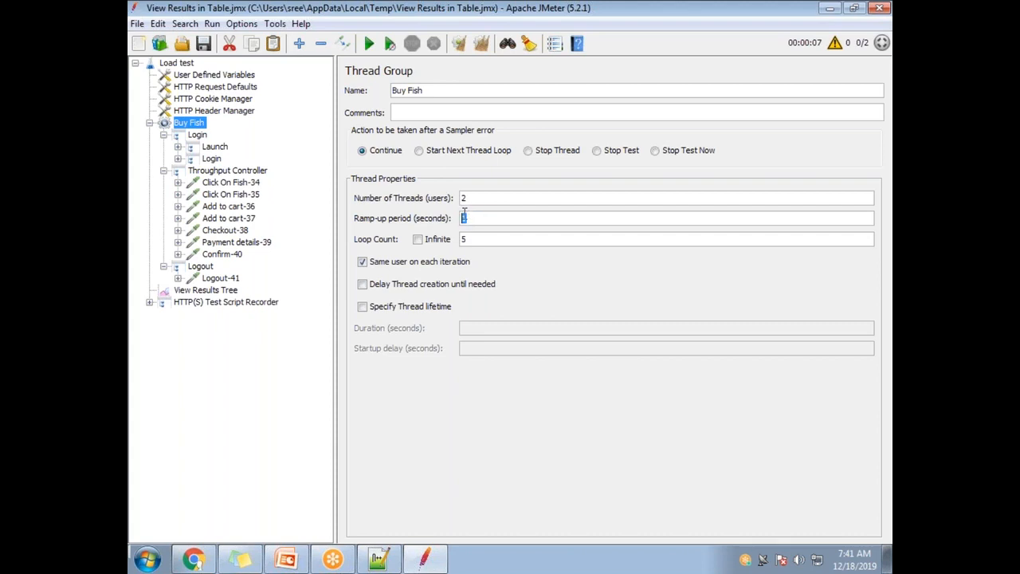
click(234, 290)
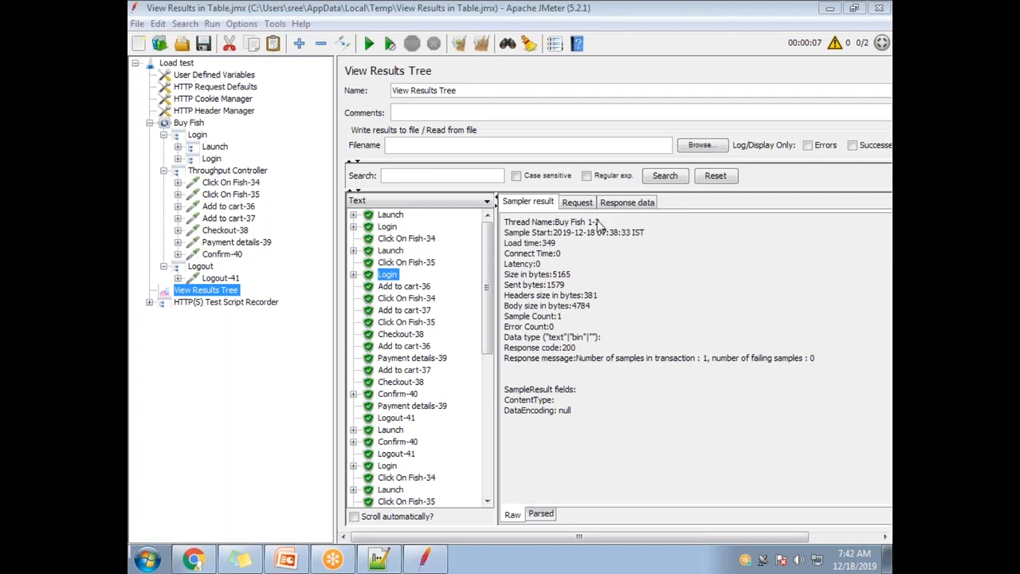
Check the Buy Fish thread group and its Launch transaction controller, and return to the results tree.
click(181, 127)
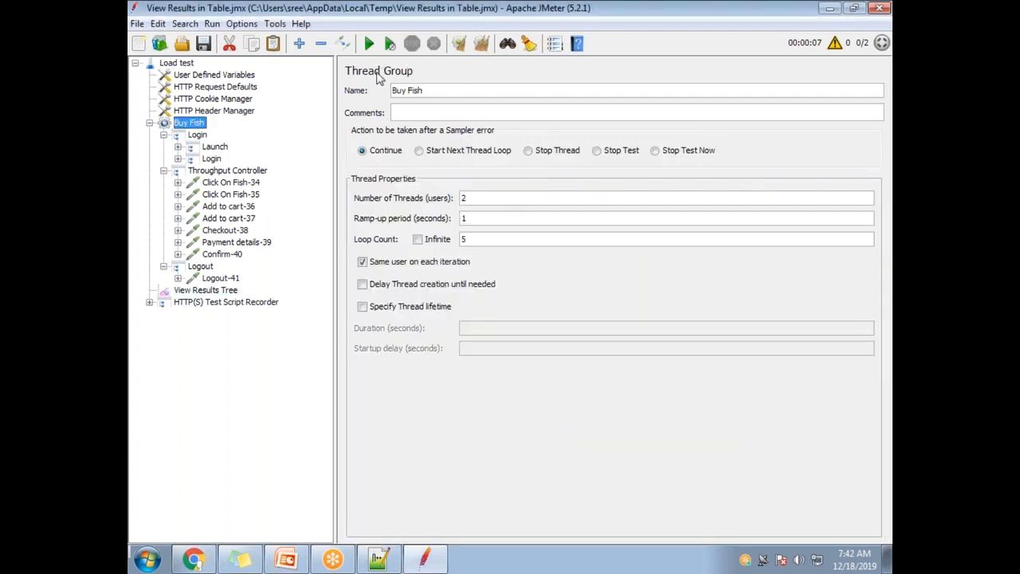
click(212, 149)
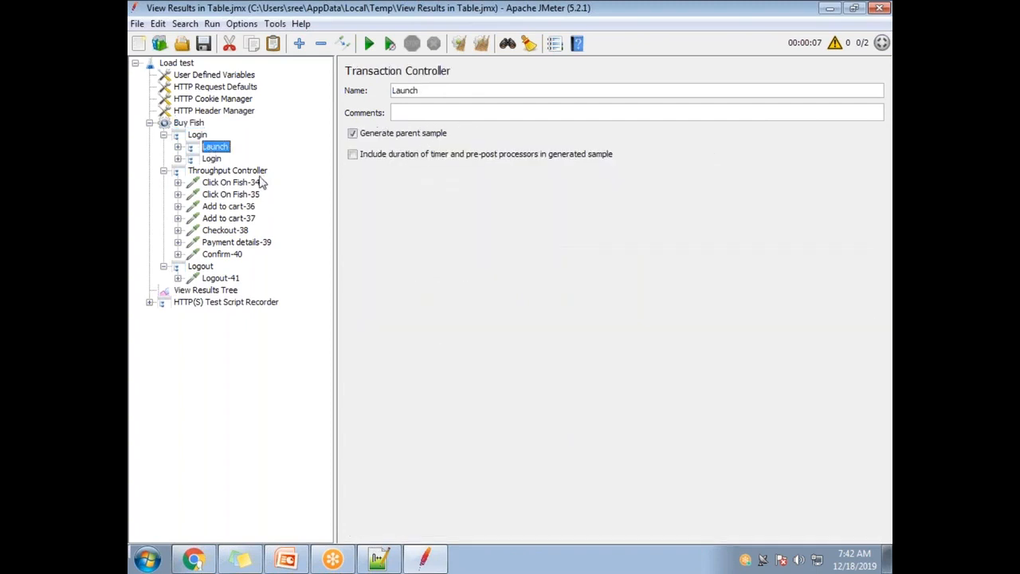
click(221, 292)
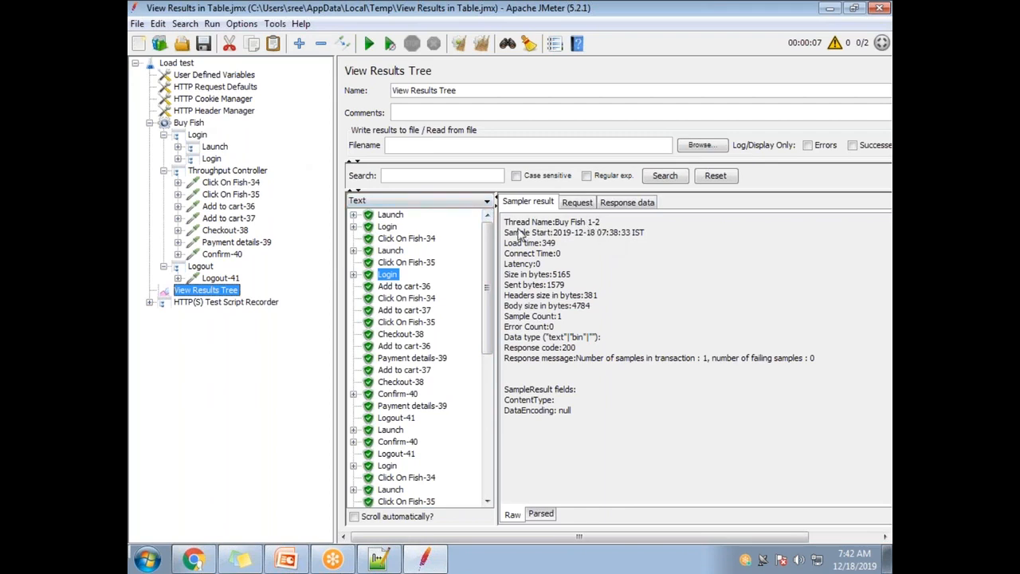
Compare the thread names of the samples from the first Launch through the second Payment details-39, and check the Buy Fish thread properties.
click(391, 215)
click(403, 238)
click(391, 250)
click(387, 275)
click(404, 310)
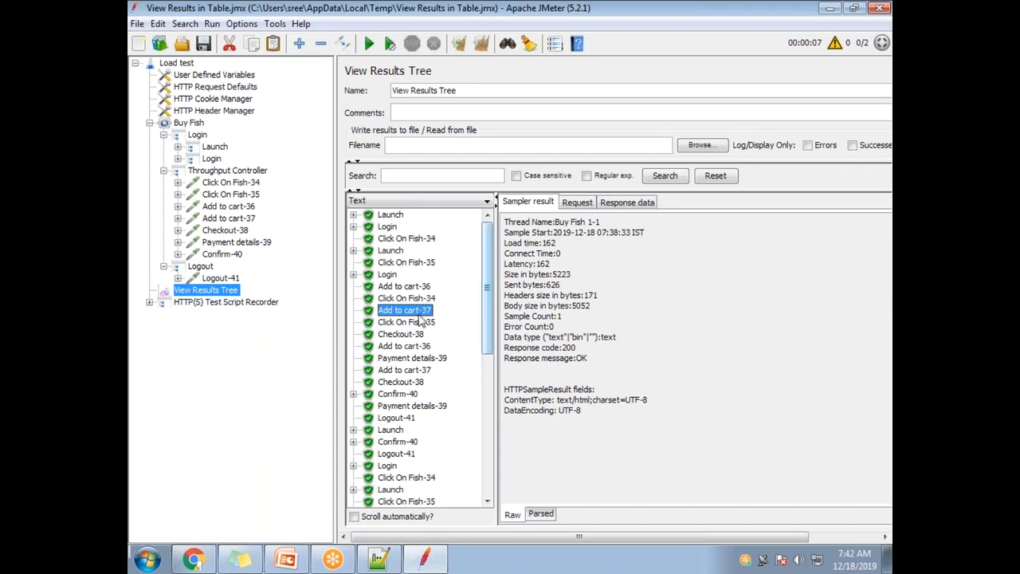
click(402, 334)
click(408, 347)
click(409, 369)
click(411, 406)
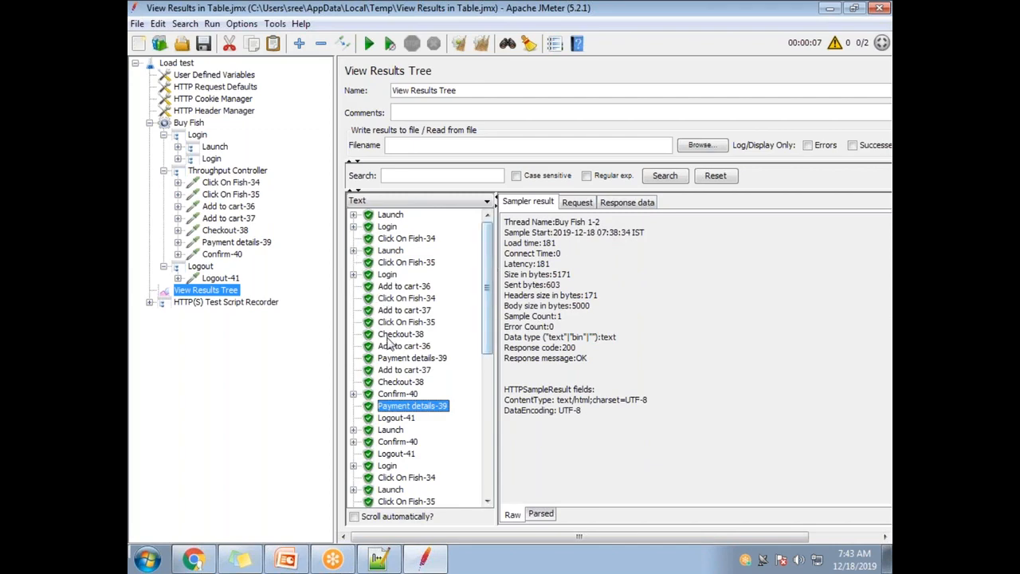
click(194, 125)
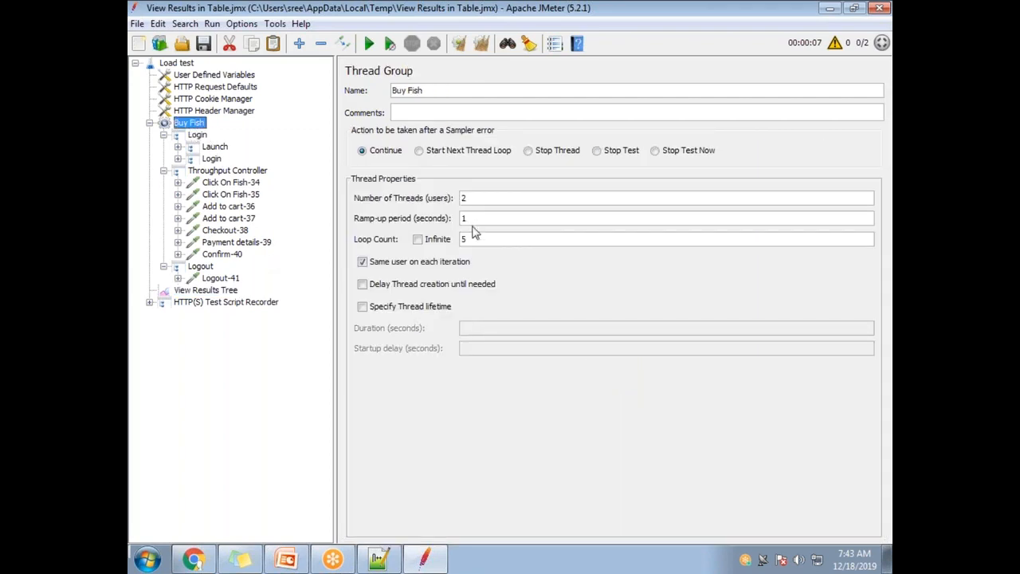
click(223, 291)
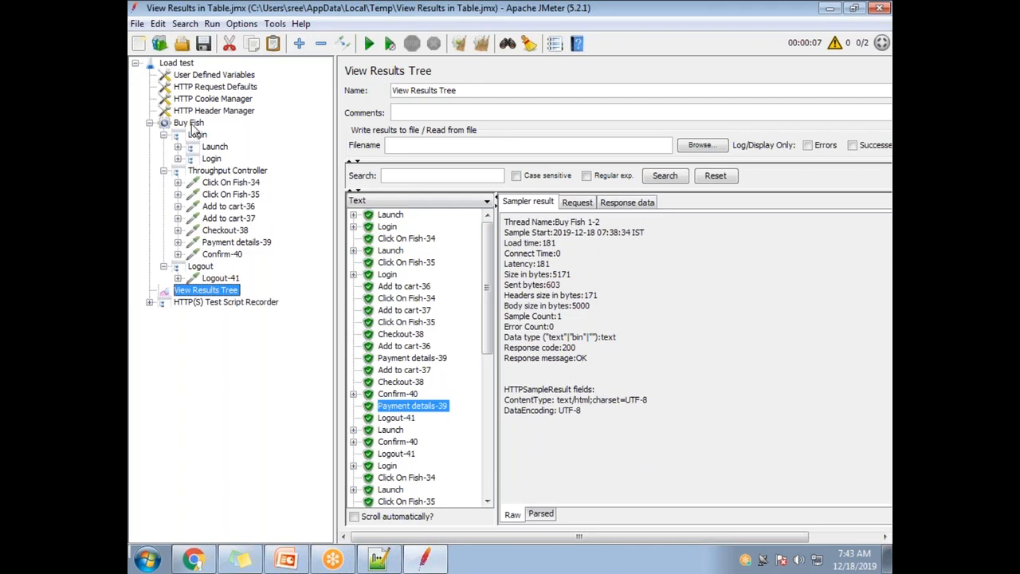
Add a thread group to the Load test plan and place it directly above View Results Tree.
right_click(179, 63)
mouse_move(200, 75)
mouse_move(471, 75)
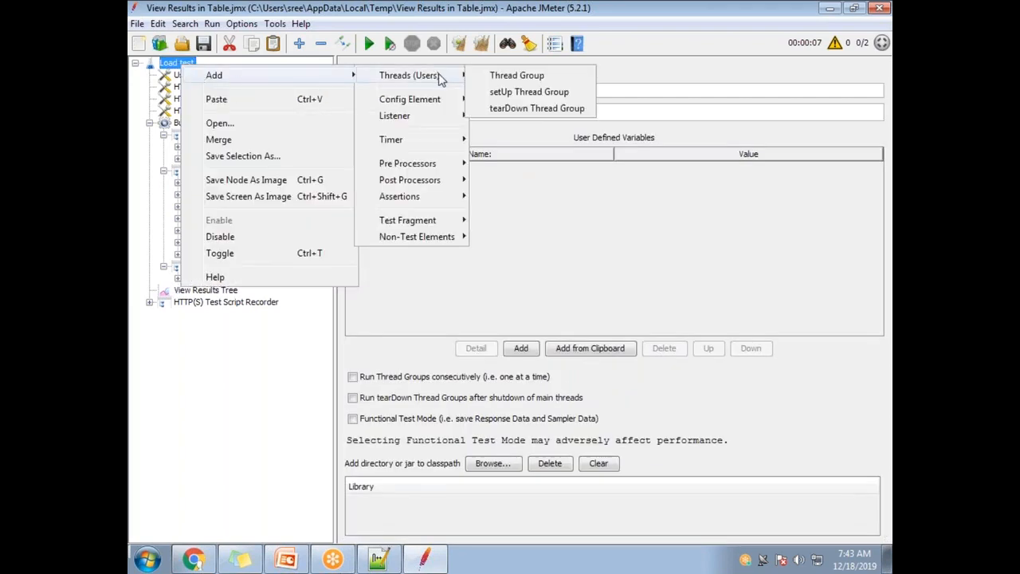
click(518, 75)
drag(199, 319, 208, 288)
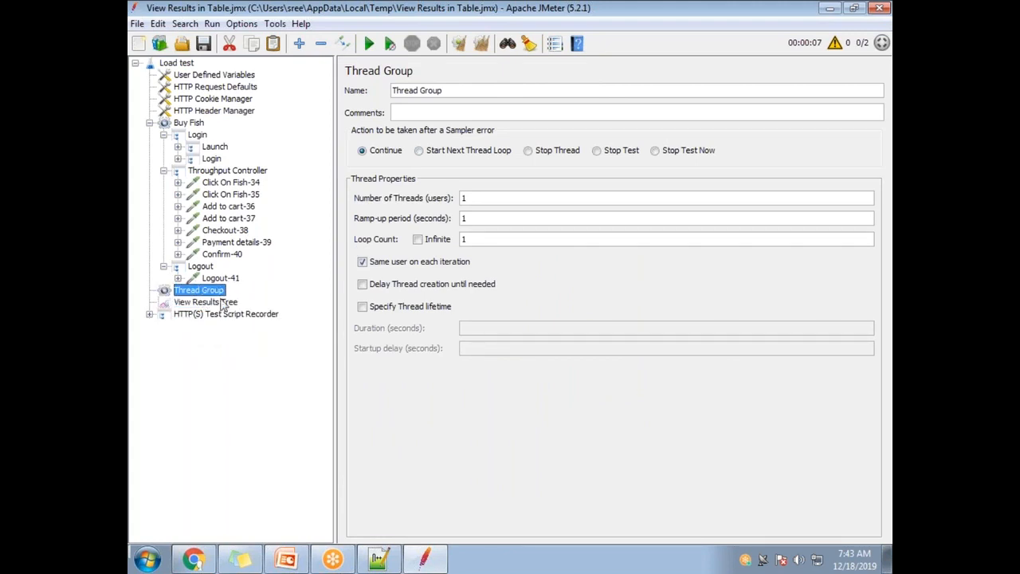
Collapse the Buy Fish thread group and rename the new thread group as Buy Dog.
click(215, 306)
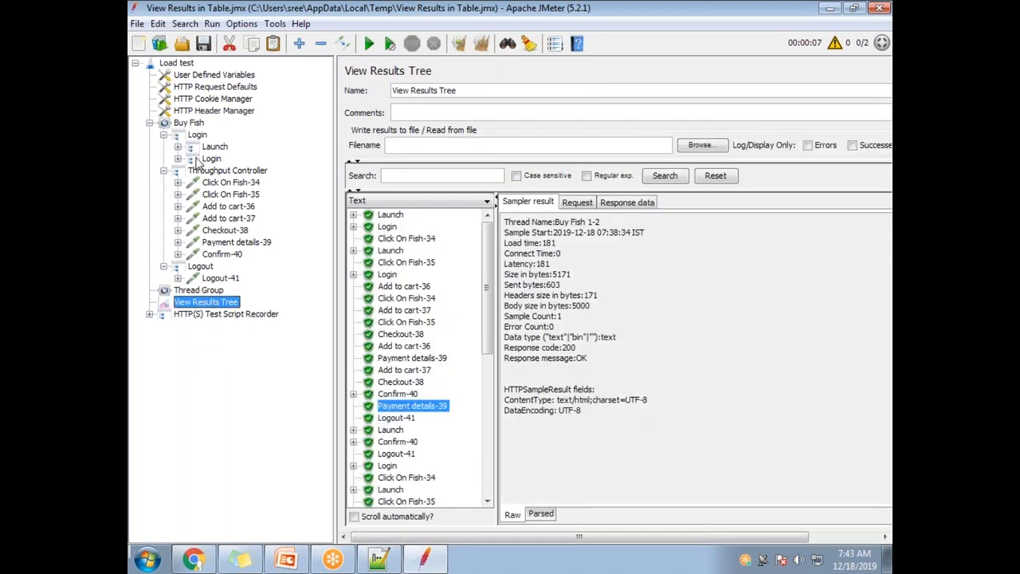
click(149, 122)
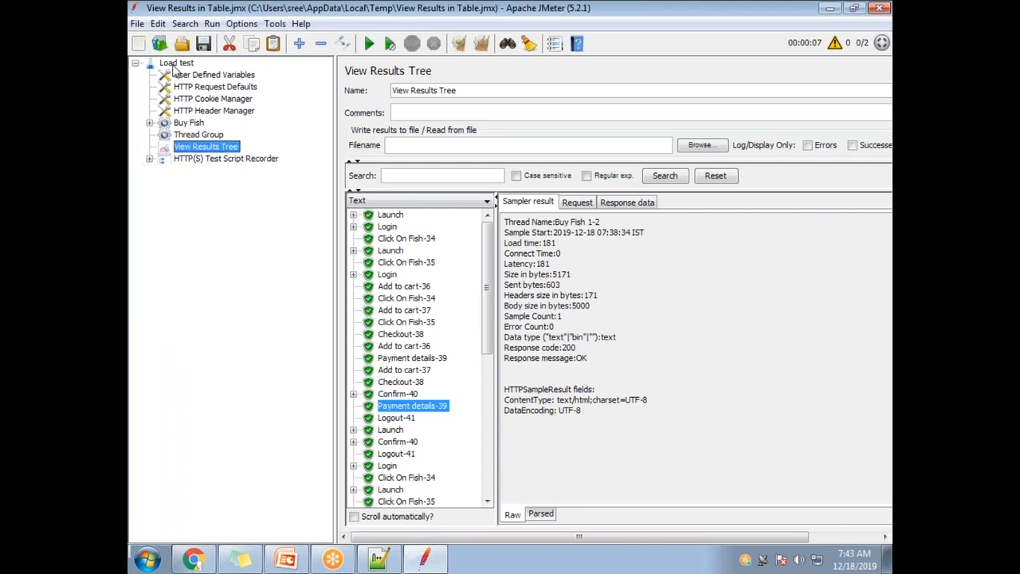
click(191, 136)
drag(480, 90, 309, 91)
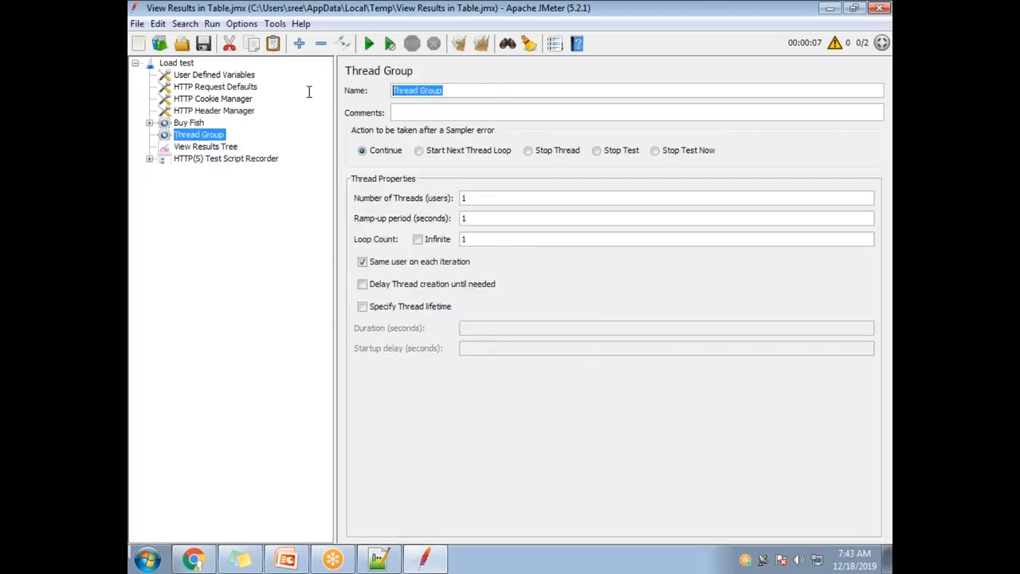
text(Buy Dog)
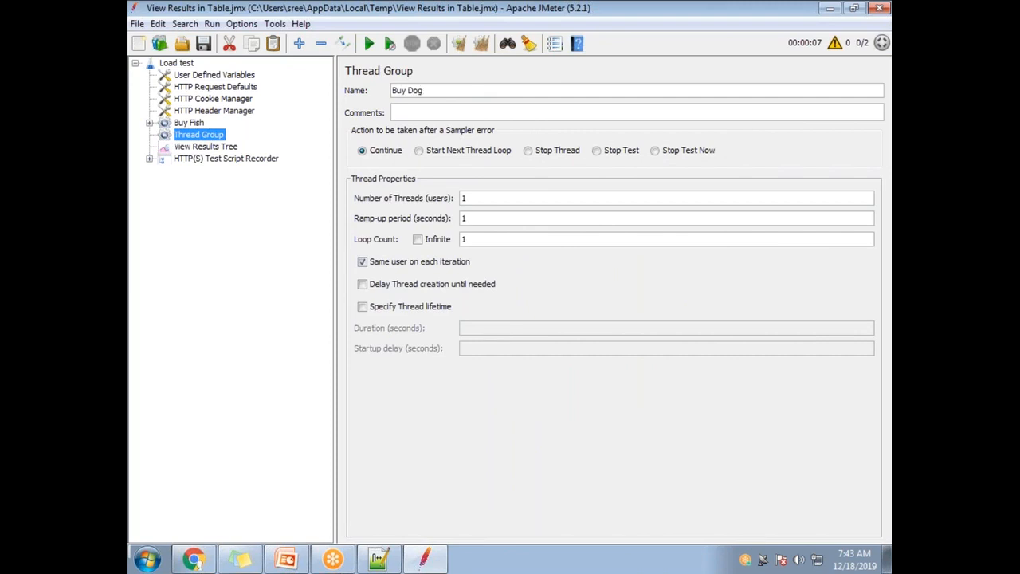
click(277, 226)
Compare the thread properties of the Buy Fish and Buy Dog thread groups.
click(192, 147)
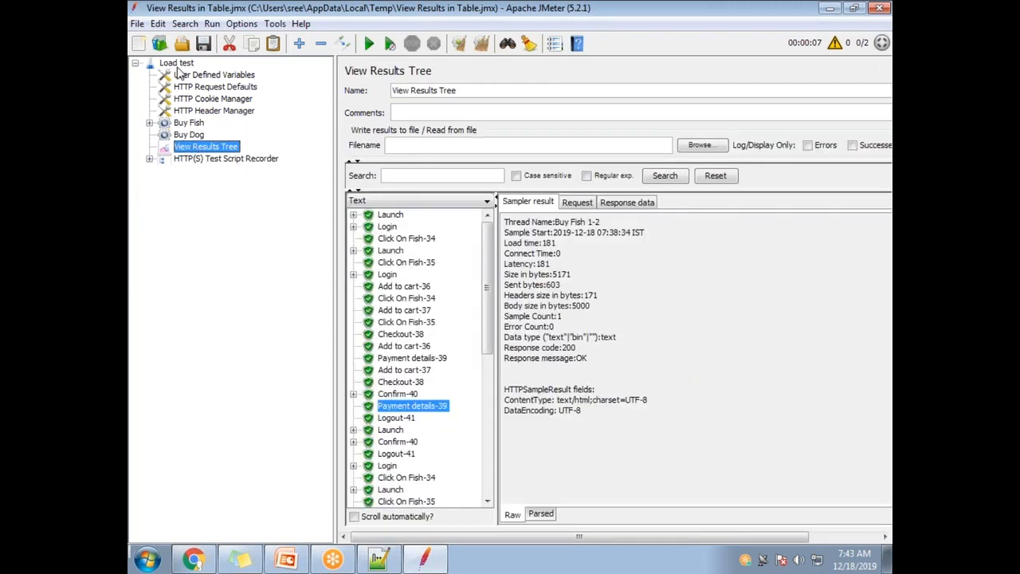
click(190, 123)
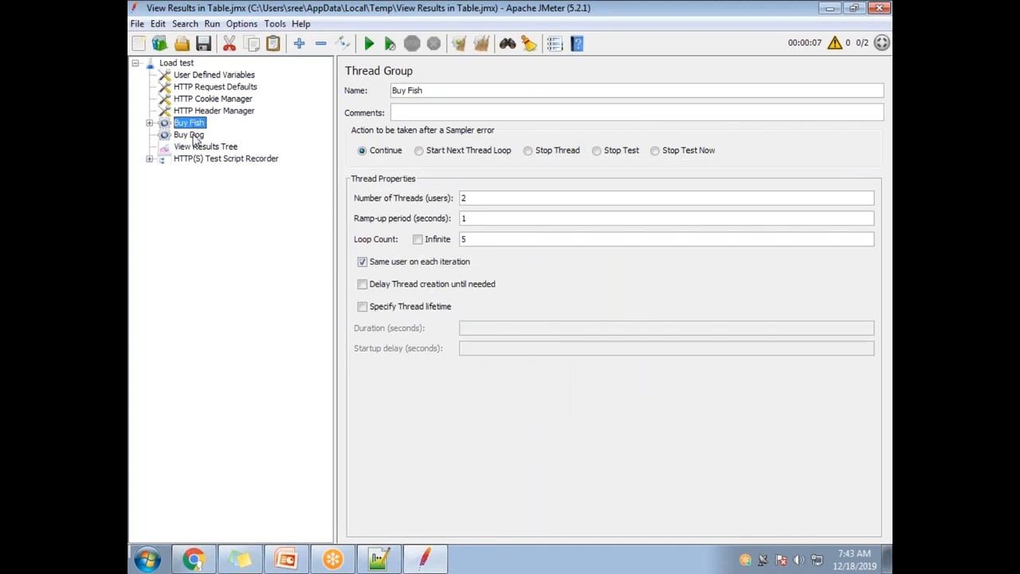
click(194, 137)
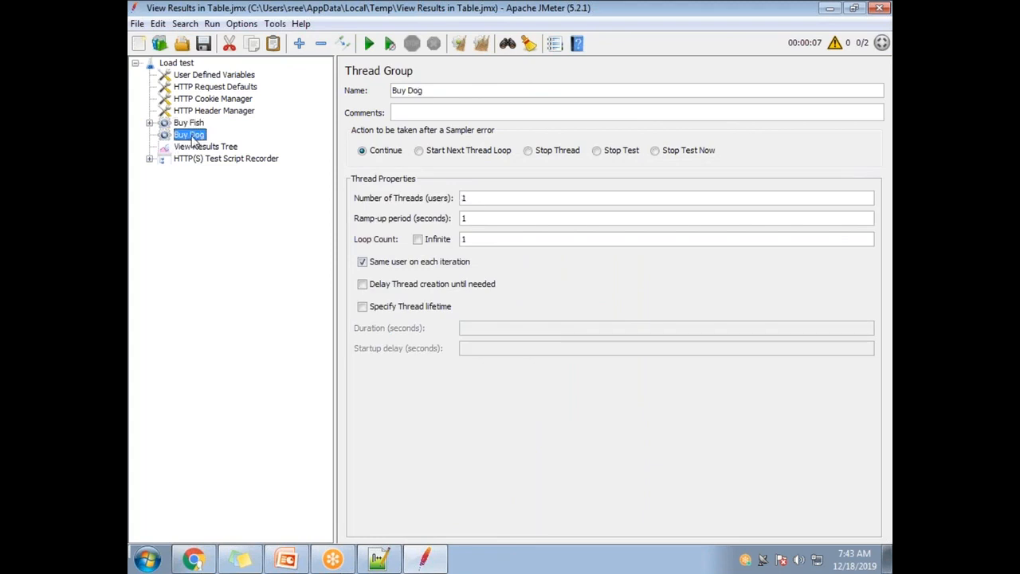
Move View Results Tree inside the Buy Fish thread group to show a listener limited to that group.
drag(199, 152, 189, 124)
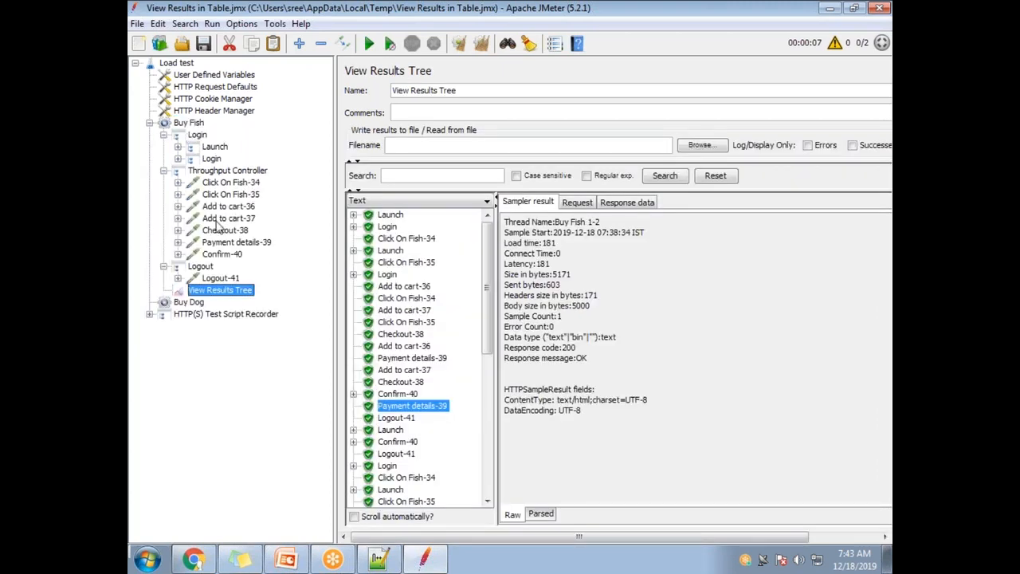
click(196, 124)
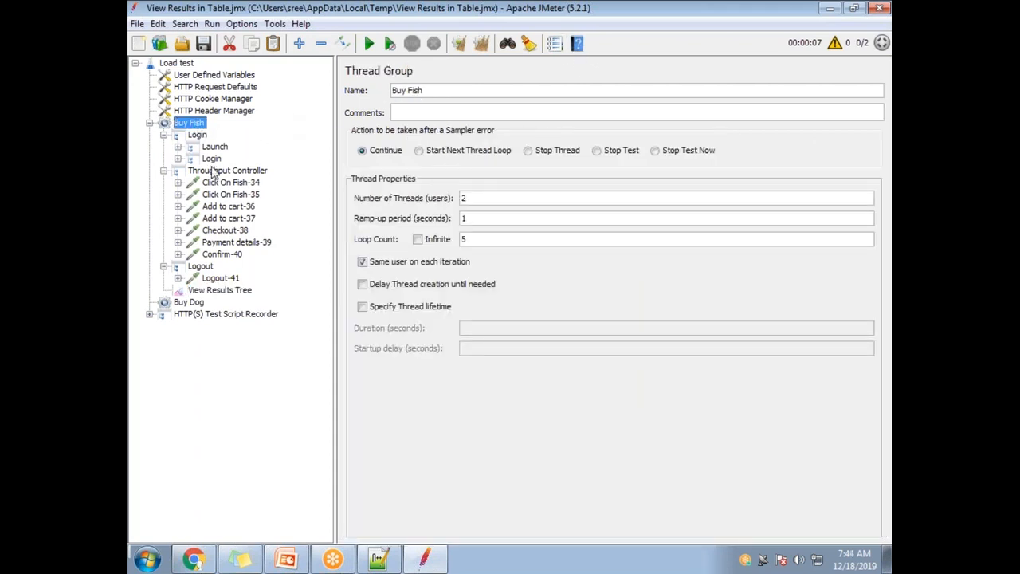
click(209, 292)
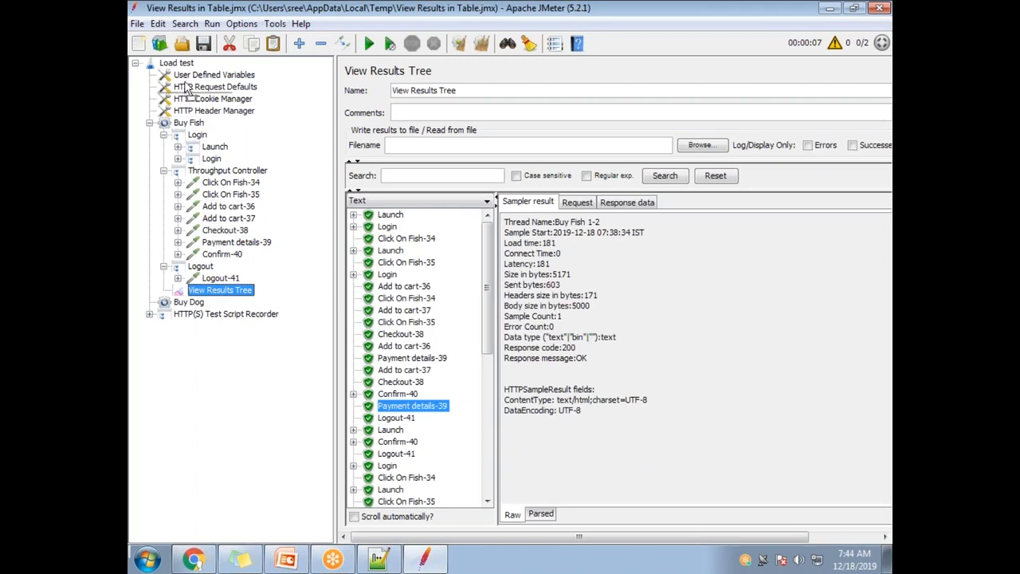
Move View Results Tree directly under the Load test plan as its last element and collapse Buy Fish.
drag(182, 69, 184, 70)
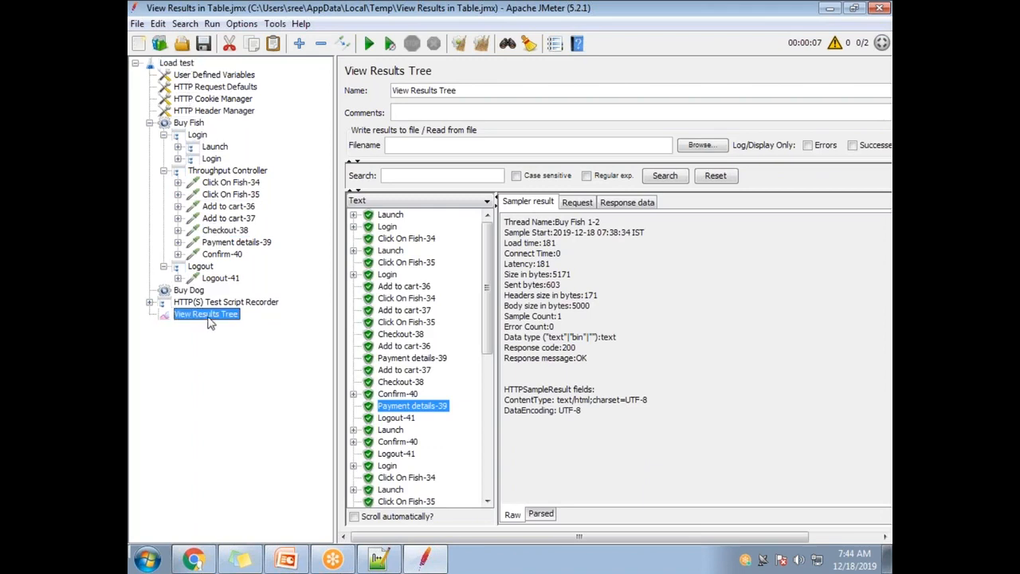
click(150, 124)
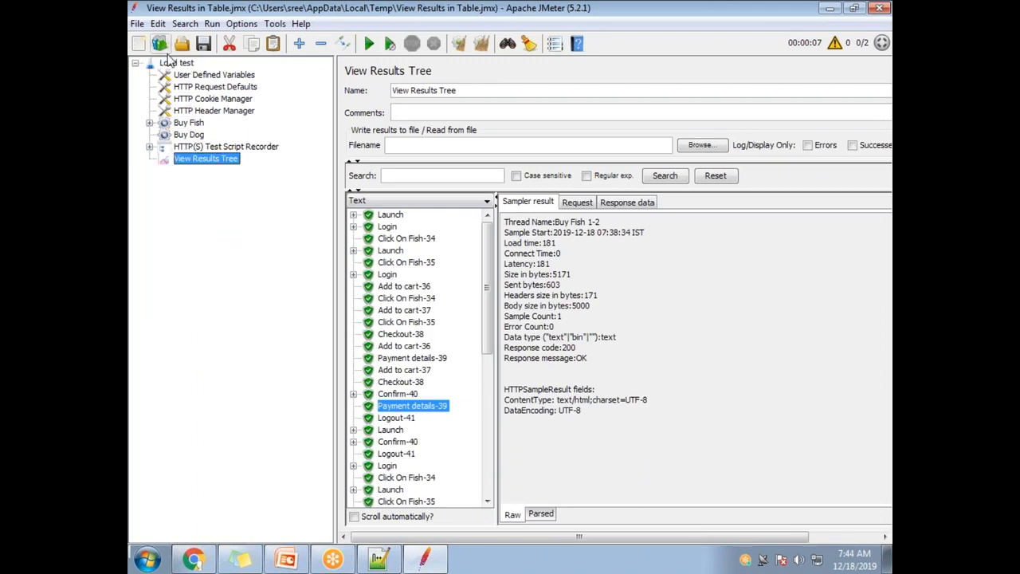
click(174, 64)
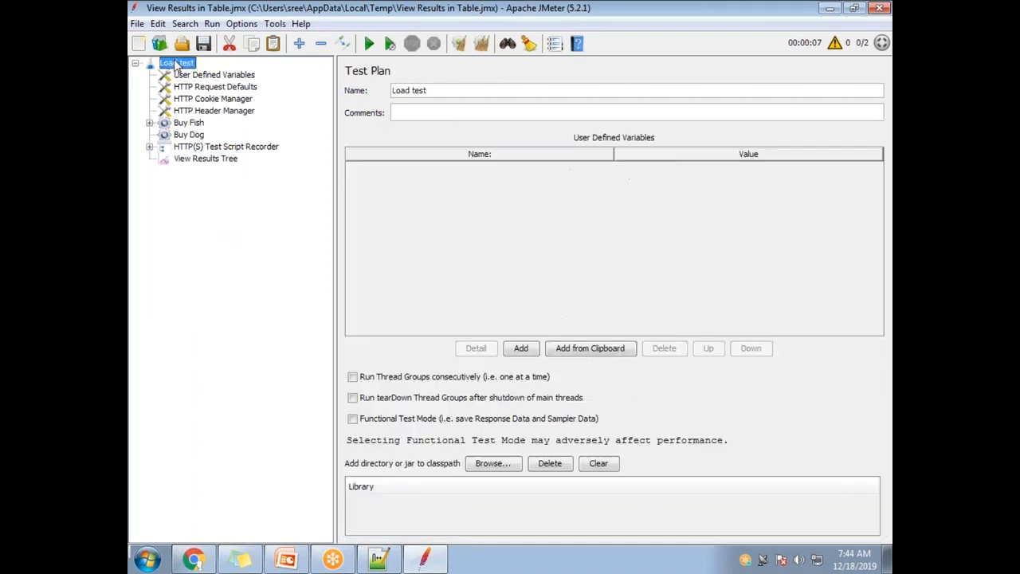
Review the samplers, timers, processors and other element types that can be added to the Buy Dog thread group.
click(183, 136)
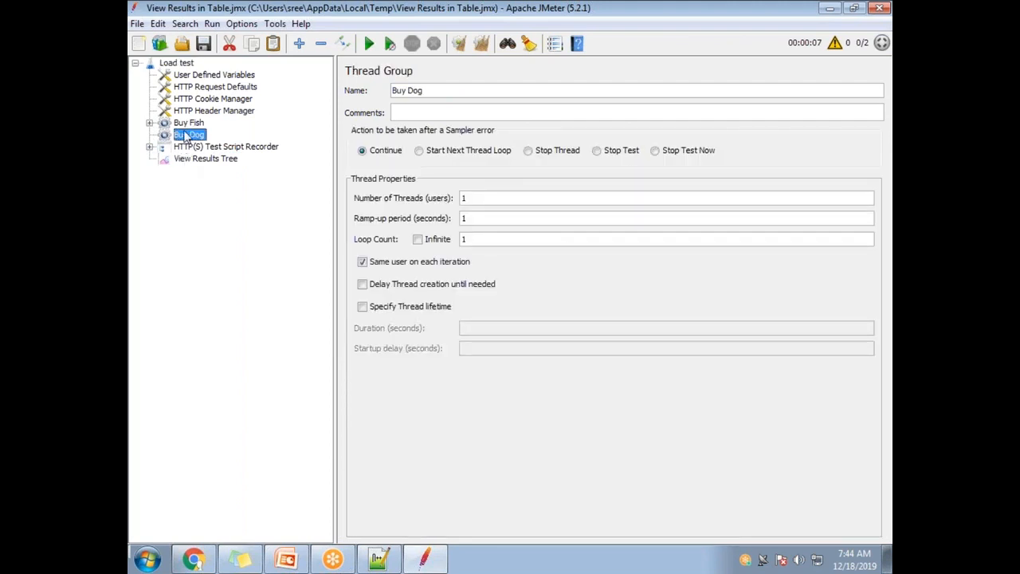
right_click(190, 137)
mouse_move(217, 143)
mouse_move(431, 144)
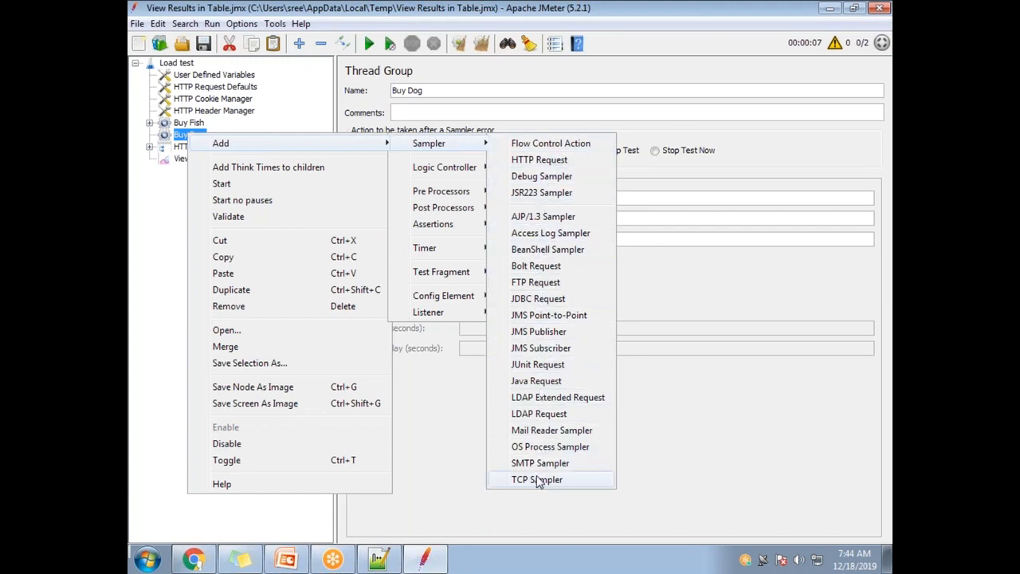
mouse_move(443, 319)
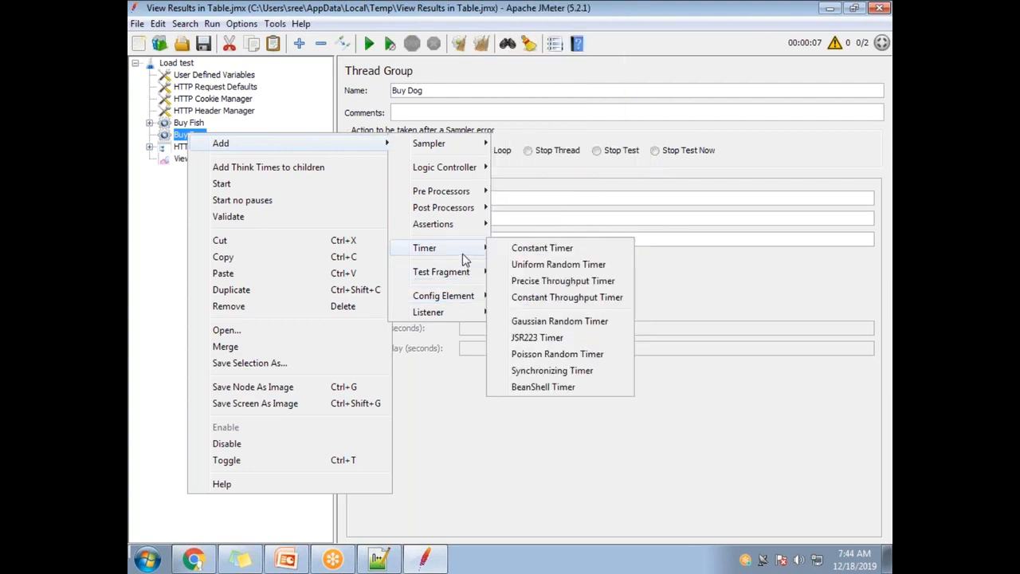
mouse_move(466, 231)
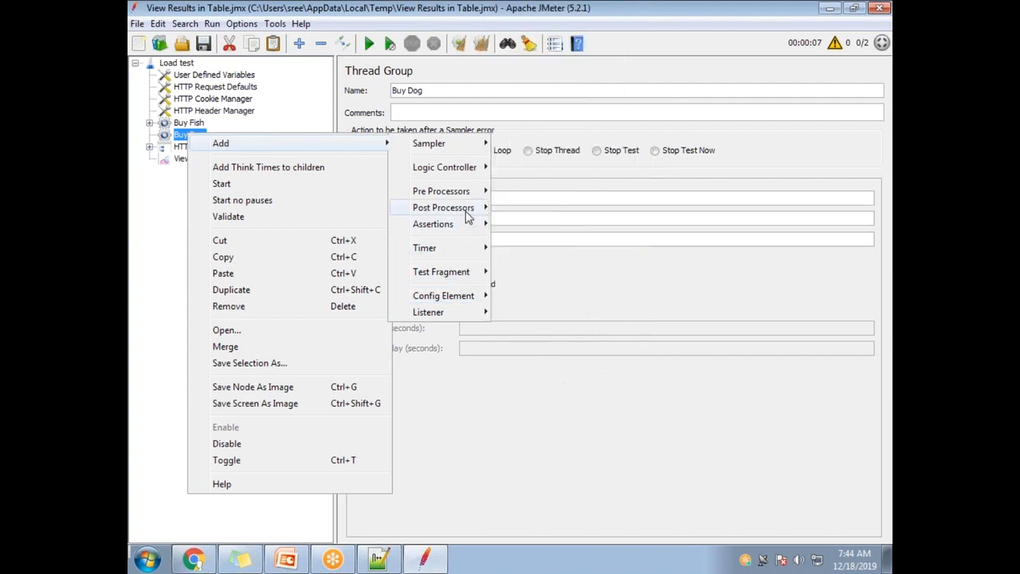
mouse_move(470, 209)
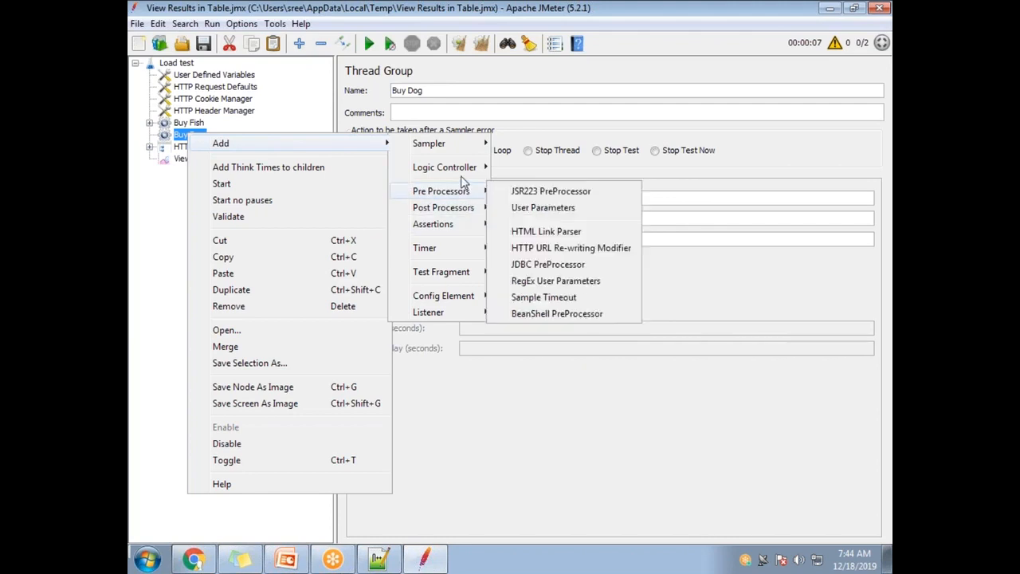
mouse_move(468, 150)
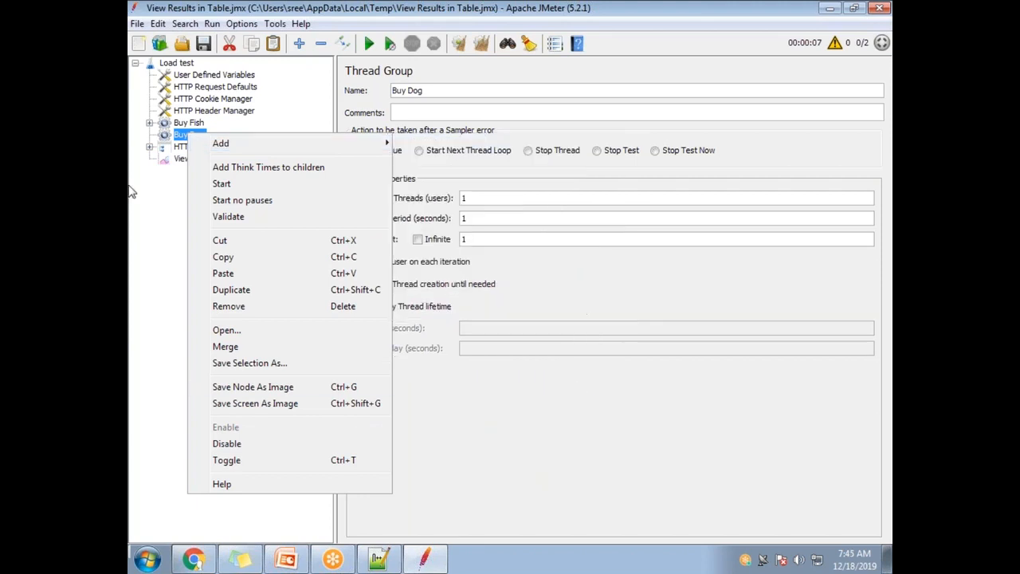
click(161, 216)
Add an HTTP Request sampler named Dummy to the Buy Dog thread group.
right_click(192, 139)
mouse_move(232, 148)
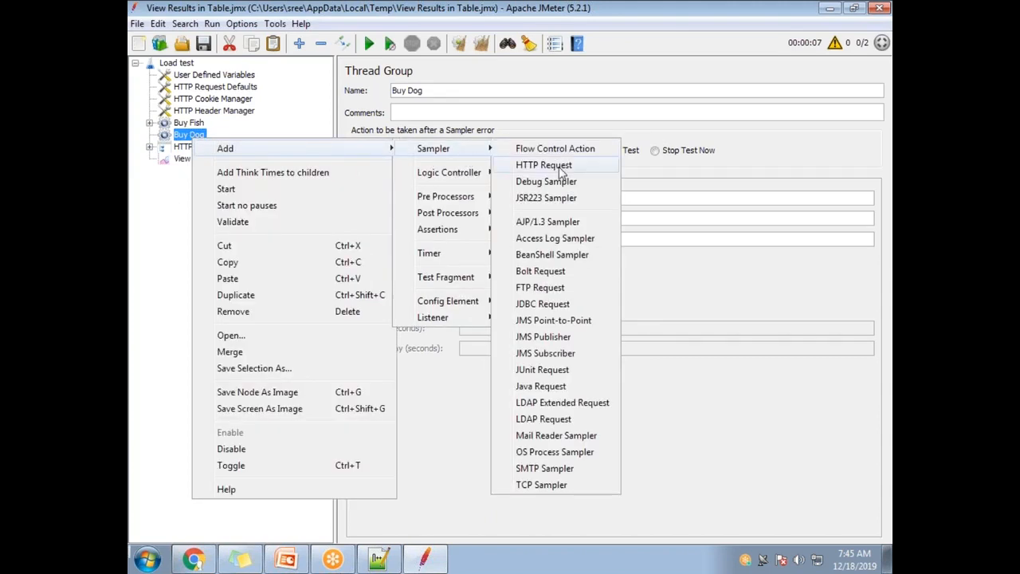
click(561, 167)
drag(451, 90, 372, 86)
text(Dummy)
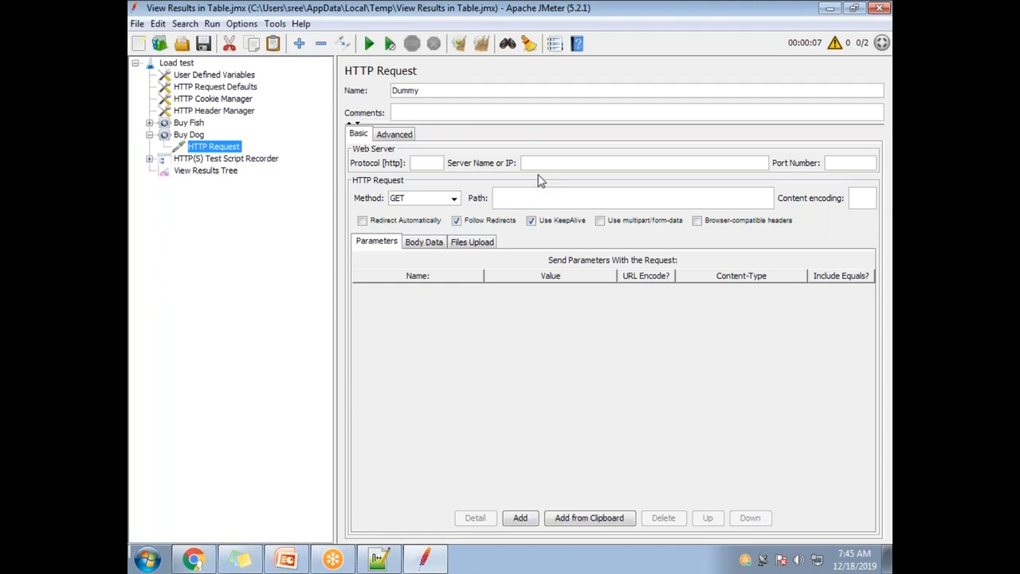
click(196, 172)
click(201, 147)
Check the Buy Dog thread properties, and run the test with the results tree displayed.
click(189, 135)
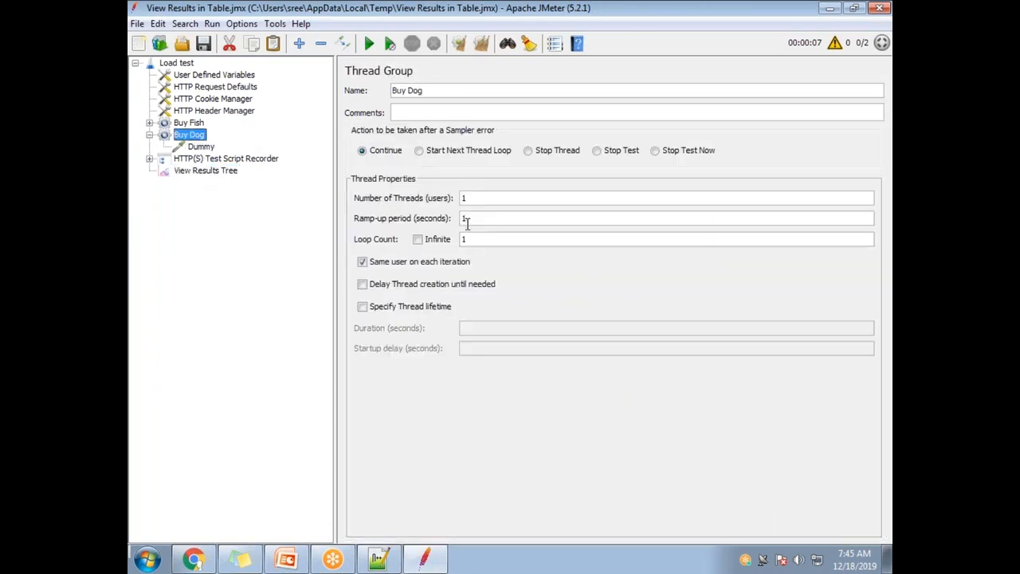
click(200, 170)
click(369, 43)
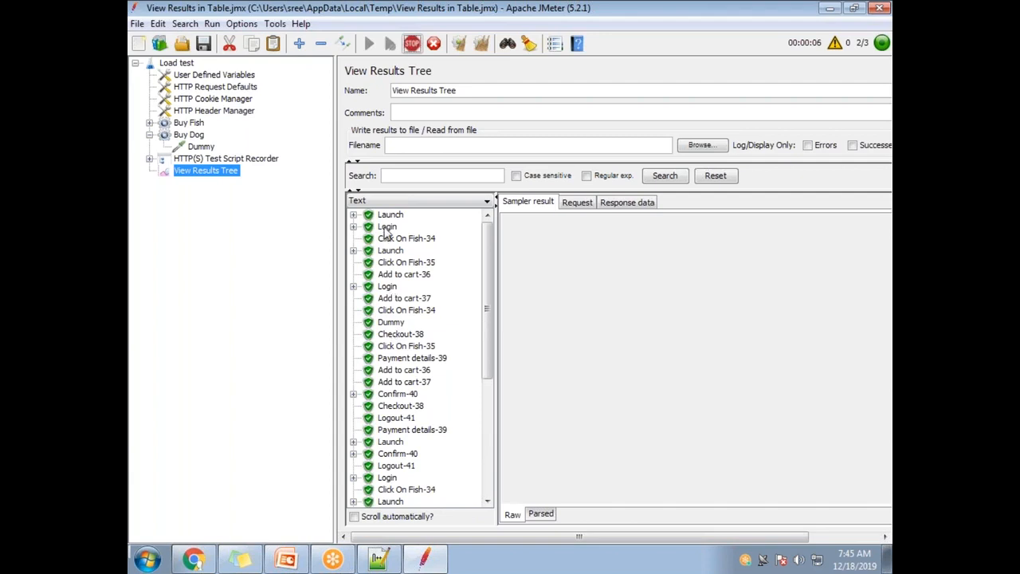
Compare the thread names of the first Launch and Dummy results, and check the Buy Dog thread group.
click(390, 215)
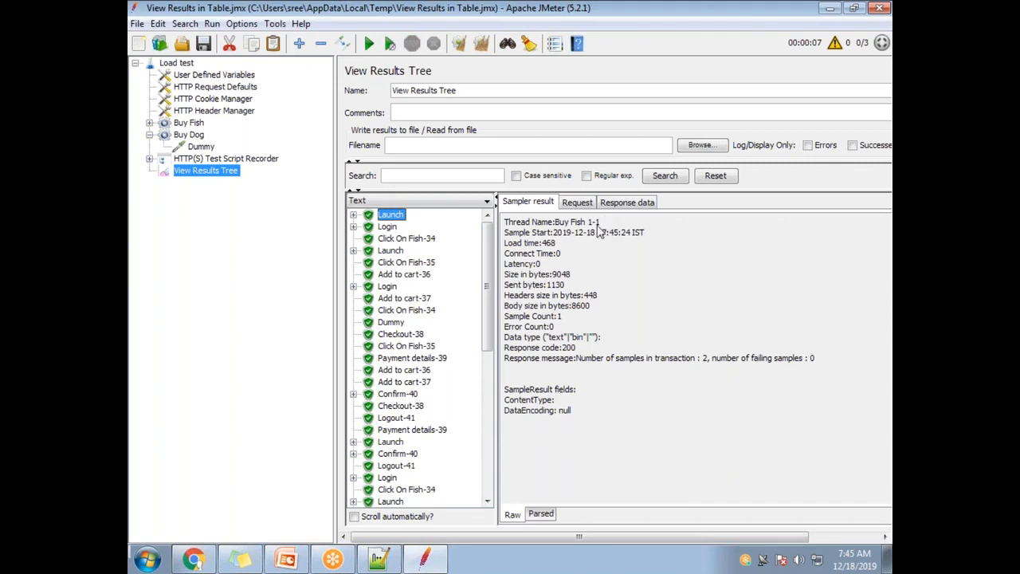
click(395, 322)
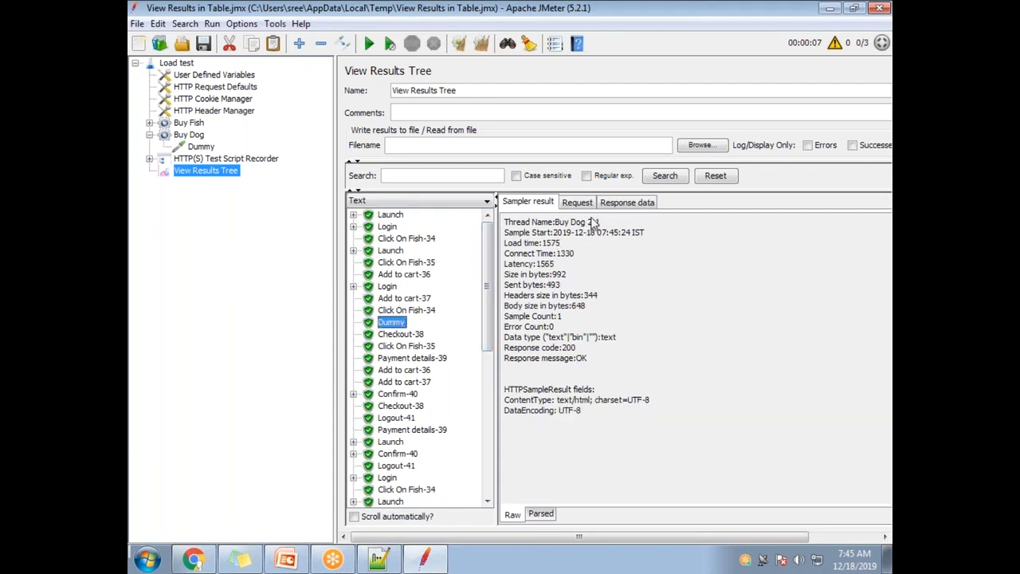
click(189, 135)
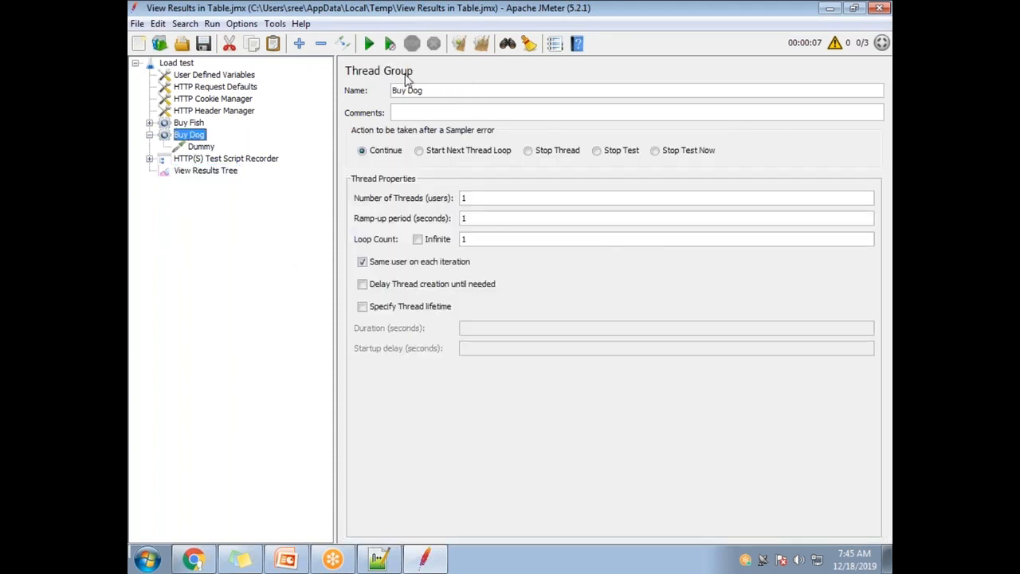
Compare the thread names of the second Launch result and the Dummy result in the results tree.
click(223, 173)
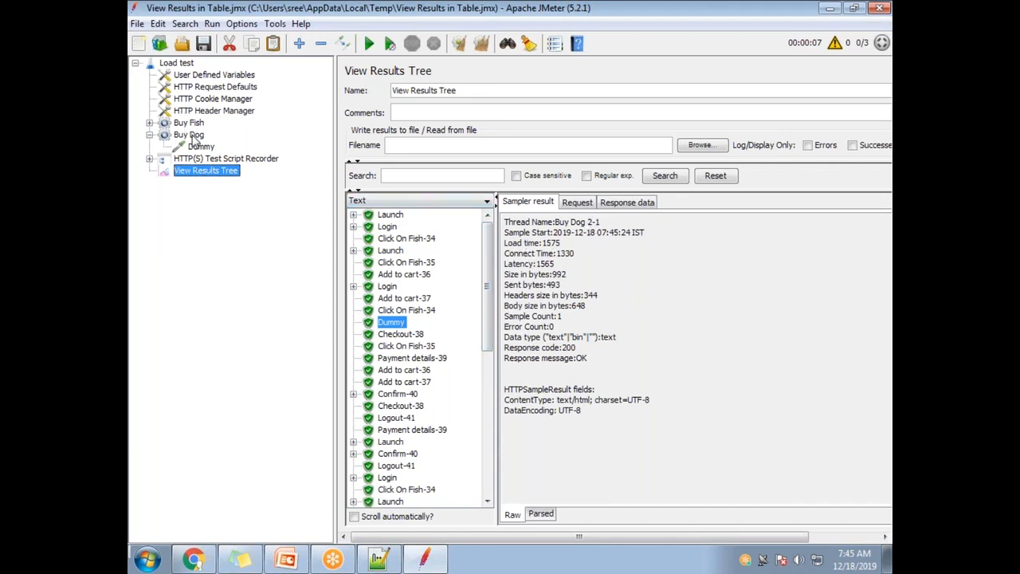
click(401, 252)
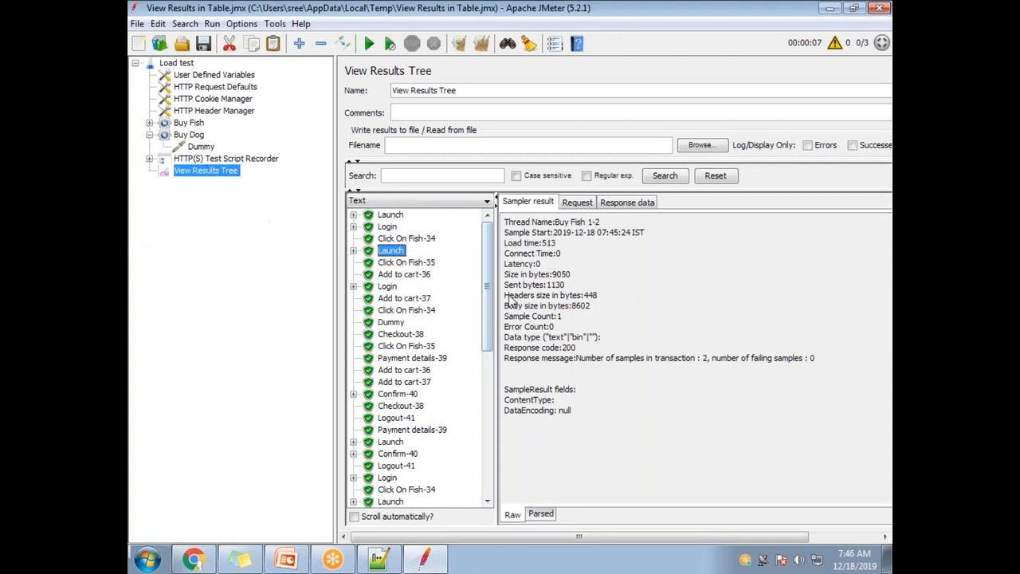
click(394, 322)
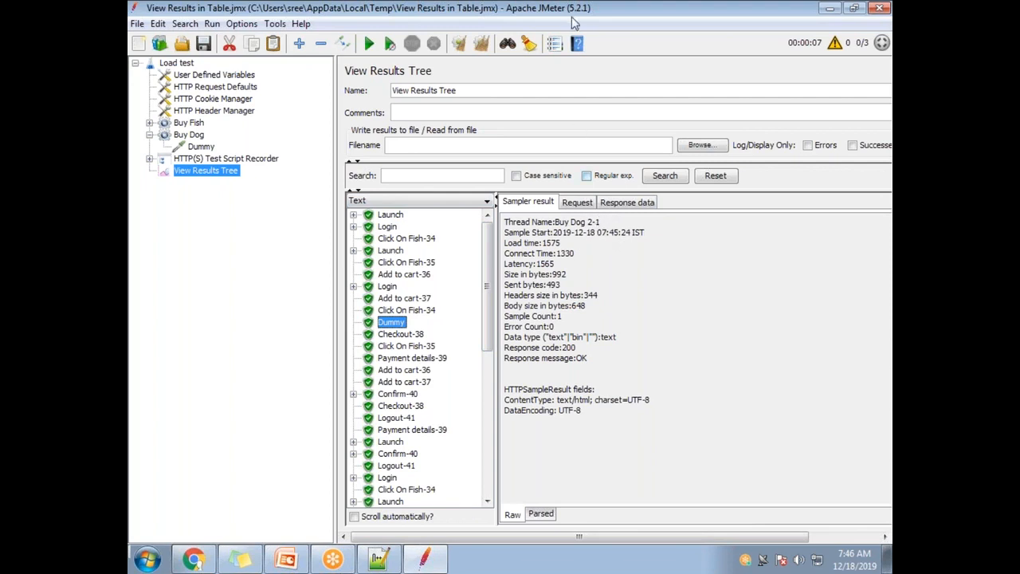
click(828, 247)
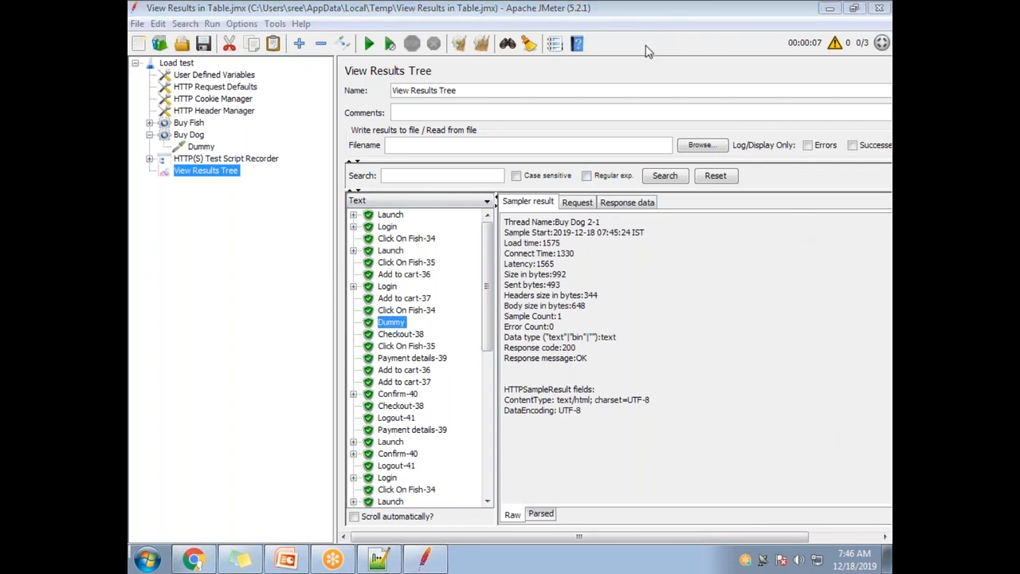
Delete the Buy Dog thread group, expand the Buy Fish thread group, and display the results tree.
click(191, 135)
key(Delete)
click(478, 295)
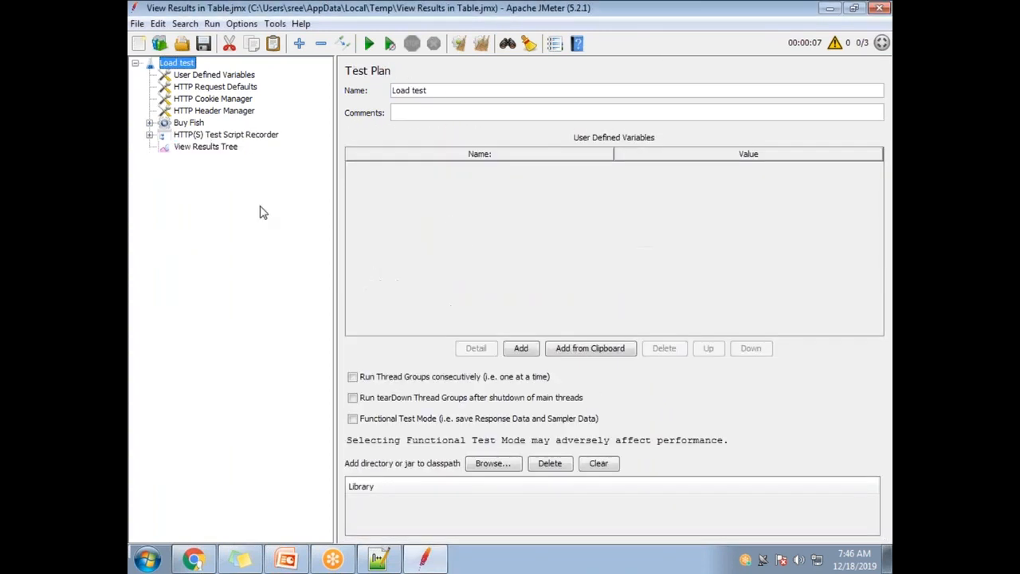
click(151, 123)
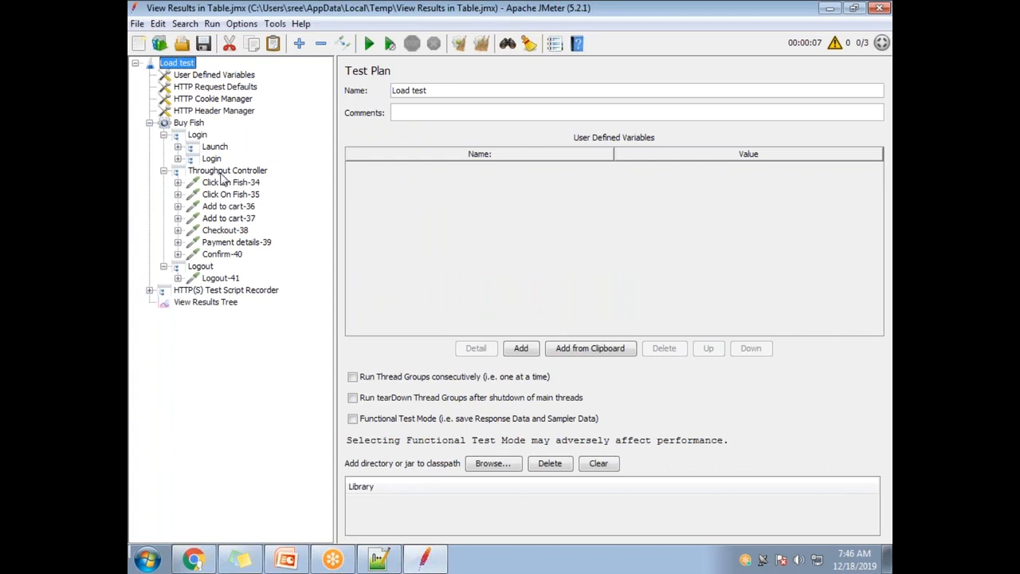
click(206, 303)
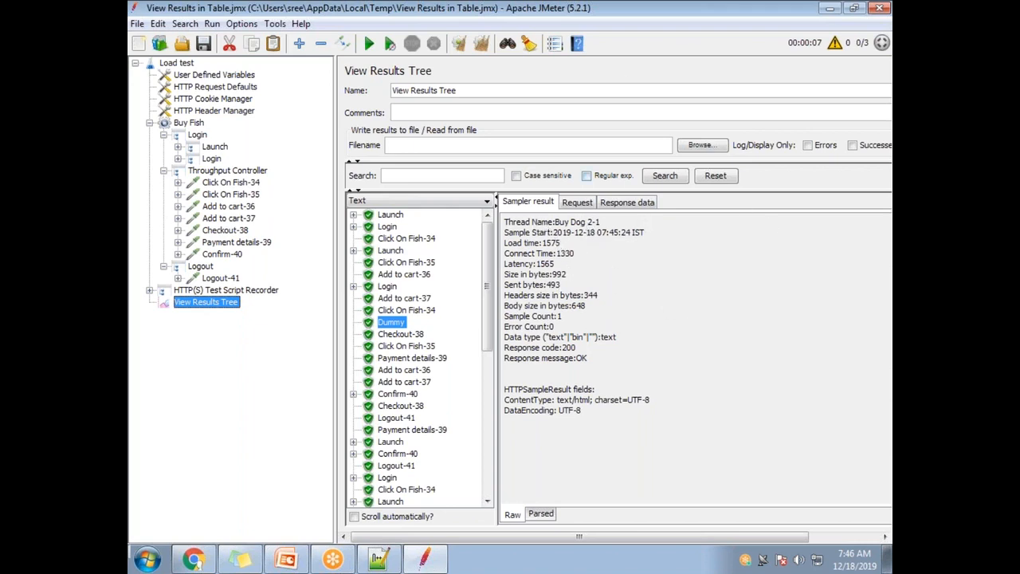
click(804, 231)
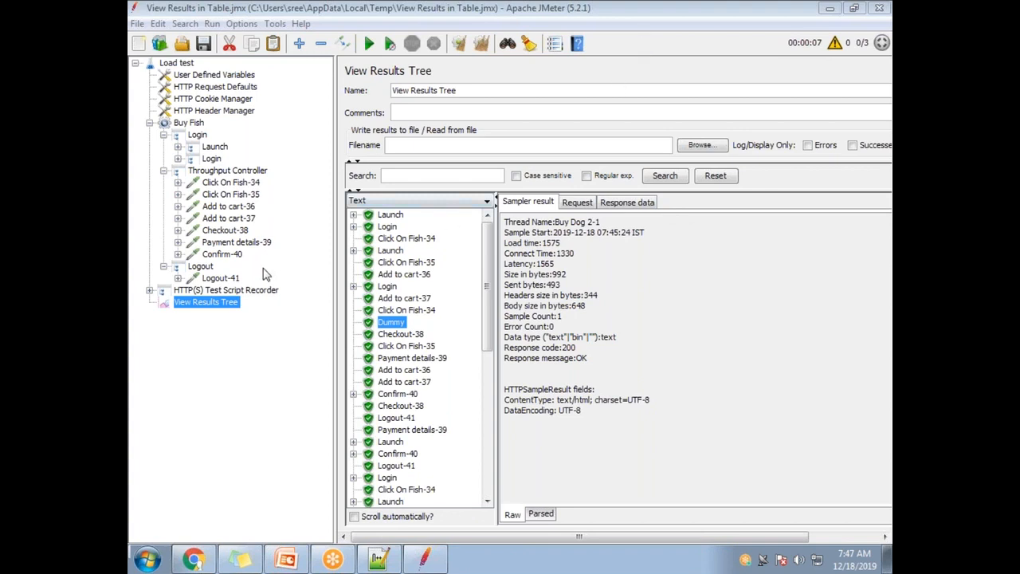
Switch the Throughput Controller to Percent Executions with a throughput of 50.
click(227, 171)
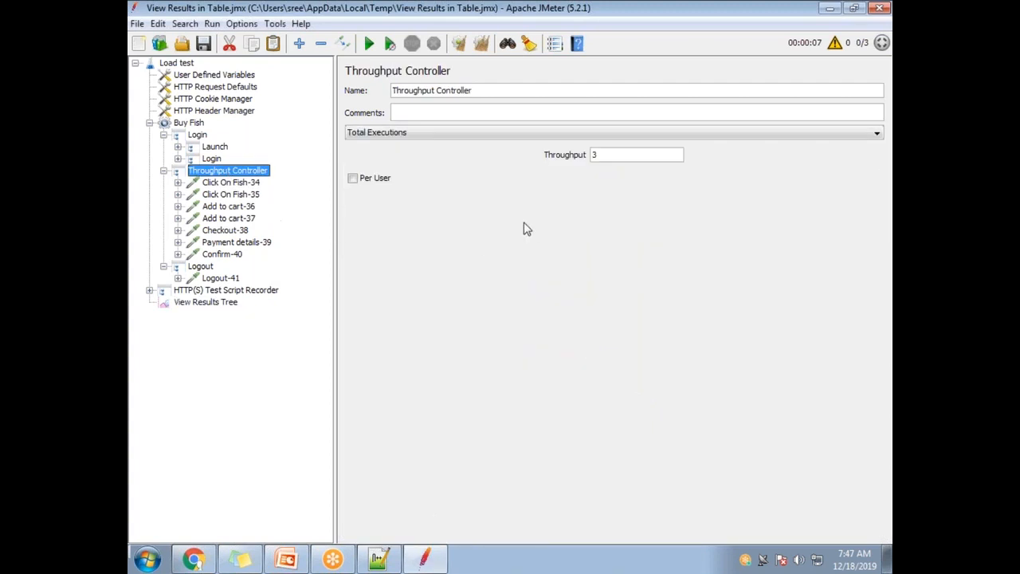
click(387, 135)
click(391, 162)
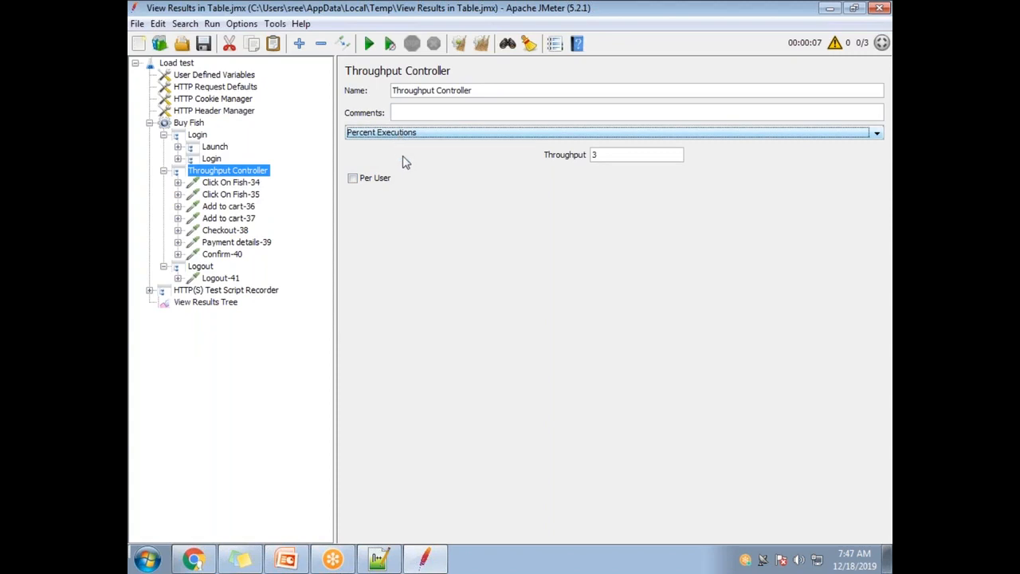
double_click(594, 155)
text(50)
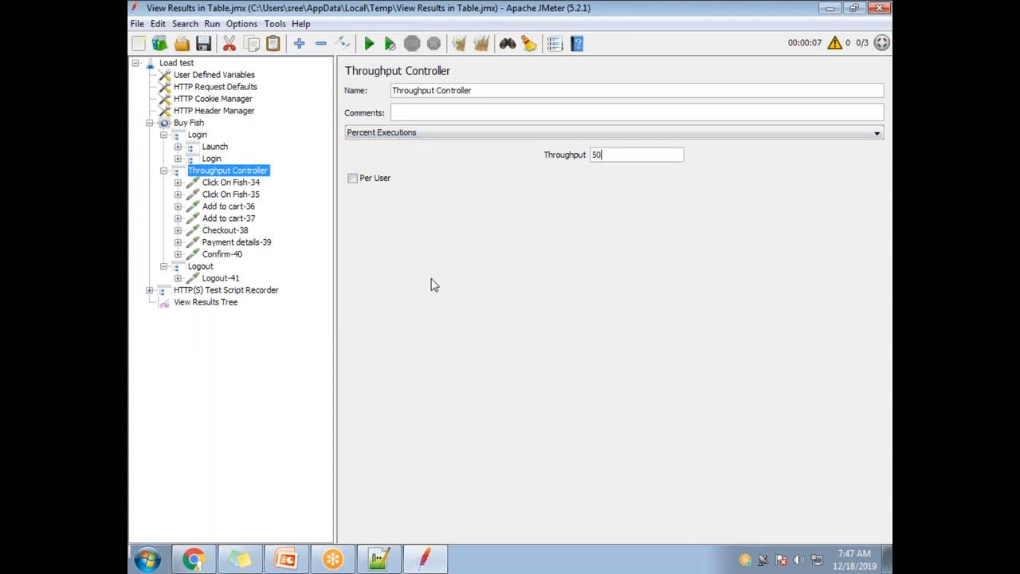
Set the Buy Fish thread group to 1 user and a loop count of 6.
click(190, 122)
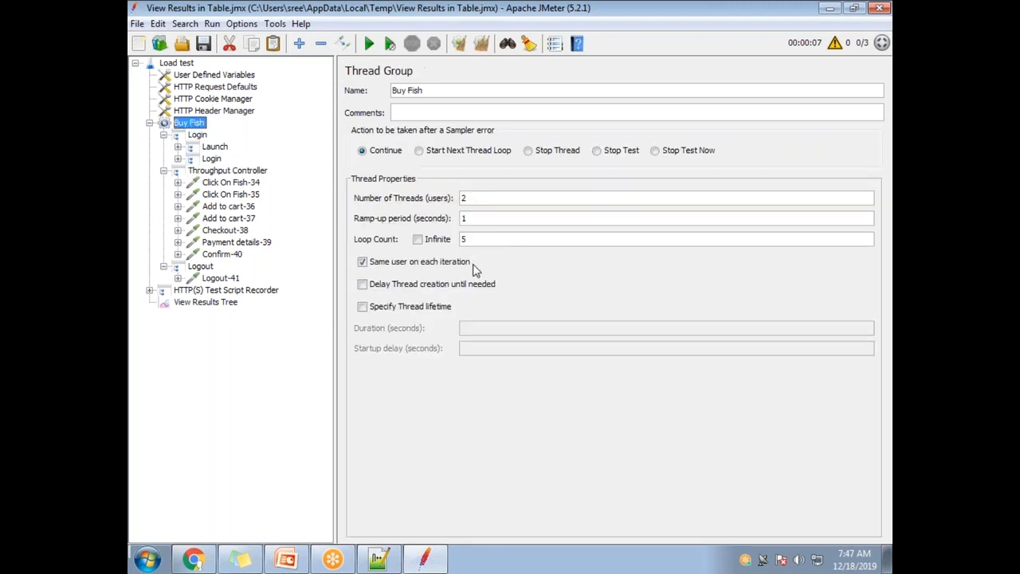
drag(478, 239, 430, 236)
drag(478, 198, 443, 200)
text(1)
double_click(471, 241)
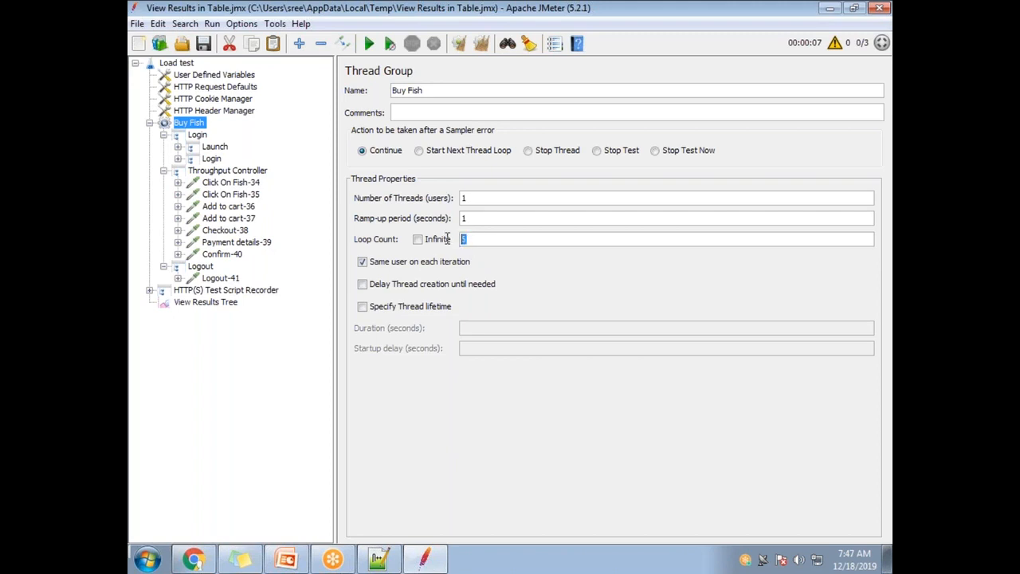
Compare the Throughput Controller's percentage with the Buy Fish thread group's user count and loop count.
click(239, 171)
drag(620, 153, 539, 153)
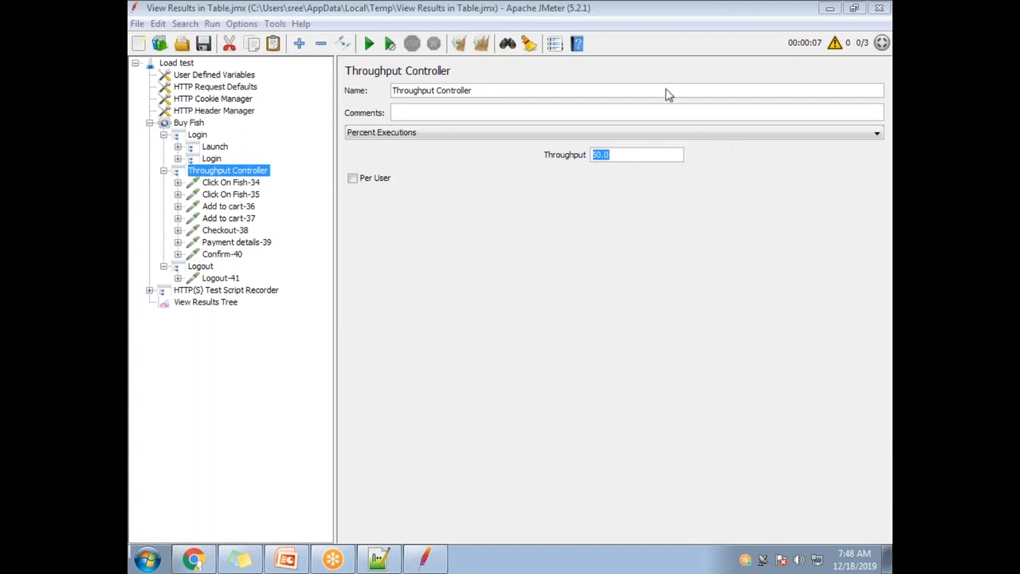
click(616, 156)
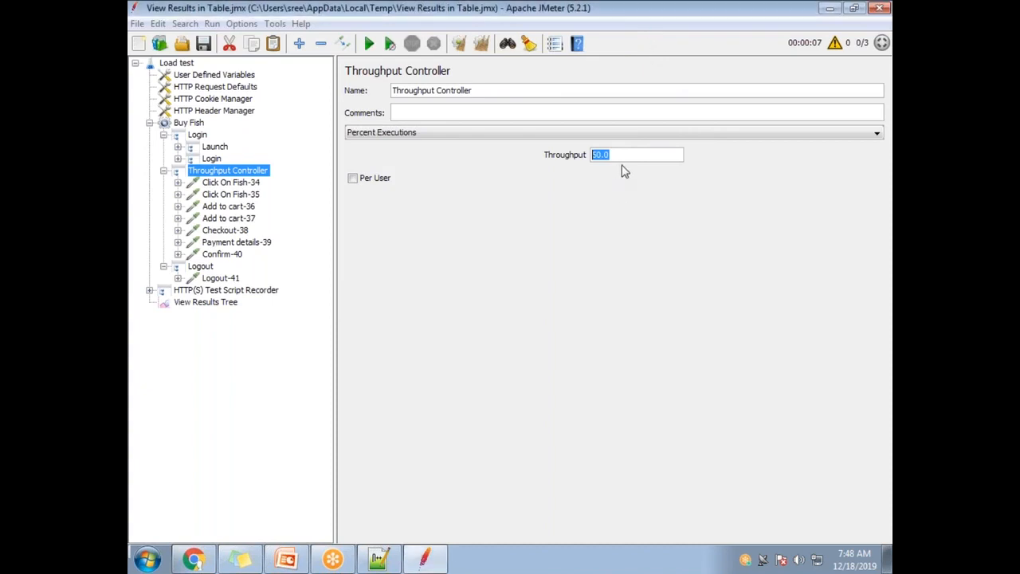
click(200, 125)
double_click(468, 198)
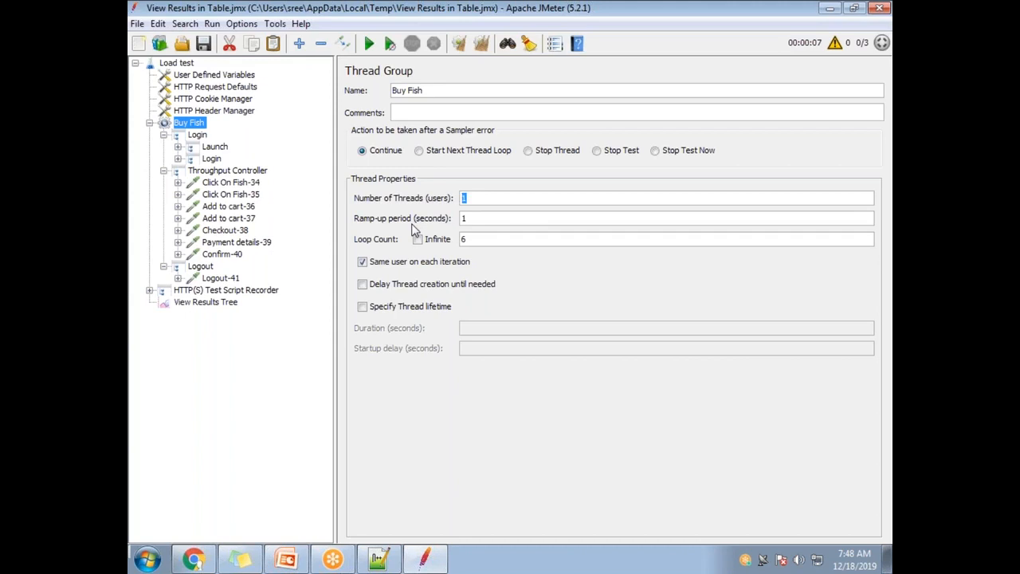
double_click(463, 240)
click(239, 173)
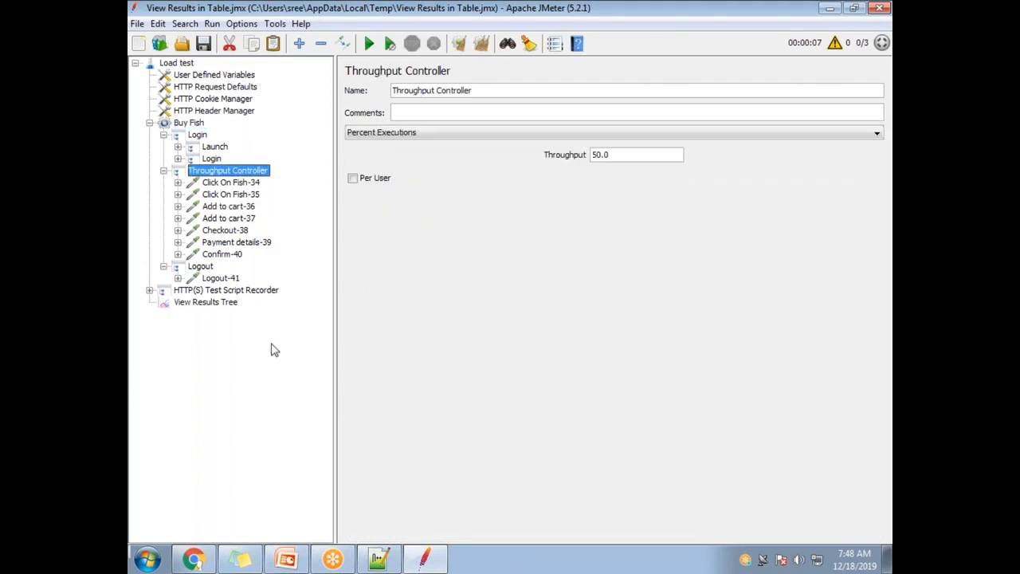
Clear all previous results, run the test with the results tree displayed, and look through the new samples.
click(227, 303)
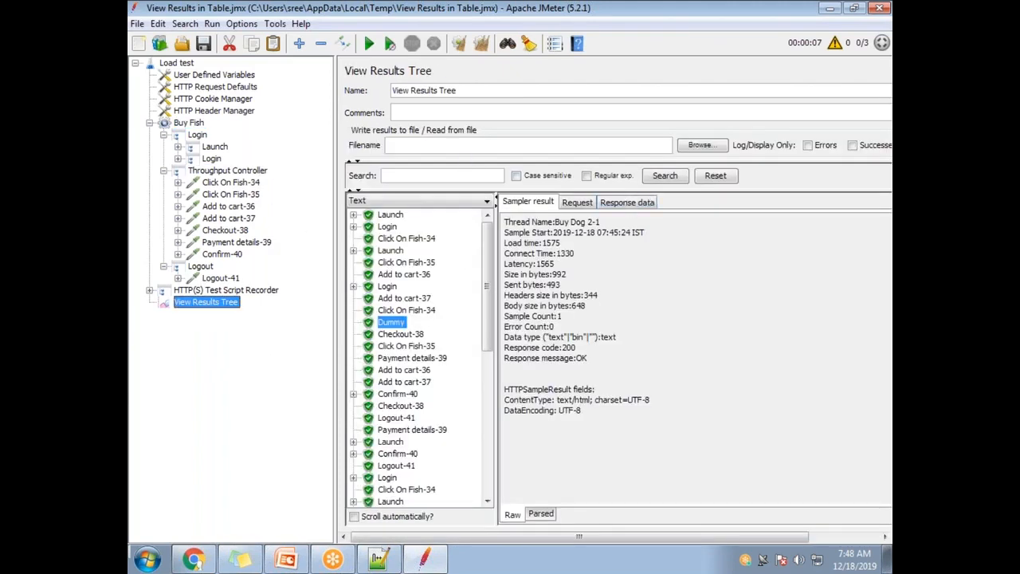
click(481, 43)
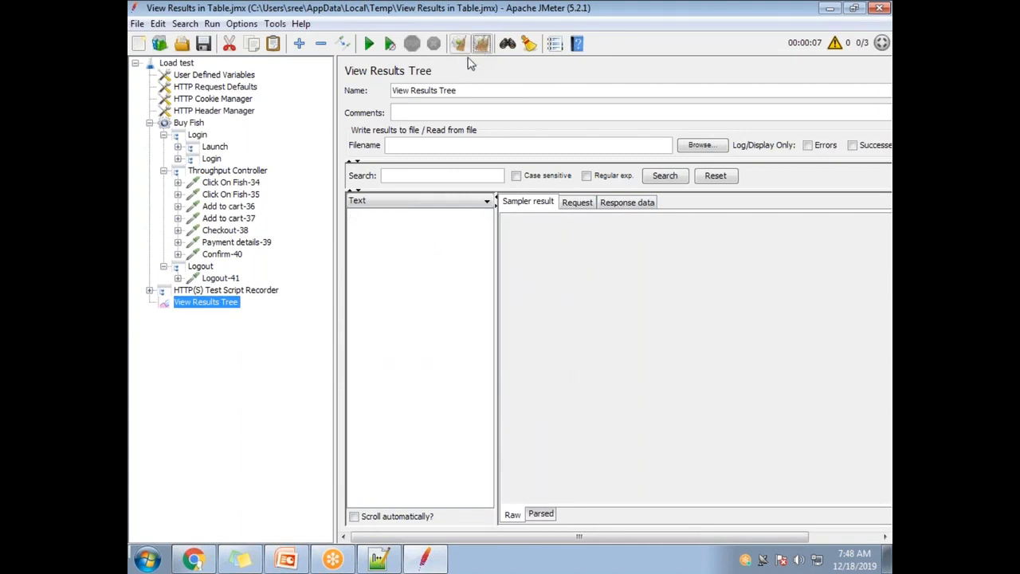
click(370, 45)
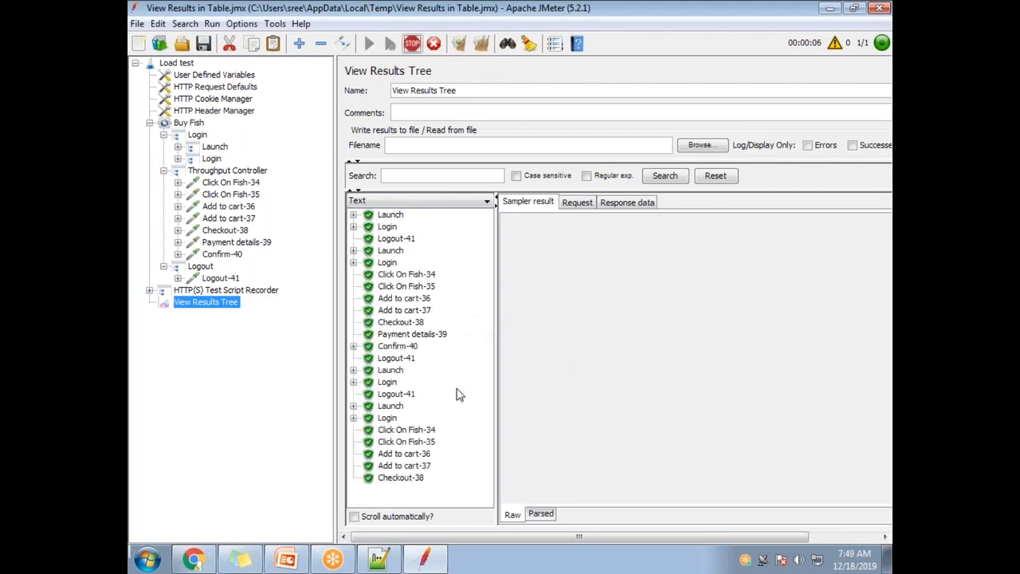
drag(488, 342, 476, 285)
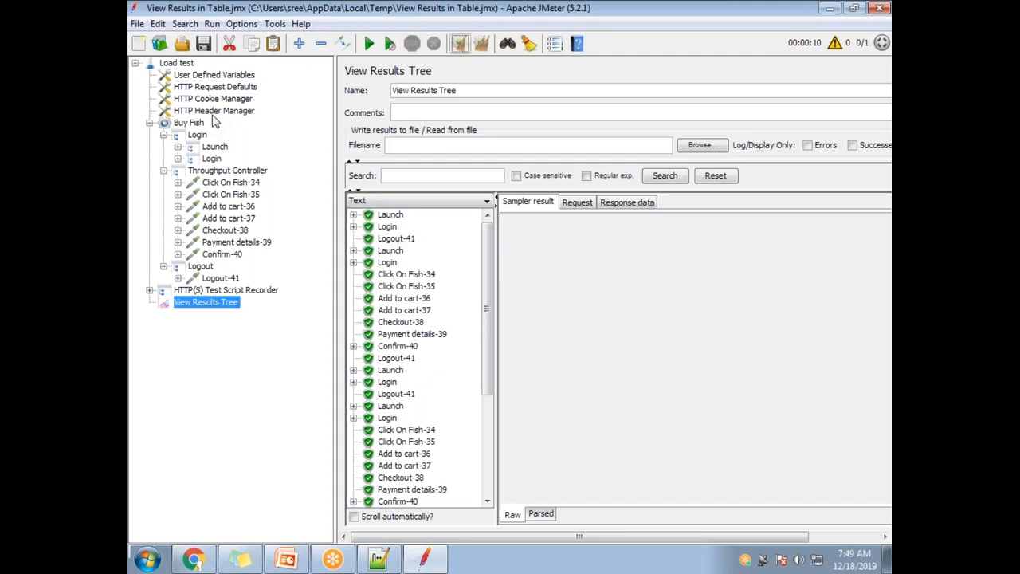
Check the Buy Fish thread group's number of threads and its loop count of 6.
click(190, 125)
double_click(462, 239)
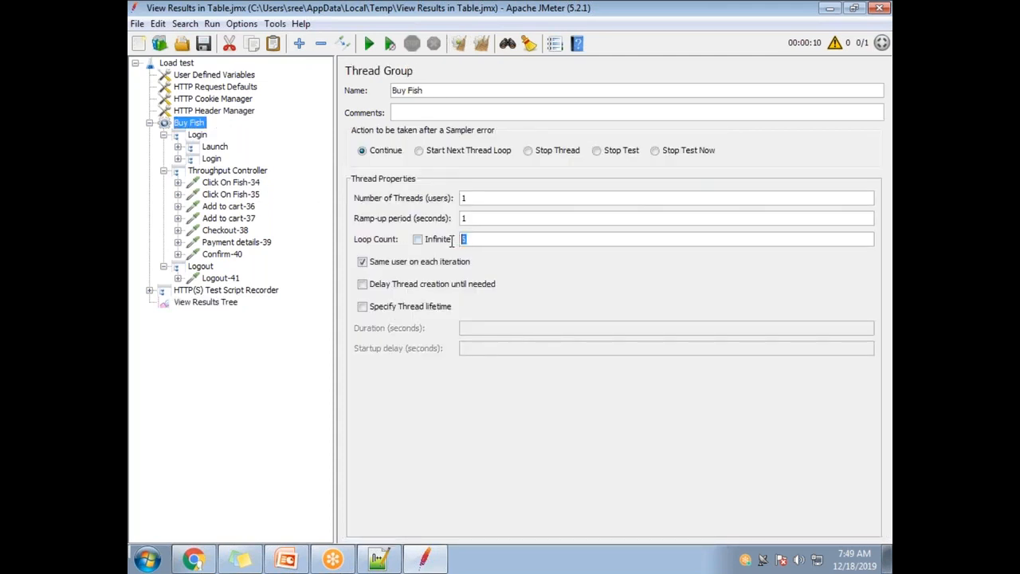
text(6)
double_click(463, 198)
drag(467, 240, 457, 241)
Locate each Click On Fish-34 sample in the results tree to track the Throughput Controller's executions.
click(220, 303)
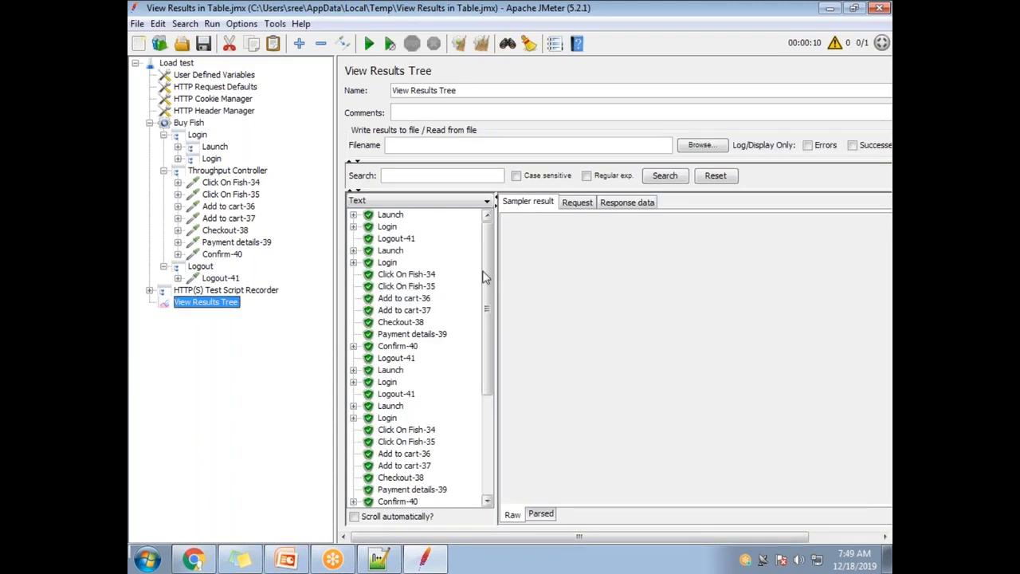
click(398, 276)
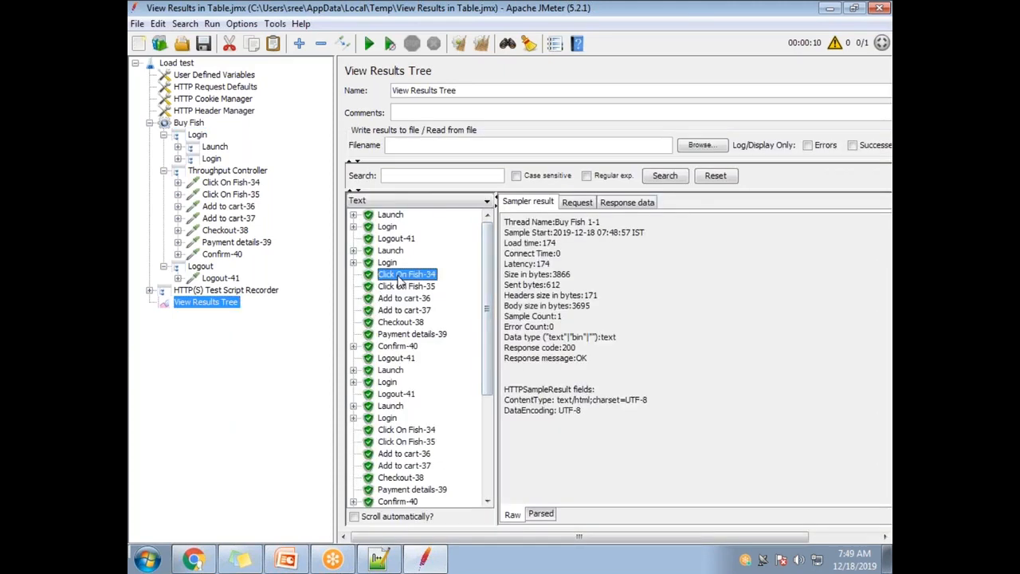
click(418, 431)
scroll(487, 382, down, 1)
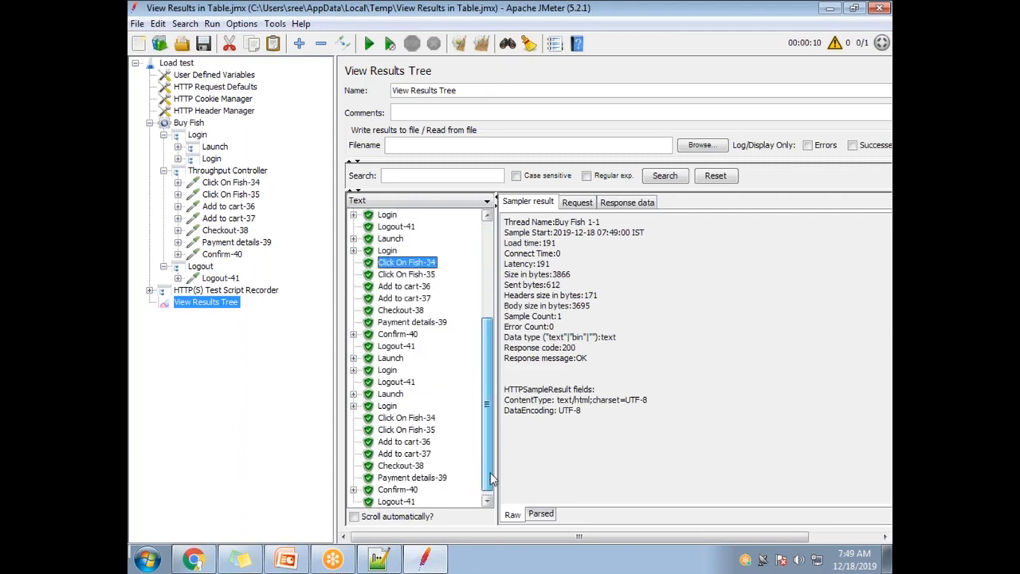
click(426, 421)
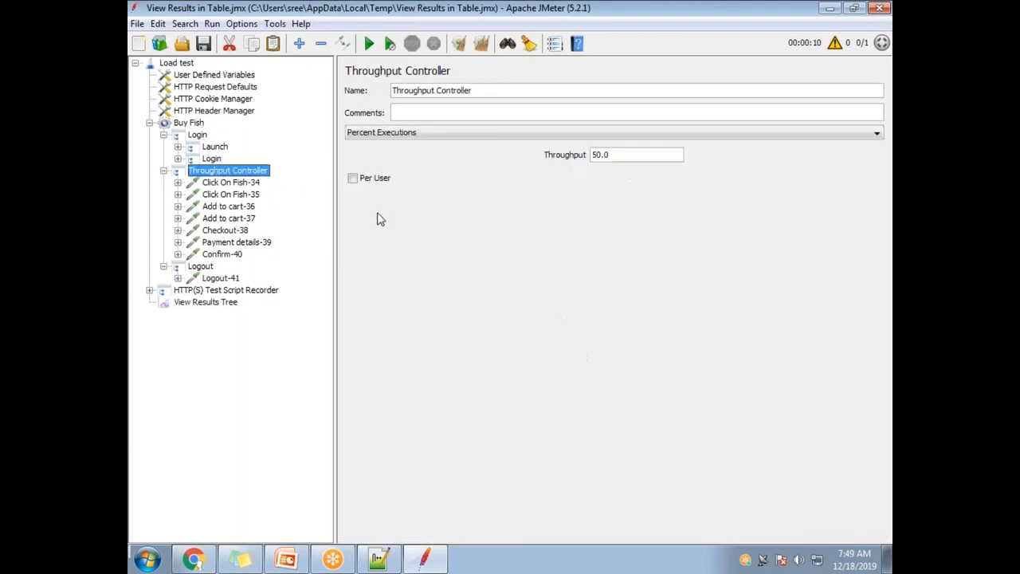
Check the Throughput Controller's percentage again alongside the Buy Fish loop count.
double_click(608, 154)
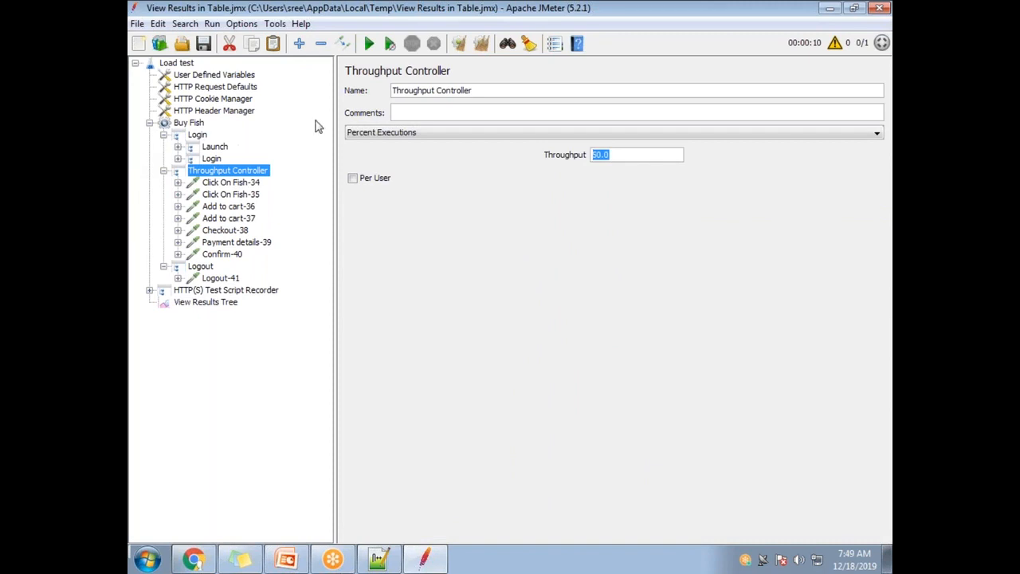
click(197, 123)
double_click(484, 239)
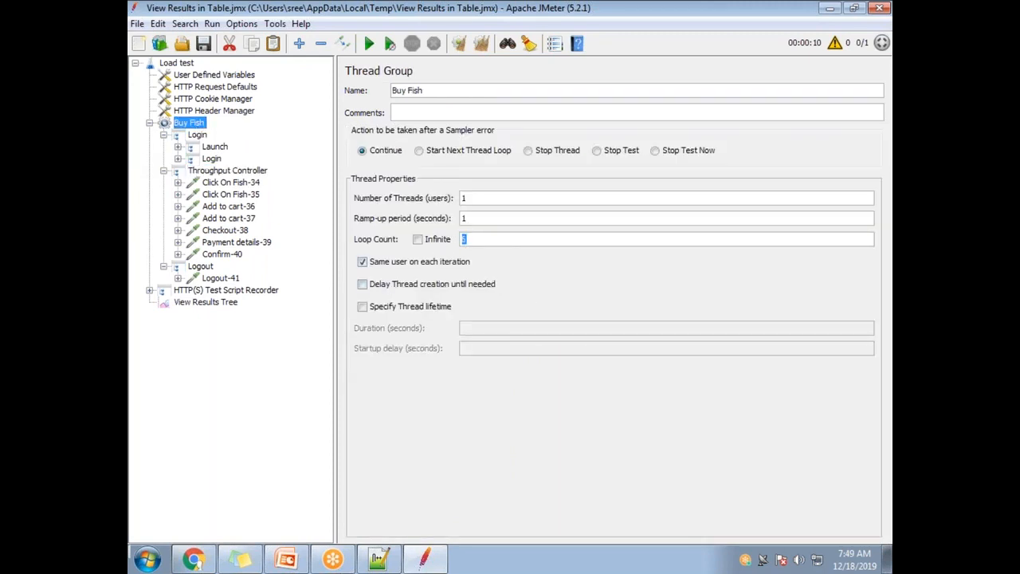
Trace the second iteration in the results tree, from Launch through Click On Fish-34 and Confirm-40 to Logout-41.
click(206, 302)
scroll(414, 319, up, 5)
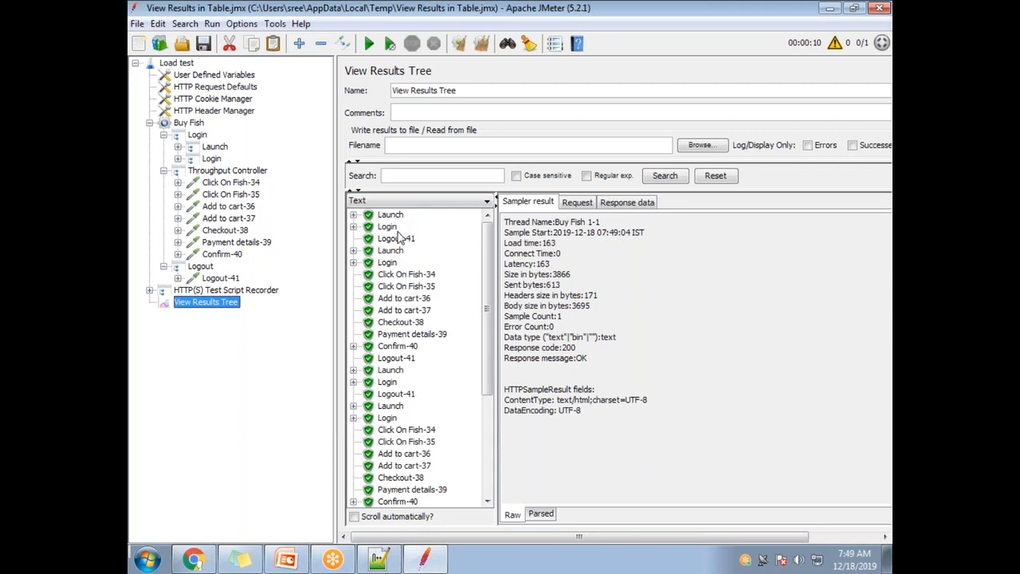
click(392, 251)
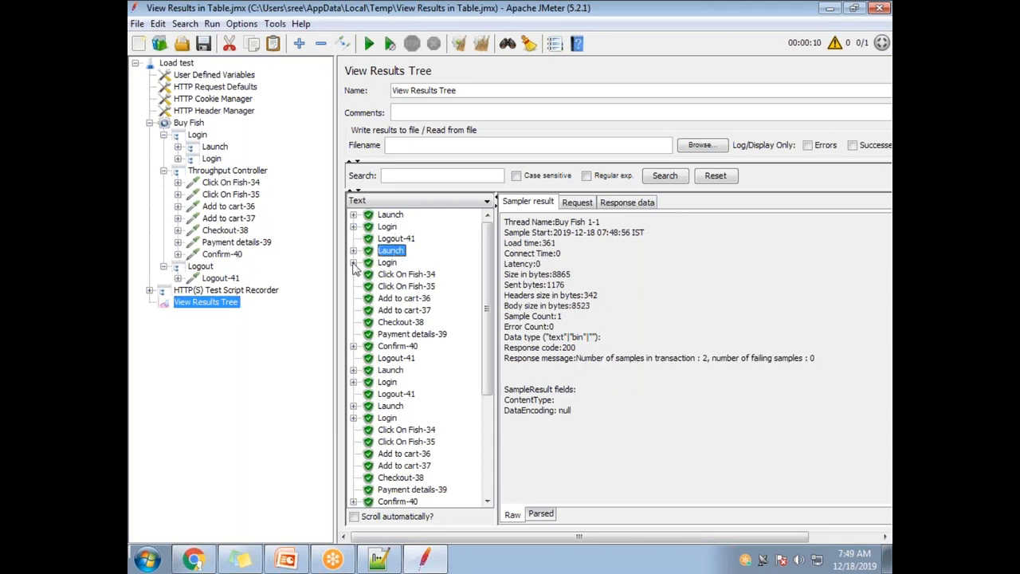
click(404, 275)
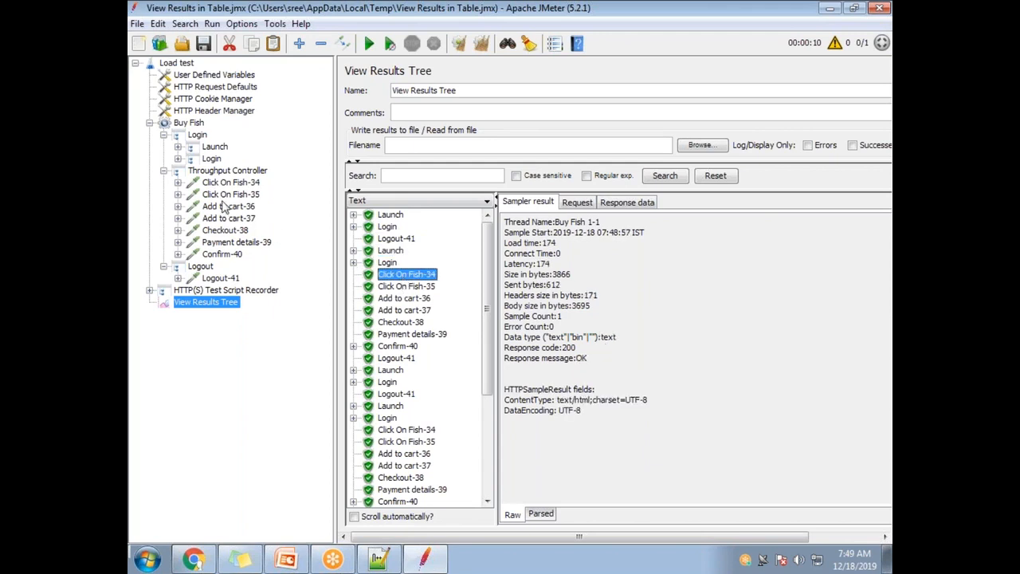
click(412, 348)
click(411, 361)
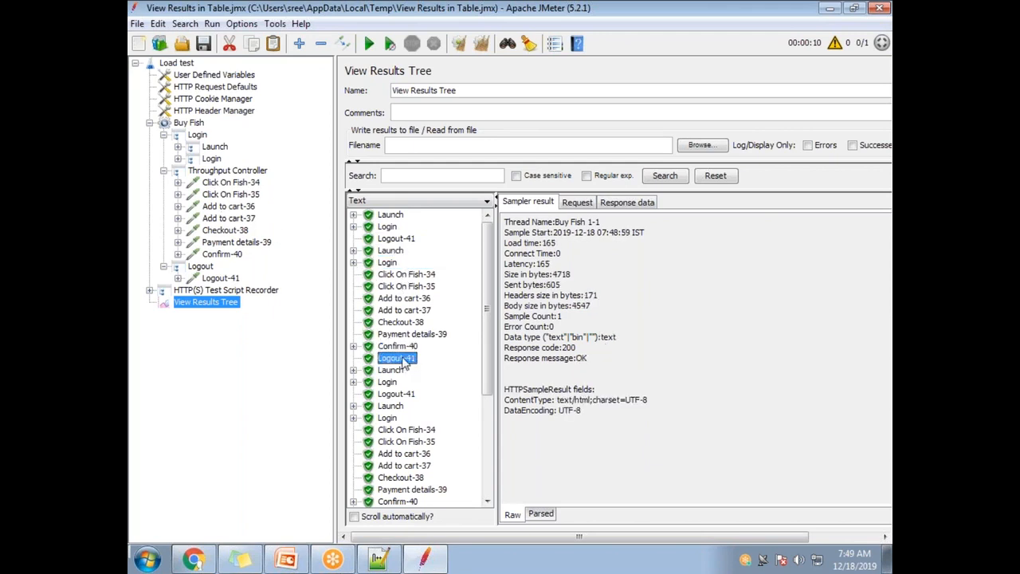
Trace the third and fourth iterations in the results tree, and recheck the Throughput Controller's settings against them.
click(393, 371)
click(393, 384)
click(400, 396)
click(394, 408)
click(391, 419)
scroll(392, 418, down, 3)
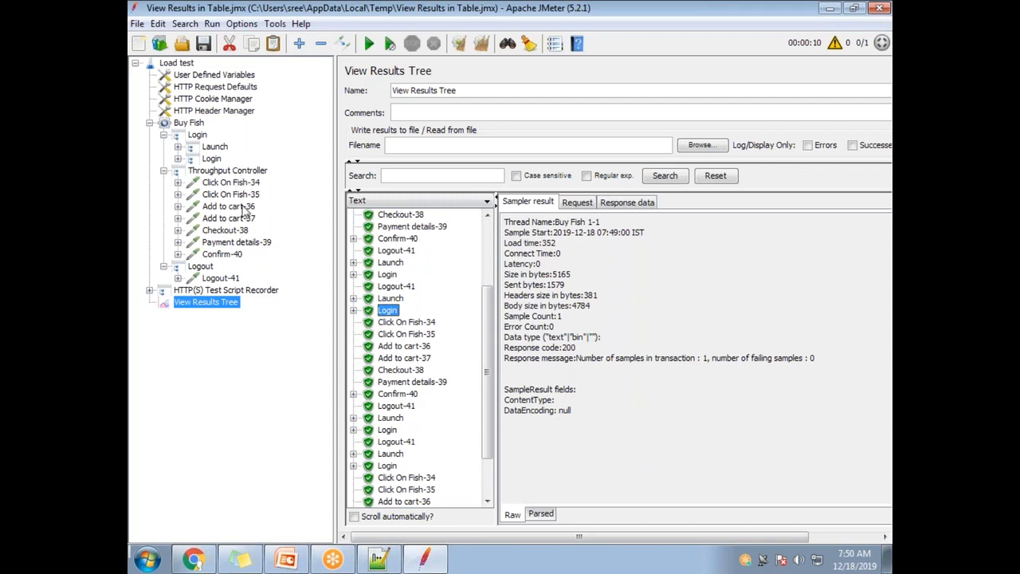
click(240, 171)
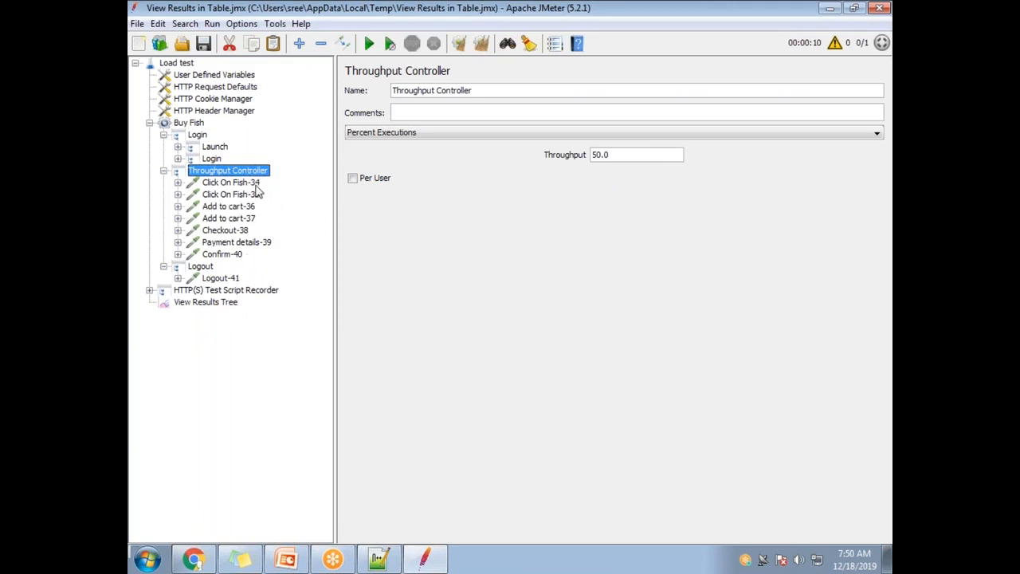
click(205, 303)
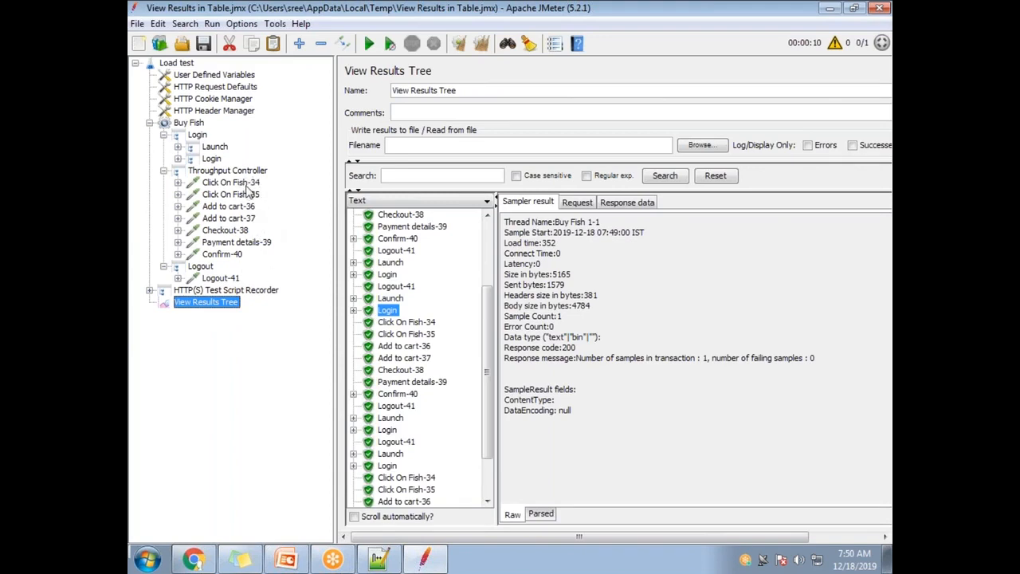
Review the Throughput Controller's percentage setting and the Click On Fish-34 request under it.
click(229, 171)
double_click(611, 155)
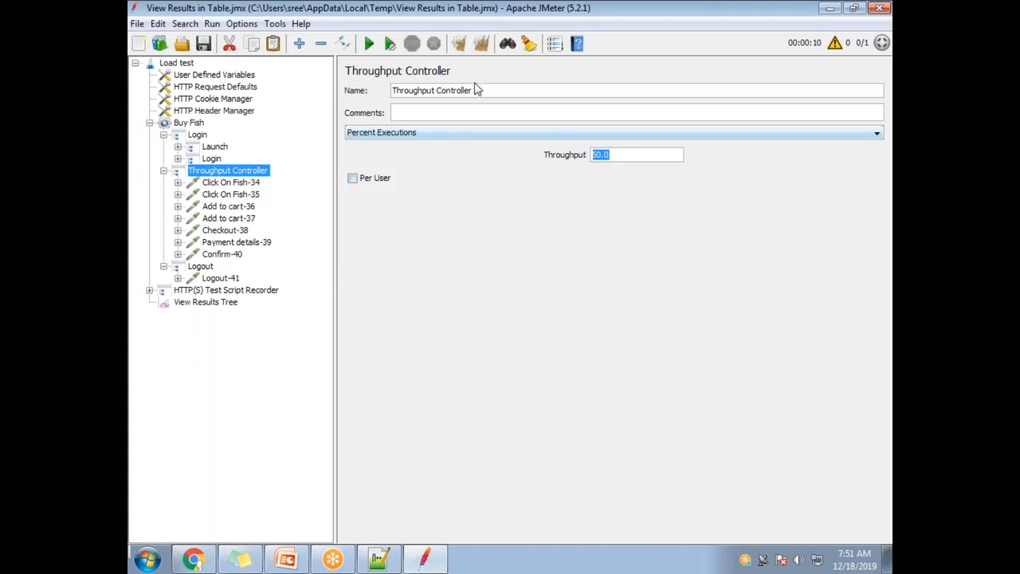
click(242, 185)
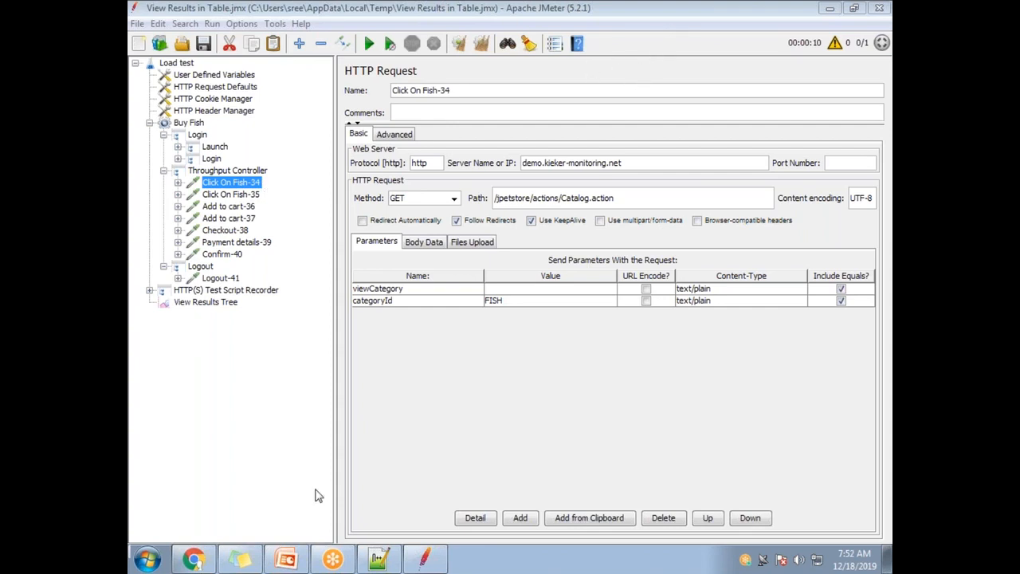
Switch to the Jmeter_v4v presentation in PowerPoint and read the Once Only Controller slide.
click(287, 560)
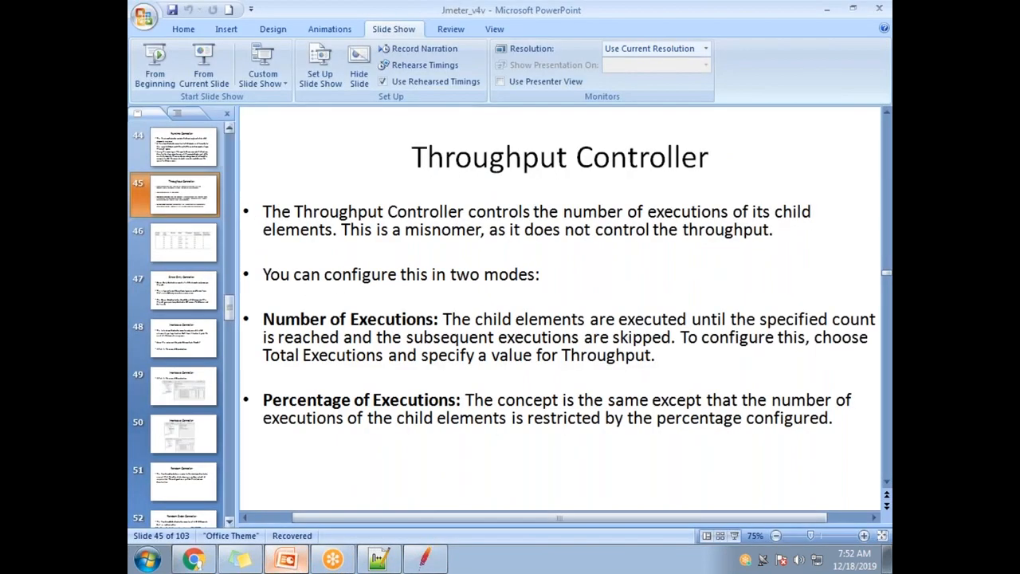
click(194, 303)
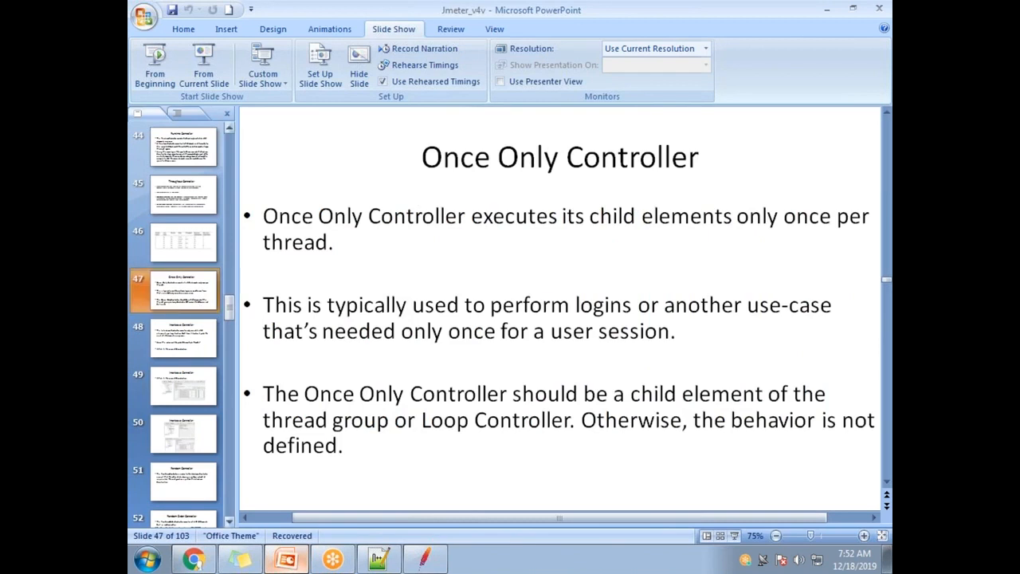
drag(423, 158, 722, 159)
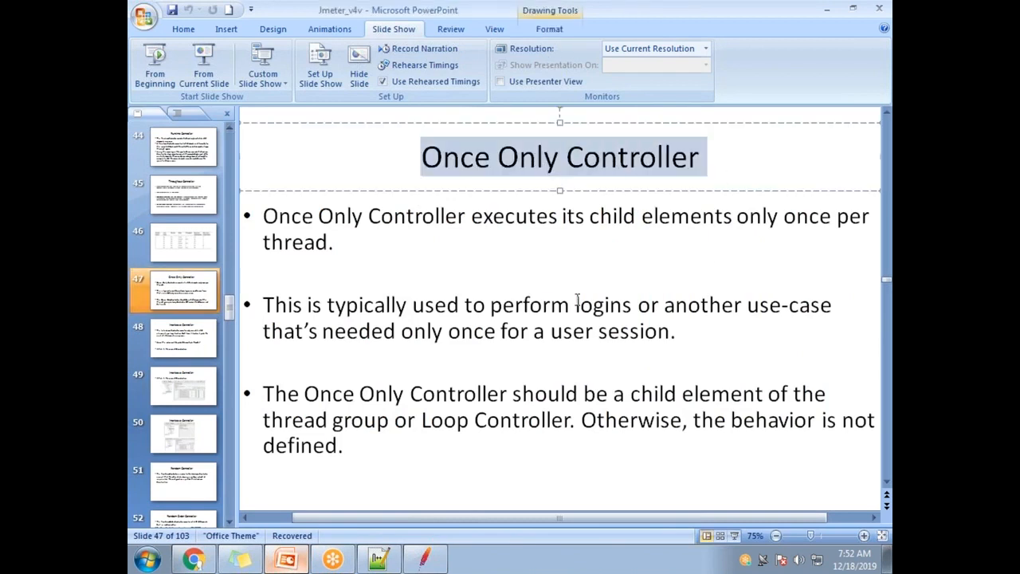
click(546, 278)
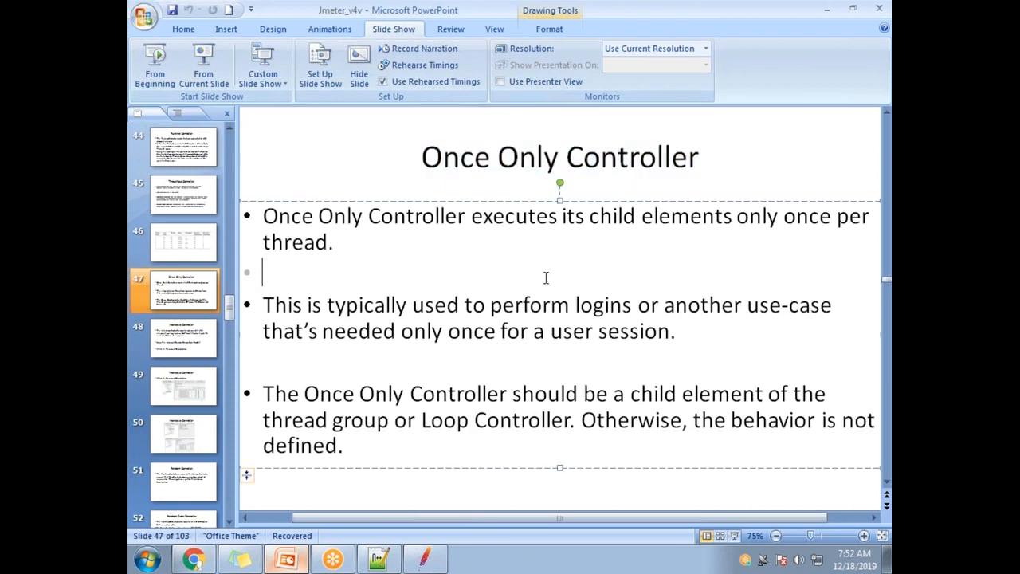
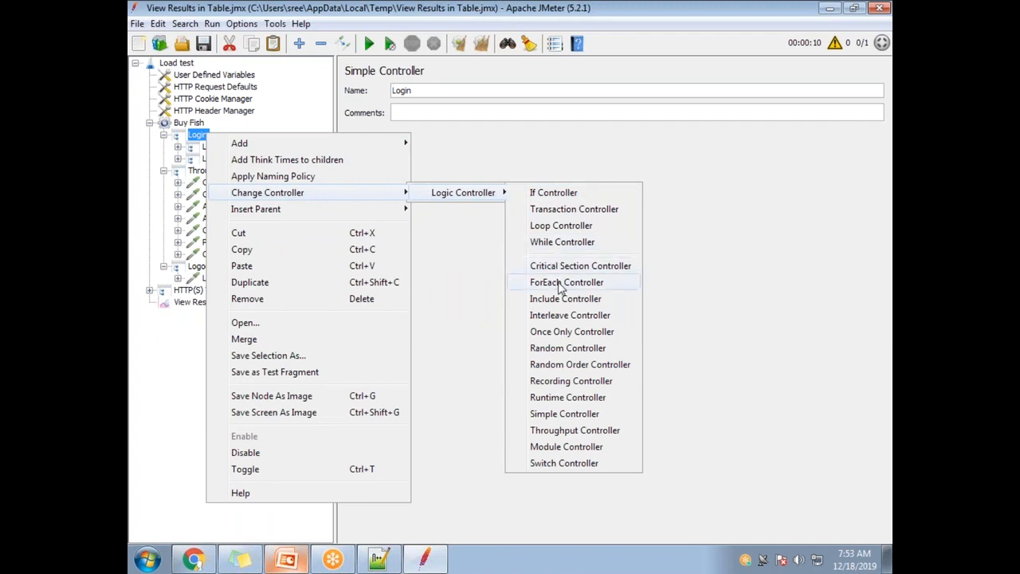
In JMeter, change the parent Login controller under Buy Fish to a Once Only Controller and check the thread group's loop count.
click(571, 332)
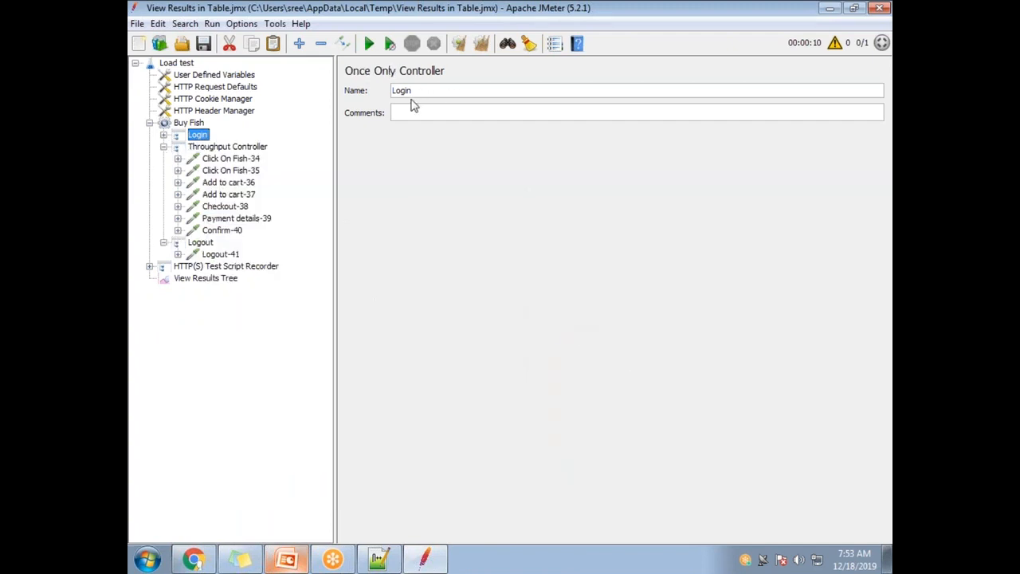
click(167, 137)
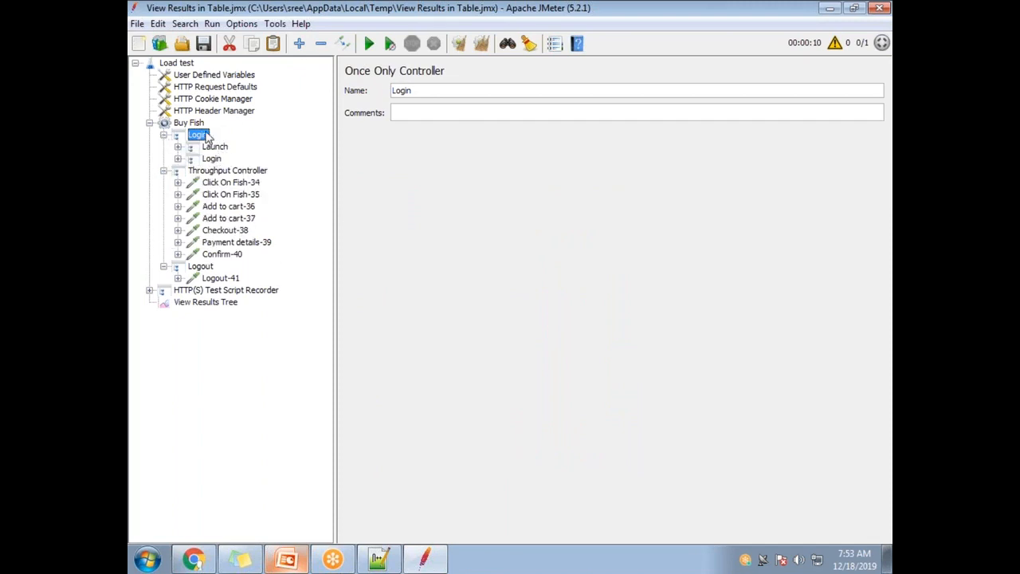
click(190, 125)
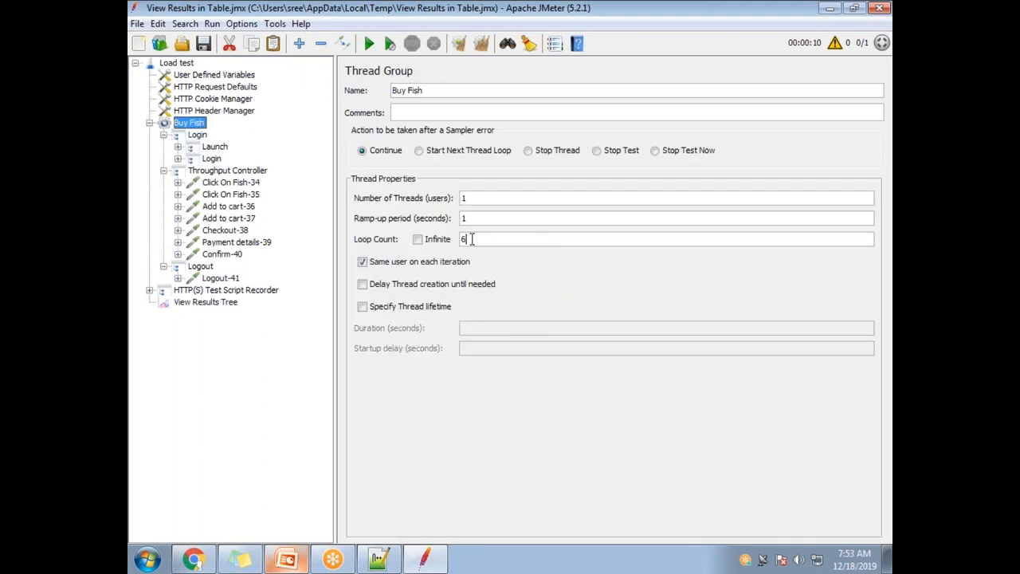
click(230, 173)
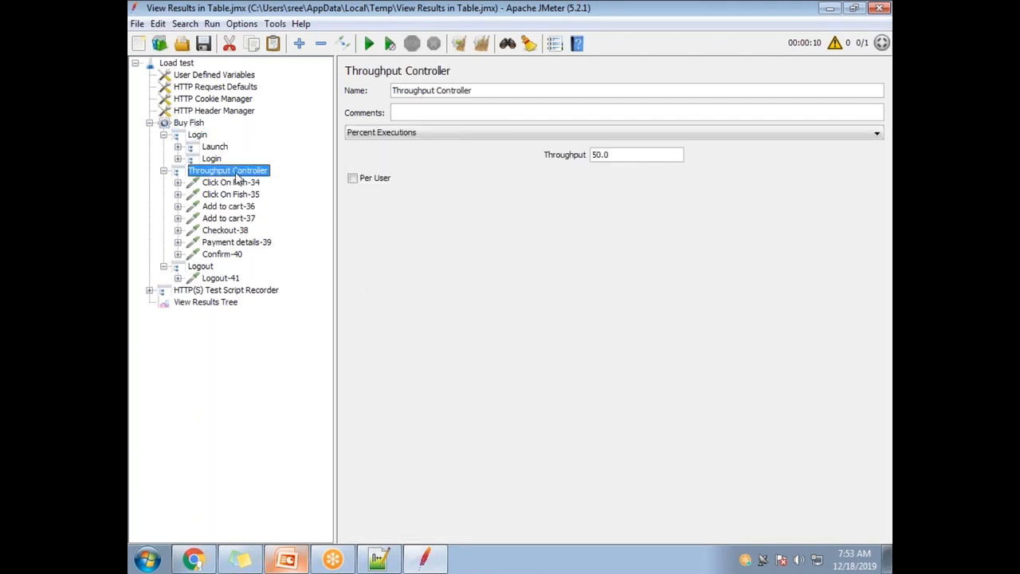
right_click(239, 177)
mouse_move(271, 181)
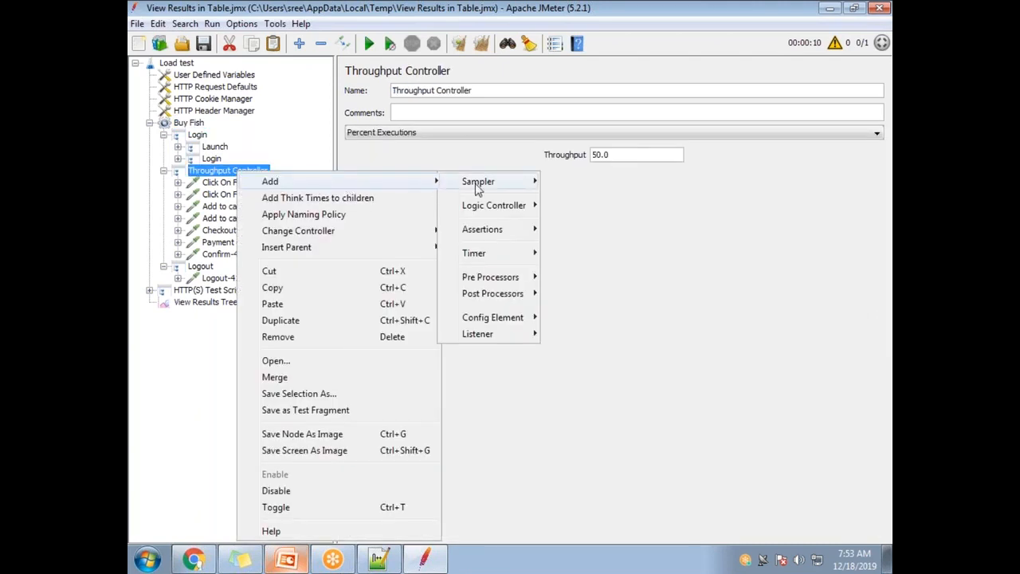
mouse_move(494, 206)
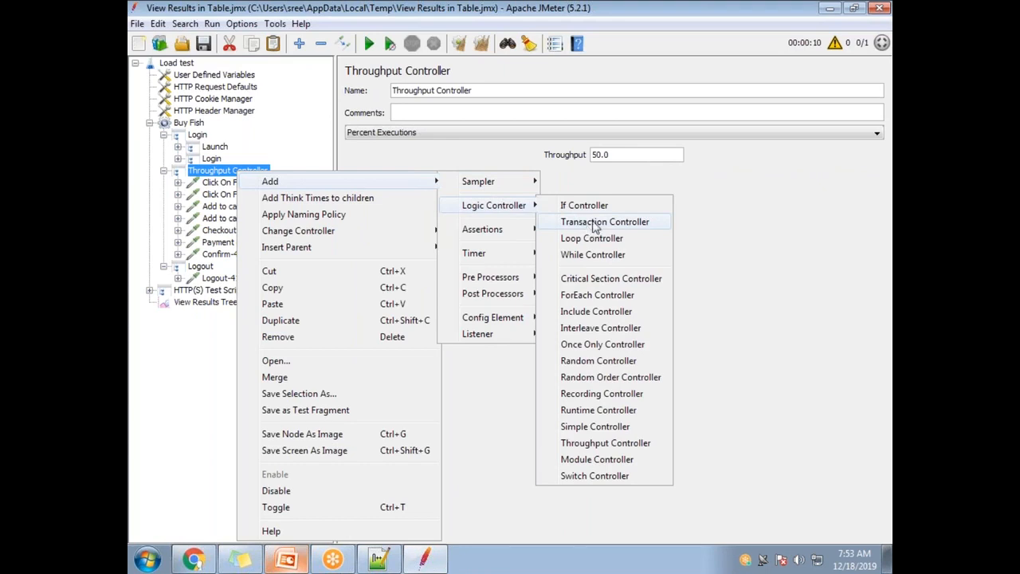
click(598, 427)
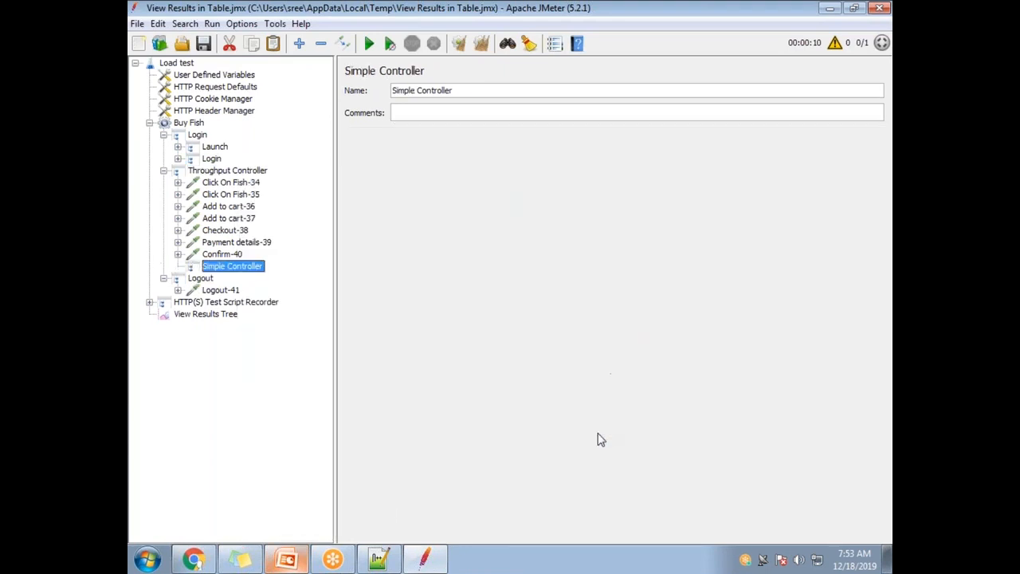
click(213, 174)
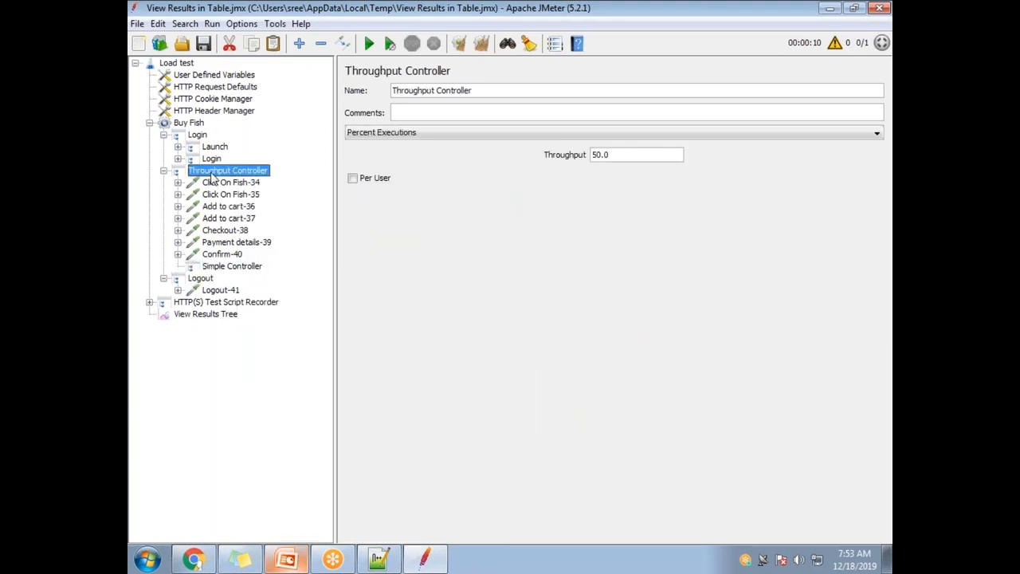
click(236, 267)
key(Delete)
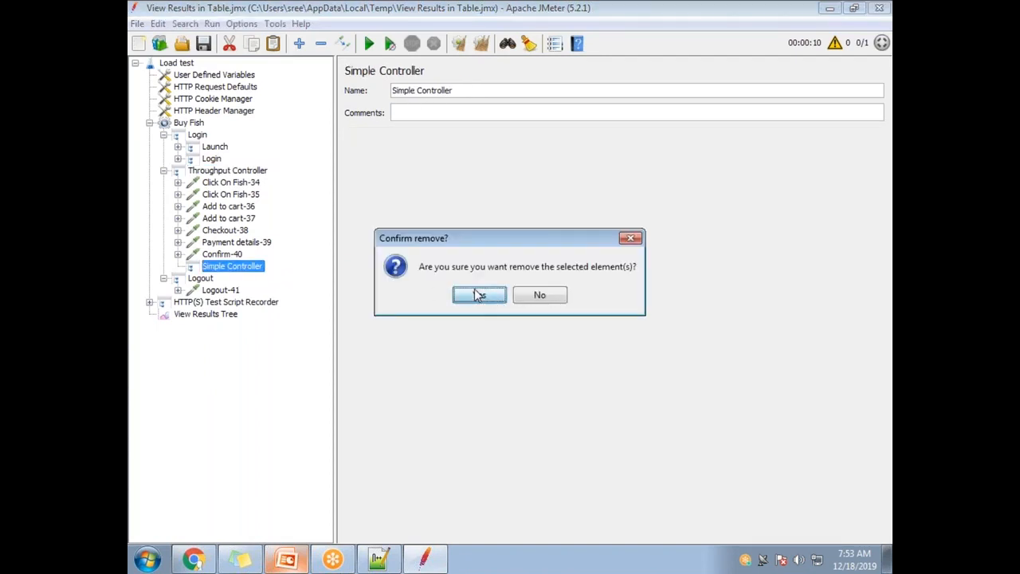
click(482, 296)
Change the Throughput Controller under Buy Fish to a Simple Controller, keeping its child requests.
right_click(244, 172)
mouse_move(367, 231)
mouse_move(516, 240)
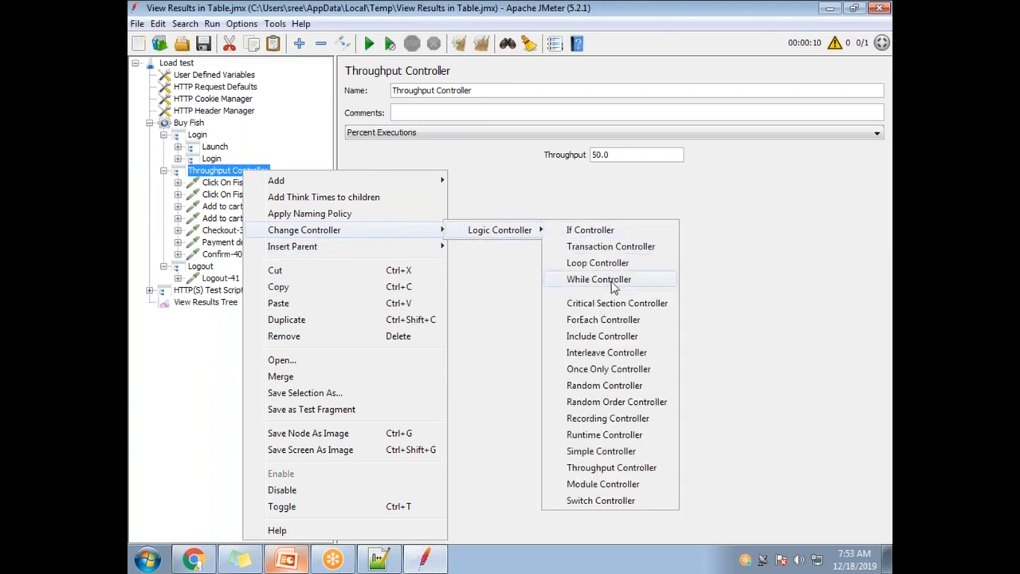
click(598, 457)
click(163, 171)
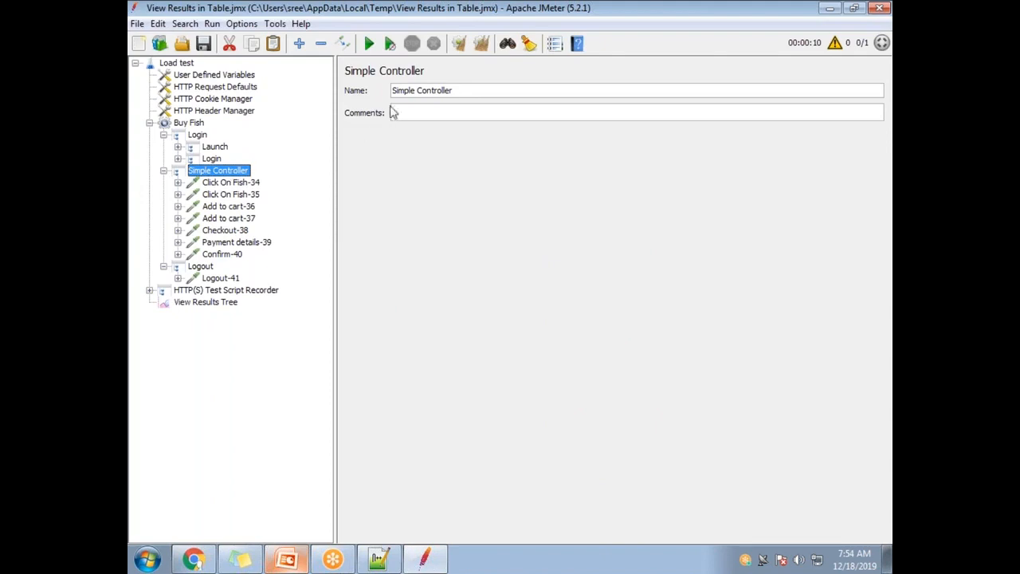
Rename the Simple Controller that holds the fish purchase requests as Buy A fish.
drag(457, 90, 373, 76)
text(Buy A fish)
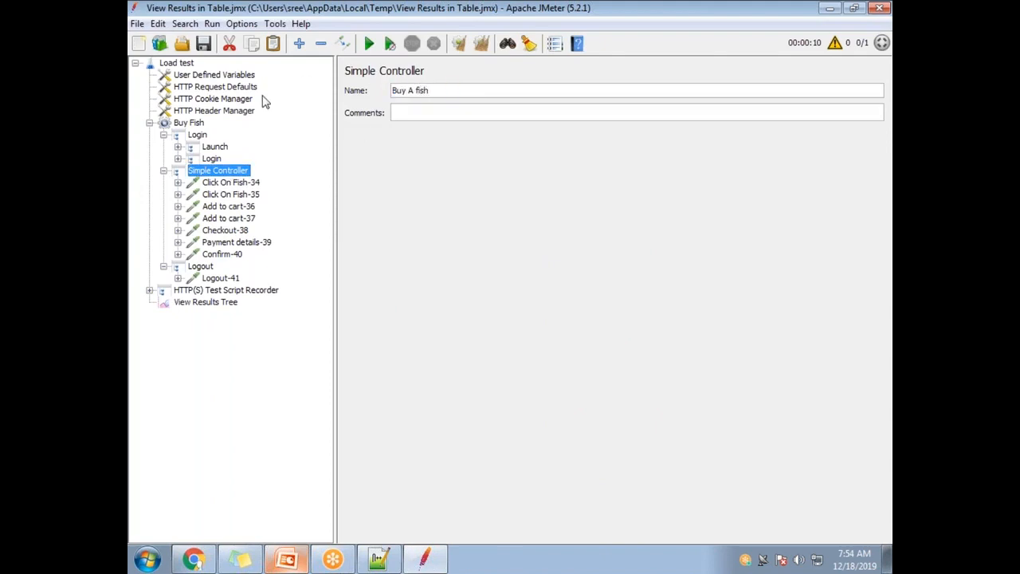
click(228, 218)
click(209, 171)
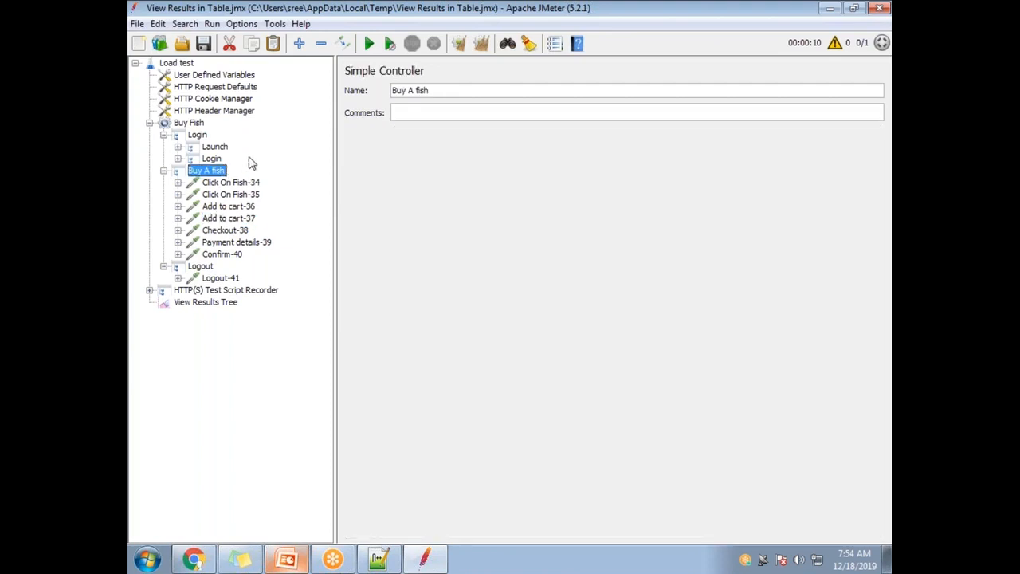
Review the controller types of Login, Buy A fish and Logout, along with the Buy Fish thread group's settings.
click(200, 137)
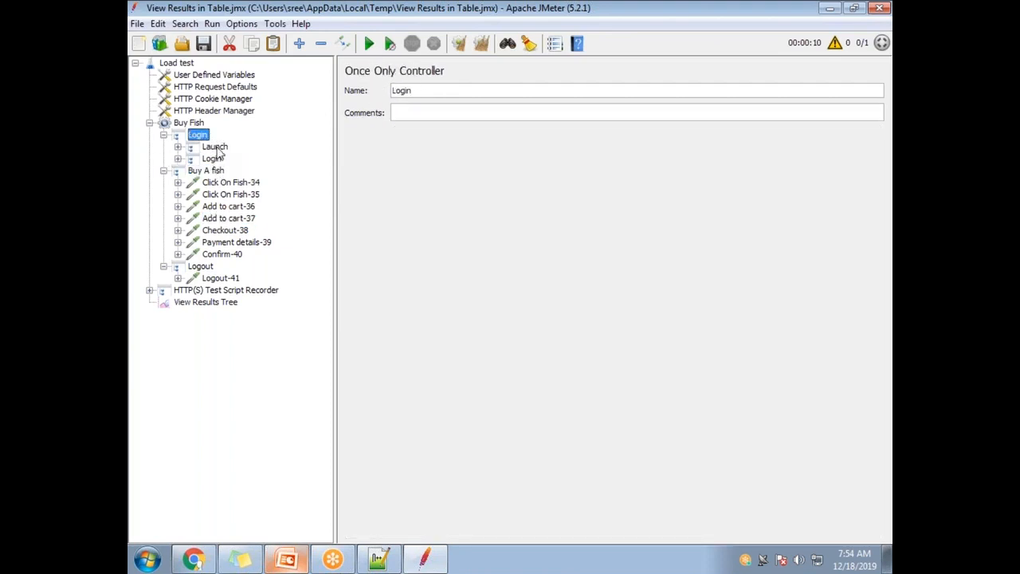
click(214, 171)
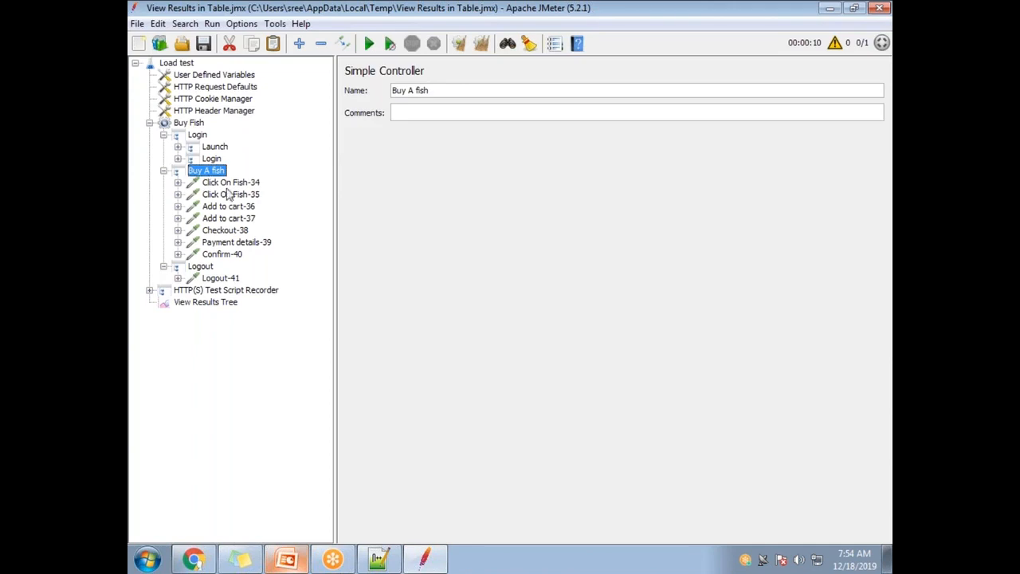
click(191, 124)
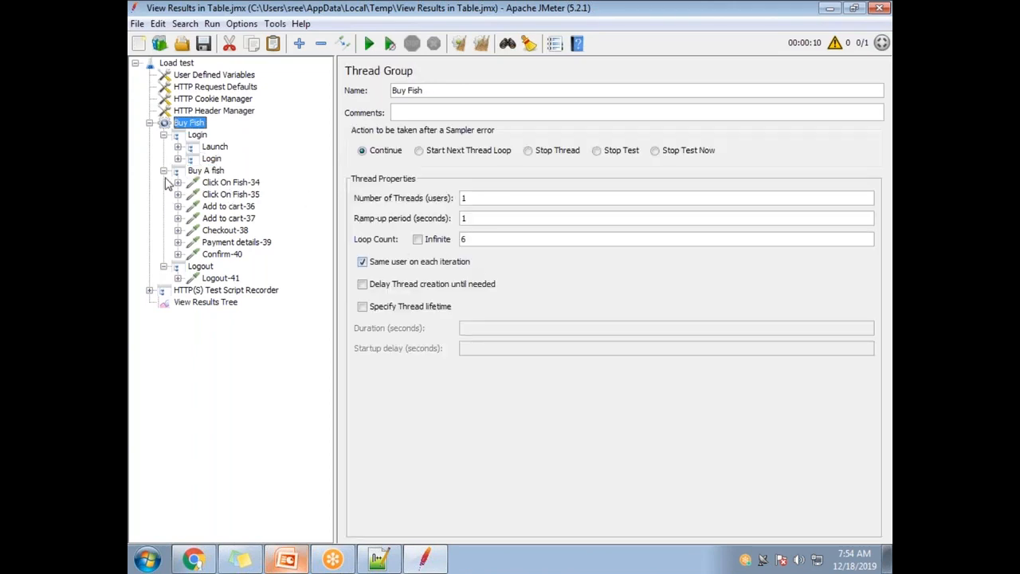
click(201, 267)
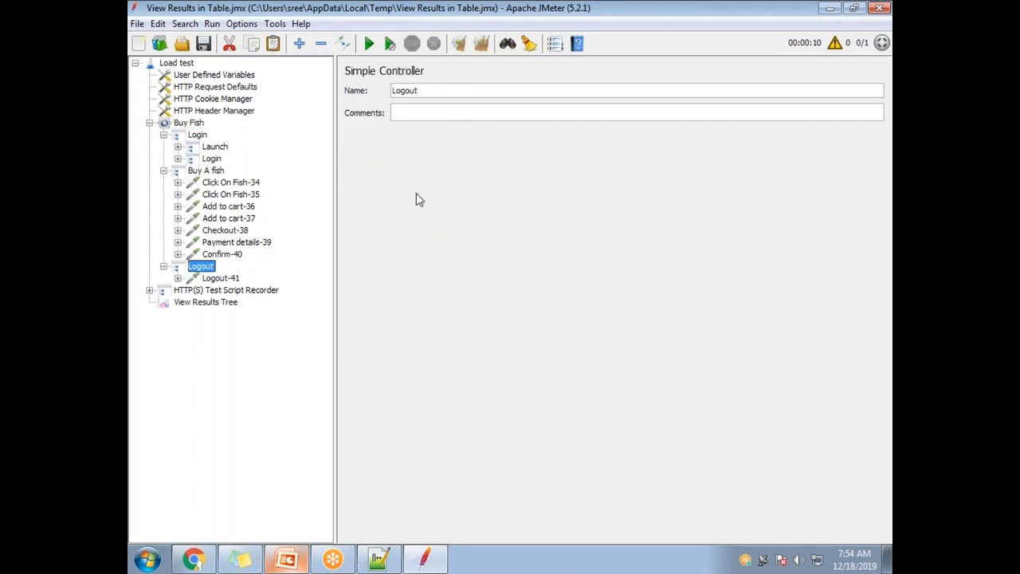
click(198, 136)
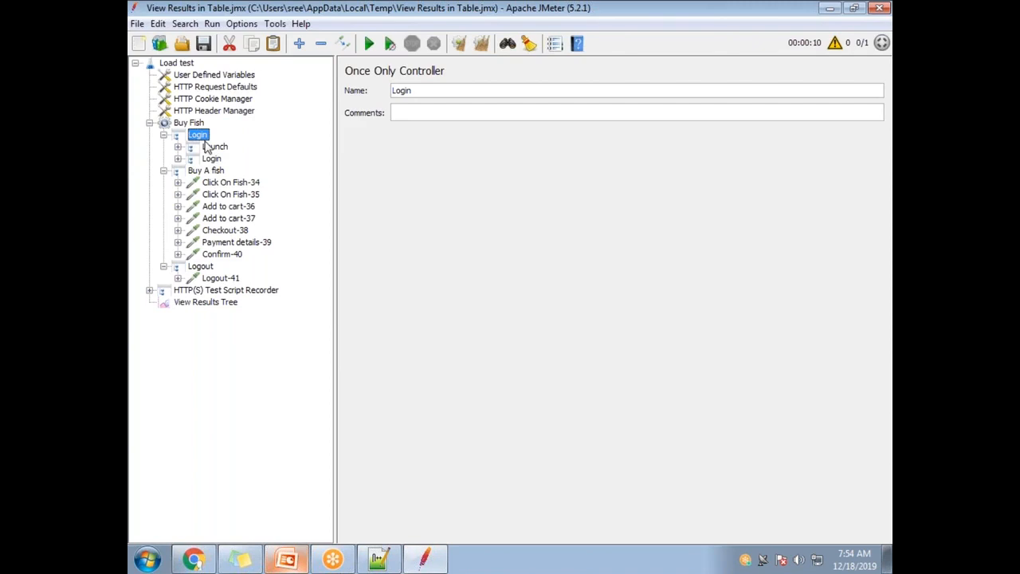
Disable the Logout controller and its Logout-41 request.
right_click(203, 269)
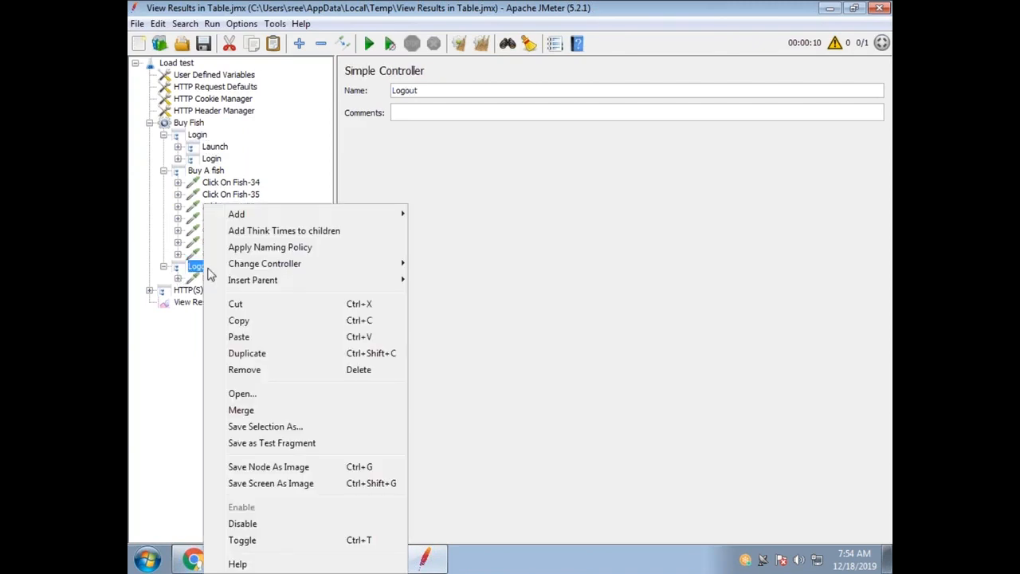
click(255, 525)
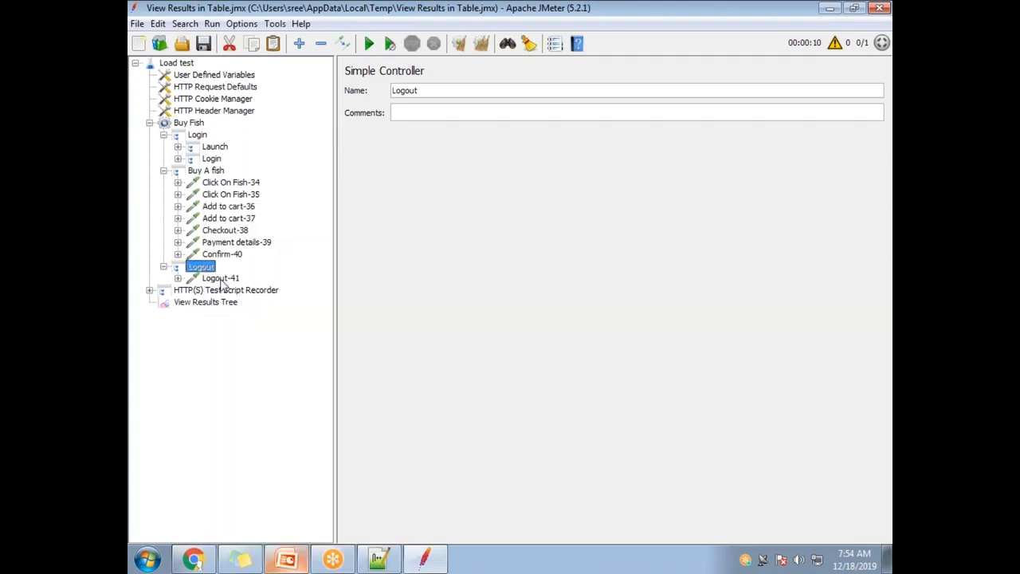
right_click(221, 281)
click(235, 526)
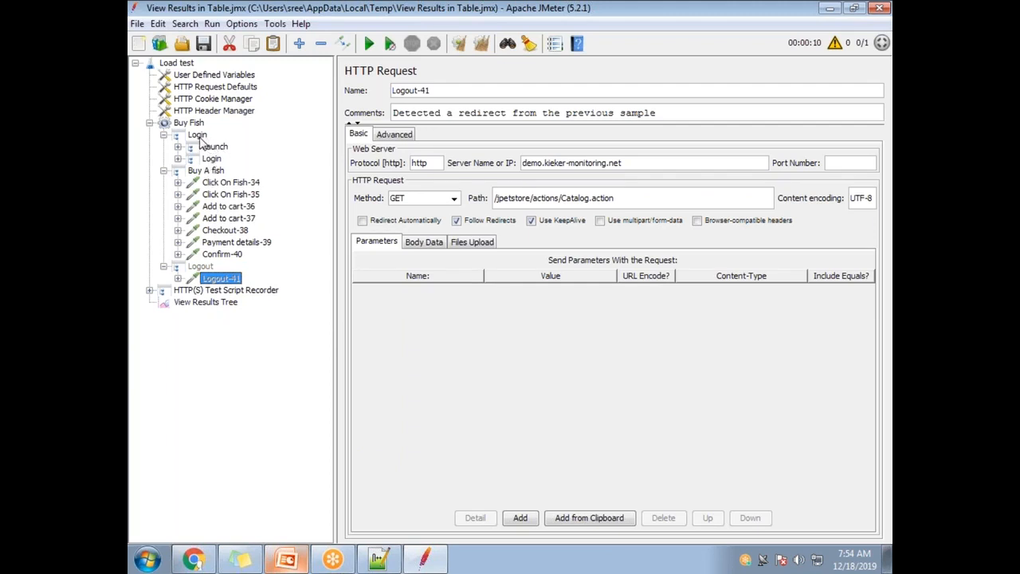
Check the Login and Buy A fish controllers against the Buy Fish thread group's loop count.
click(199, 136)
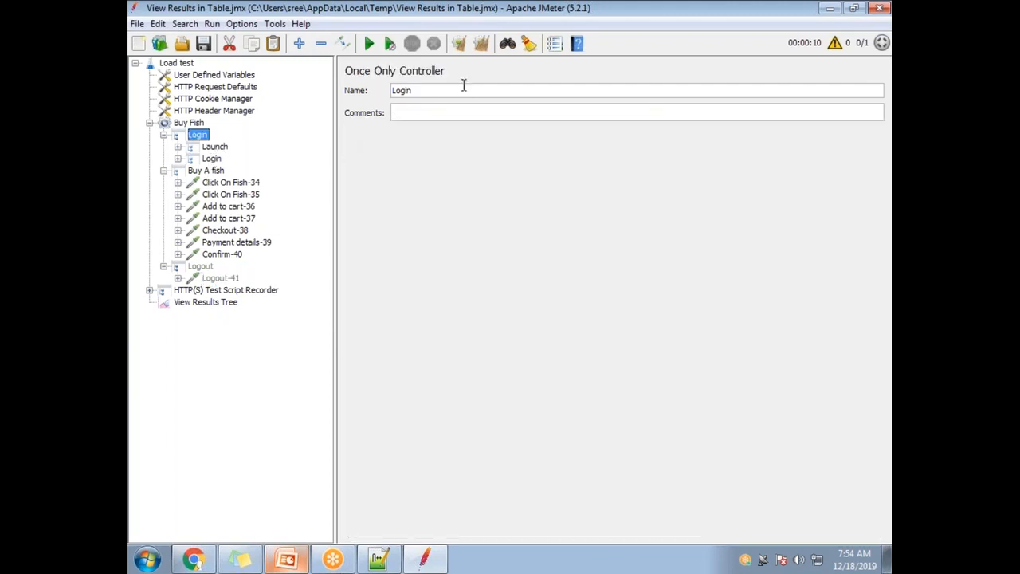
click(209, 173)
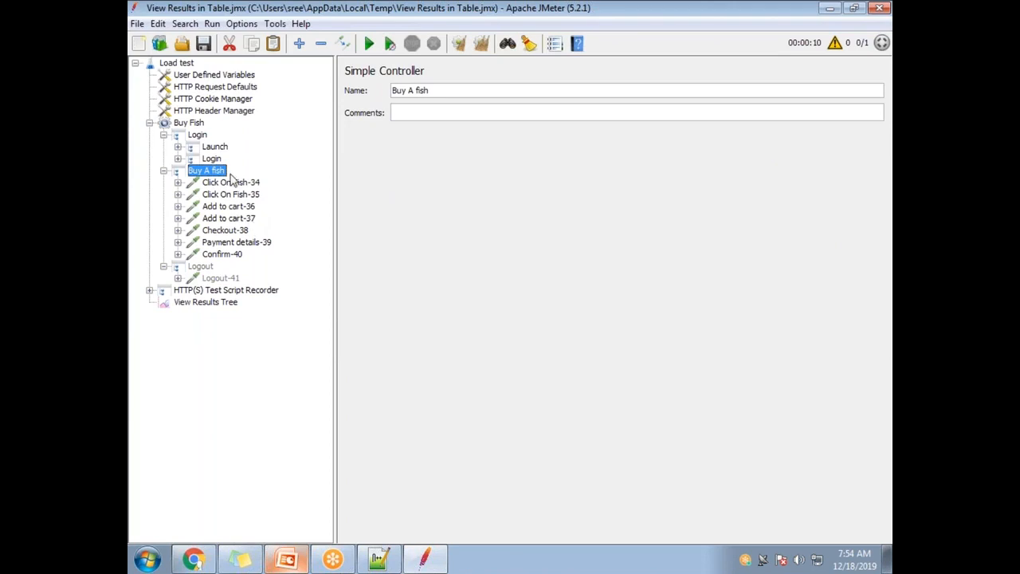
click(192, 123)
double_click(461, 239)
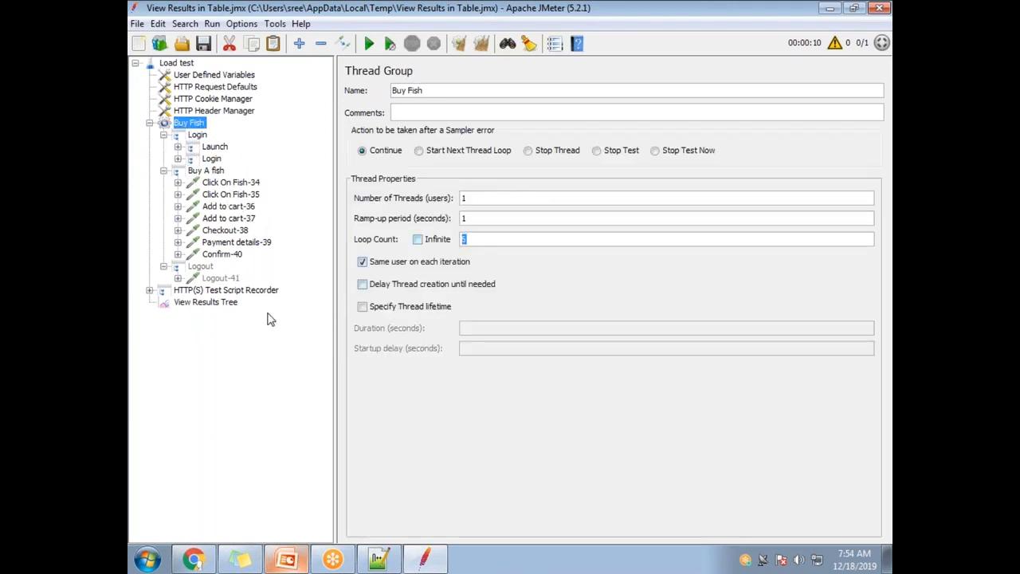
Clear the previous run's samples from View Results Tree and recheck the Login controller's type.
click(223, 306)
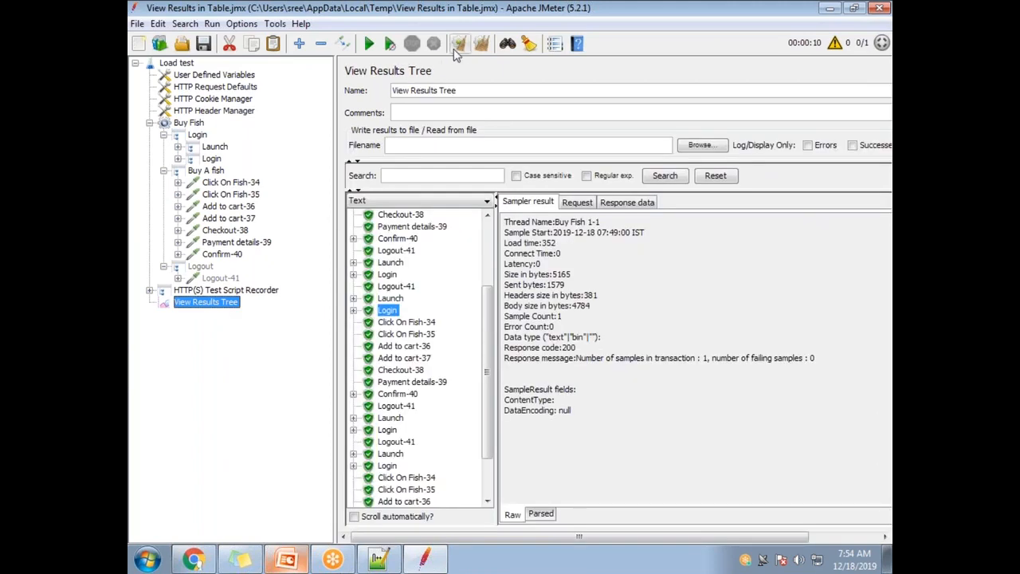
click(460, 44)
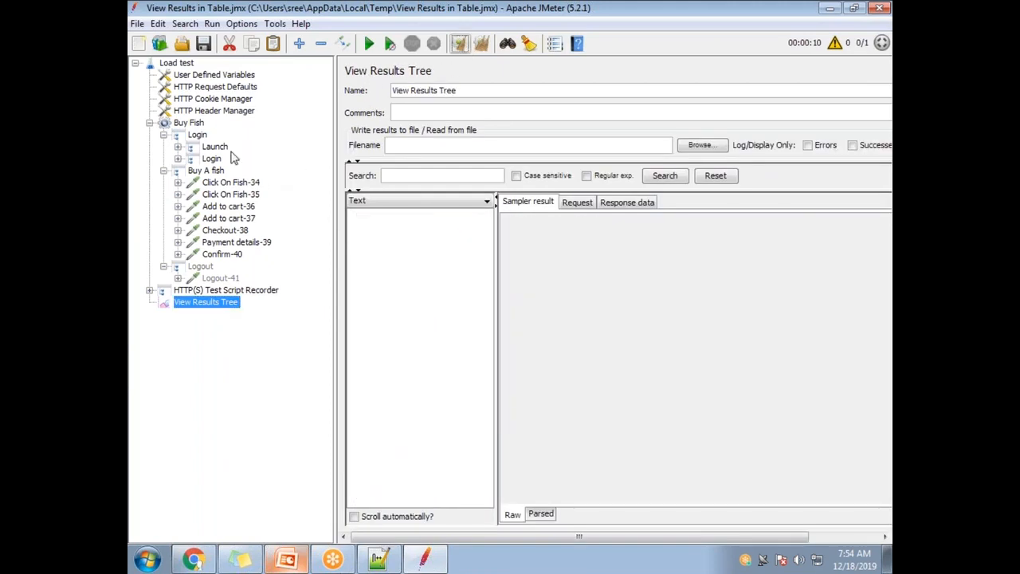
click(200, 136)
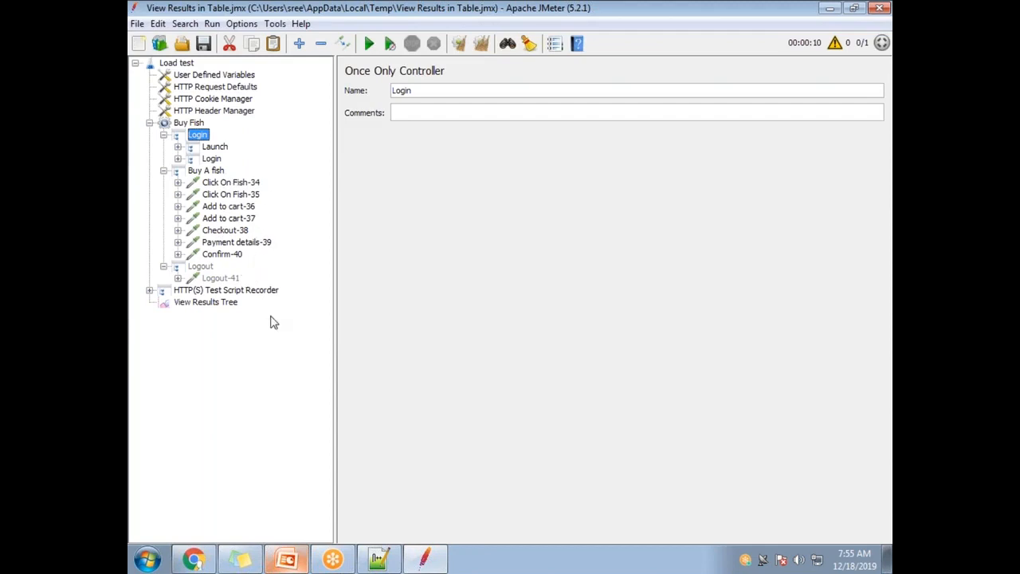
Run the load test with View Results Tree open and inspect the first Click On Fish-34 sample.
click(230, 303)
click(375, 46)
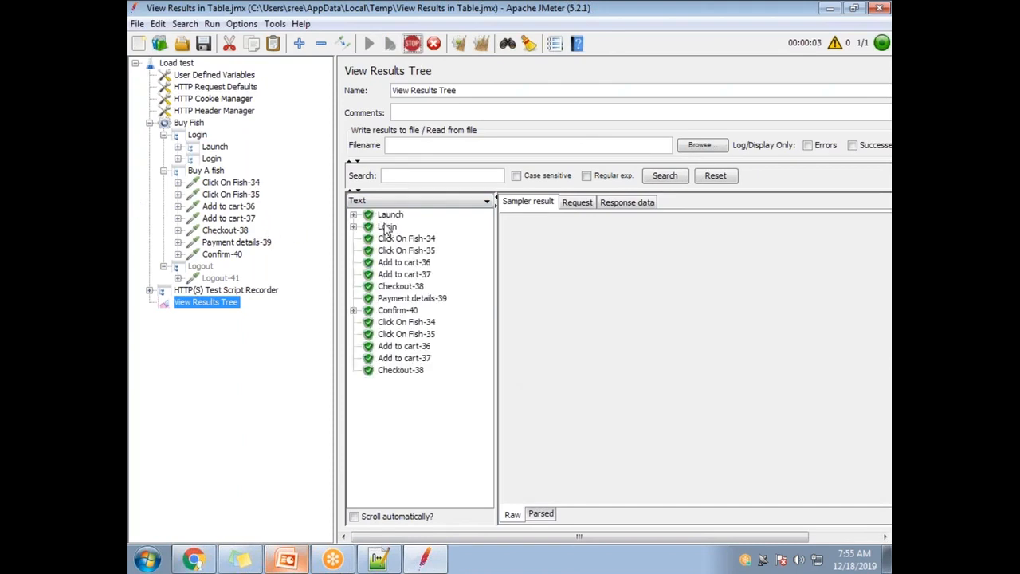
click(405, 239)
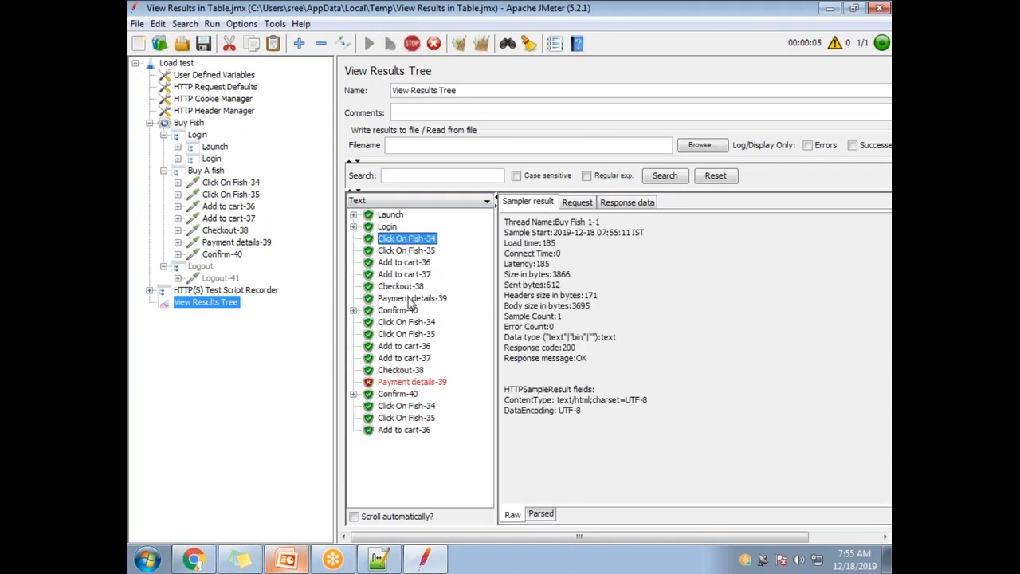
Inspect the sampler results of the Click On Fish-34 and Confirm-40 requests across the loop iterations in the results tree.
click(411, 300)
click(405, 311)
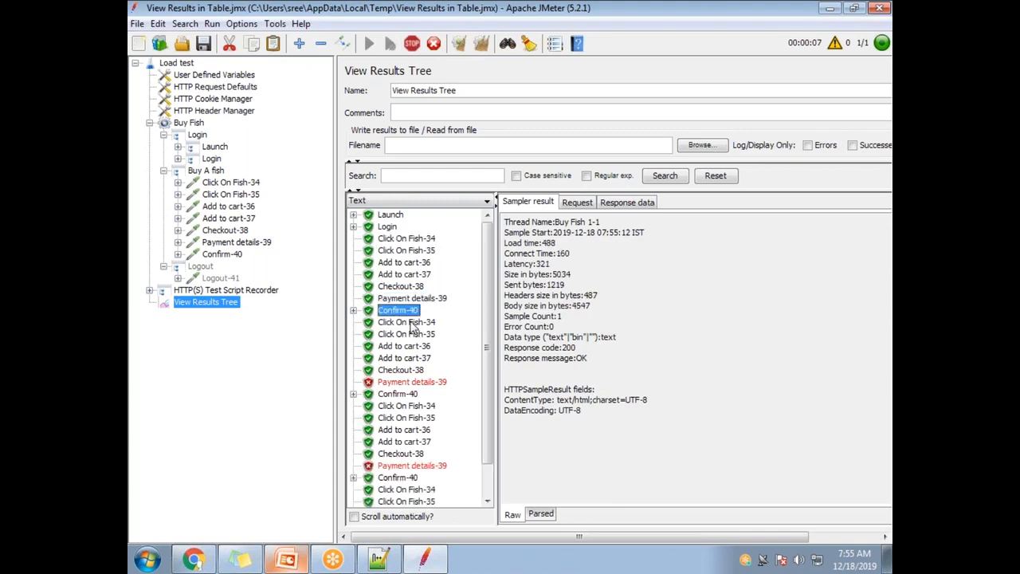
click(410, 324)
click(409, 394)
scroll(422, 335, down, 4)
click(406, 253)
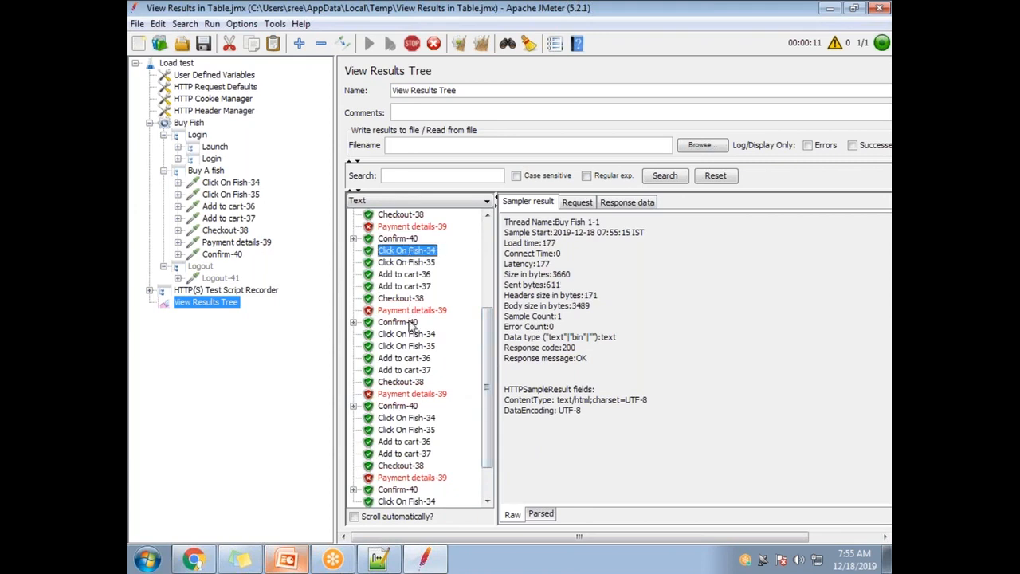
click(409, 323)
click(408, 334)
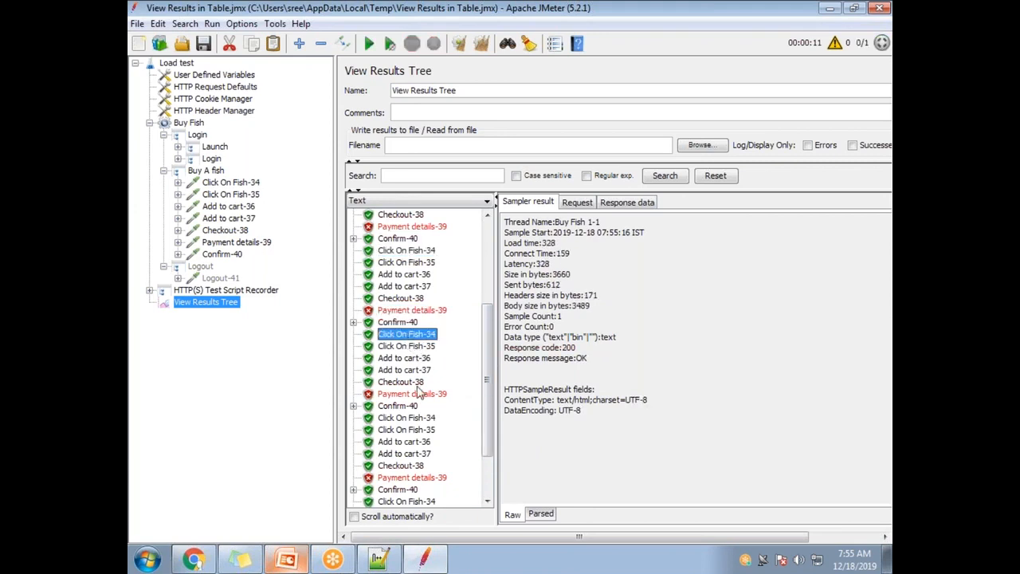
click(397, 407)
scroll(467, 424, down, 2)
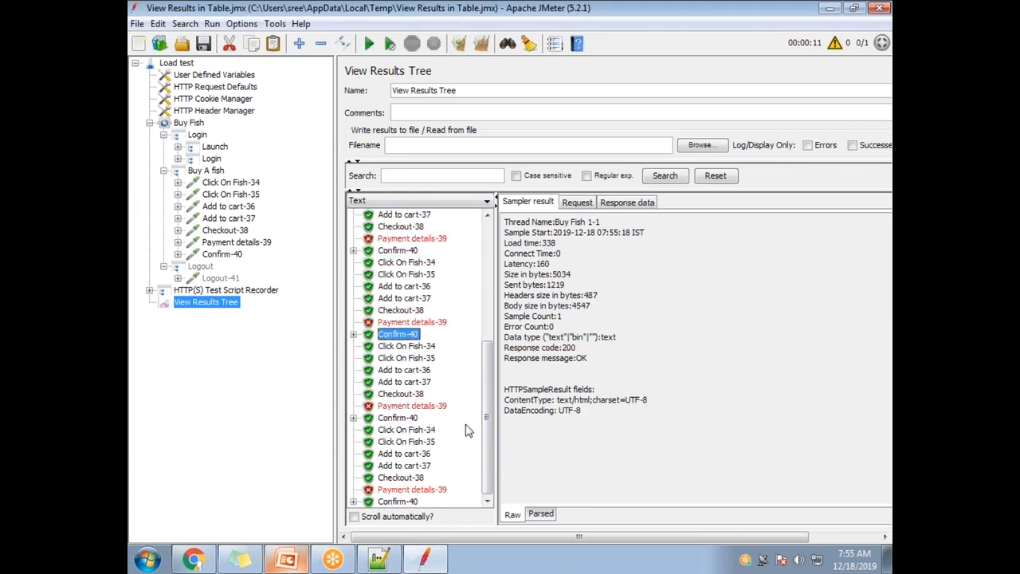
click(399, 348)
click(405, 418)
click(402, 431)
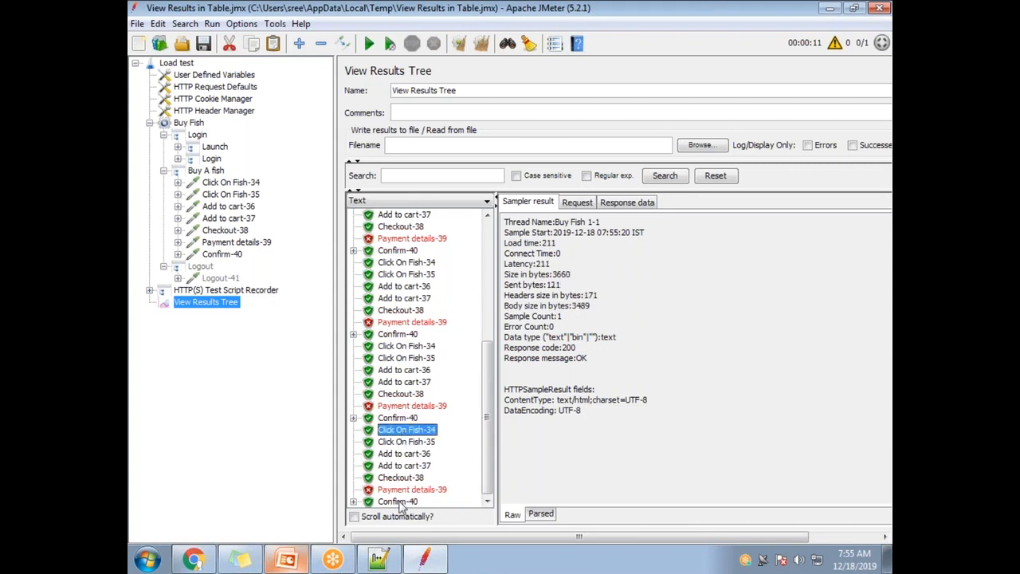
click(398, 502)
Go through the Click On Fish-34 sample of each iteration again to compare where every loop starts.
scroll(427, 438, up, 7)
click(397, 236)
click(421, 325)
click(423, 408)
scroll(424, 414, down, 4)
click(429, 348)
click(423, 430)
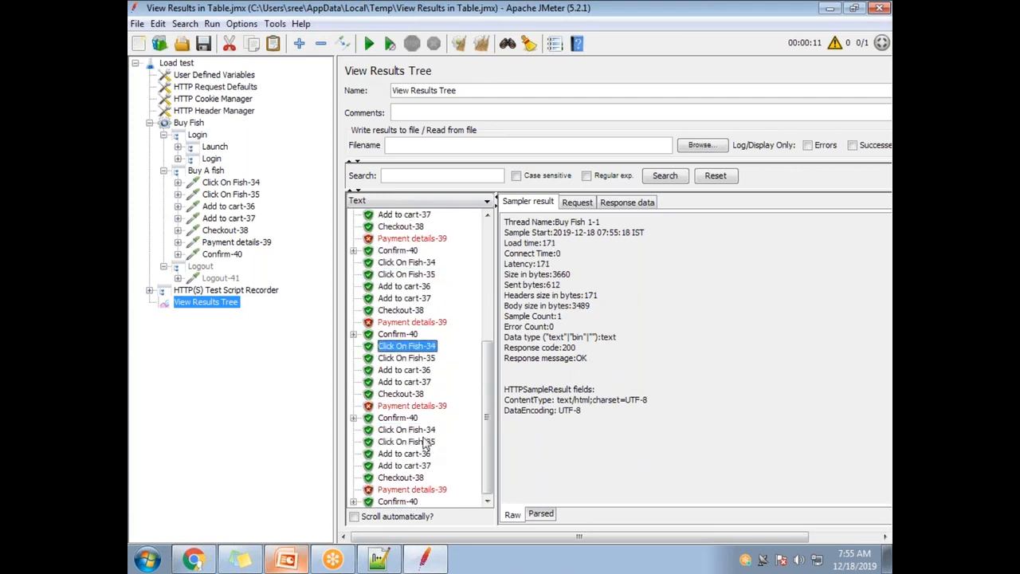
click(424, 430)
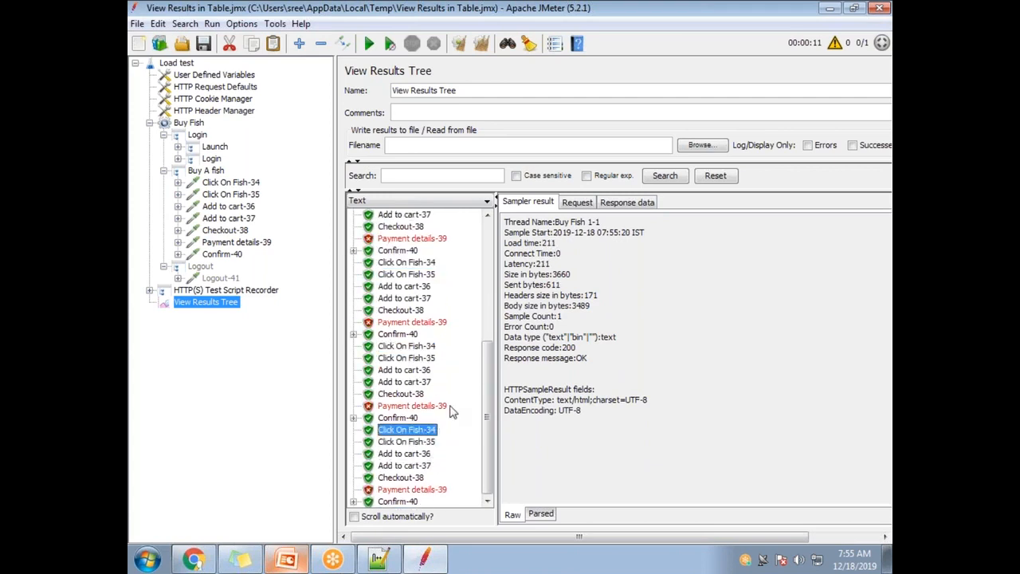
scroll(450, 410, up, 6)
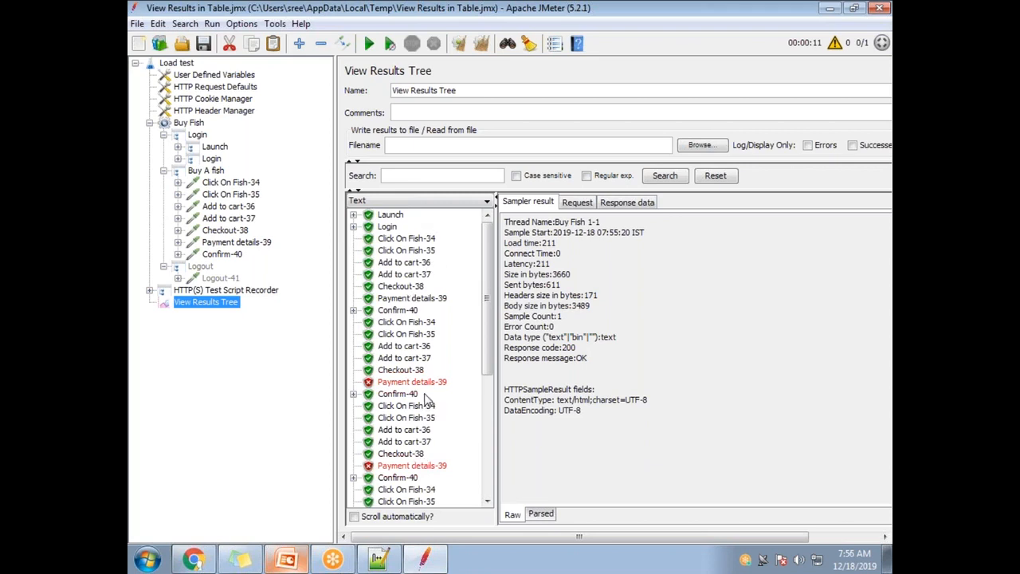
Examine the response body of the failed Payment details-39 request, highlighting the IntegrityConstraintViolationException text and the USERID column name.
click(626, 30)
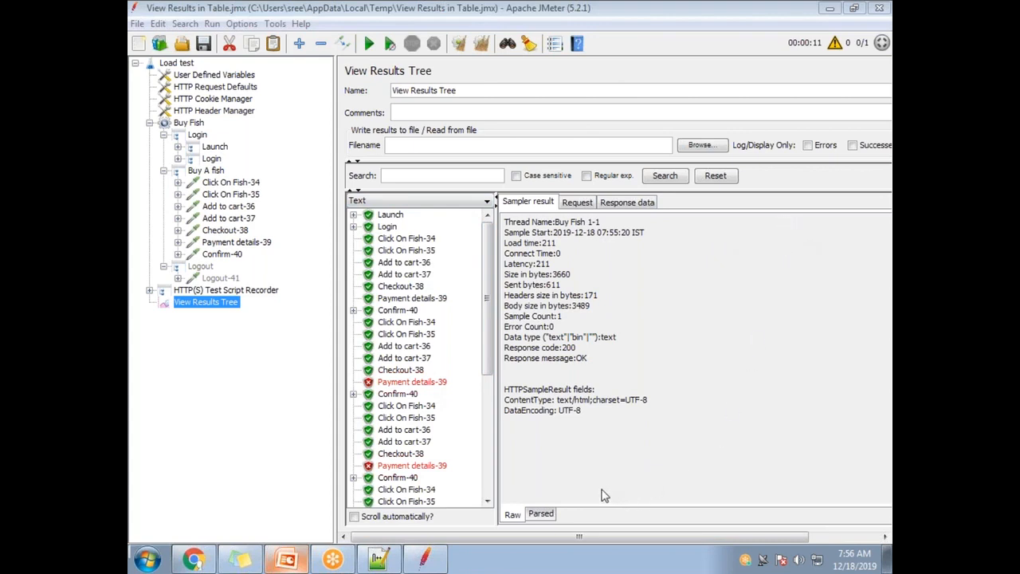
click(419, 384)
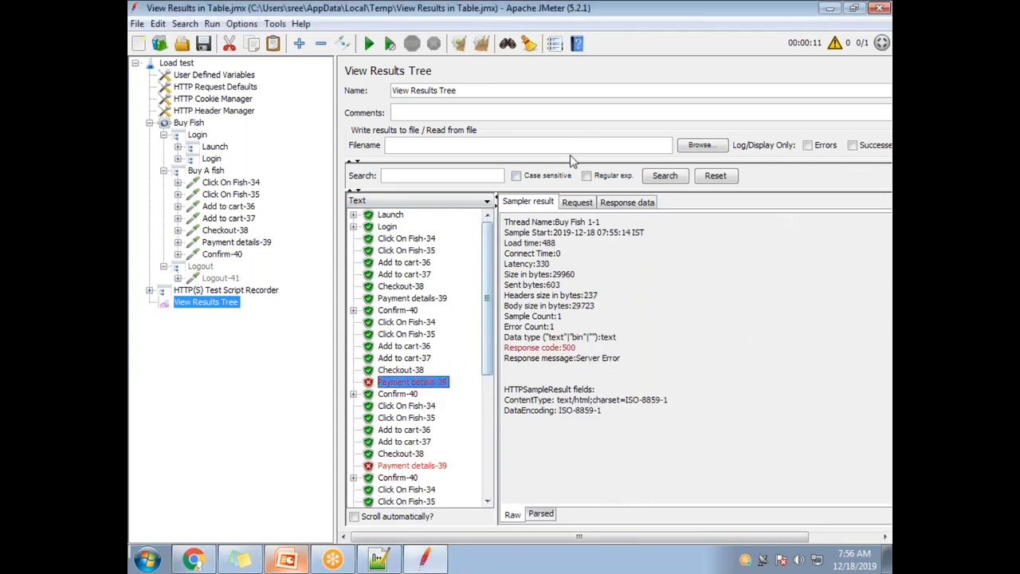
click(625, 204)
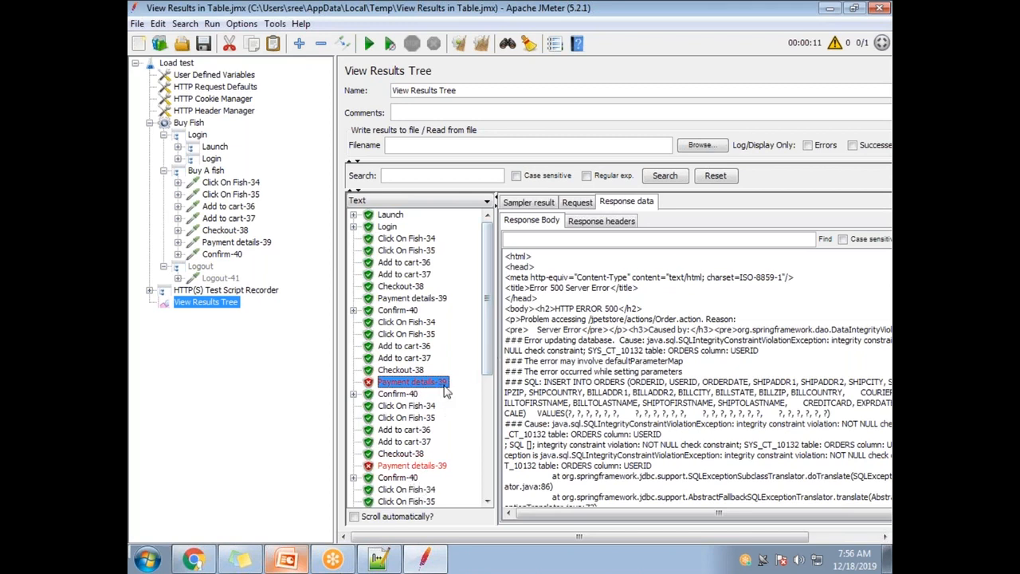
drag(553, 424, 732, 427)
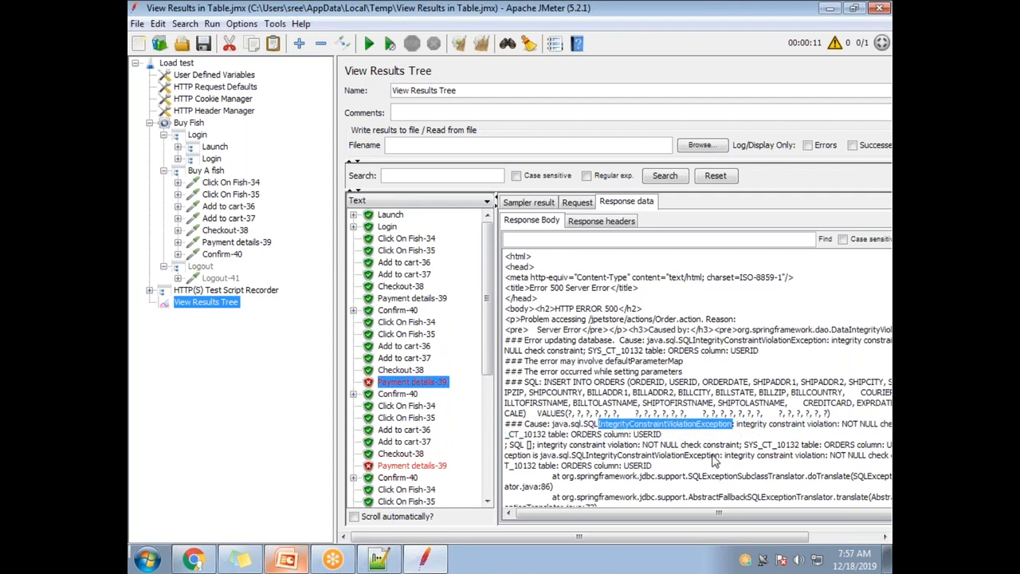
click(650, 443)
double_click(650, 438)
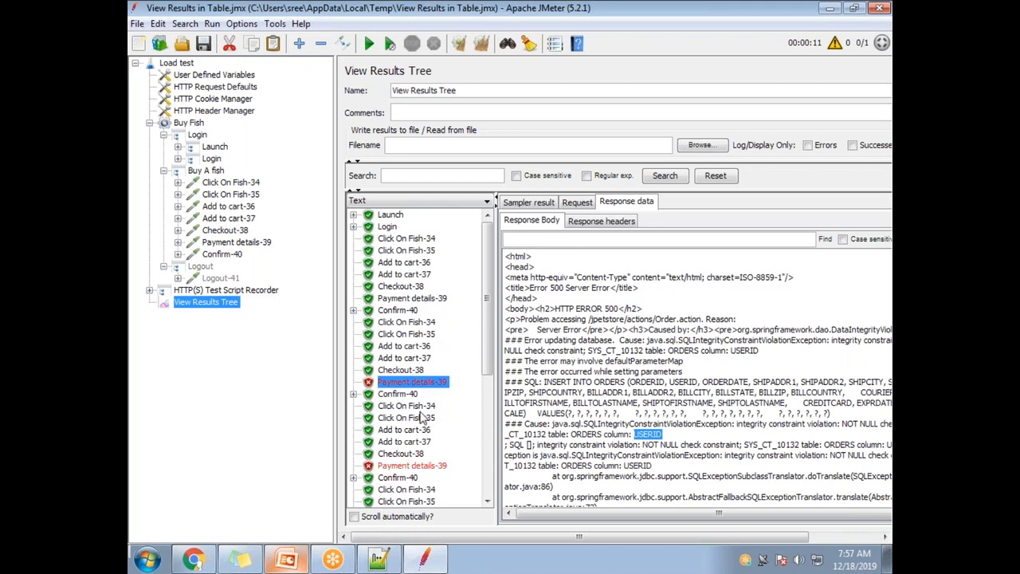
scroll(486, 323, down, 2)
scroll(443, 383, up, 2)
scroll(481, 343, down, 3)
scroll(476, 307, up, 3)
Check the Login Once Only Controller, and switch to PowerPoint to view slide 48 with its Interleave Controller title highlighted.
click(206, 137)
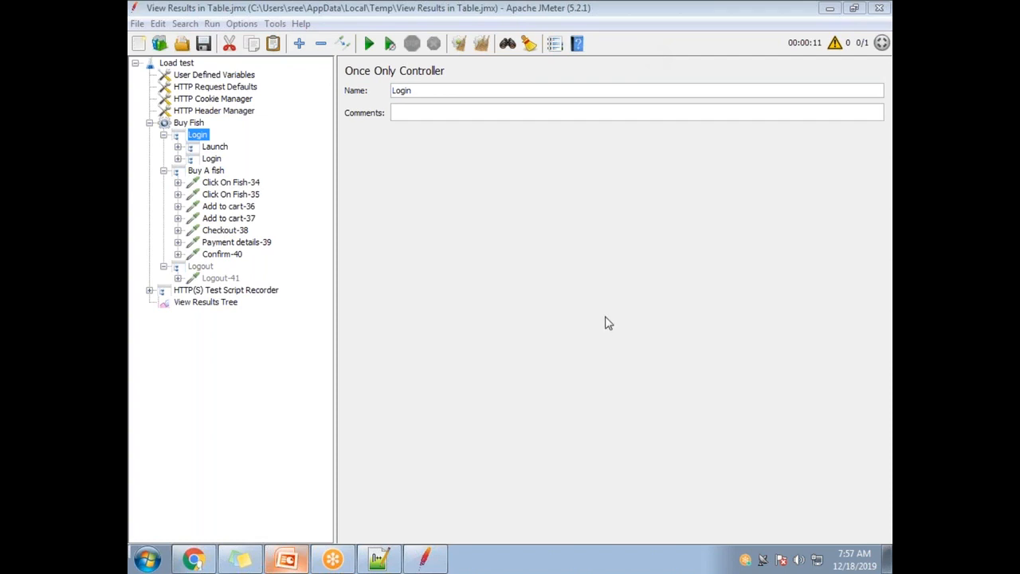
mouse_move(335, 558)
click(286, 559)
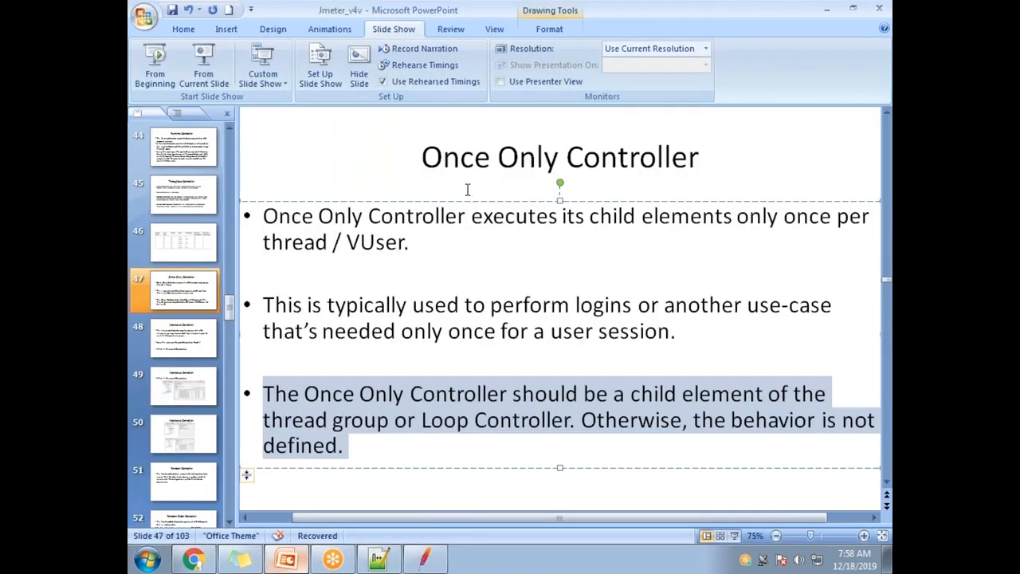
click(182, 336)
click(428, 170)
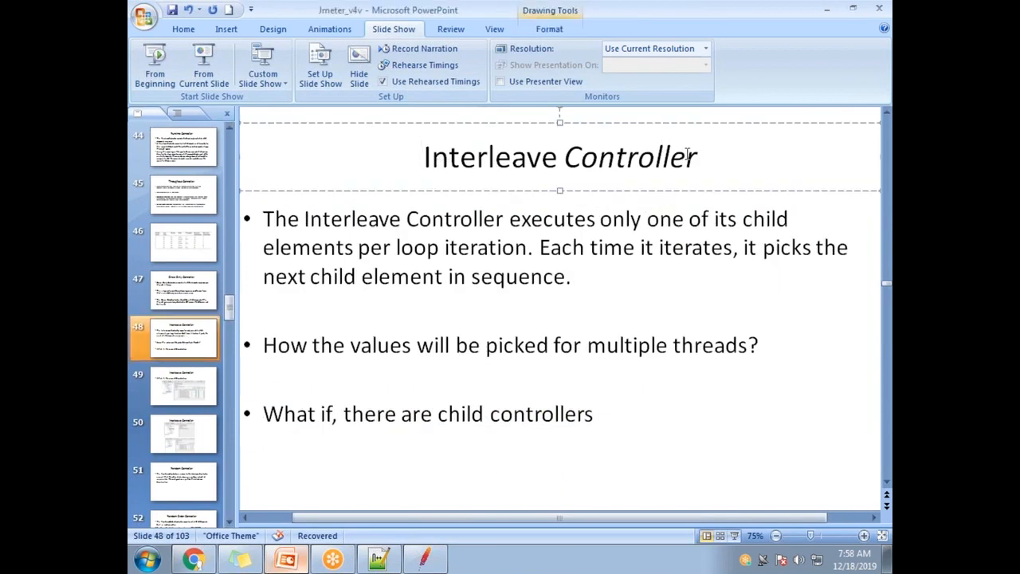
drag(718, 159, 476, 142)
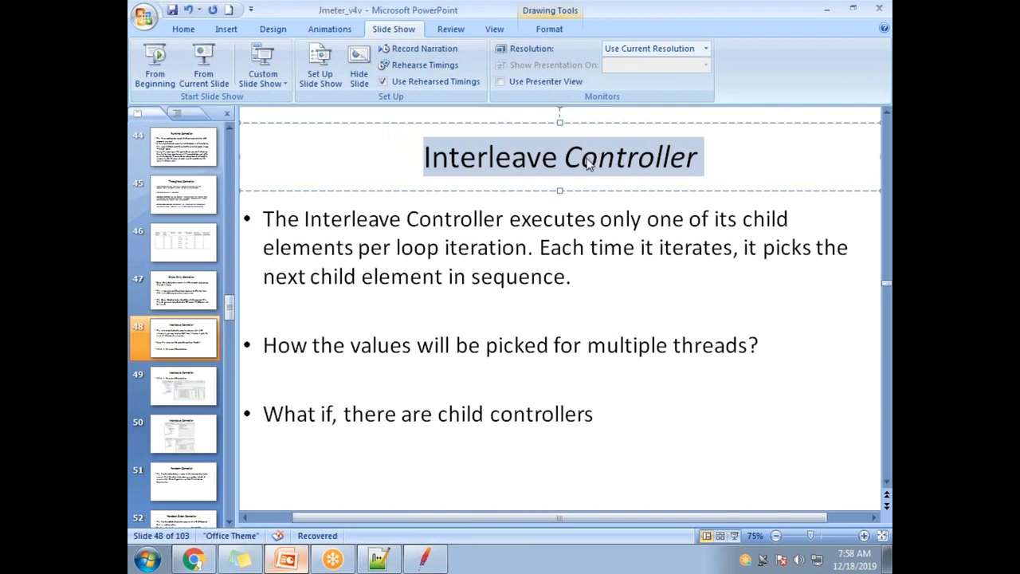
Switch back to JMeter, add a Simple Controller to the Buy Fish thread group and place it between Login and Buy A fish.
key(alt+Tab)
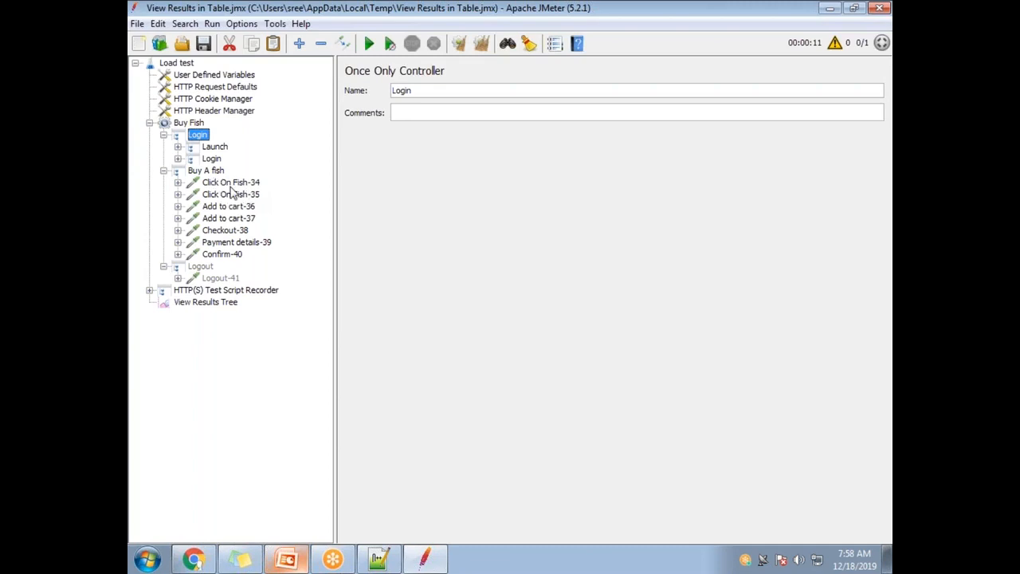
click(209, 171)
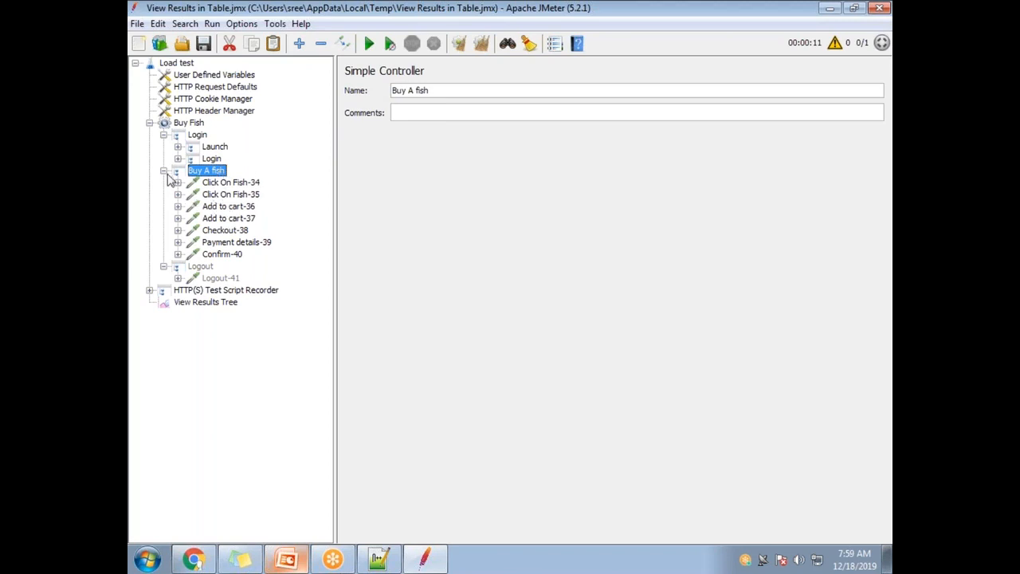
click(200, 125)
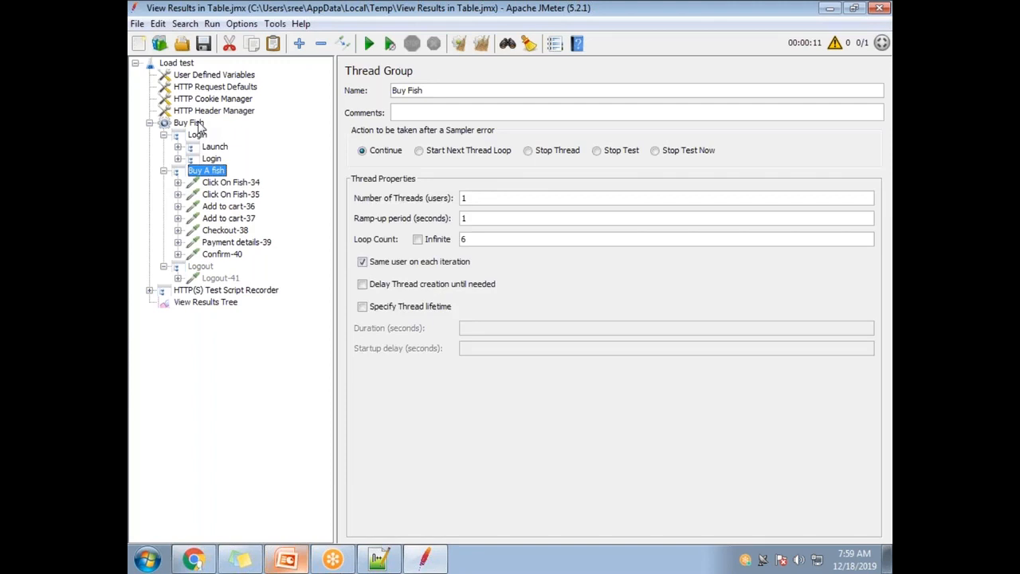
right_click(199, 125)
mouse_move(239, 132)
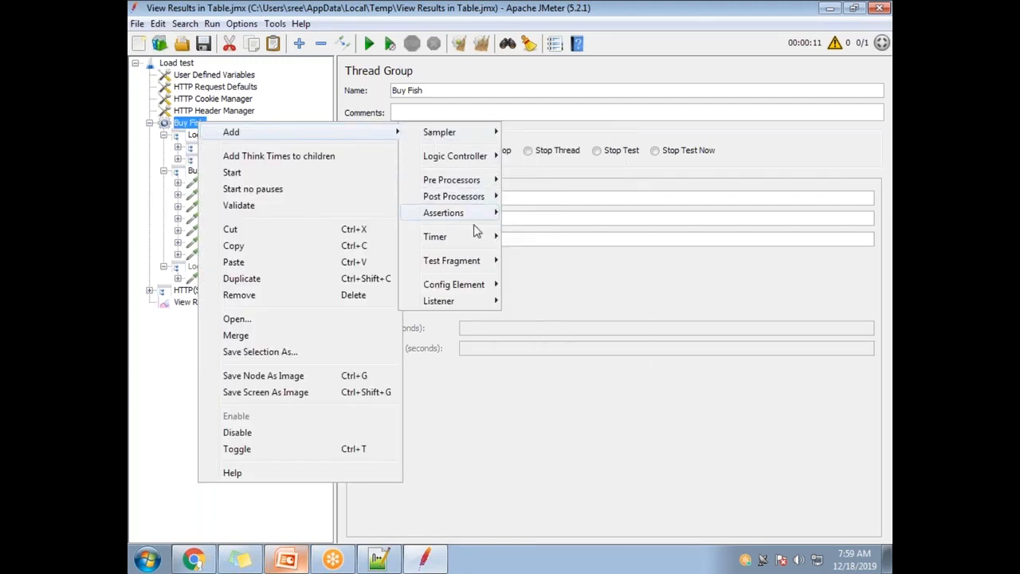
mouse_move(483, 158)
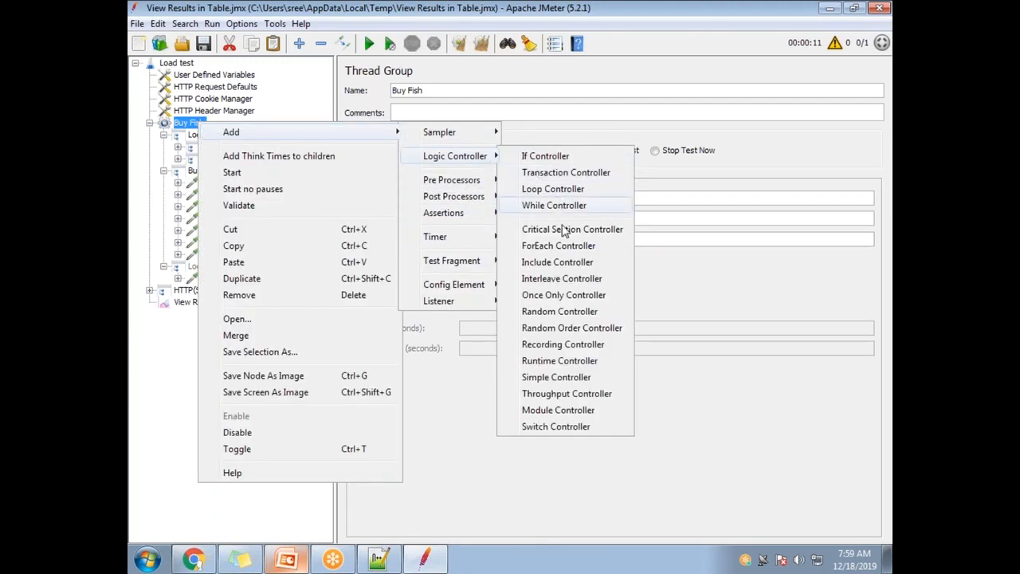
click(550, 377)
drag(217, 289, 221, 170)
click(164, 183)
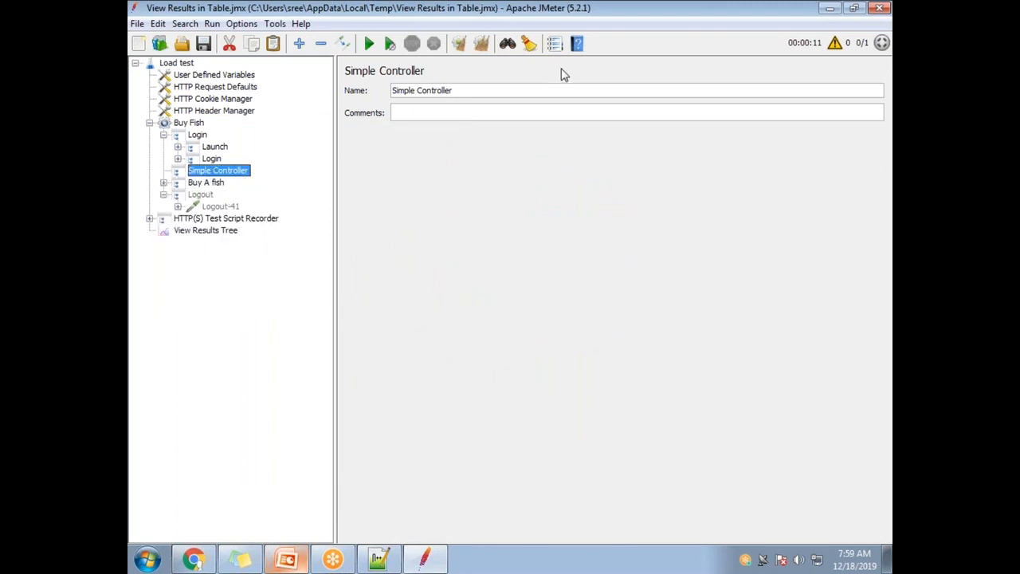
Rename the new Simple Controller as "Buy A dog".
drag(480, 93, 356, 83)
text(Buiy A dig)
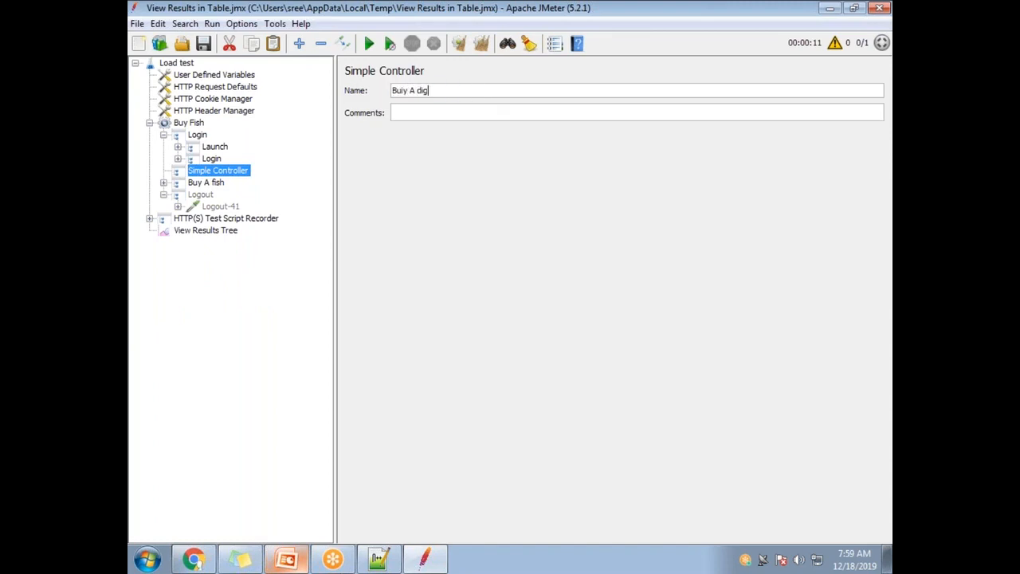
key(BackSpace)
key(BackSpace)
key(BackSpace)
key(BackSpace)
key(BackSpace)
key(BackSpace)
key(BackSpace)
key(BackSpace)
key(BackSpace)
click(208, 183)
click(208, 173)
click(211, 184)
click(209, 171)
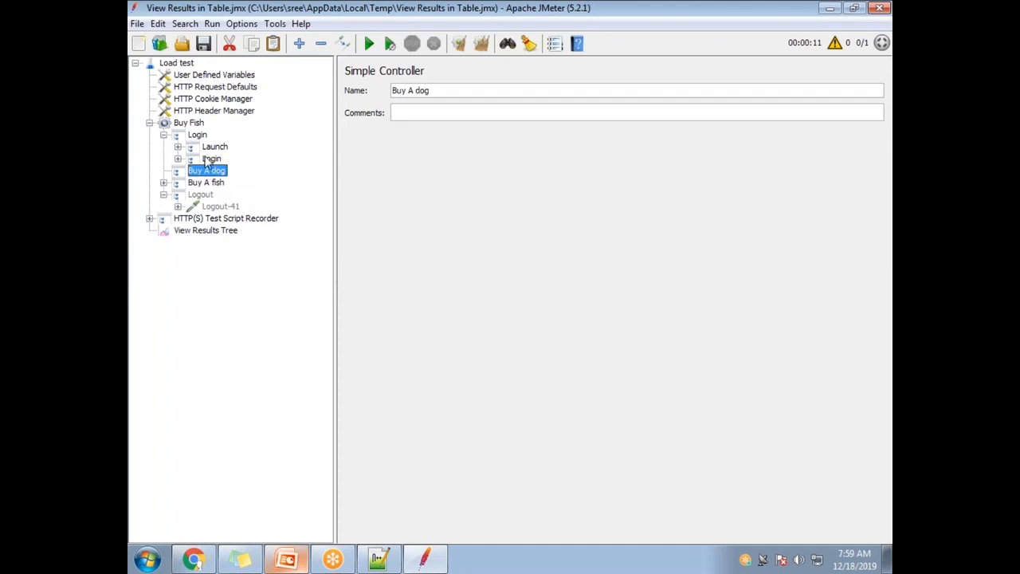
Add another Simple Controller named "Buy A Reptile" to the Buy Fish thread group and place it above Buy A dog.
right_click(197, 125)
mouse_move(364, 140)
mouse_move(458, 138)
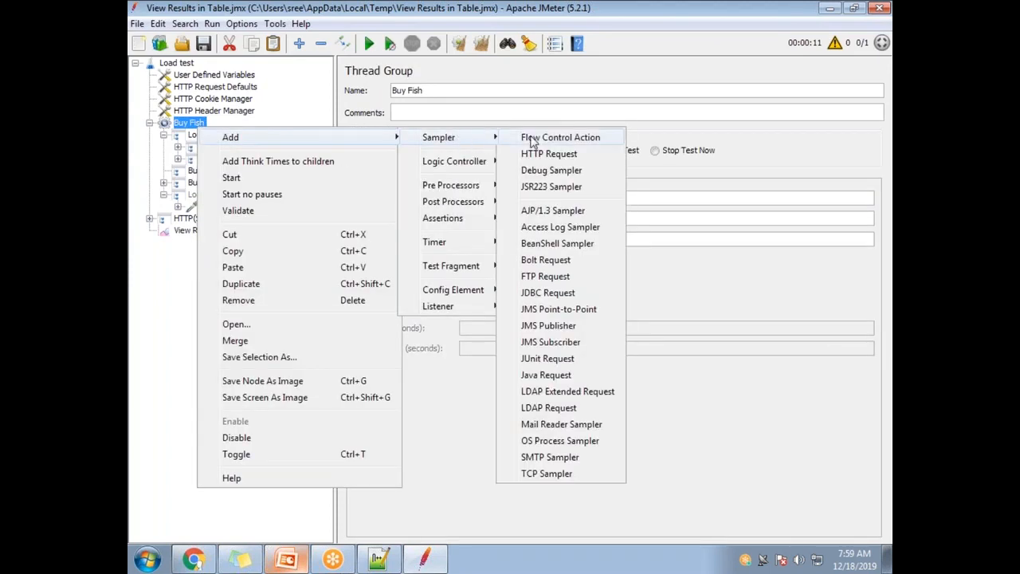
mouse_move(481, 167)
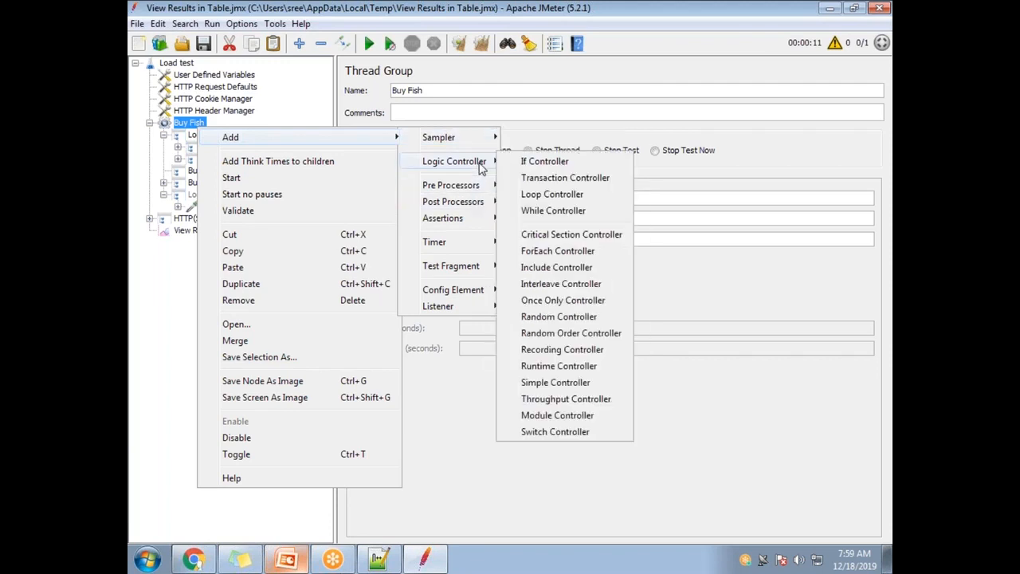
click(553, 382)
drag(453, 90, 378, 91)
text(Buy A Reptile)
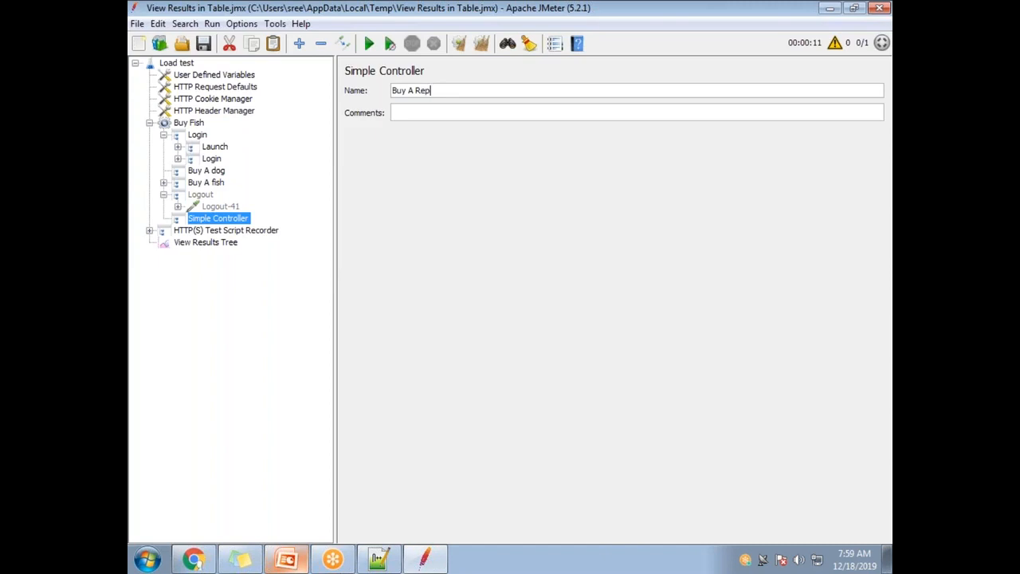
click(201, 247)
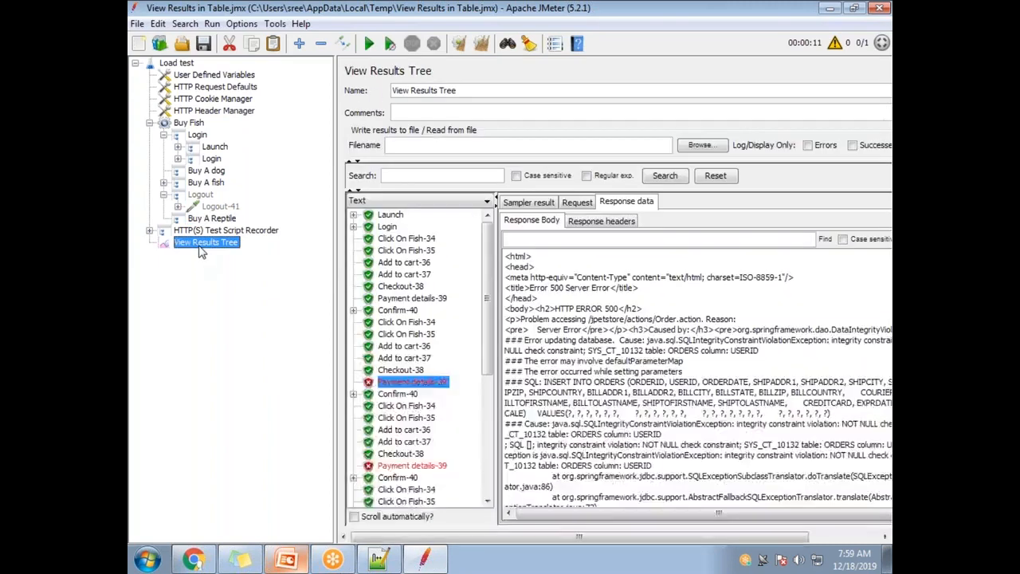
drag(211, 218, 225, 169)
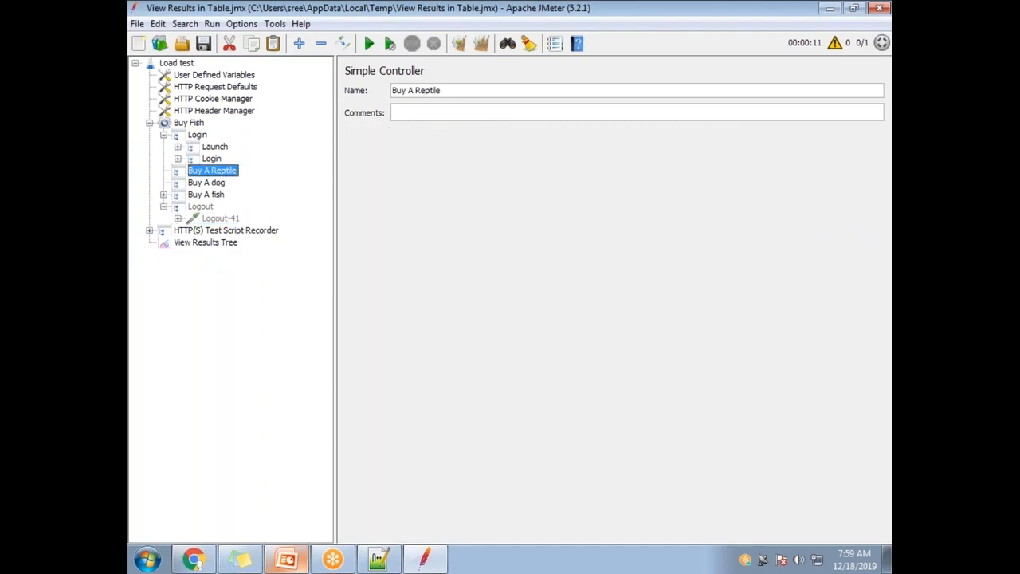
click(164, 135)
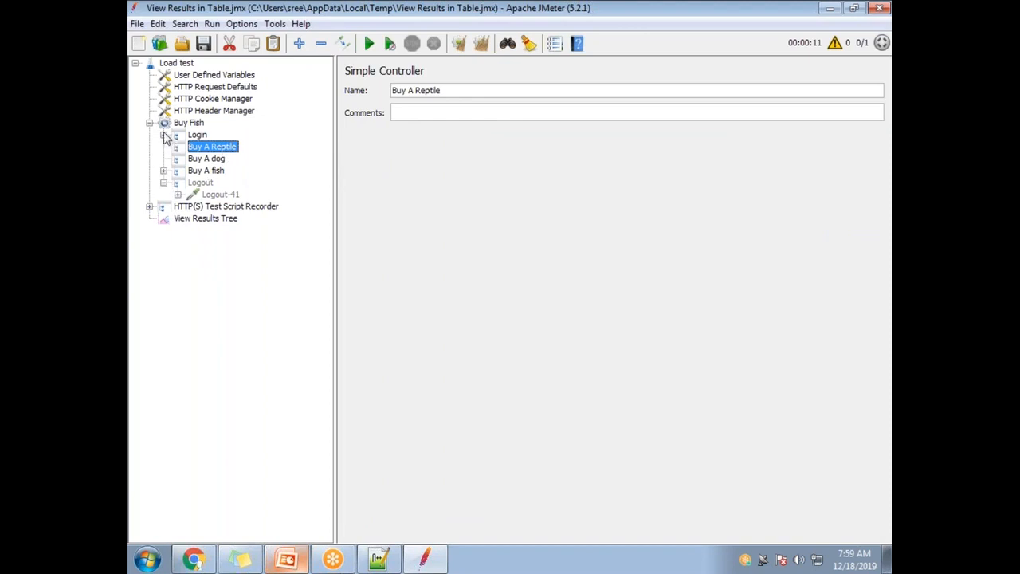
Enable the Logout controller and its Logout-41 request.
click(204, 186)
right_click(204, 185)
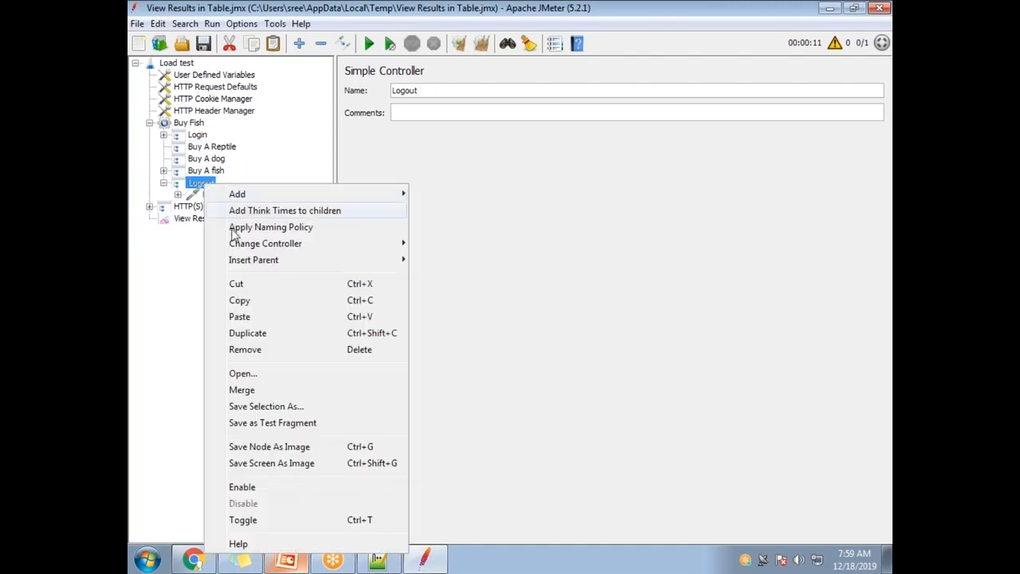
click(275, 488)
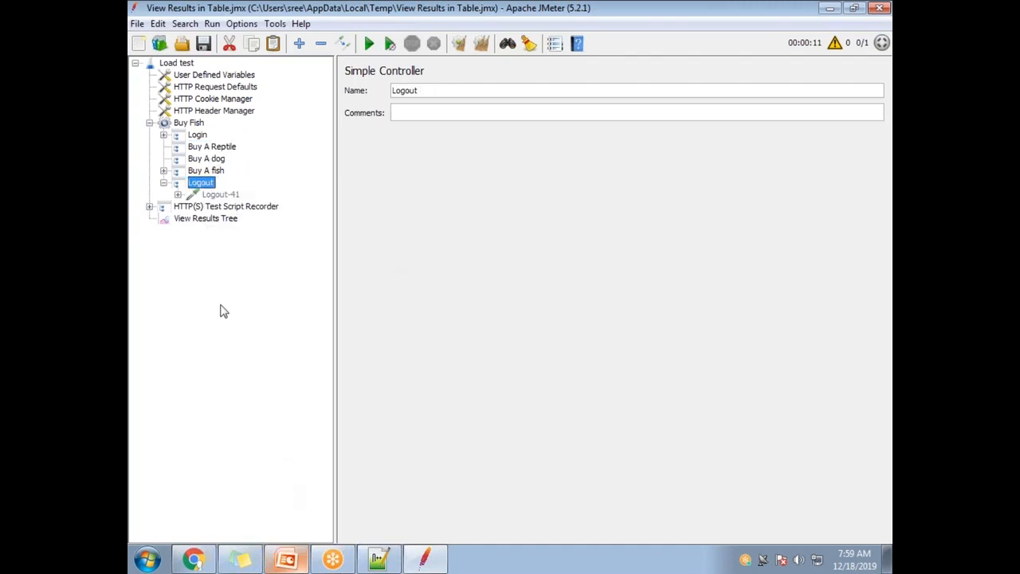
click(222, 196)
right_click(226, 199)
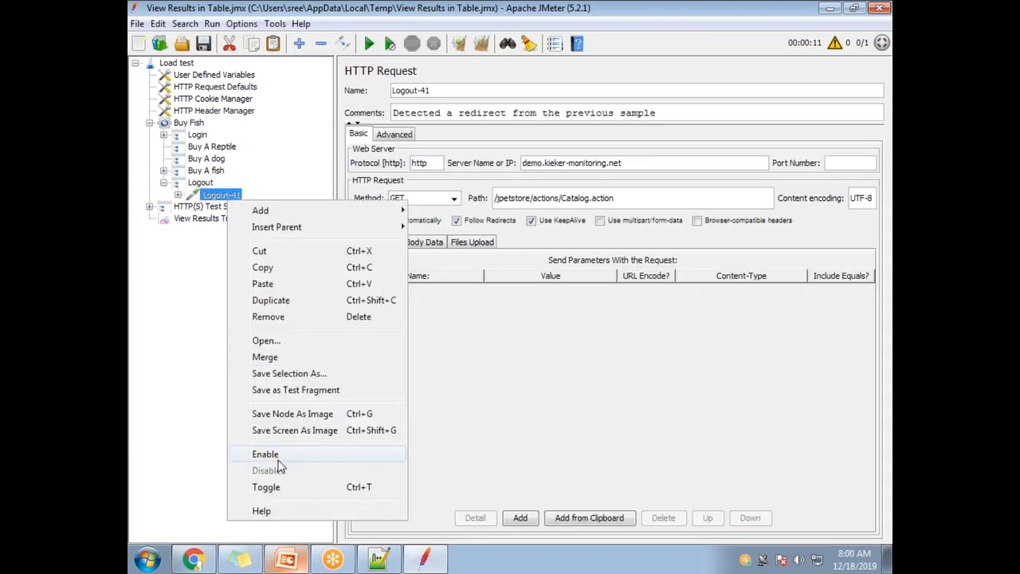
click(275, 456)
click(217, 149)
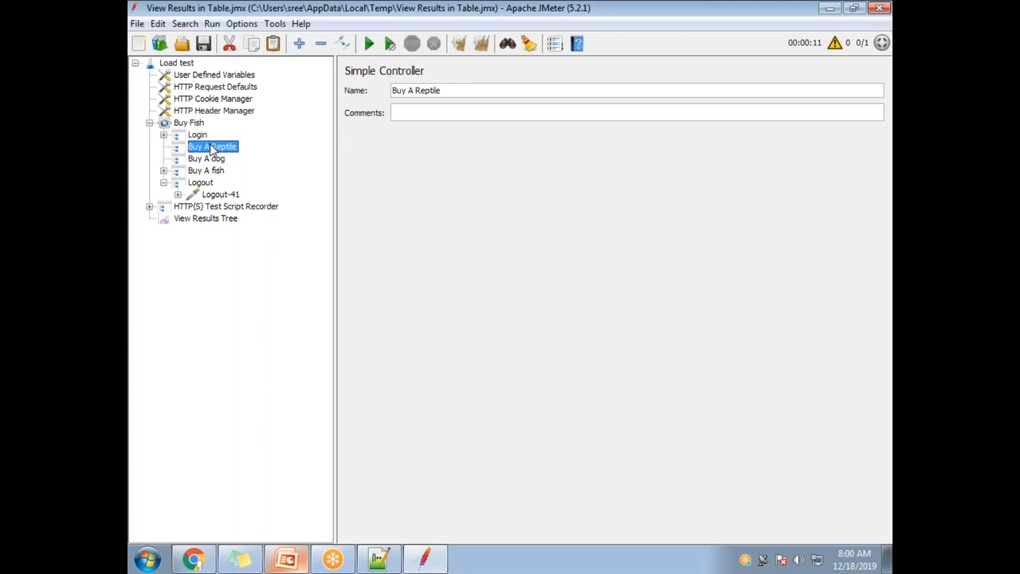
Copy the requests Click On Fish-34 through Confirm-40 from Buy A fish into both Buy A dog and Buy A Reptile.
click(213, 161)
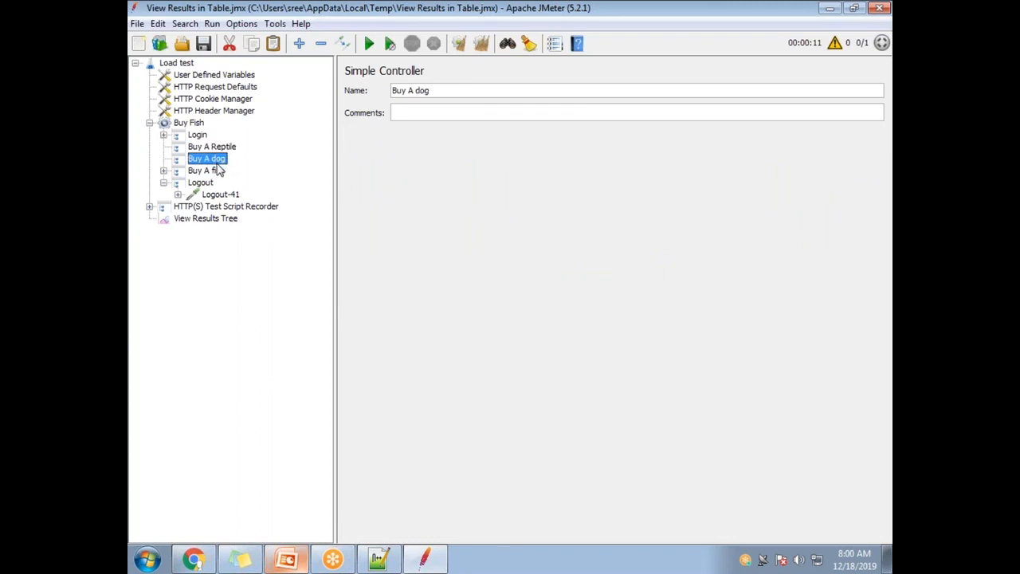
click(163, 170)
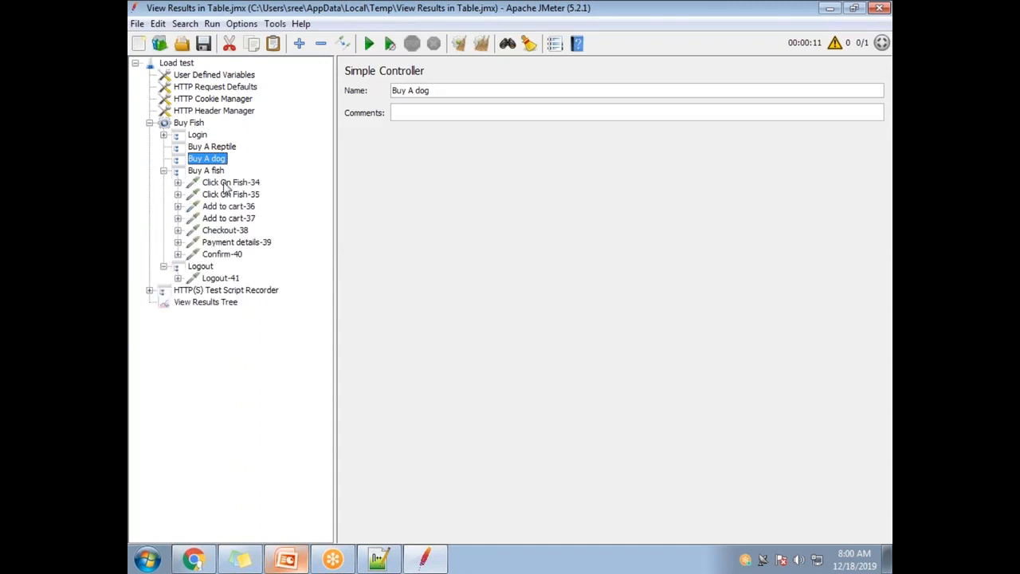
click(226, 186)
shift+click(236, 254)
drag(251, 264, 215, 161)
click(223, 147)
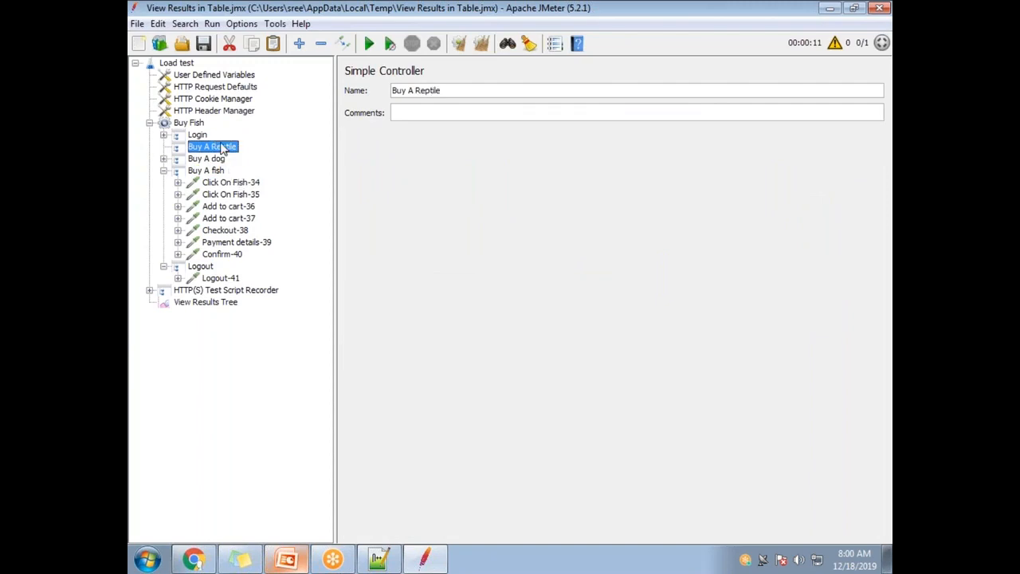
key(ctrl+v)
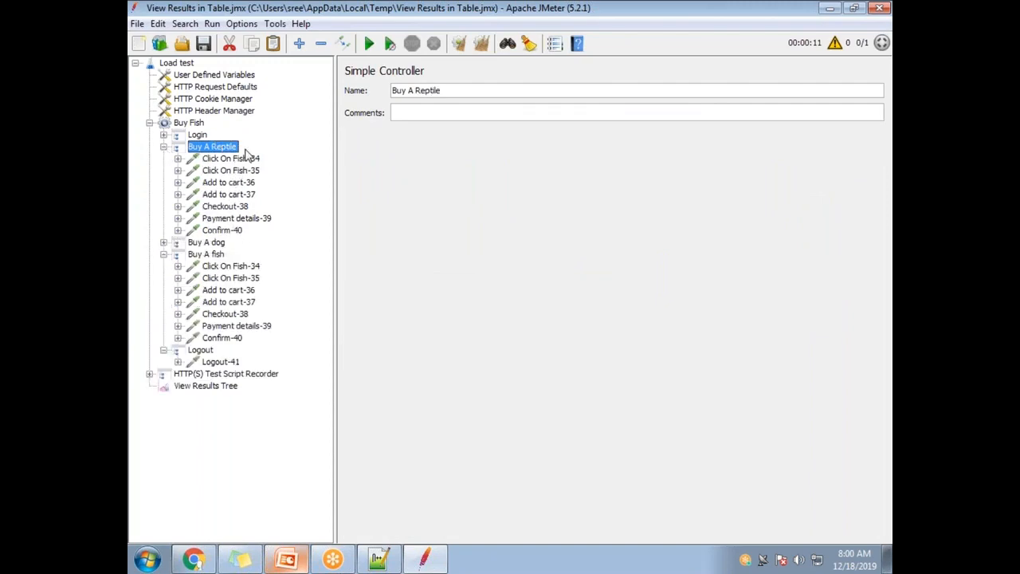
click(163, 148)
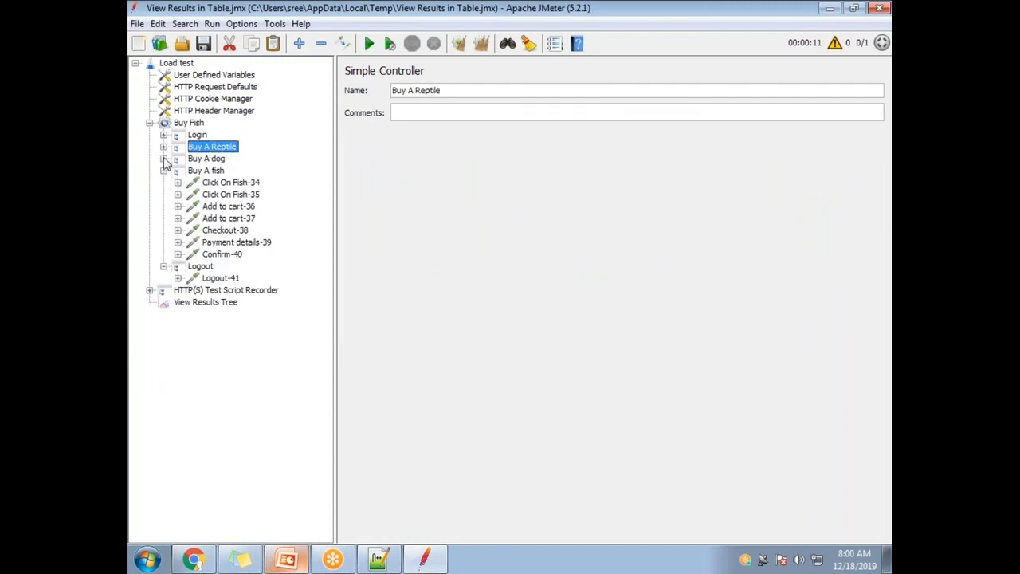
Apply the naming policy to the copied requests under Buy A Reptile and Buy A dog.
click(163, 159)
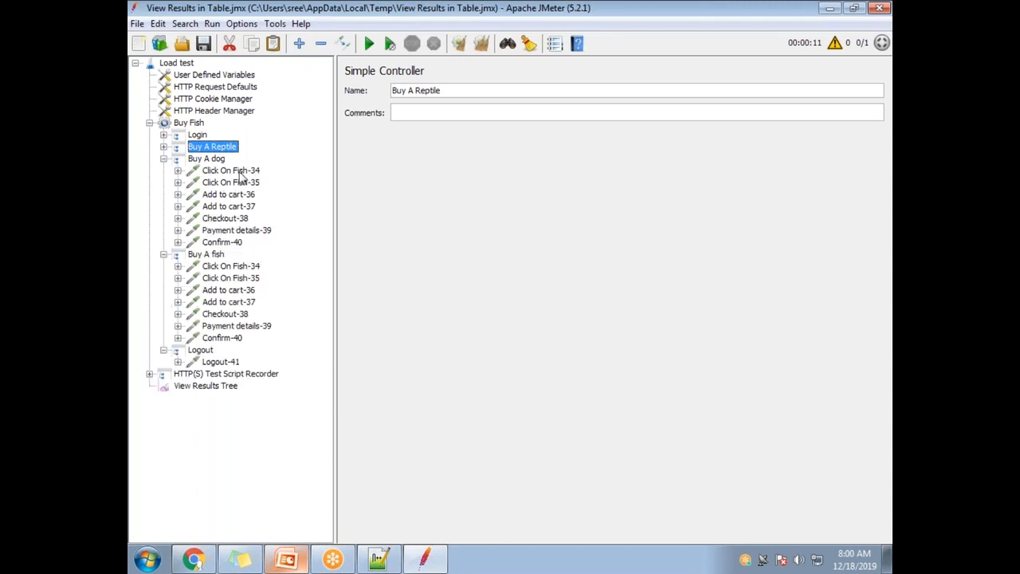
click(163, 147)
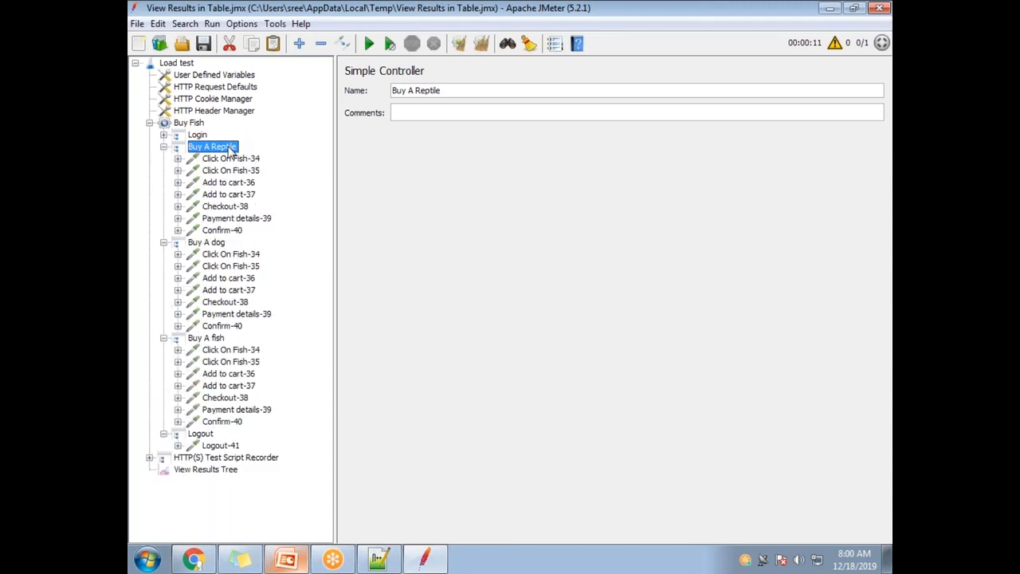
right_click(229, 149)
click(289, 190)
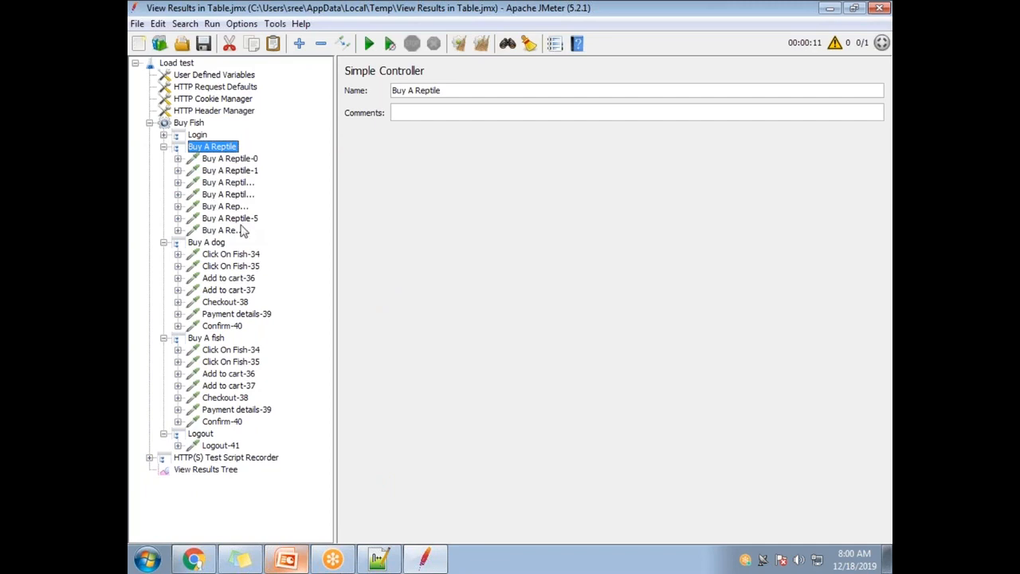
right_click(228, 243)
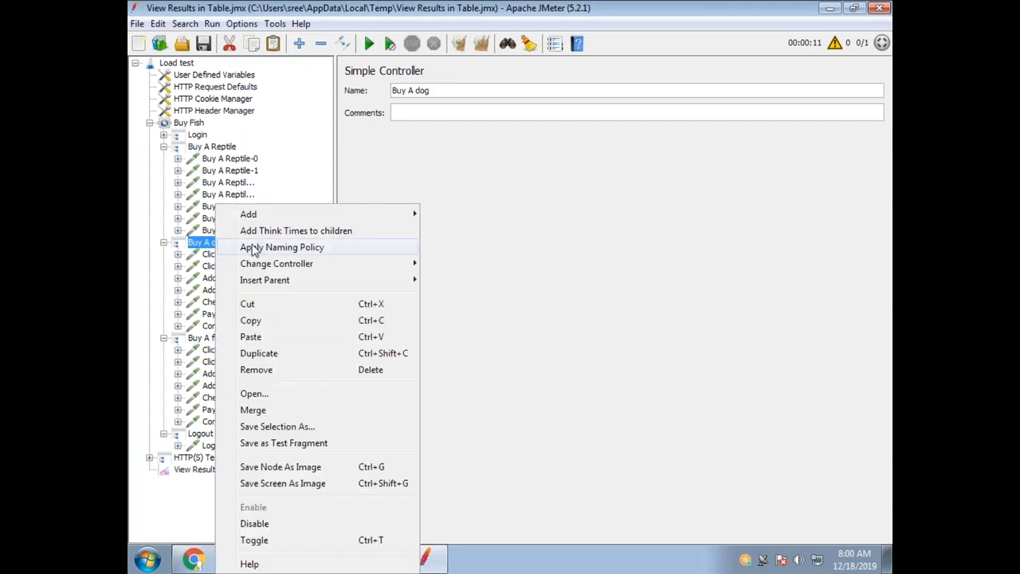
click(257, 247)
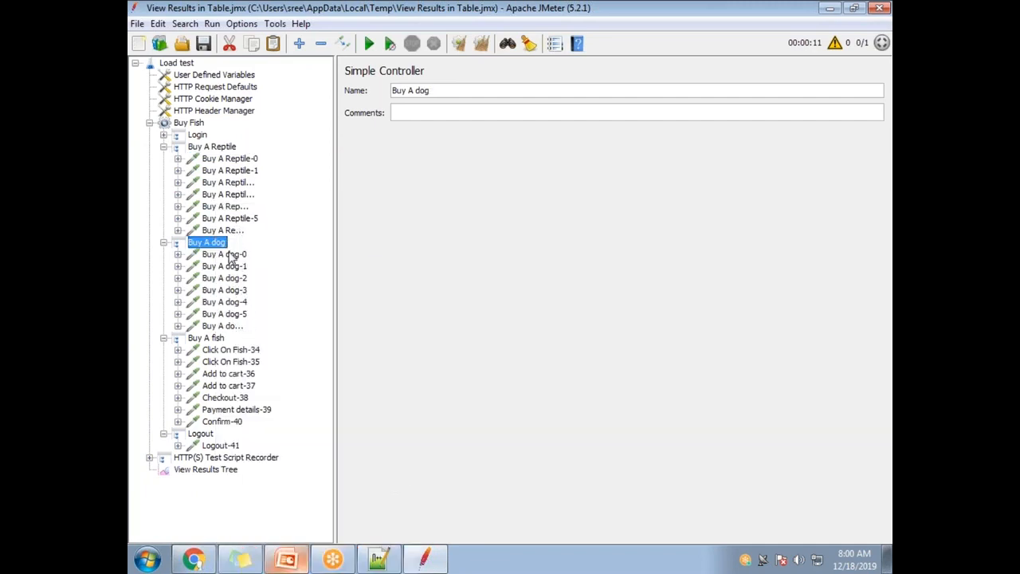
Go through the renamed requests under Buy A dog and Buy A Reptile to check their names and settings.
key(Down)
key(Down)
key(Down)
key(Down)
key(Down)
key(Down)
key(Down)
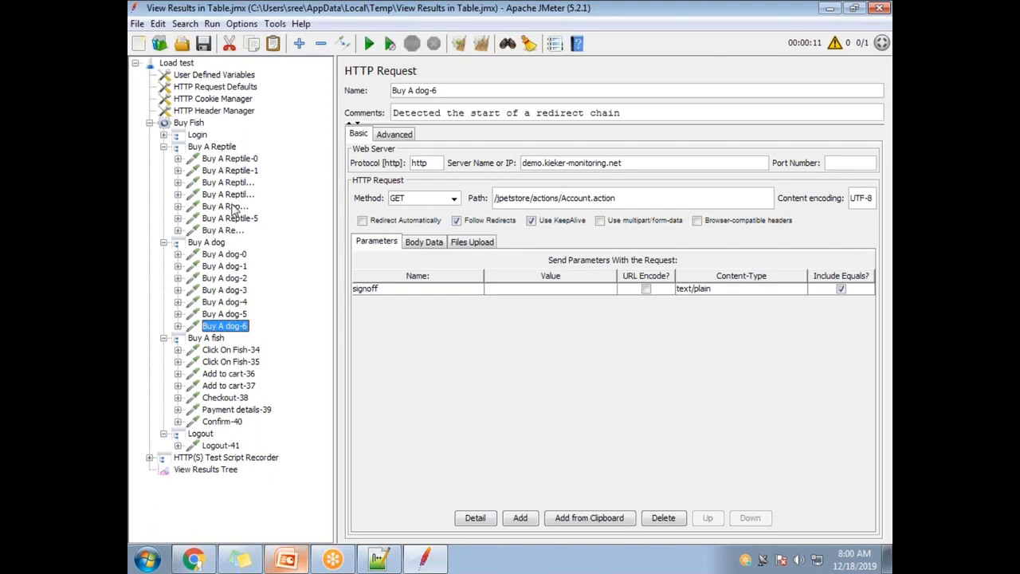
click(240, 193)
click(241, 182)
click(233, 206)
click(231, 218)
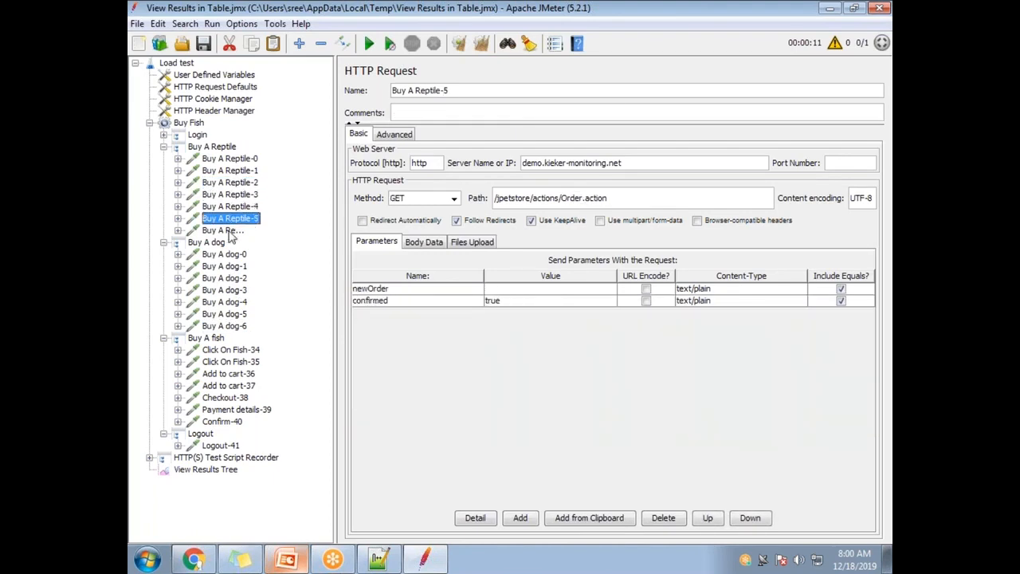
click(228, 230)
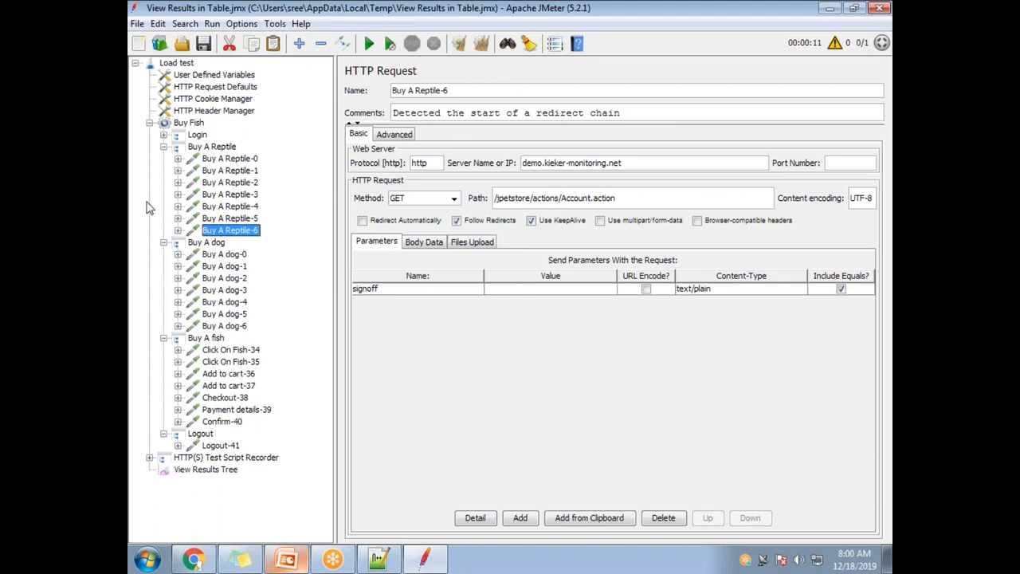
Review the requests nested in Buy A Reptile and Buy A dog, leaving the three purchase controllers collapsed.
click(164, 147)
click(164, 159)
click(163, 170)
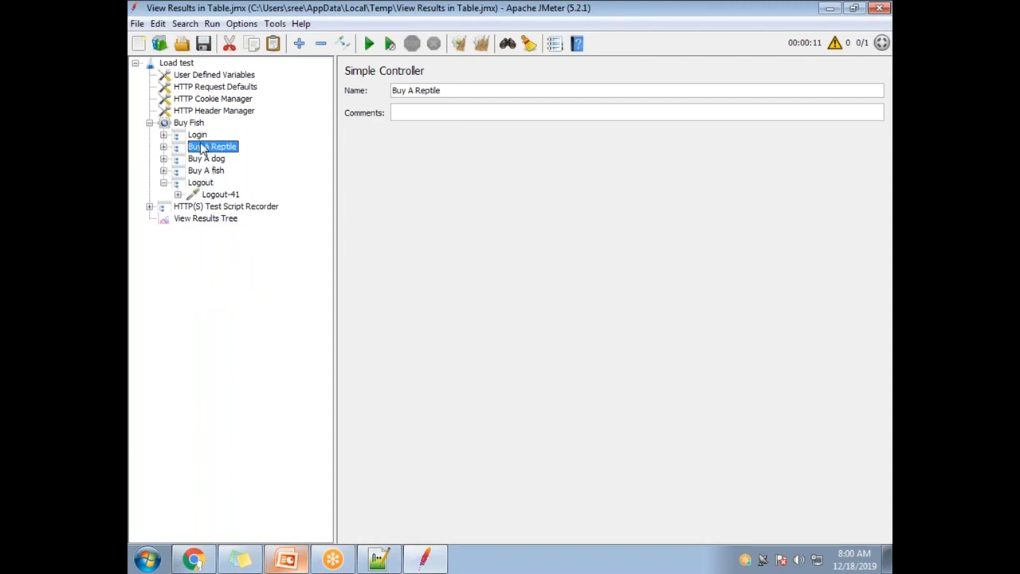
click(163, 147)
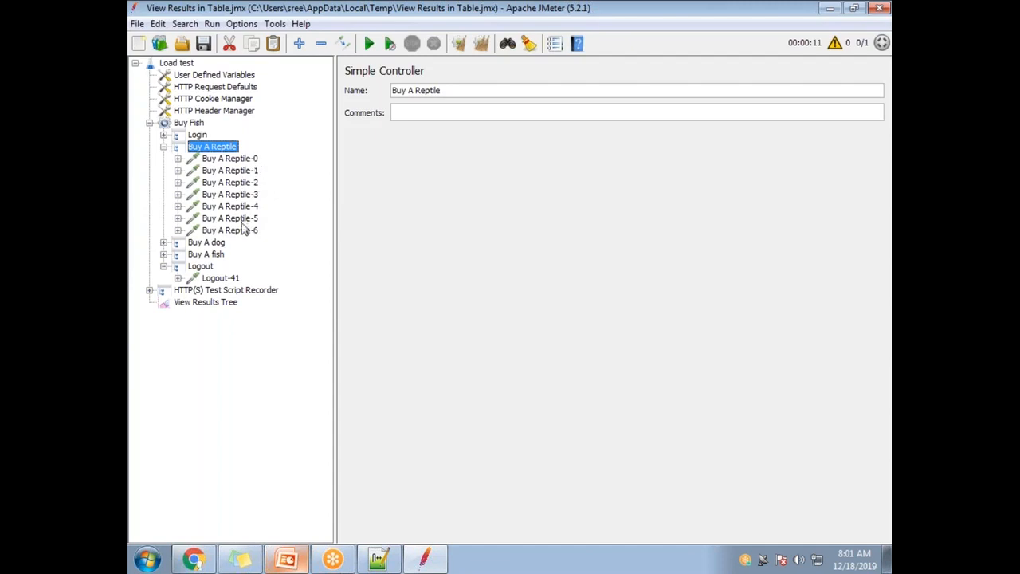
click(163, 243)
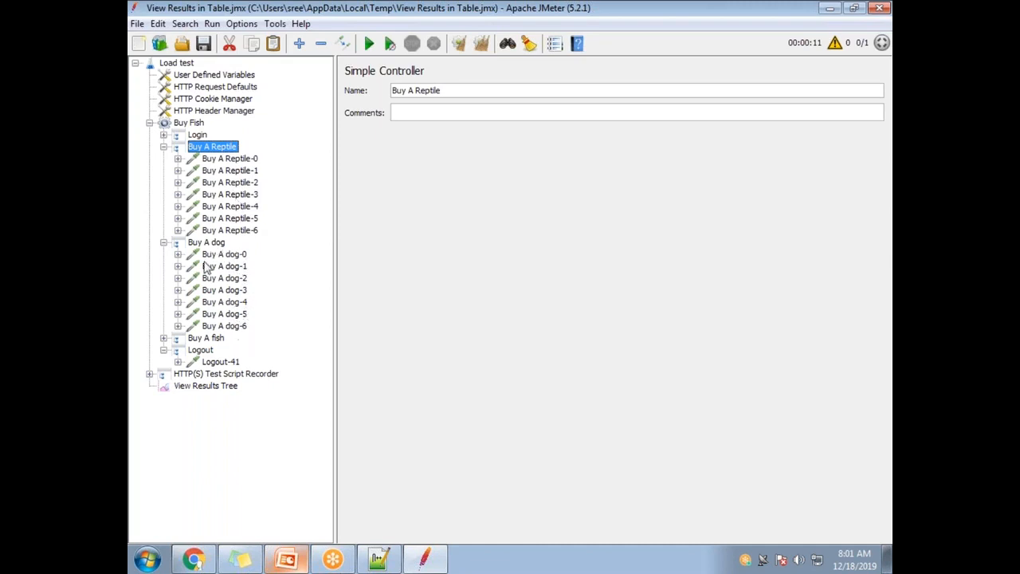
click(163, 242)
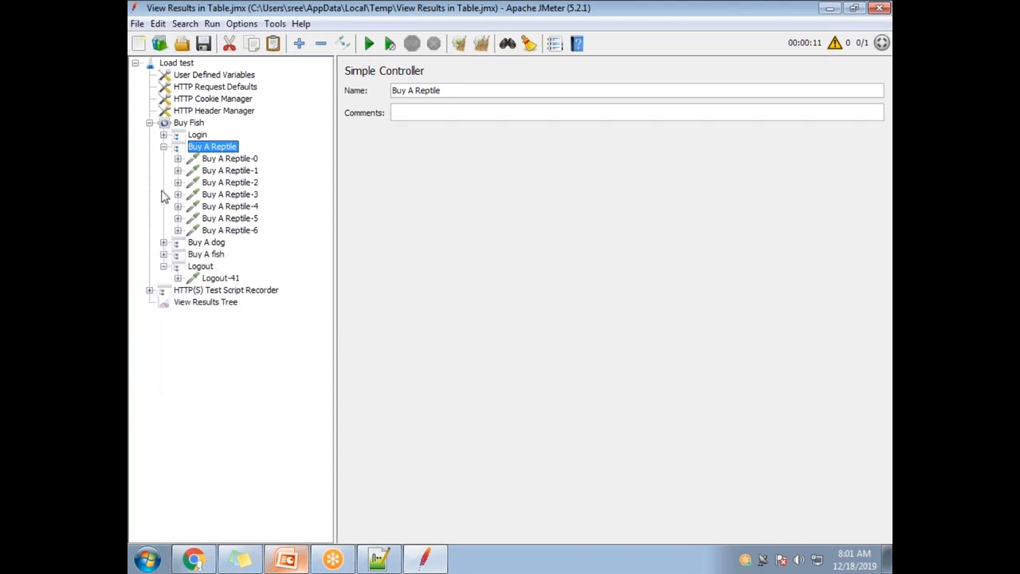
click(164, 147)
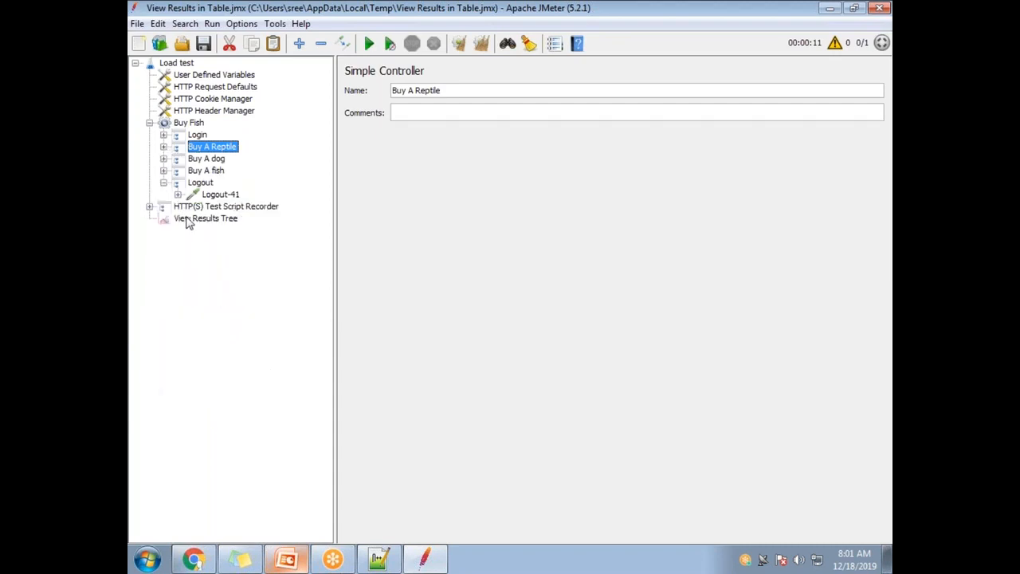
Examine the category, product and item parameters of the Buy A Reptile requests, then collapse the Buy A Reptile and Logout controllers.
click(163, 147)
click(221, 170)
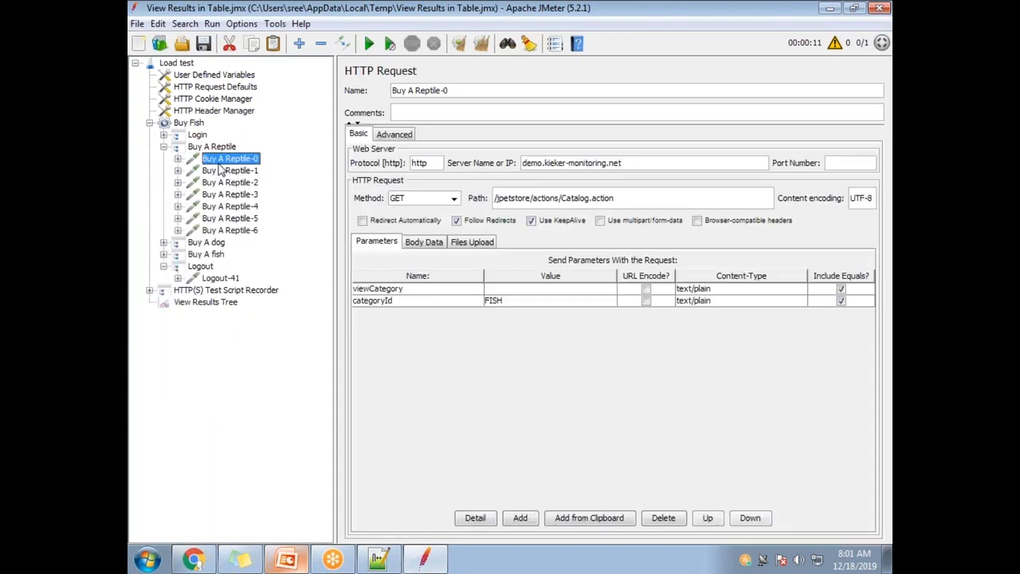
click(230, 159)
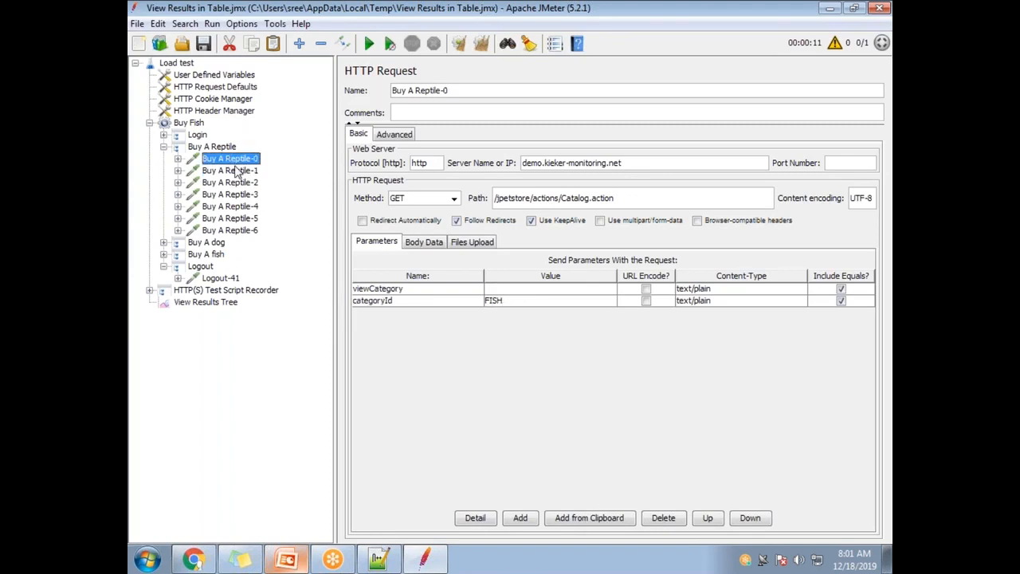
double_click(516, 302)
drag(486, 302, 504, 302)
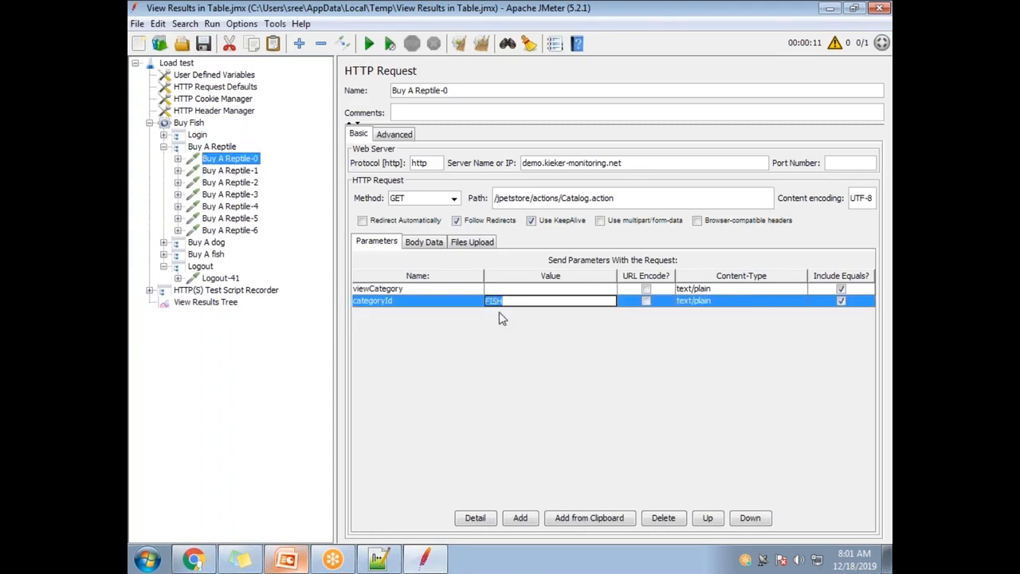
click(515, 301)
click(248, 173)
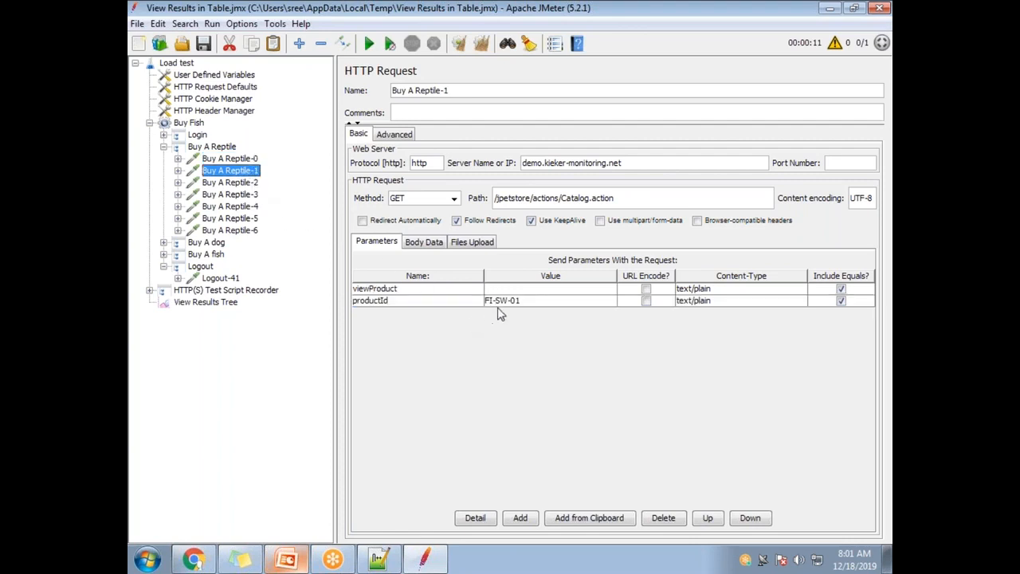
click(536, 303)
drag(511, 300, 500, 301)
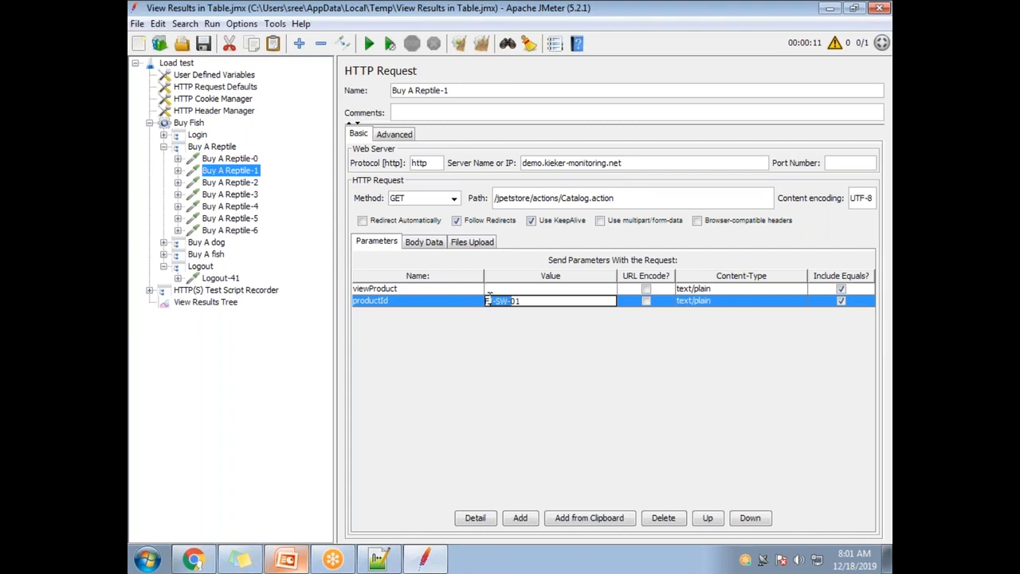
click(249, 183)
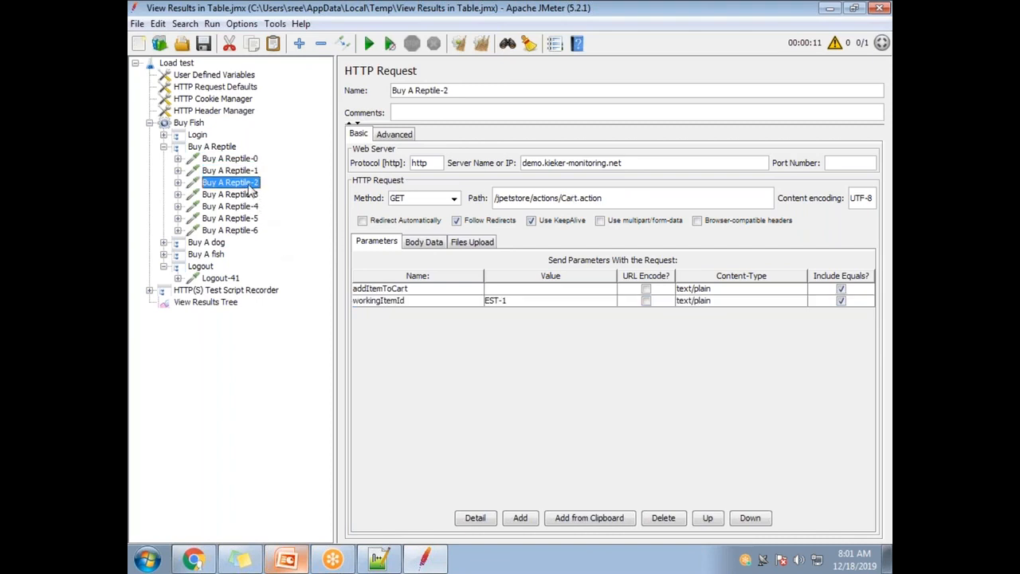
click(249, 207)
click(243, 195)
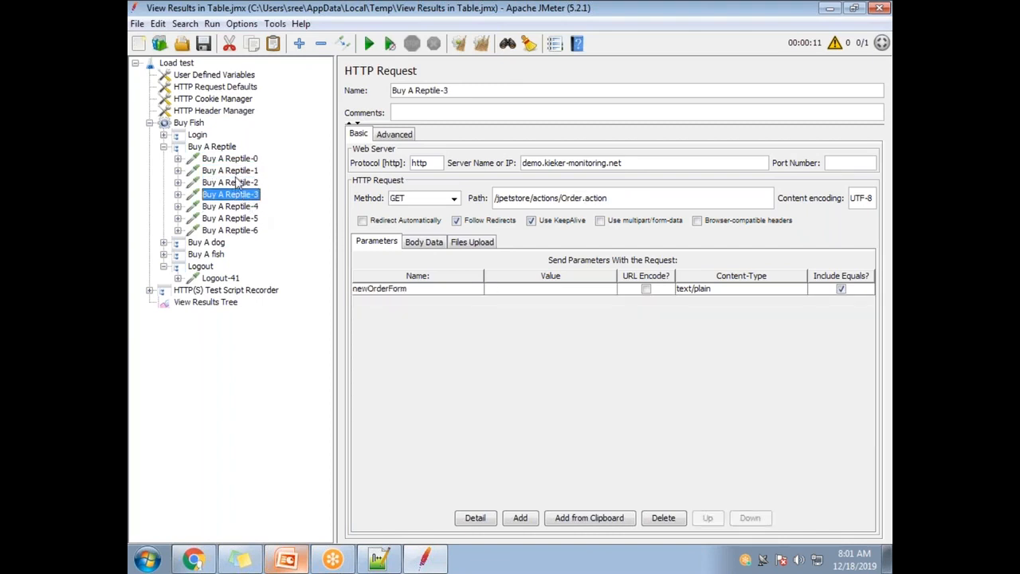
click(164, 147)
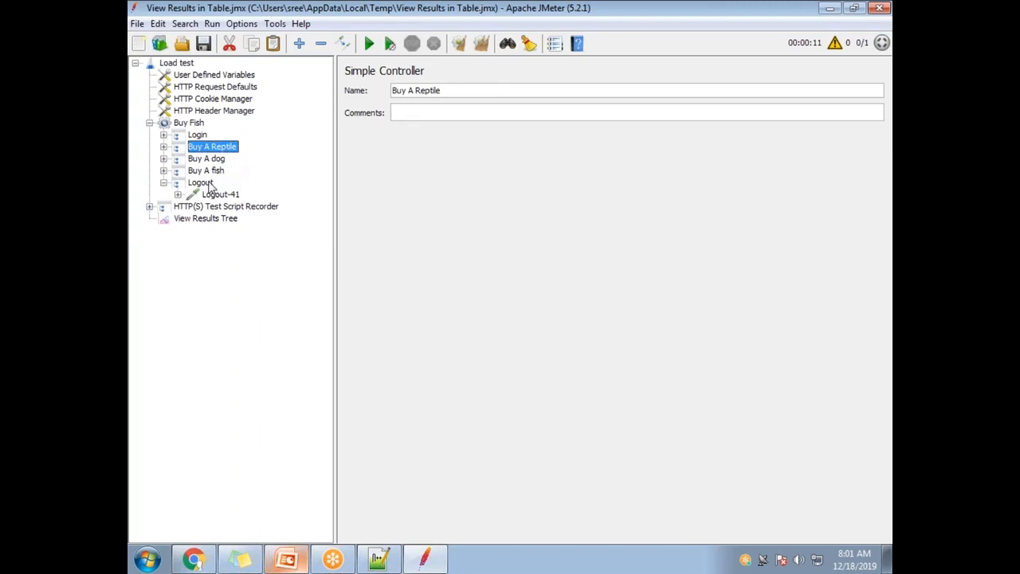
click(163, 182)
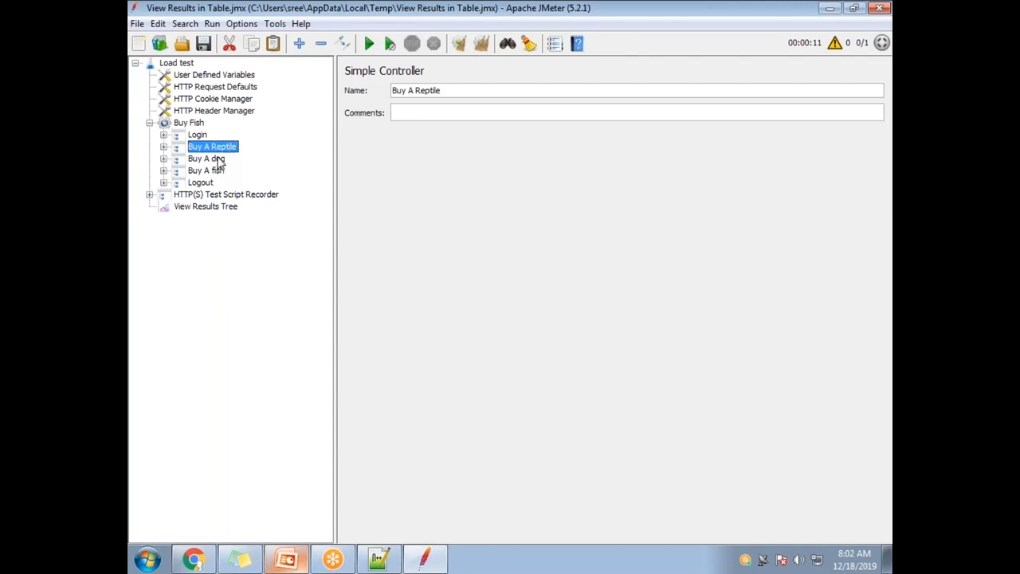
Check the Buy Fish thread group's loop count, then add an Interleave Controller to it between Login and Buy A Reptile.
click(194, 124)
drag(484, 239, 436, 237)
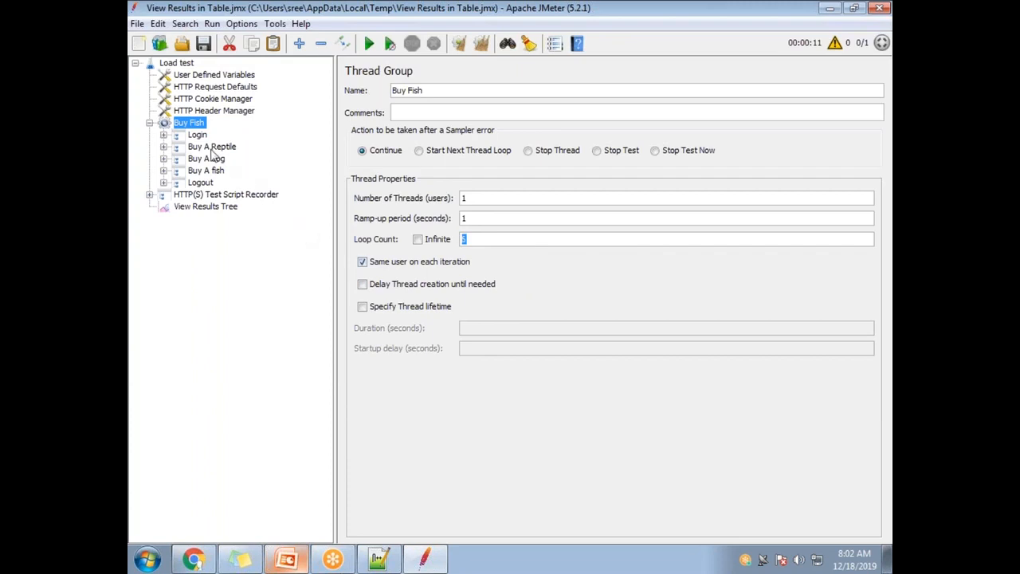
right_click(194, 124)
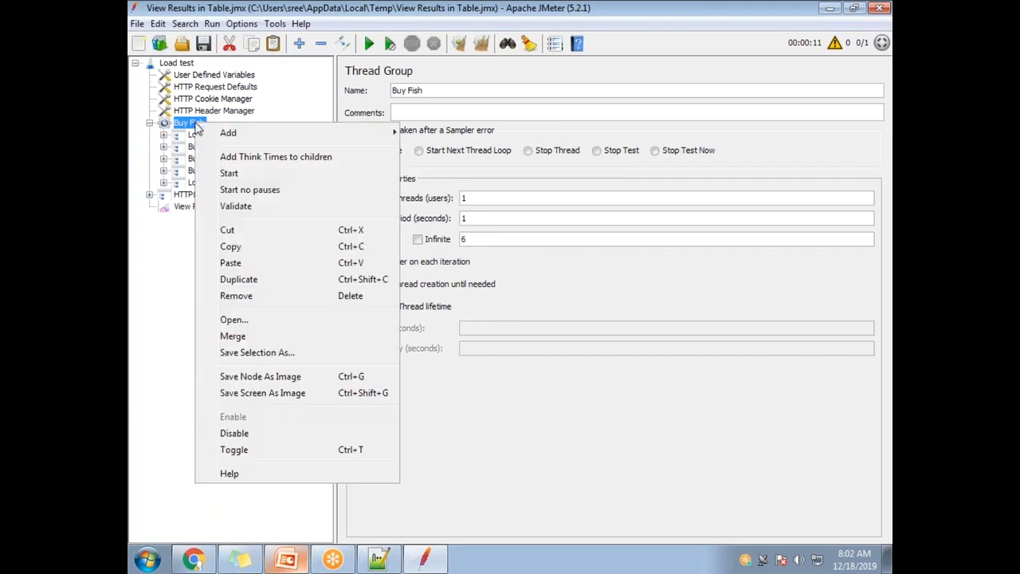
mouse_move(239, 133)
mouse_move(465, 159)
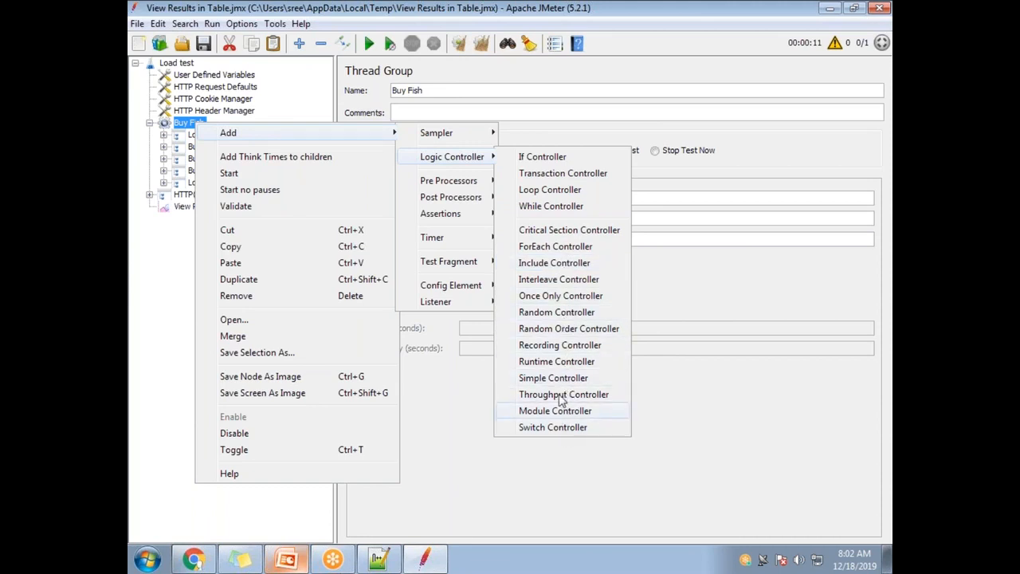
click(557, 281)
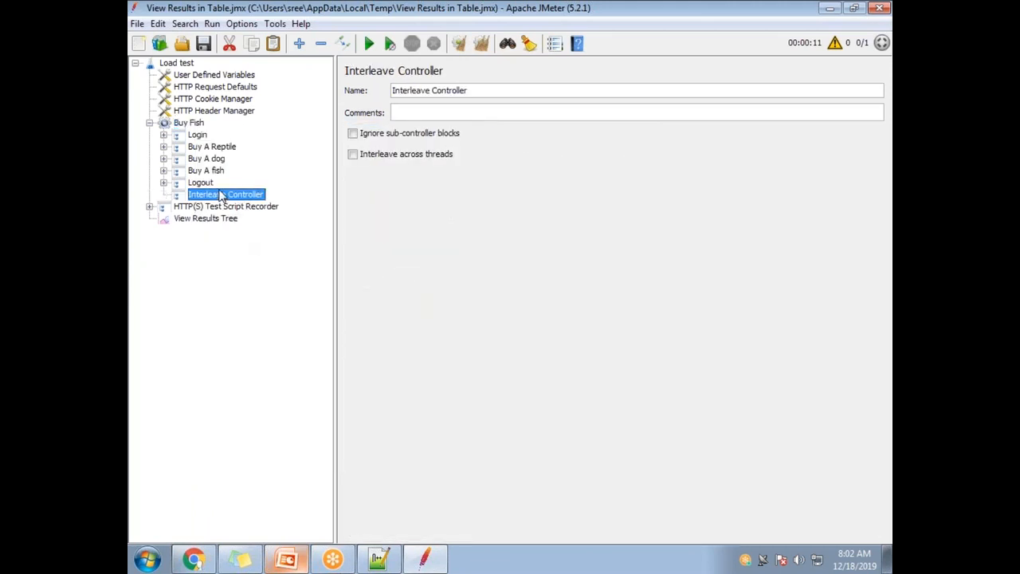
drag(228, 199, 229, 157)
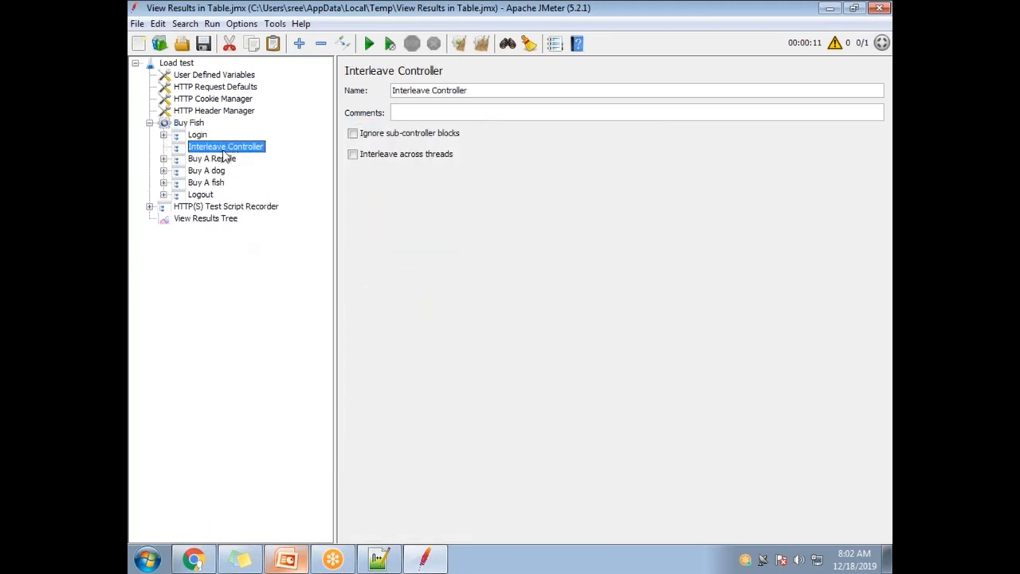
Move the Buy A Reptile, Buy A dog and Buy A fish controllers into the Interleave Controller.
click(218, 161)
ctrl+click(215, 170)
ctrl+click(215, 183)
drag(215, 183, 232, 159)
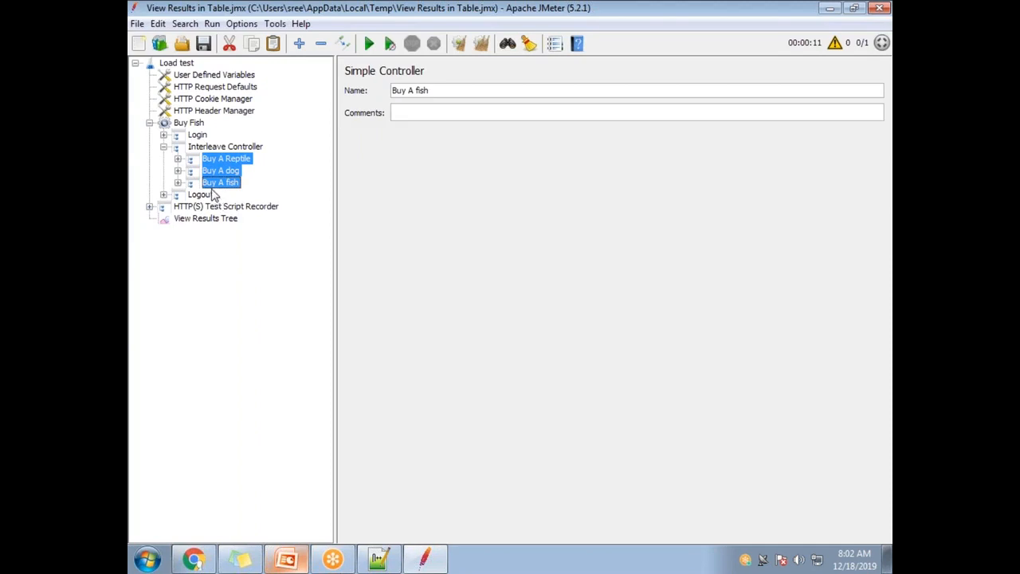
Review the Logout and Login controllers and the three purchase controllers nested in the Interleave Controller.
click(203, 195)
click(198, 136)
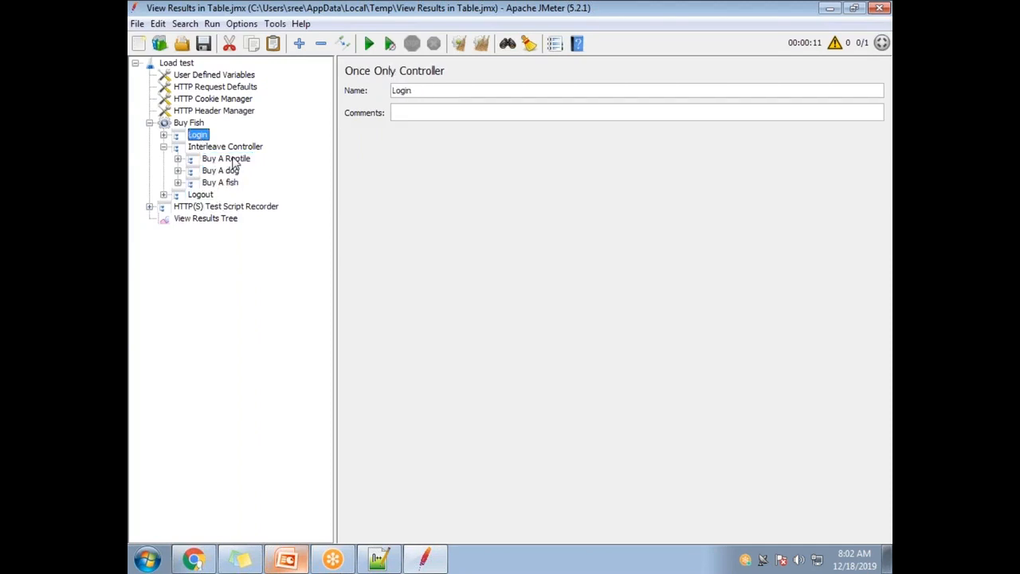
click(234, 161)
click(231, 182)
click(229, 171)
click(228, 160)
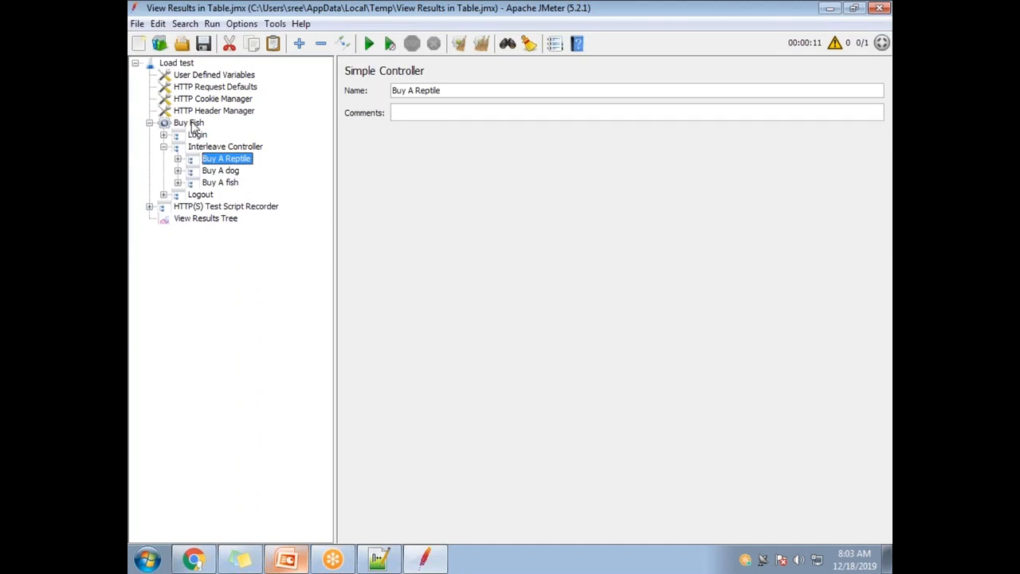
Clear the previous results in View Results Tree and run the test plan with the Interleave Controller.
click(192, 124)
click(209, 149)
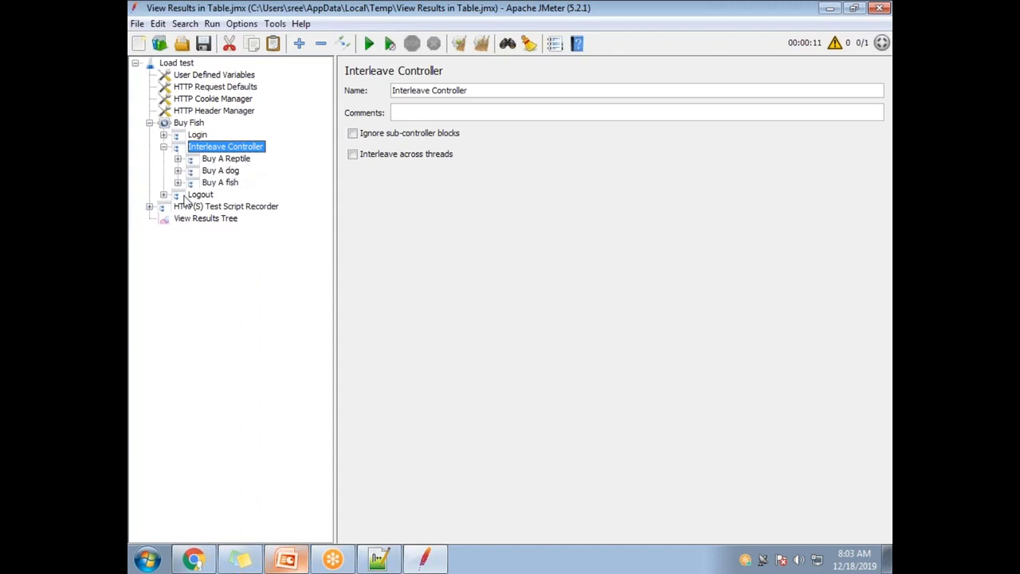
click(203, 220)
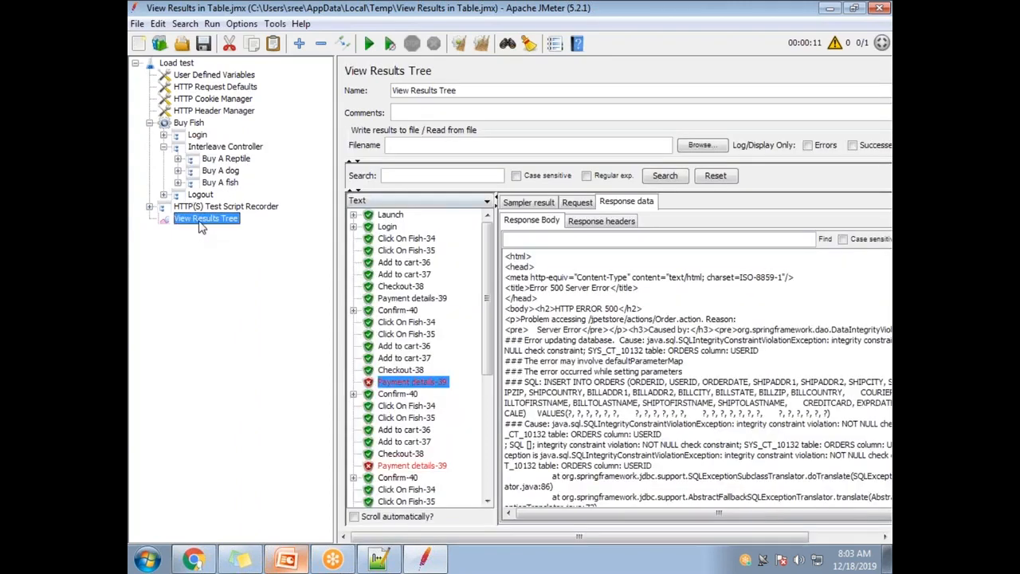
click(480, 44)
click(369, 44)
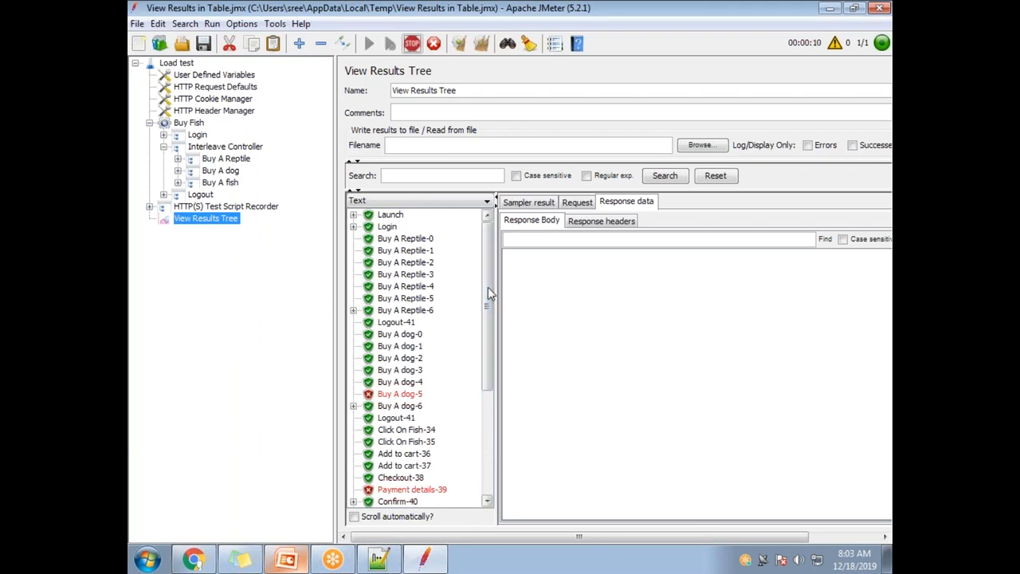
Examine the order of the Reptile, dog, fish and Logout samples across the iterations in View Results Tree.
drag(487, 300, 495, 427)
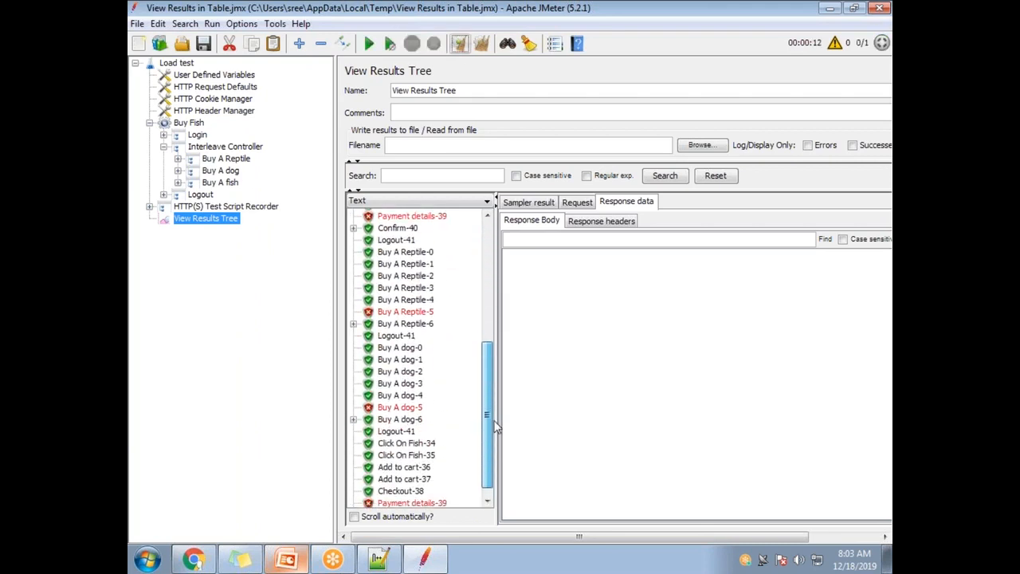
drag(494, 421, 485, 292)
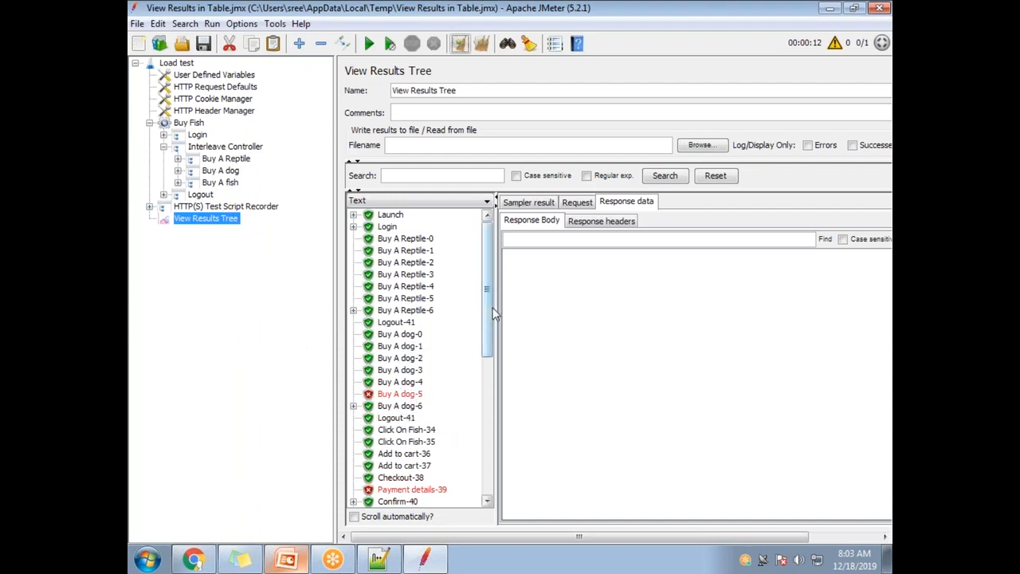
click(353, 407)
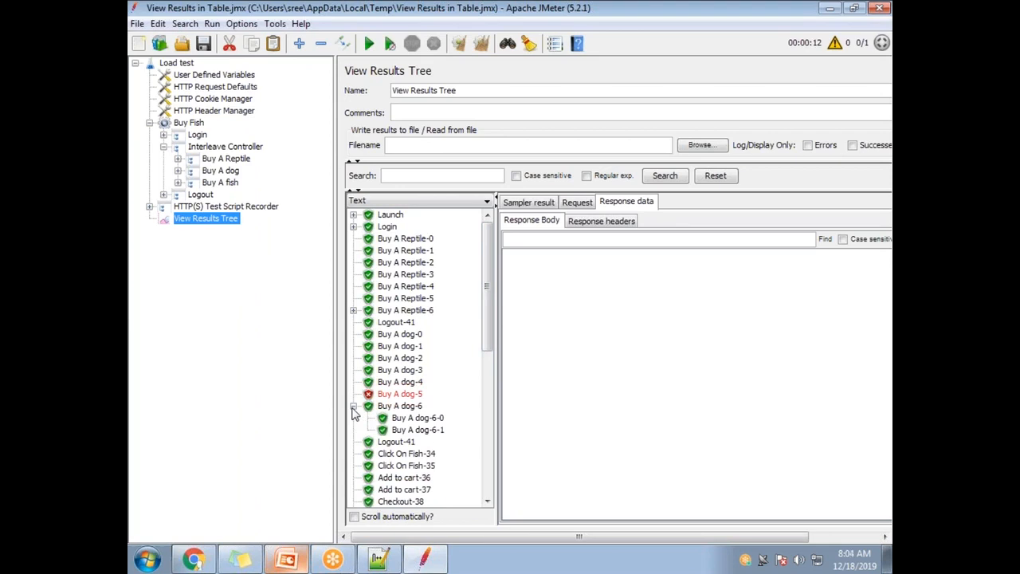
click(353, 407)
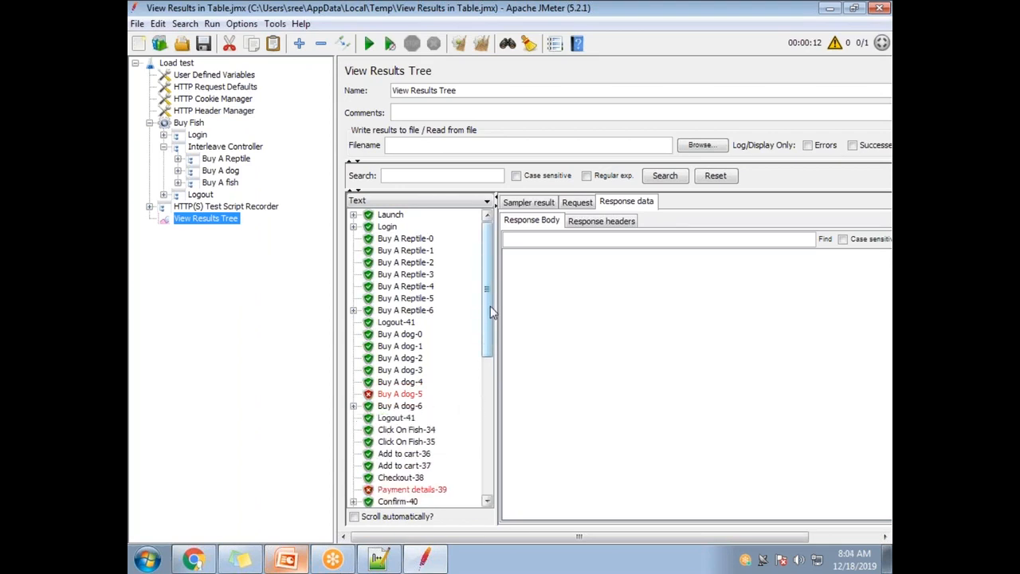
scroll(492, 312, down, 4)
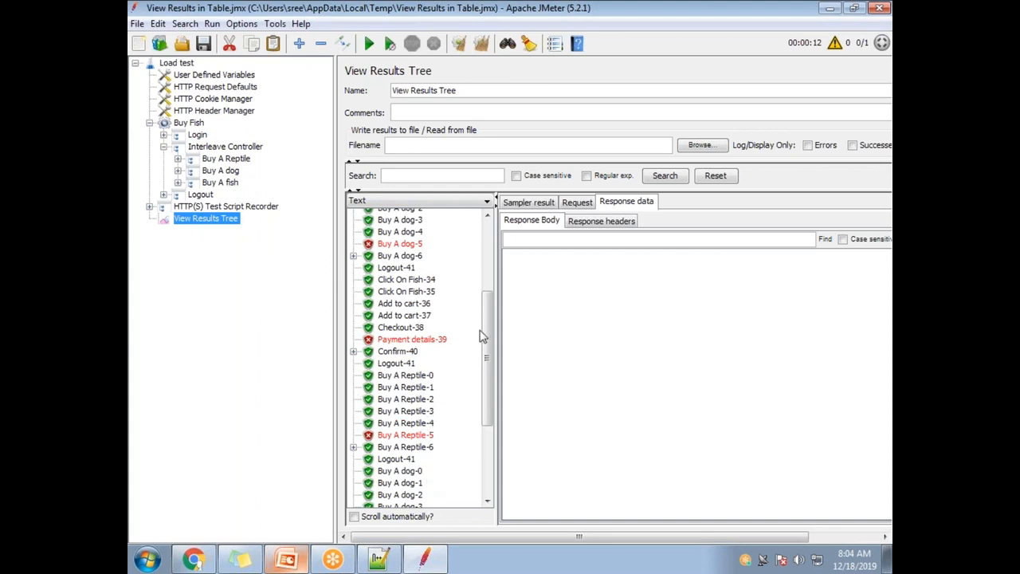
scroll(489, 330, up, 2)
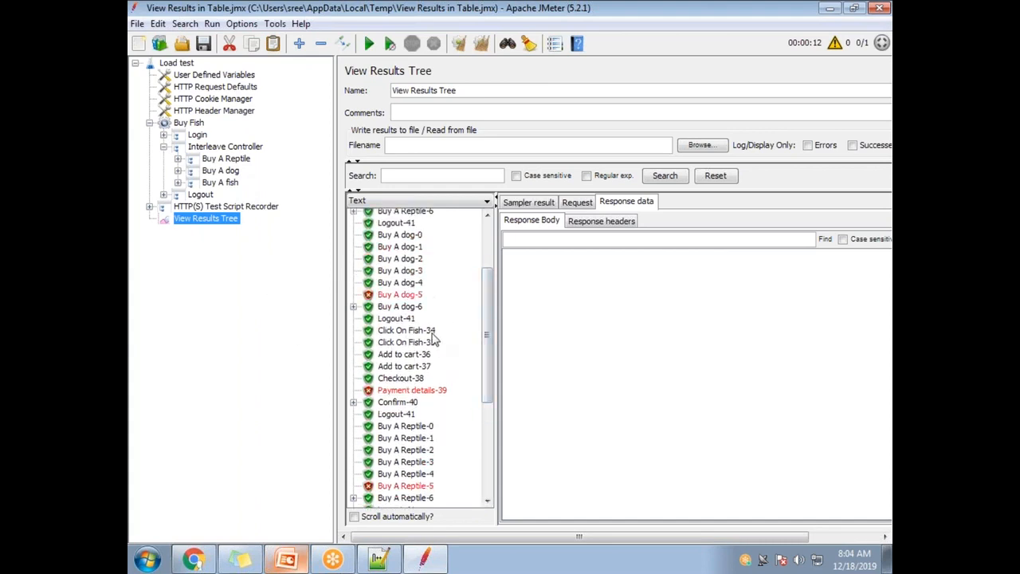
scroll(423, 319, down, 5)
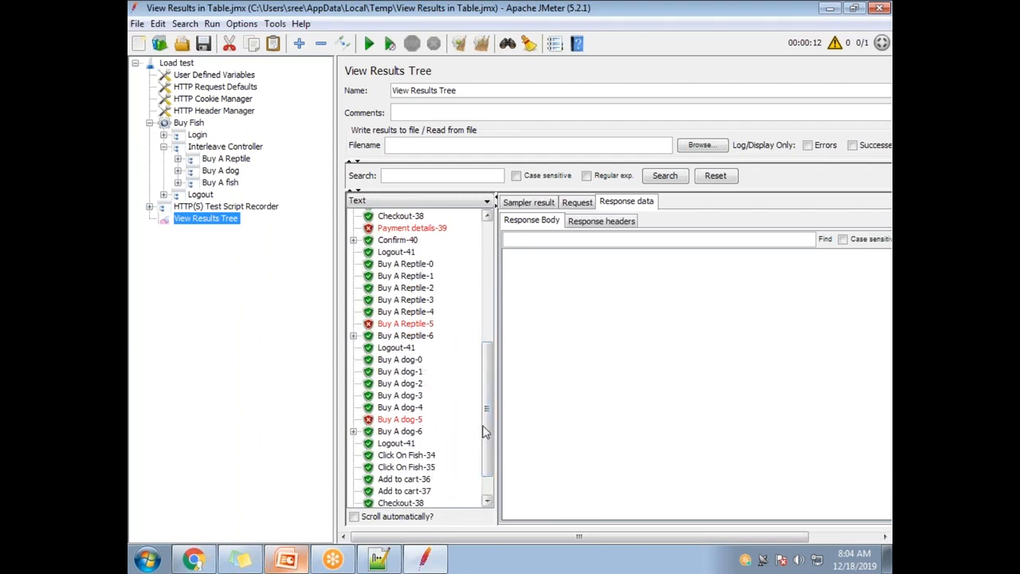
scroll(482, 435, down, 1)
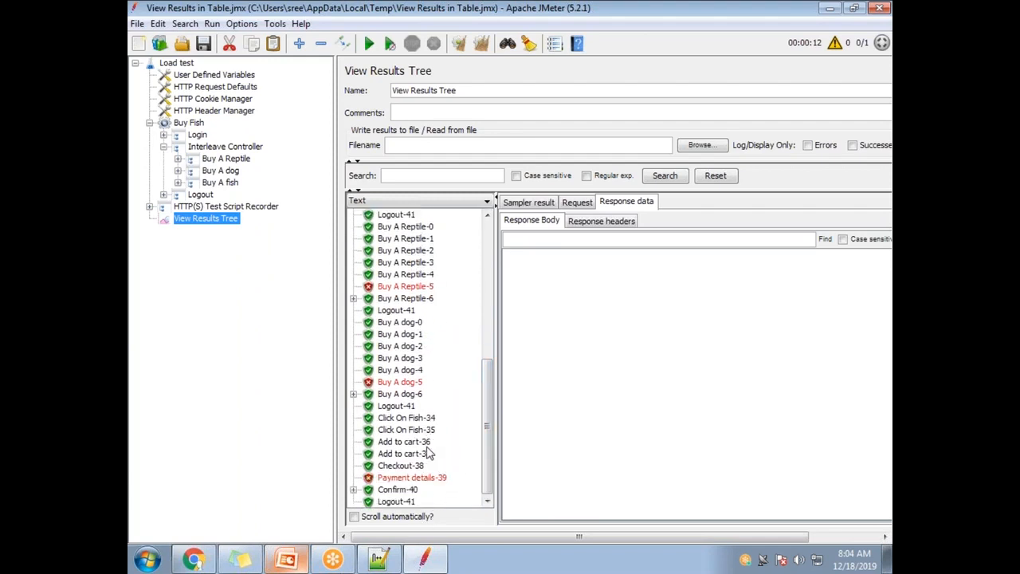
drag(486, 432, 488, 290)
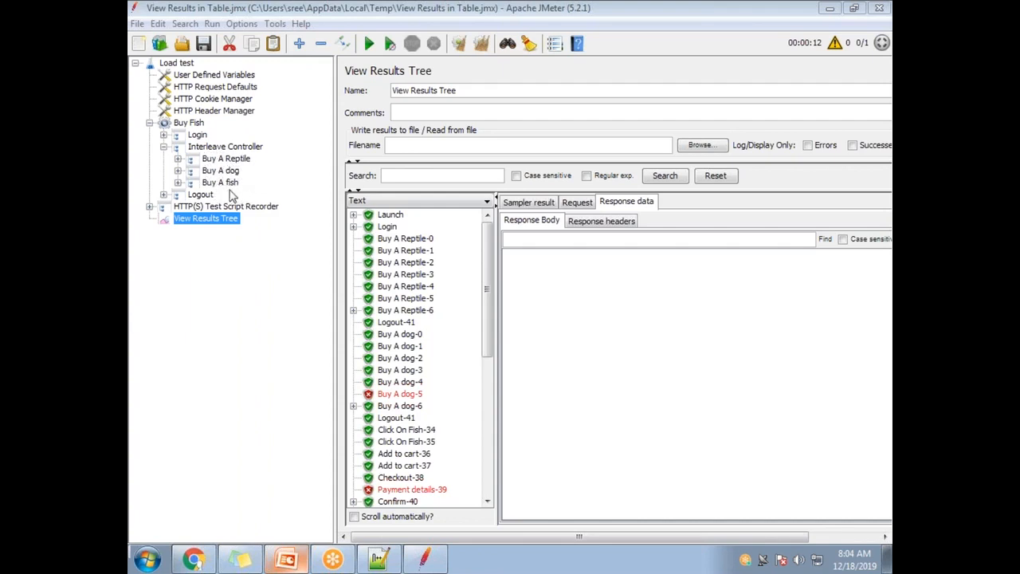
Try the Interleave across threads option on the Interleave Controller, and turn it back off.
click(186, 123)
click(223, 147)
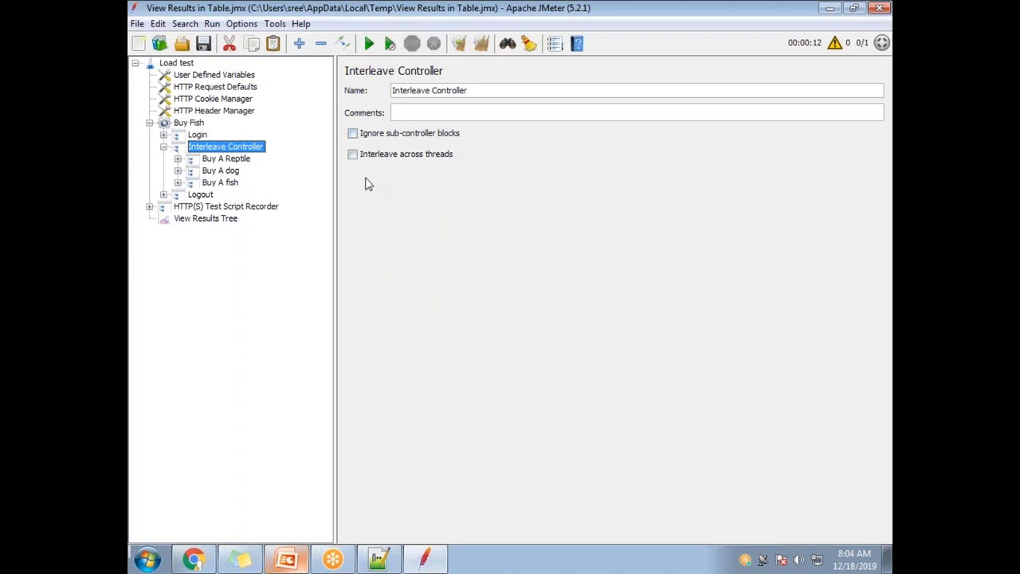
click(354, 156)
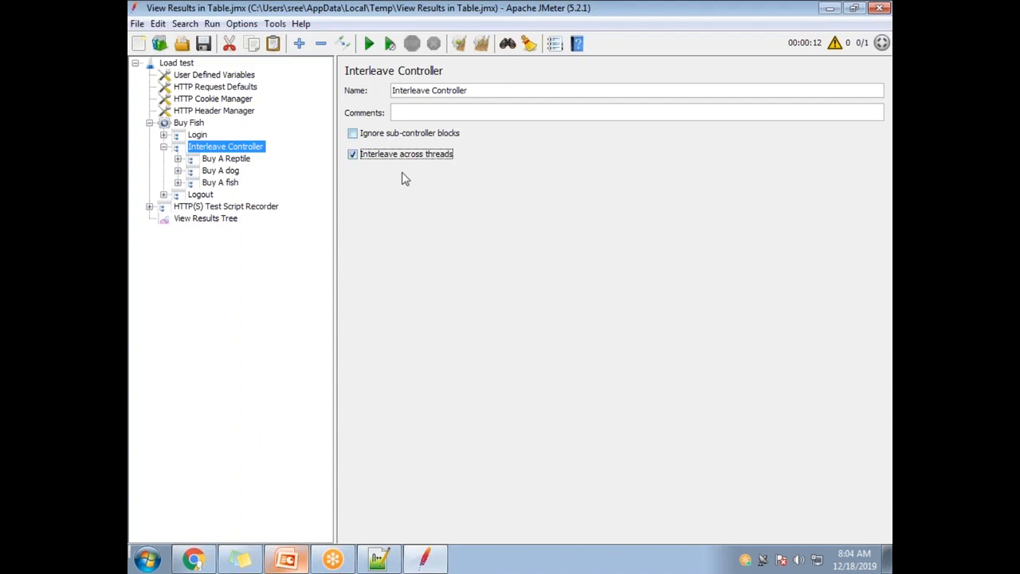
click(354, 155)
Check the Buy Fish thread group's settings and inspect the response of the first Logout-41 sample.
click(217, 220)
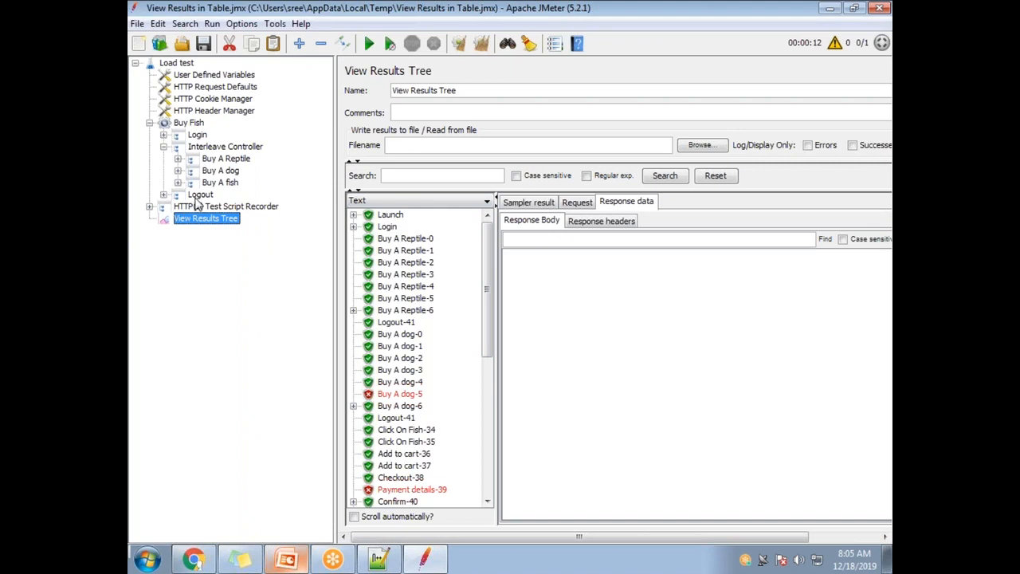
click(191, 123)
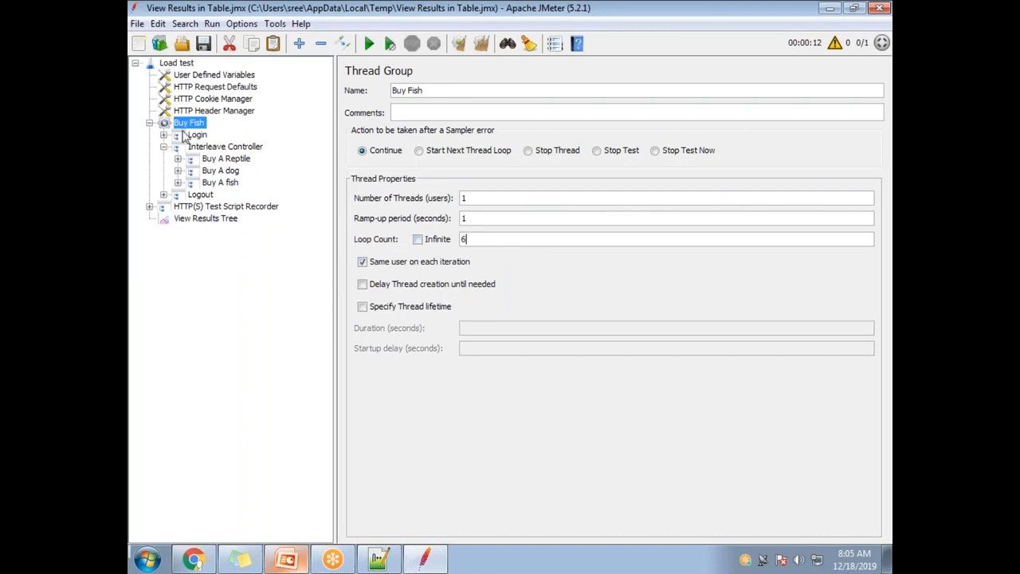
click(205, 220)
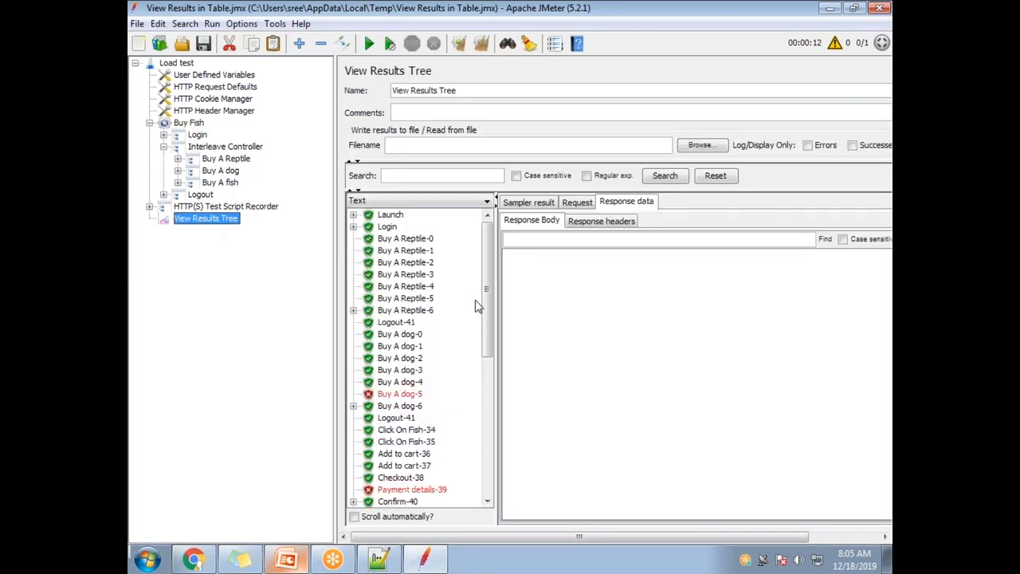
click(390, 324)
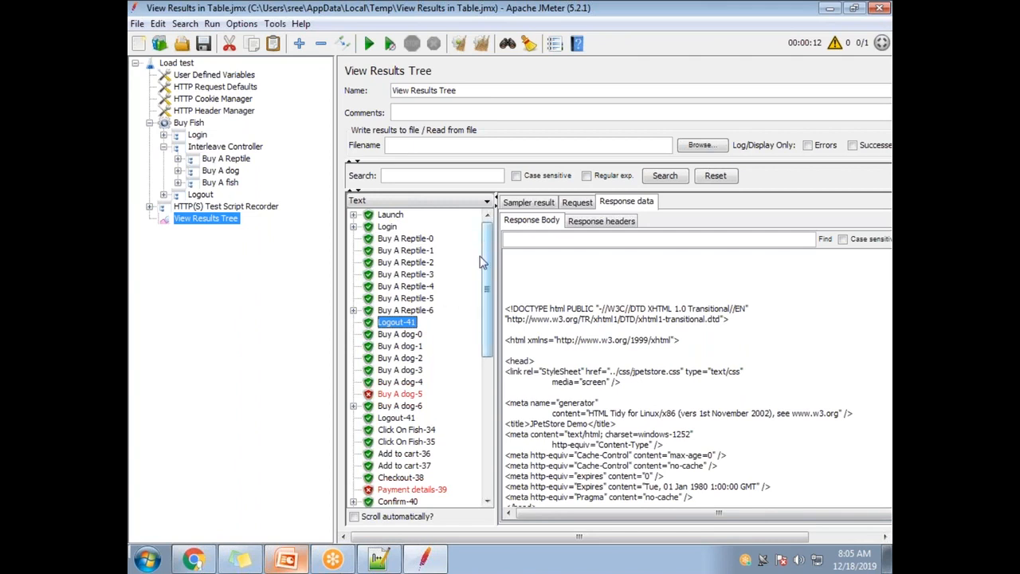
Clear the results, rerun the test plan and inspect the first Logout-41 sample's response.
click(482, 43)
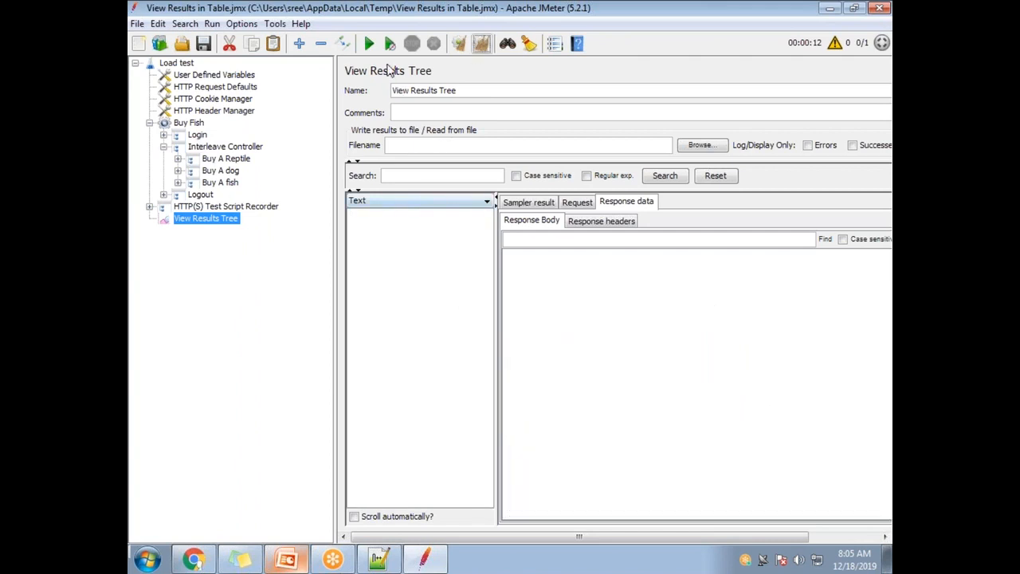
click(369, 43)
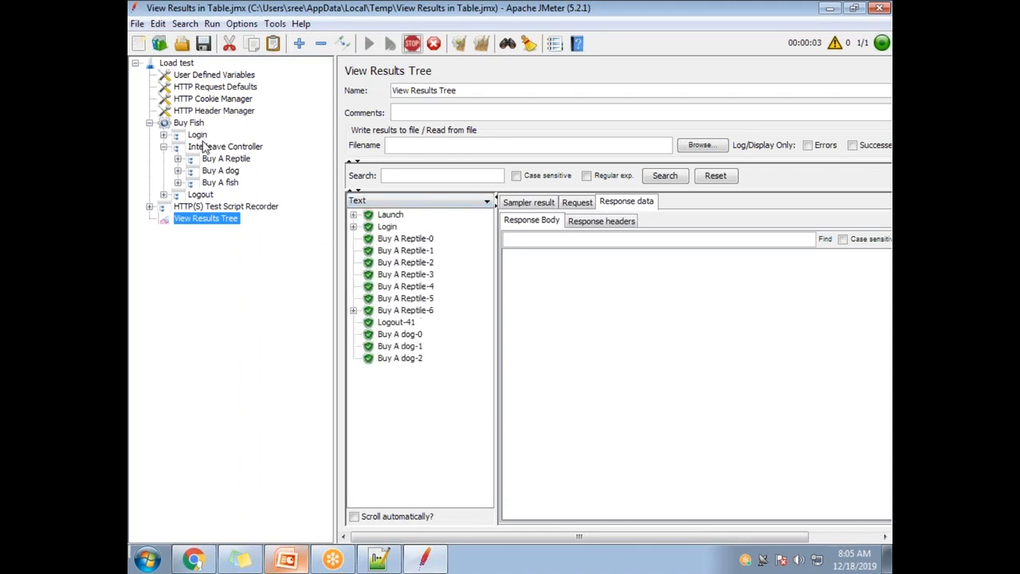
click(403, 323)
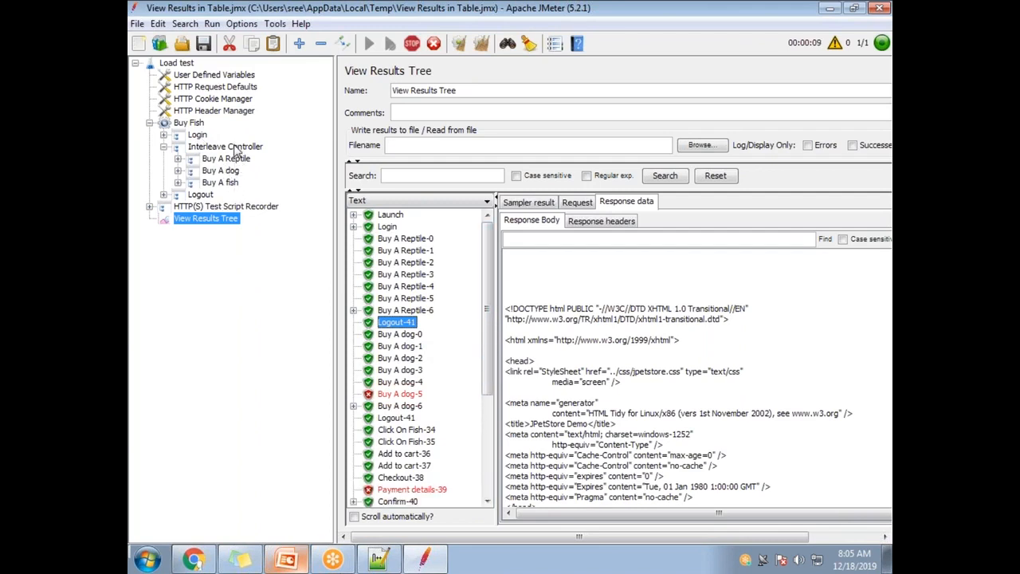
Disable Same user on each iteration in the Buy Fish thread group.
click(196, 124)
drag(482, 244, 444, 241)
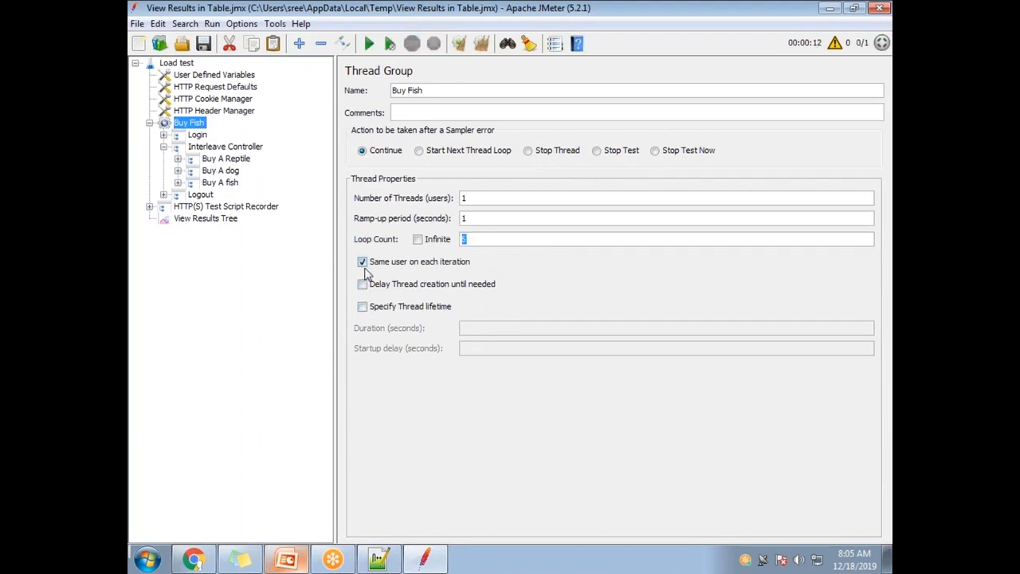
click(364, 262)
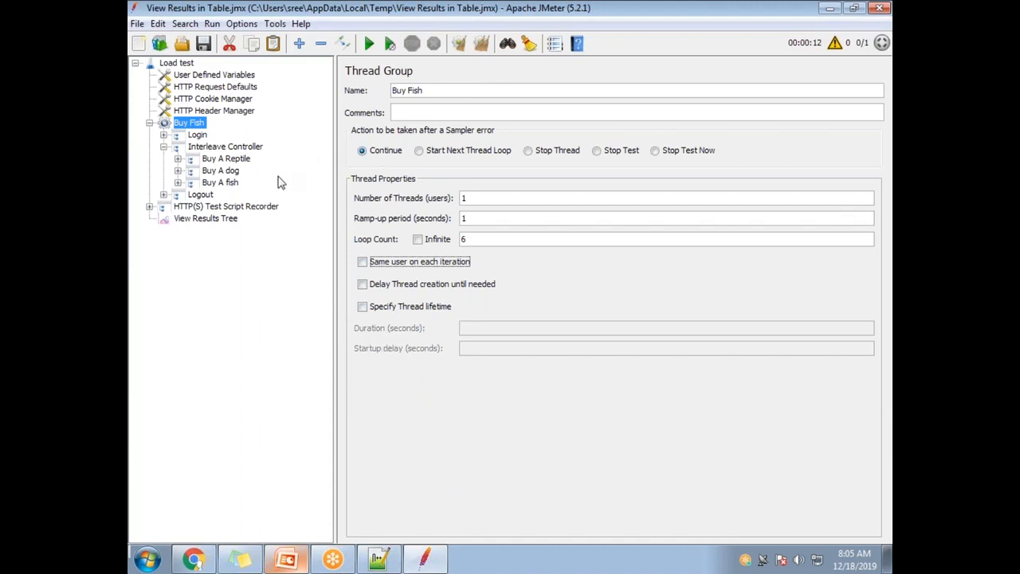
Clear the results, rerun the test plan and inspect the Logout-41 samples between the purchase iterations.
click(208, 221)
click(480, 43)
click(369, 43)
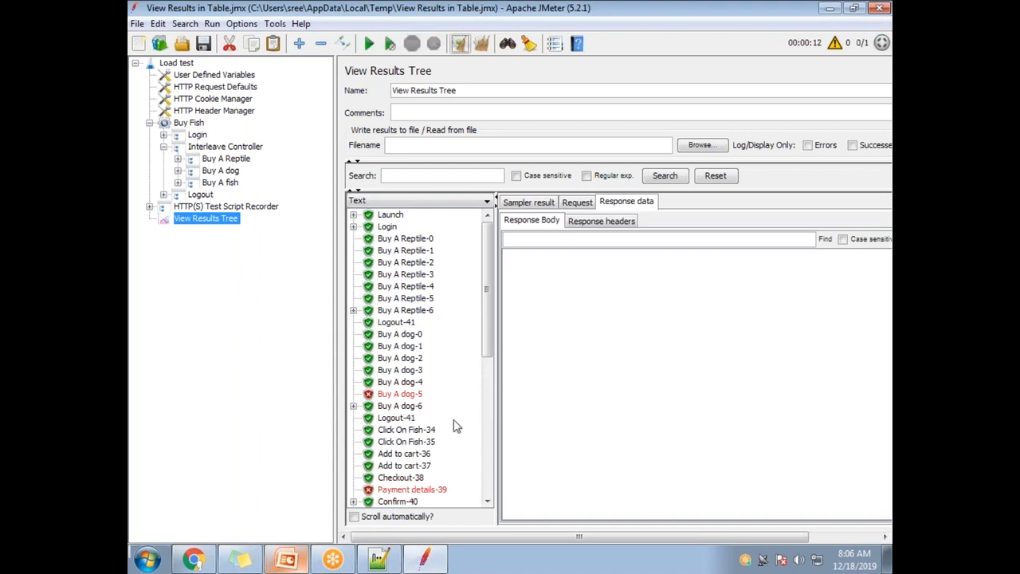
click(398, 418)
scroll(405, 430, down, 3)
click(399, 407)
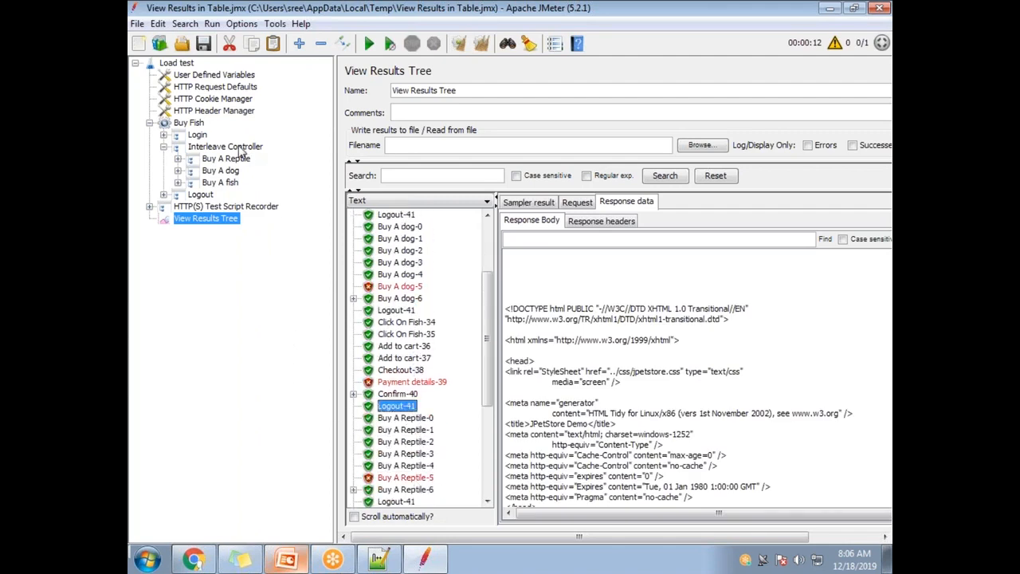
scroll(486, 315, up, 3)
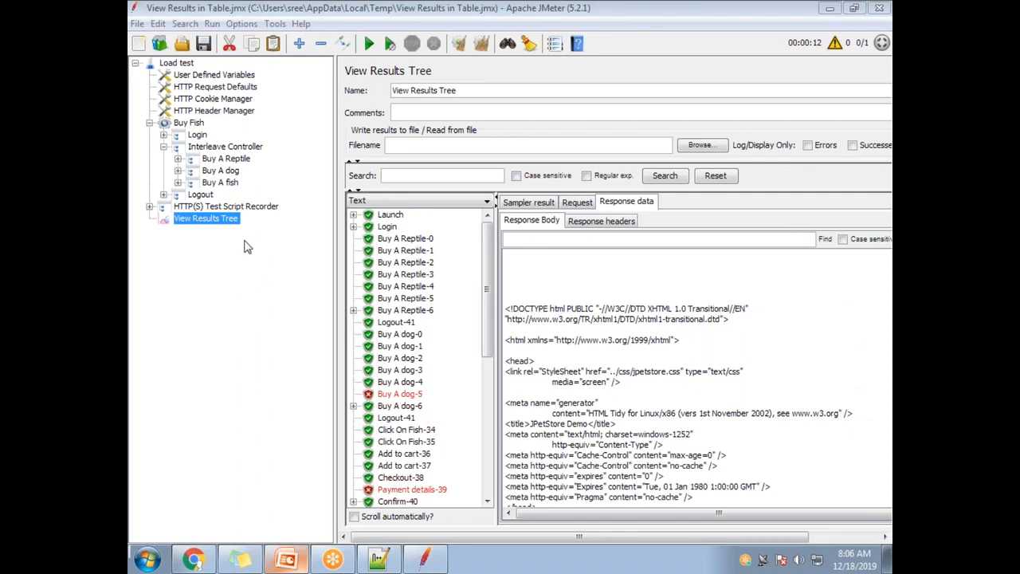
Insert a Simple Controller as the parent of the Login controller in Buy Fish and check the nesting.
click(197, 134)
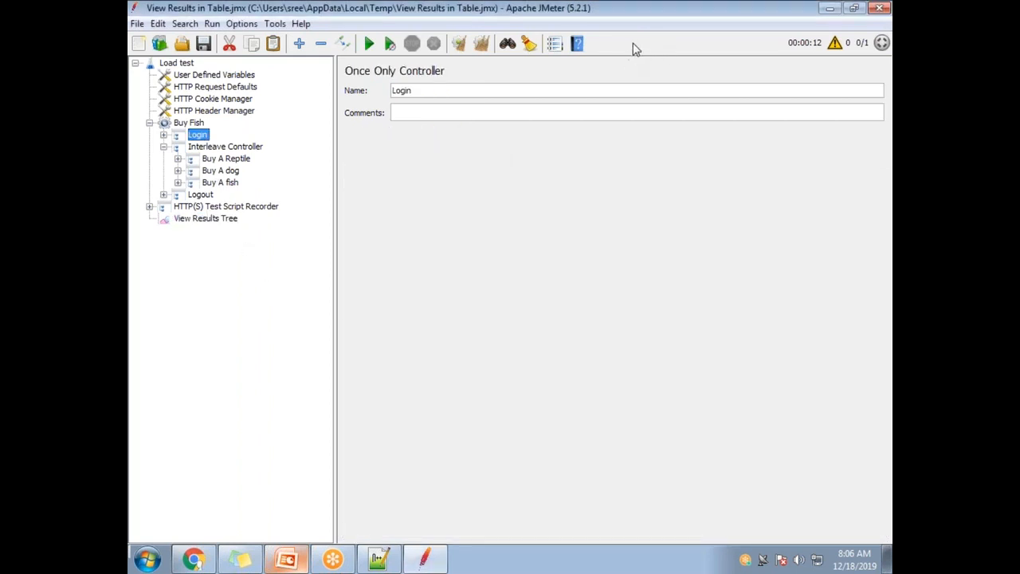
right_click(194, 135)
mouse_move(325, 214)
mouse_move(477, 219)
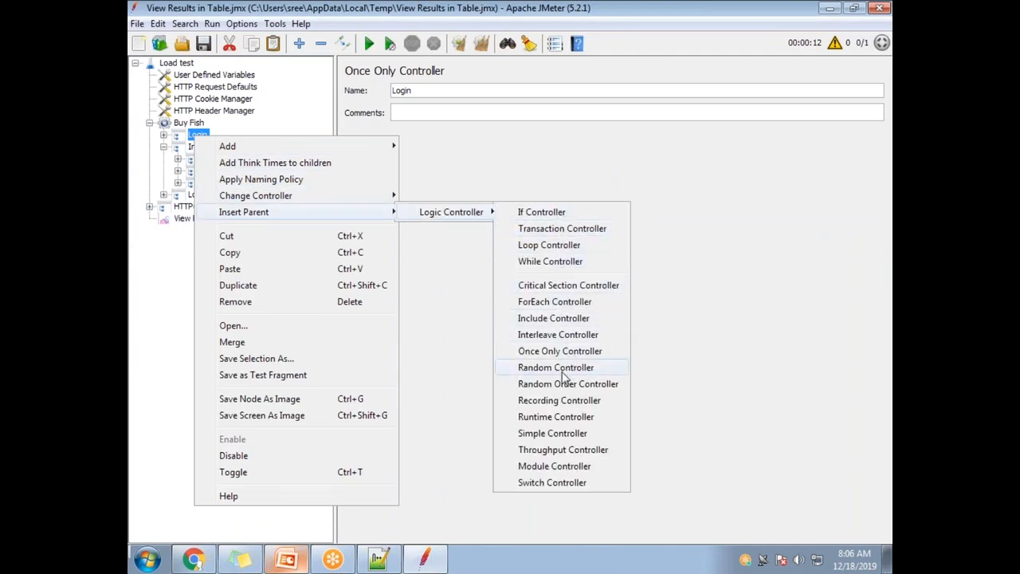
click(554, 434)
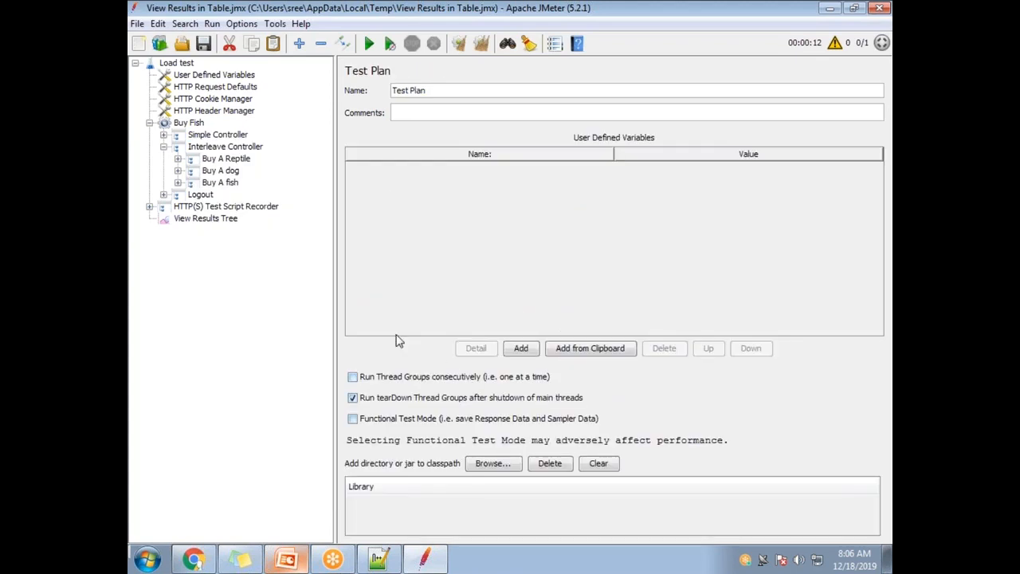
click(164, 136)
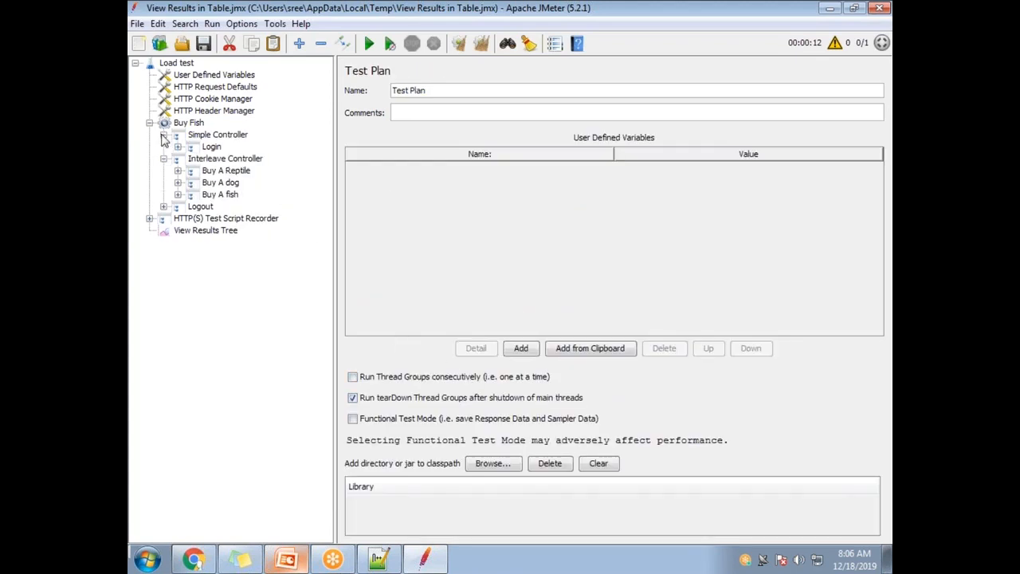
click(211, 134)
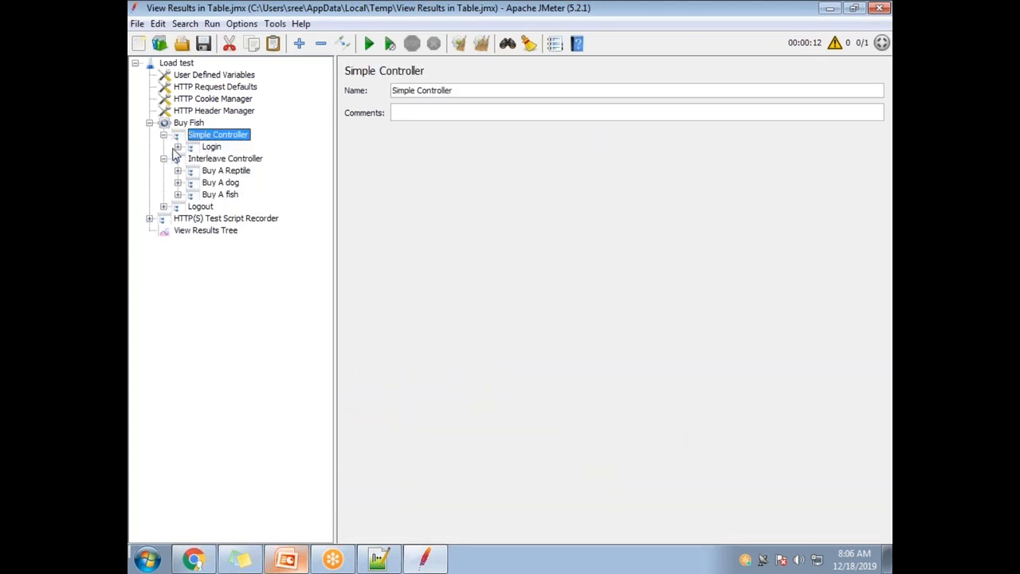
Change the Login controller under the Simple Controller from a Once Only Controller to a Simple Controller.
click(177, 148)
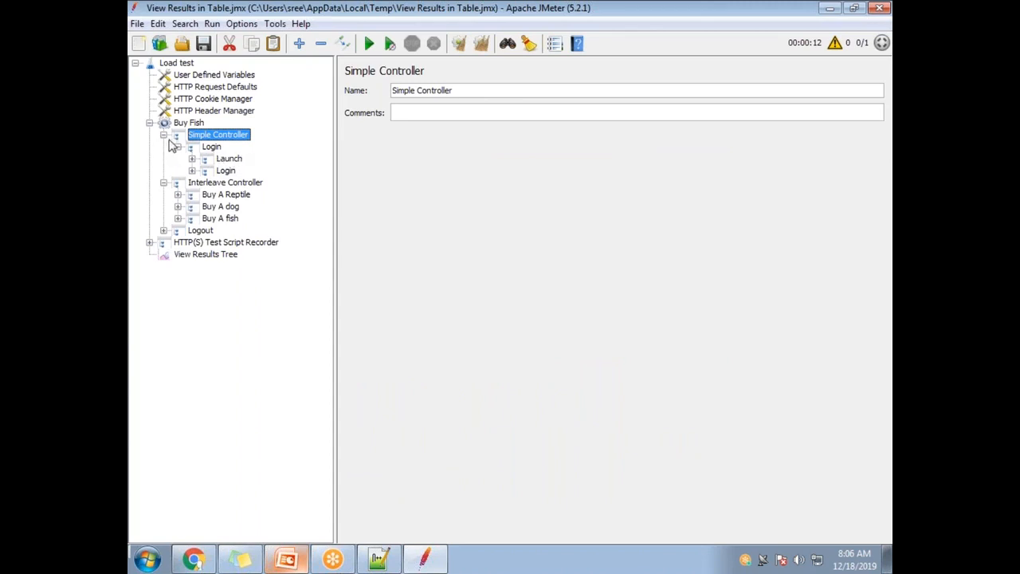
click(215, 150)
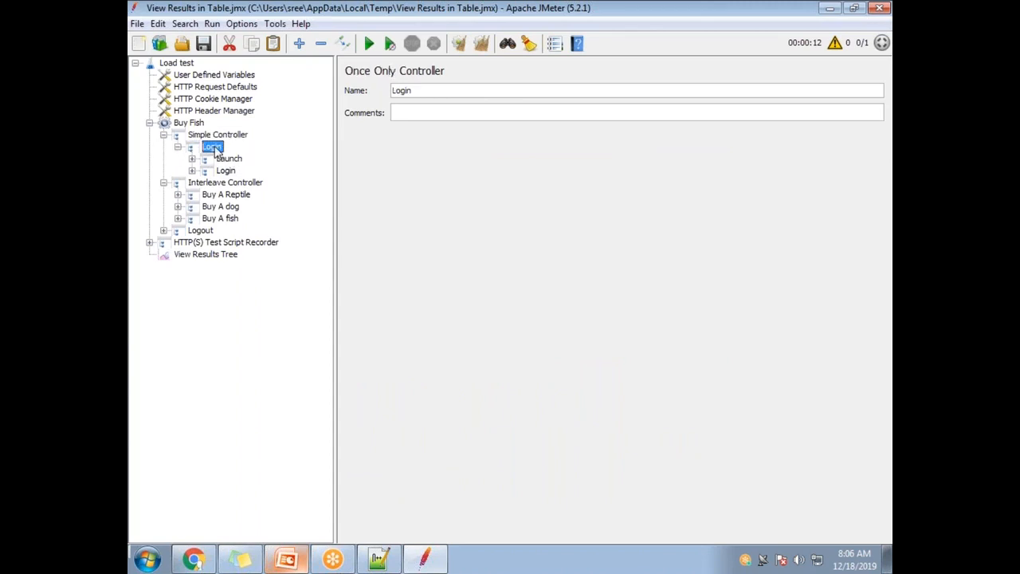
right_click(216, 150)
mouse_move(317, 210)
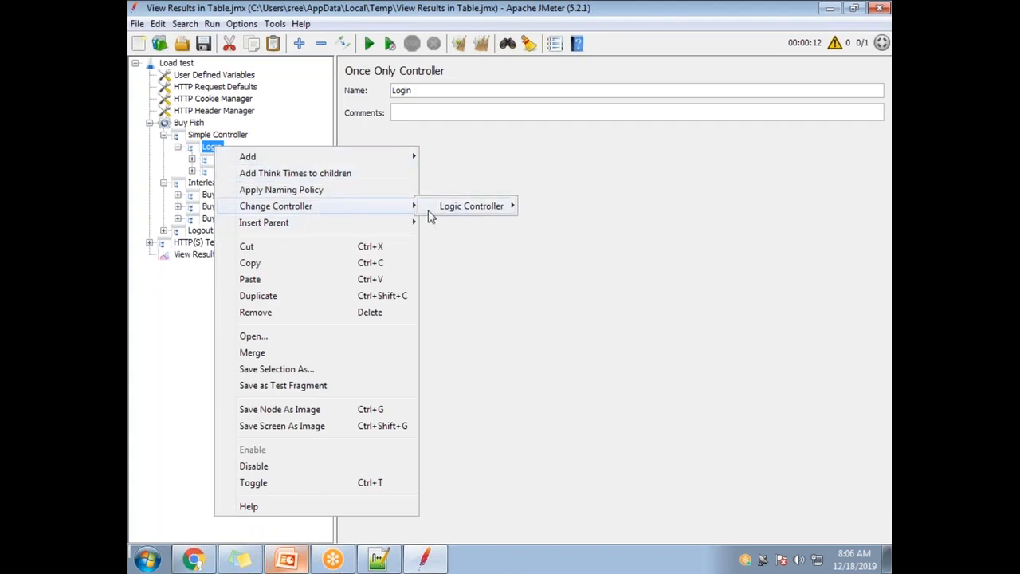
mouse_move(496, 207)
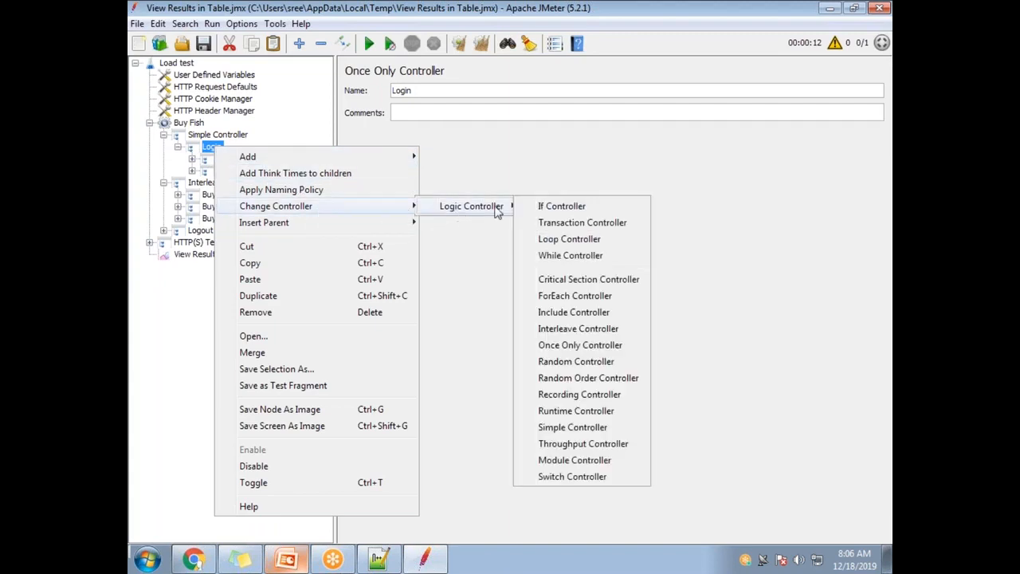
click(577, 427)
Move Login out to the Buy Fish thread group, delete the emptied Simple Controller, and place Login above the Interleave Controller.
click(228, 135)
drag(213, 150, 191, 124)
click(222, 135)
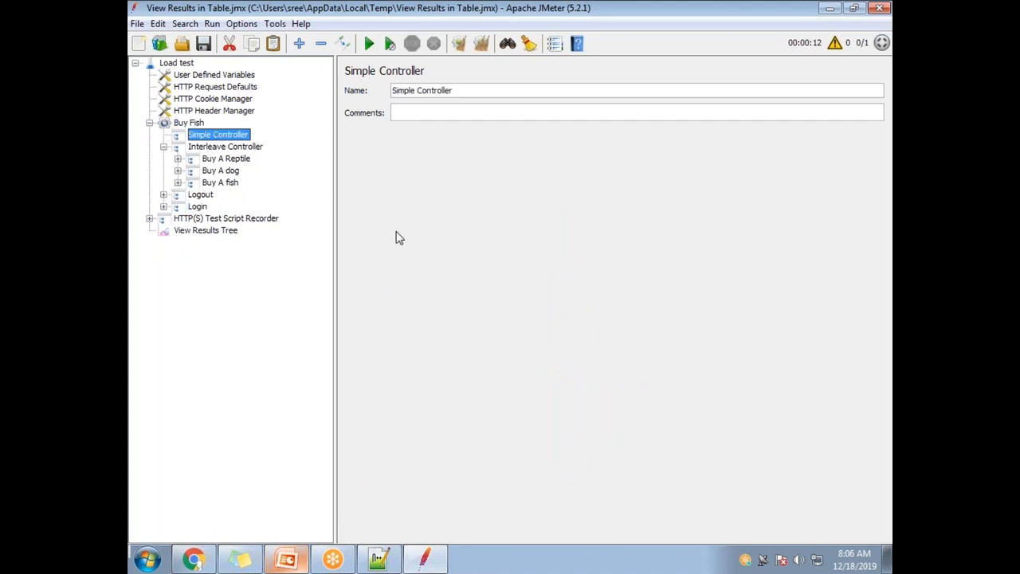
key(Delete)
click(478, 296)
drag(195, 196, 193, 132)
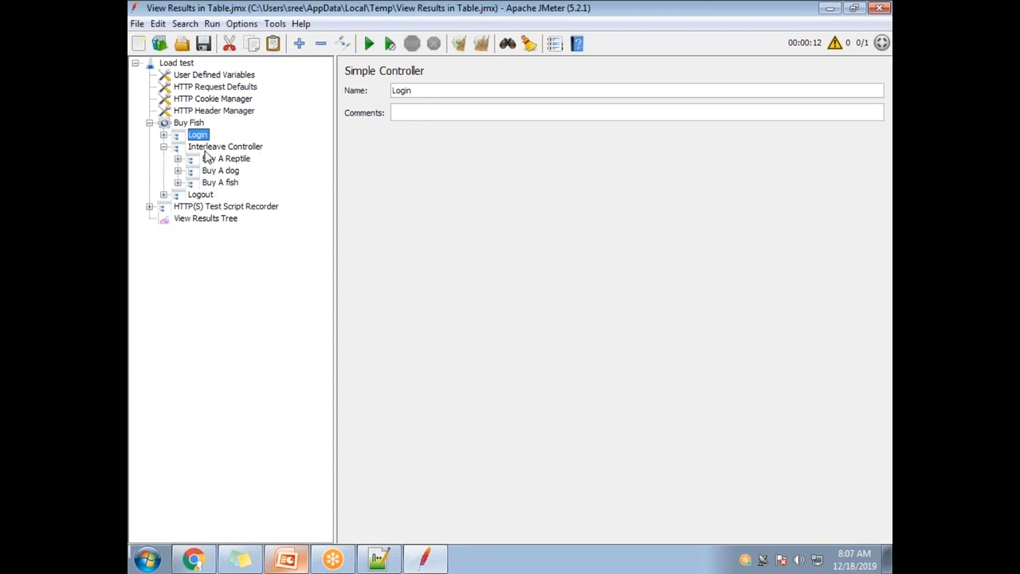
Clear the old results, rerun the test plan, examine the order of logins, purchases and logouts, and clear the results again.
click(215, 218)
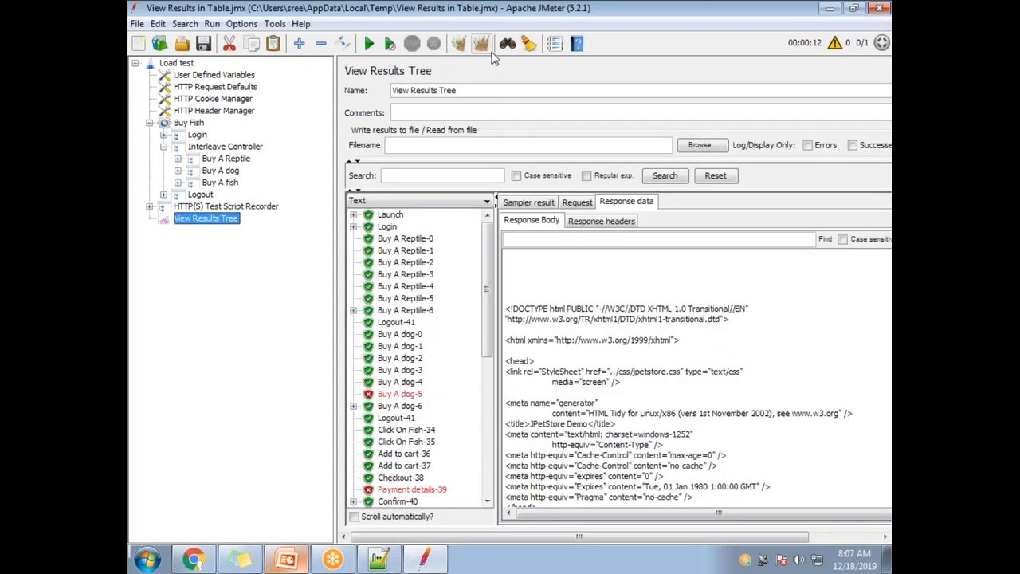
click(481, 45)
click(369, 44)
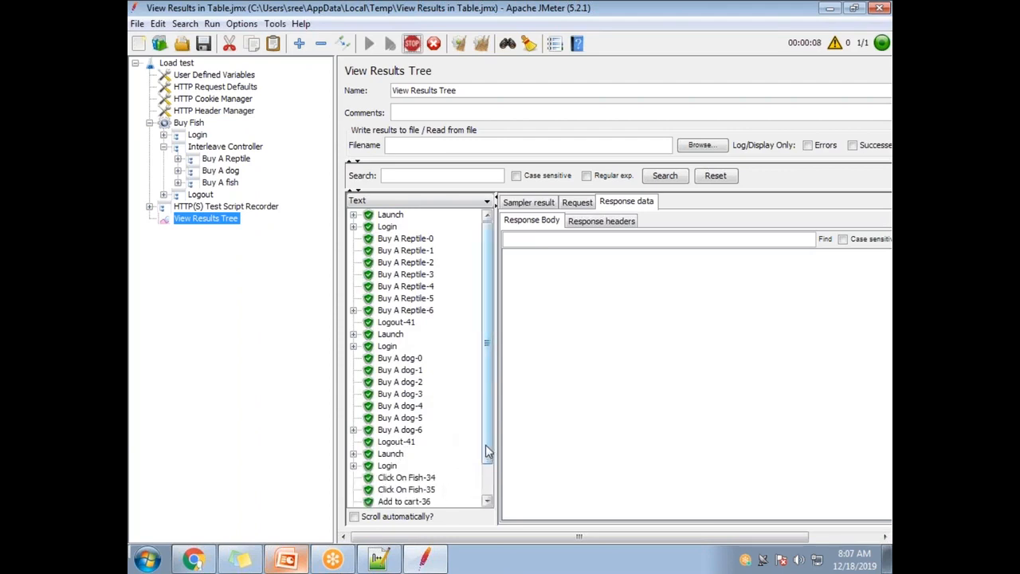
scroll(485, 445, down, 2)
scroll(476, 431, down, 3)
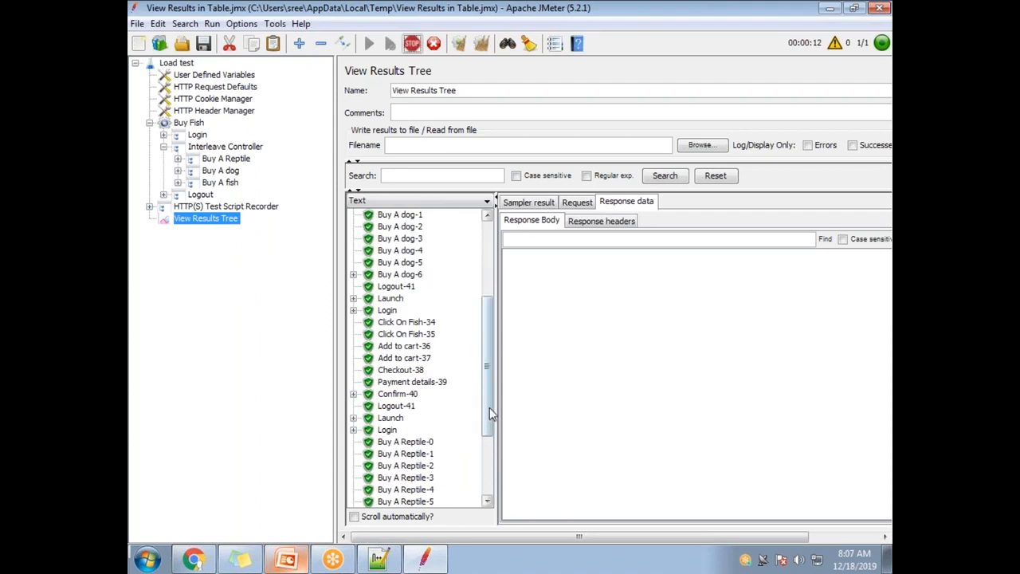
scroll(487, 409, down, 4)
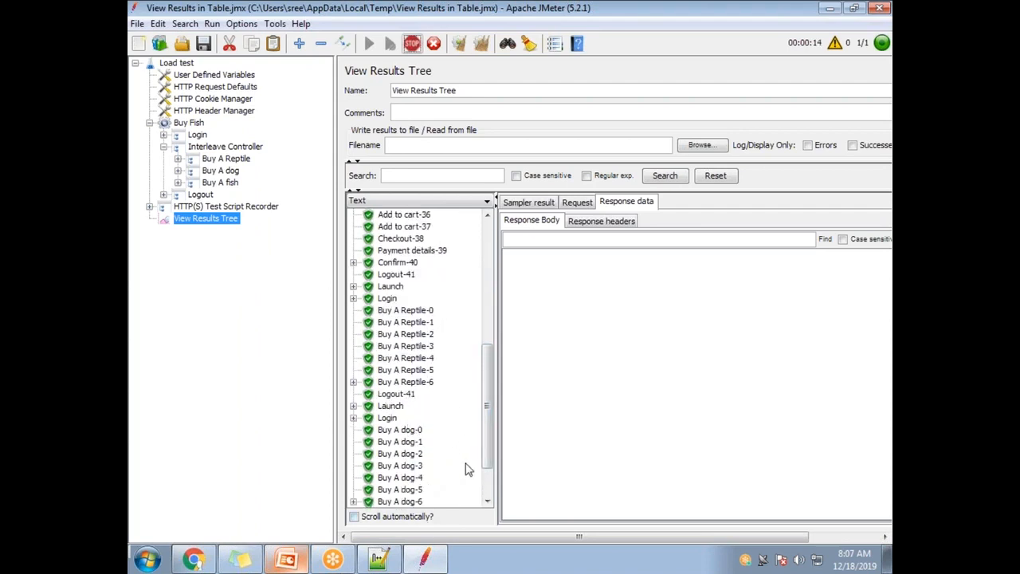
scroll(425, 465, down, 3)
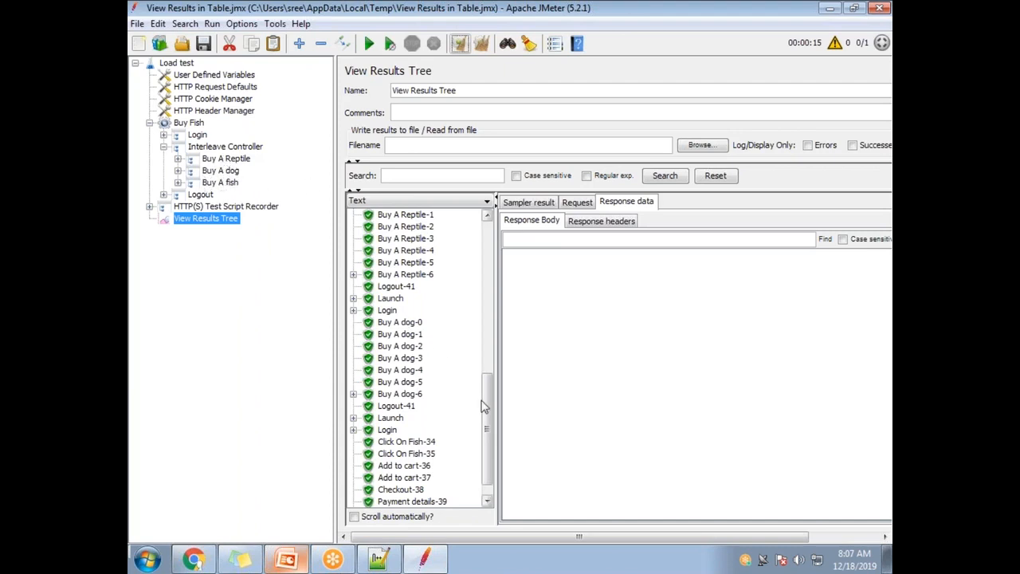
drag(489, 412, 470, 294)
scroll(471, 294, up, 2)
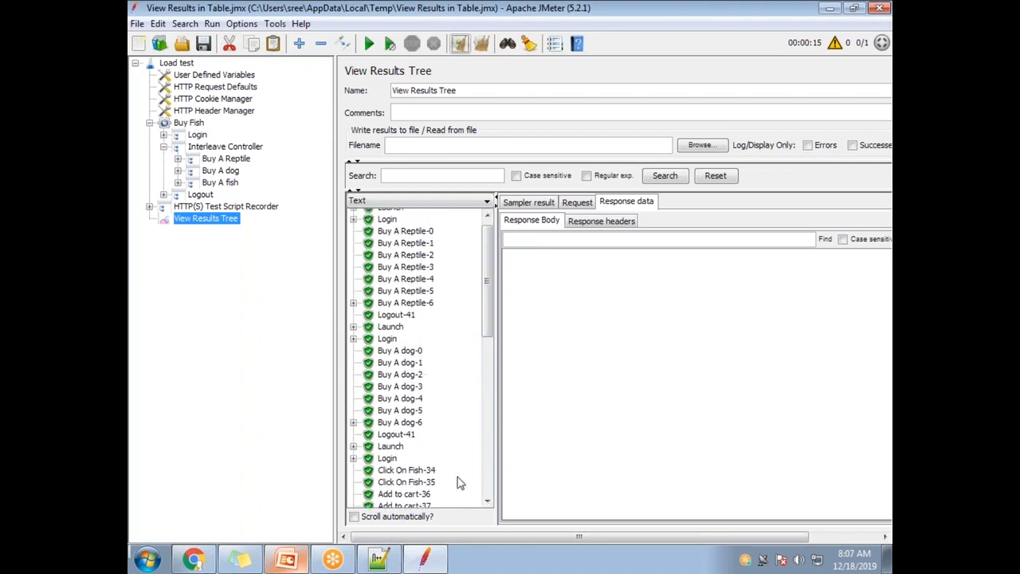
click(482, 43)
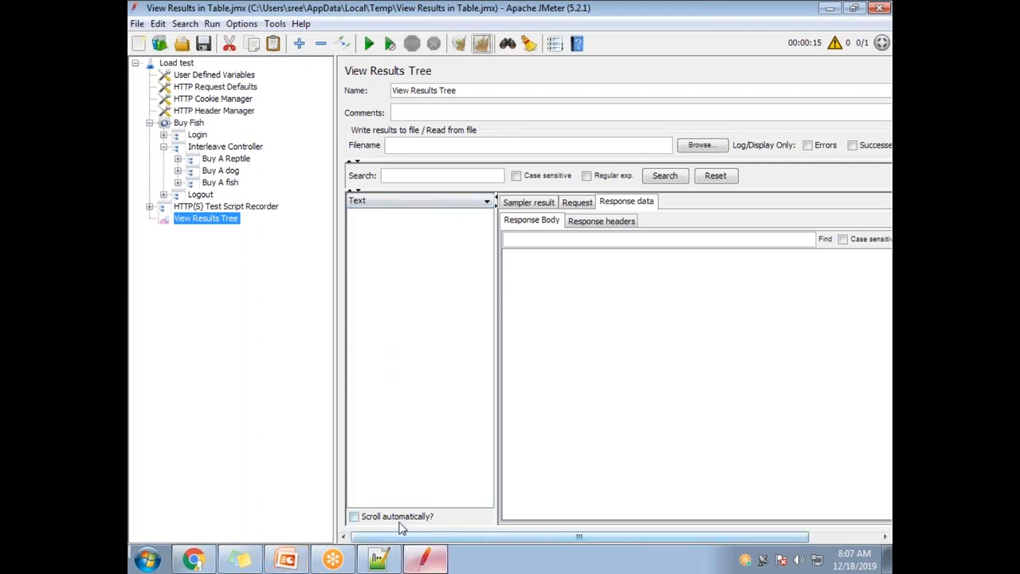
Switch to the PowerPoint slide on the Interleave Controller, add an empty last bullet and highlight the question about multiple threads.
click(378, 562)
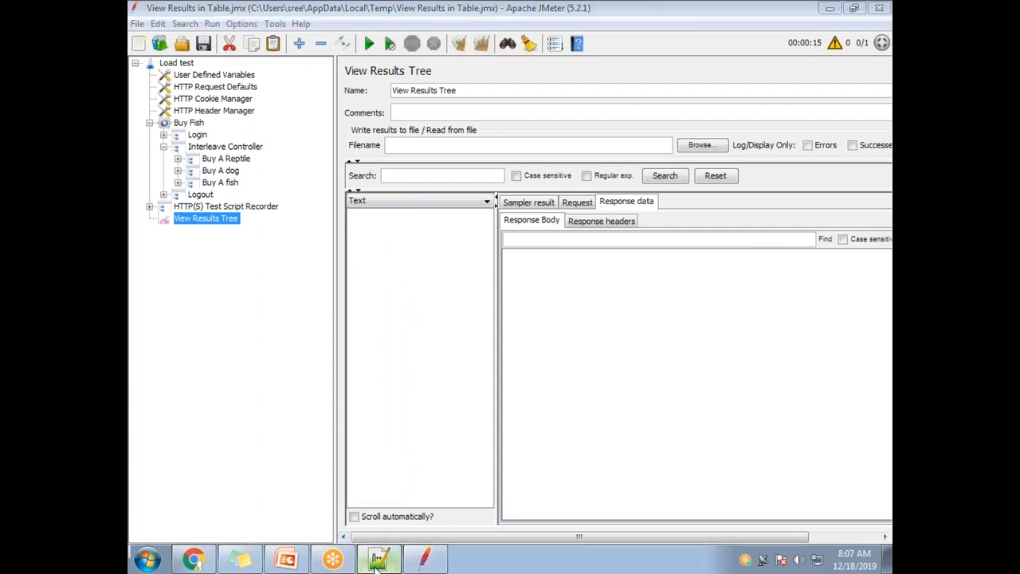
click(378, 562)
click(286, 560)
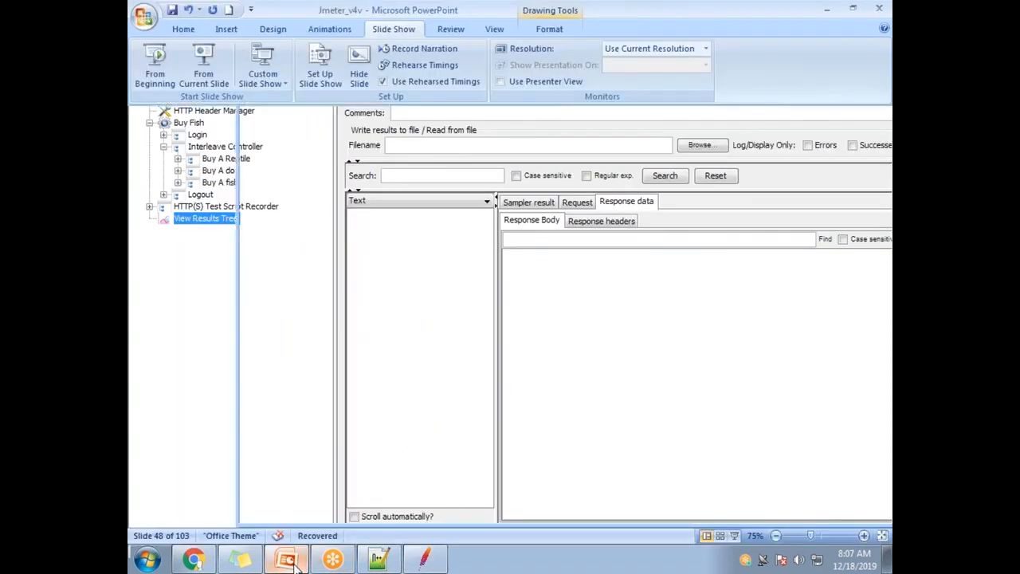
drag(263, 413, 569, 411)
key(End)
key(Return)
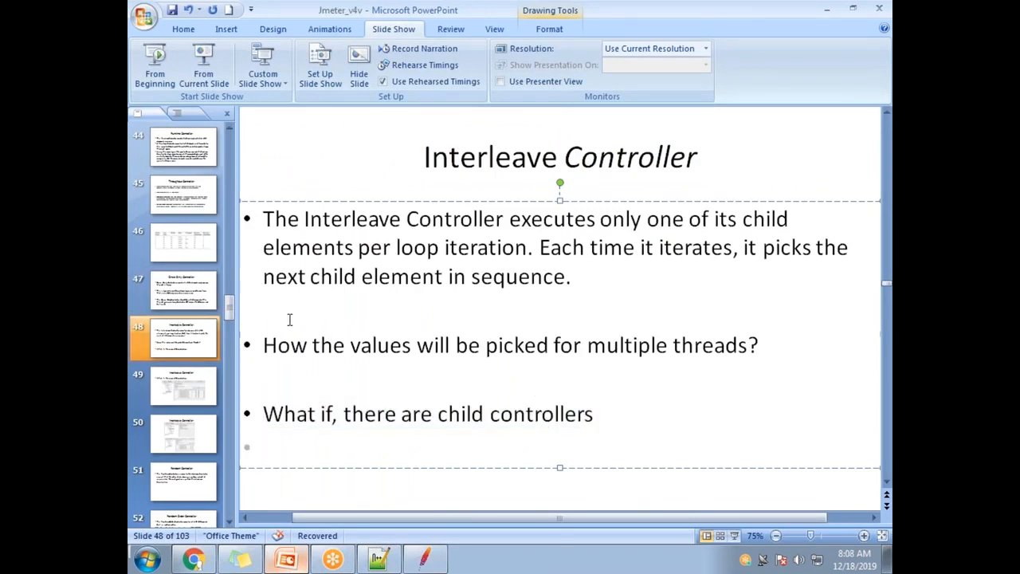
drag(275, 344, 717, 353)
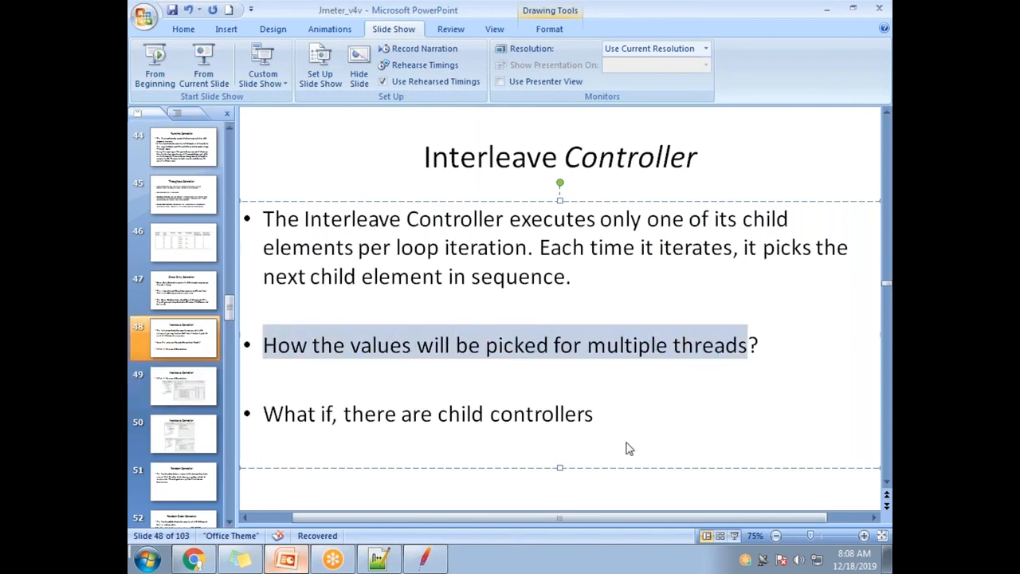
Switch back to JMeter and set the Buy Fish thread group to 2 threads with a loop count of 2.
key(alt+Tab)
click(191, 122)
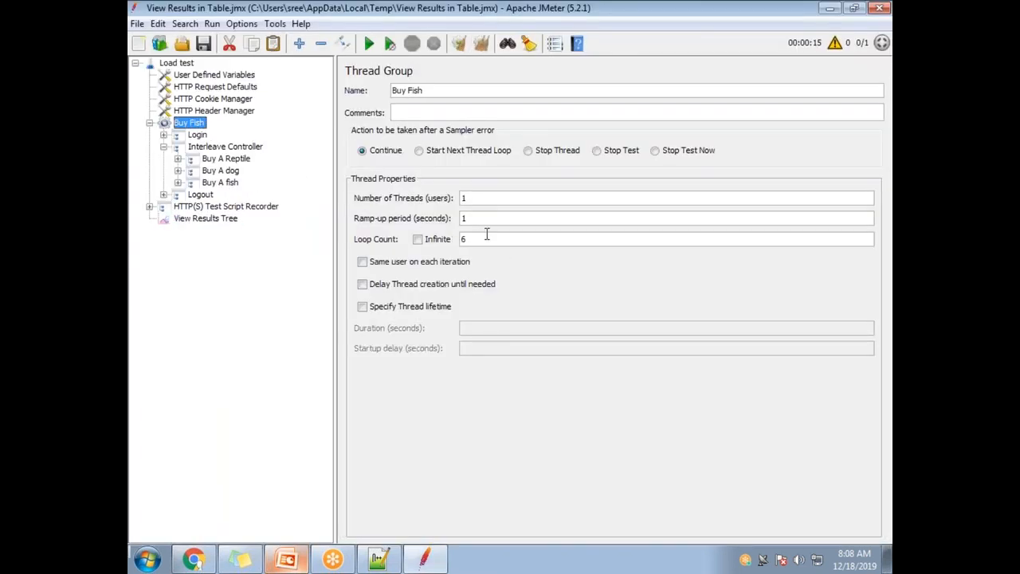
text(2)
Run the two-thread test plan and look through the samples in View Results Tree.
click(199, 218)
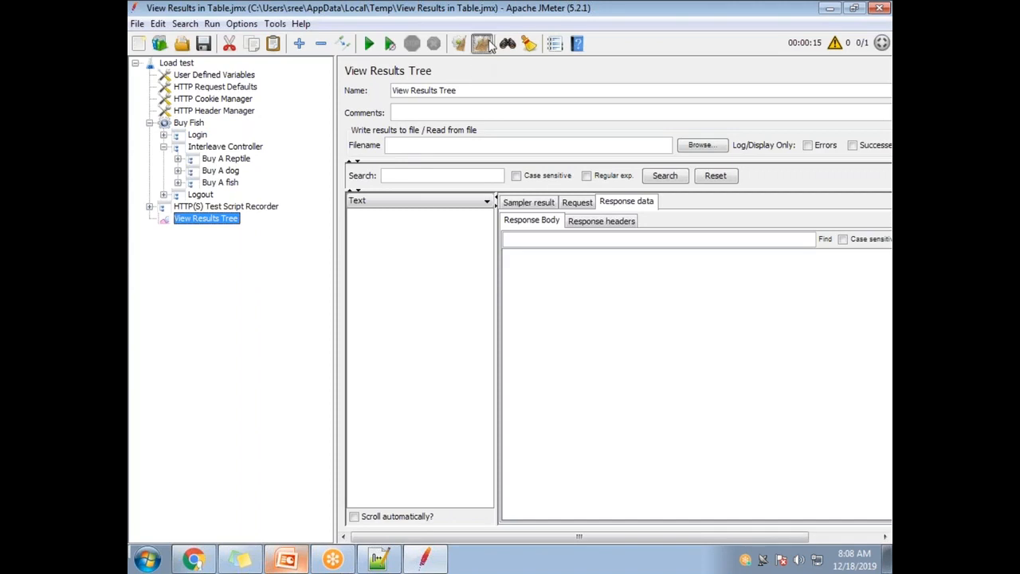
click(368, 43)
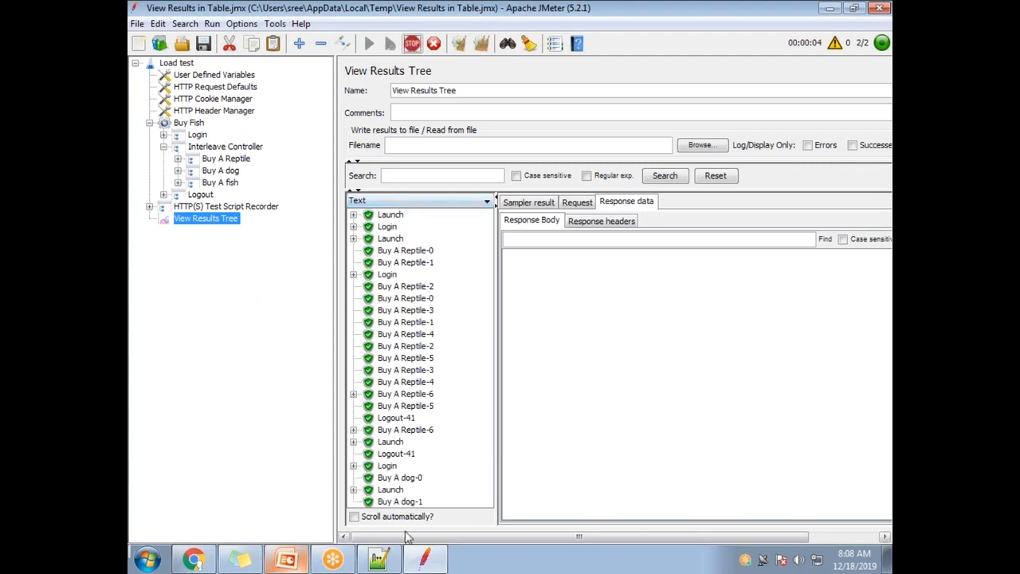
scroll(475, 449, down, 5)
scroll(467, 326, up, 5)
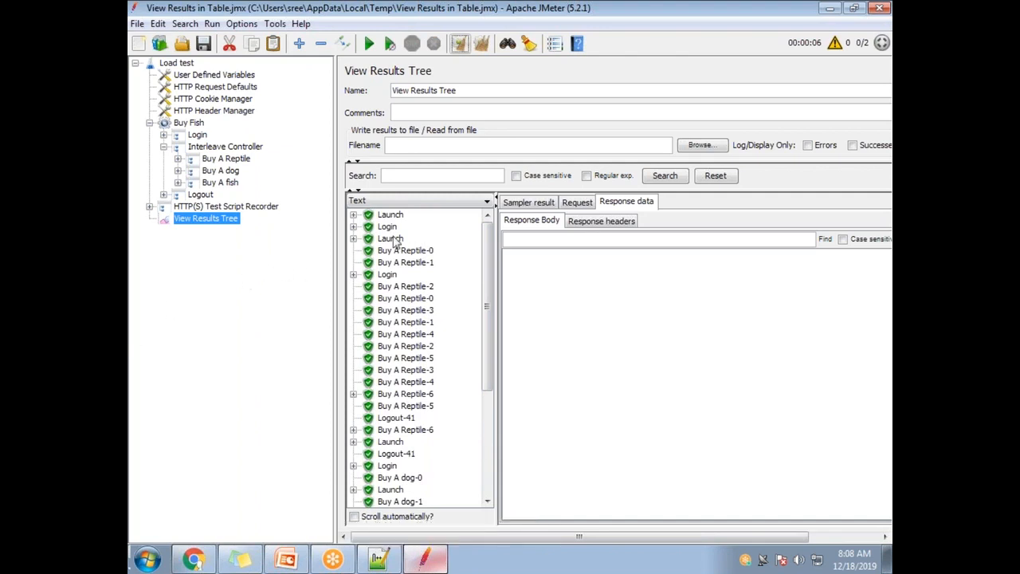
Inspect the sampler results of the first Launch, Login and Buy A Reptile samples to compare their thread names.
click(394, 216)
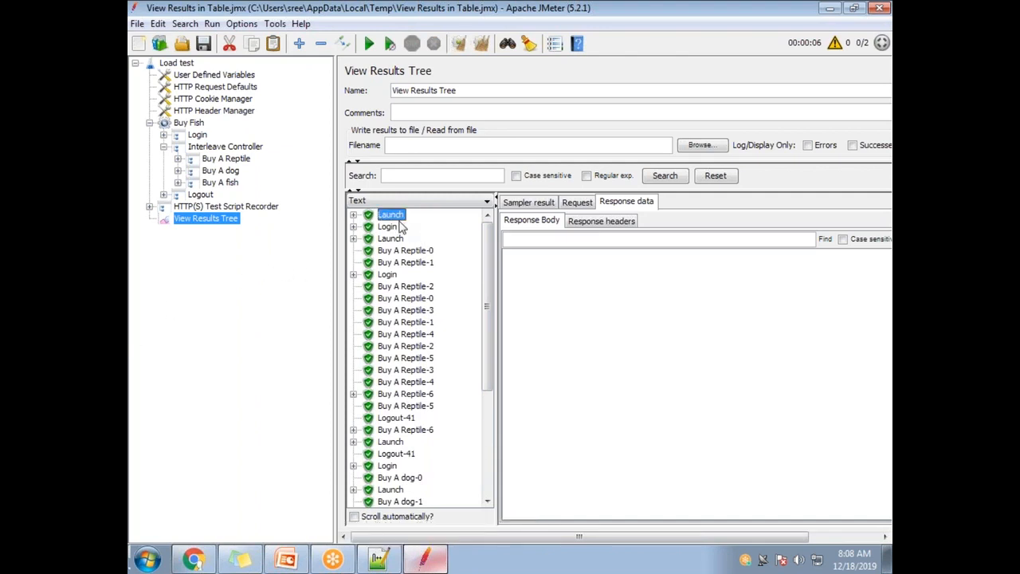
click(528, 202)
click(388, 226)
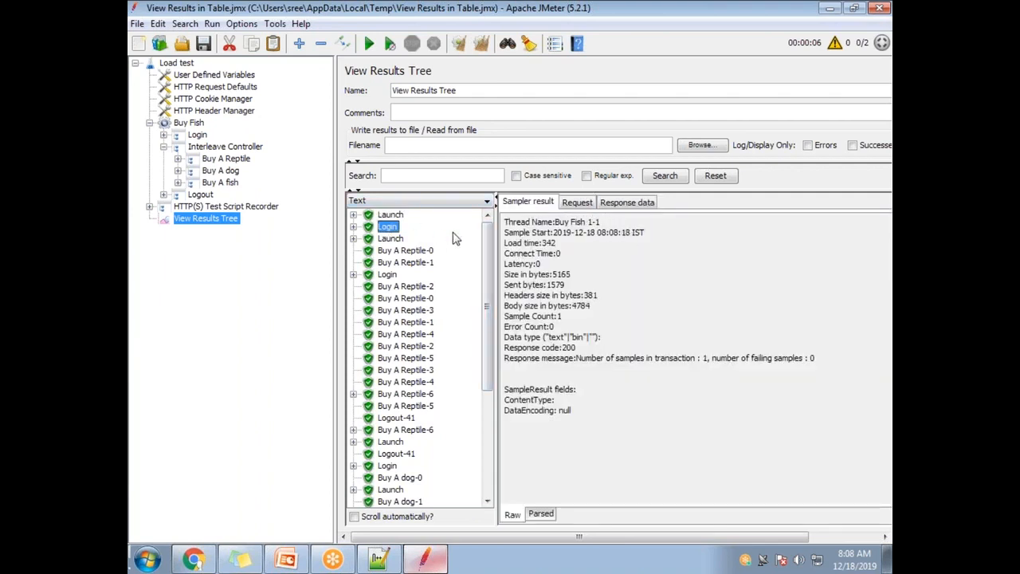
click(386, 239)
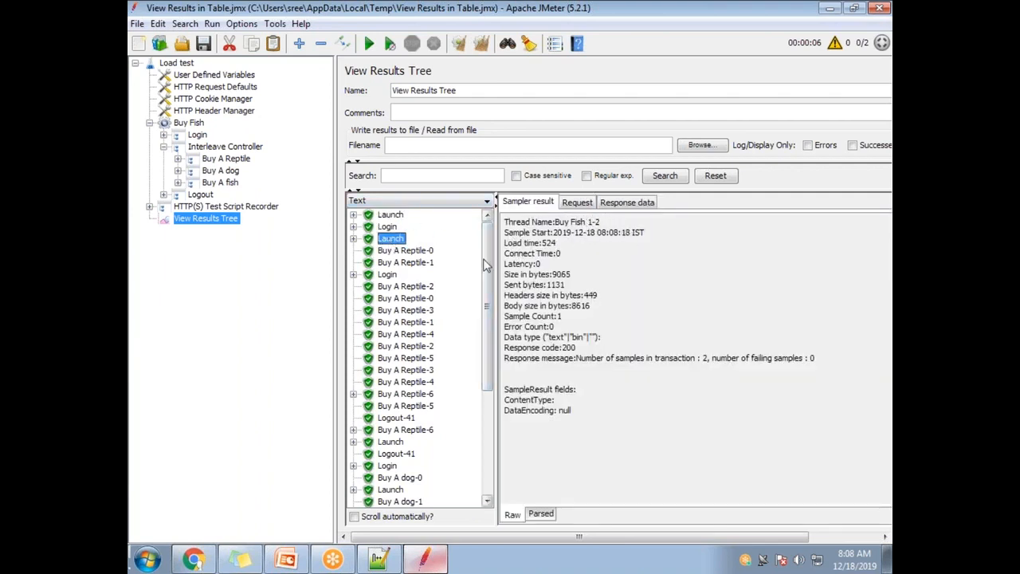
click(403, 252)
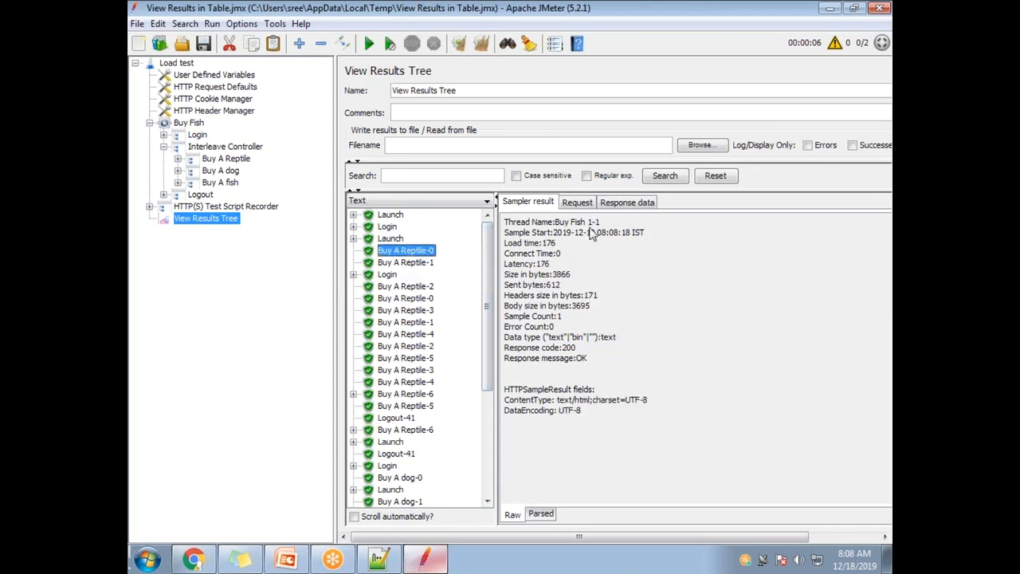
click(409, 264)
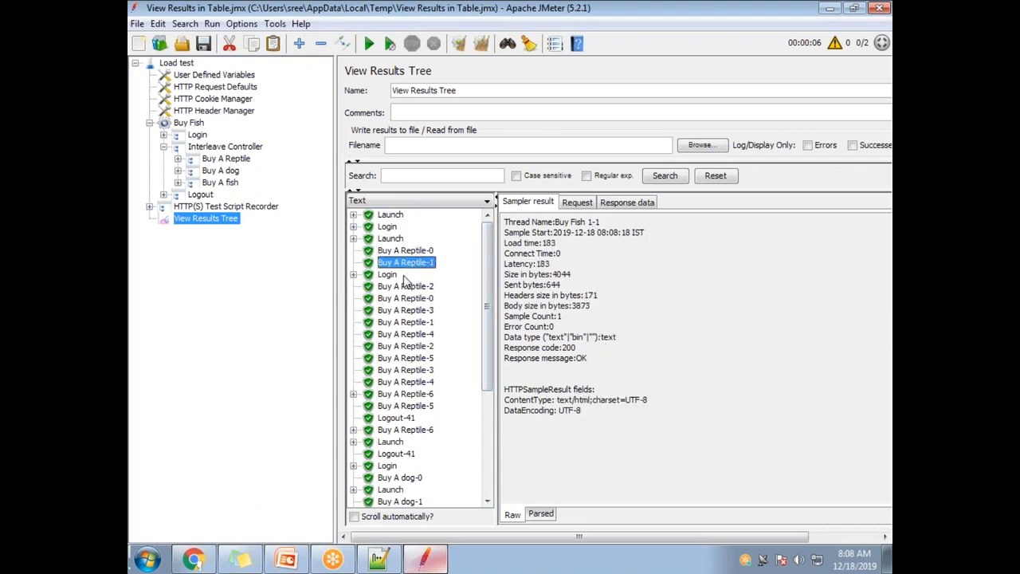
click(420, 287)
click(422, 300)
click(419, 313)
click(423, 299)
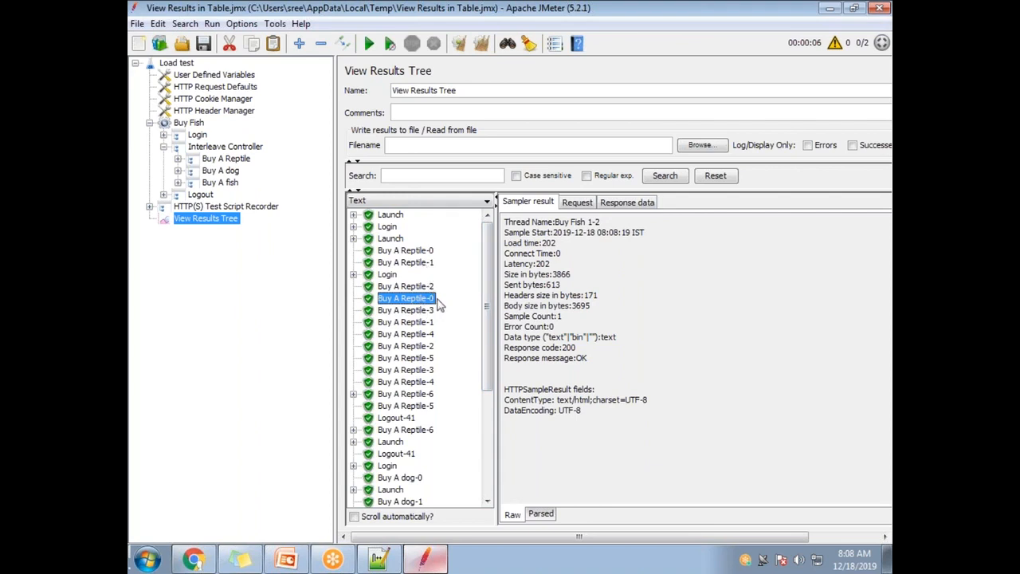
Check the thread names of the Buy A dog samples, including both Buy A dog-0 entries.
scroll(414, 358, down, 4)
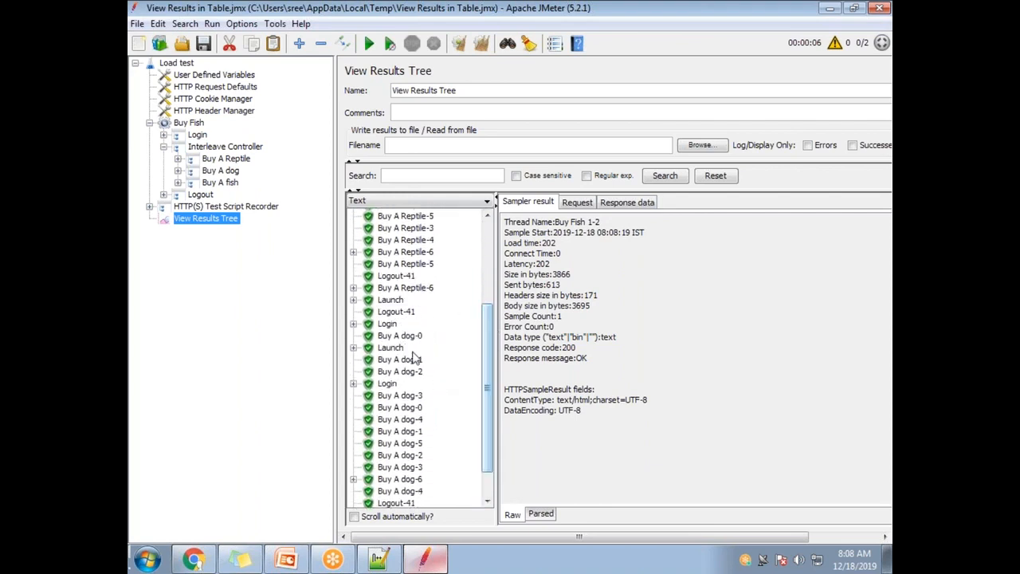
click(402, 336)
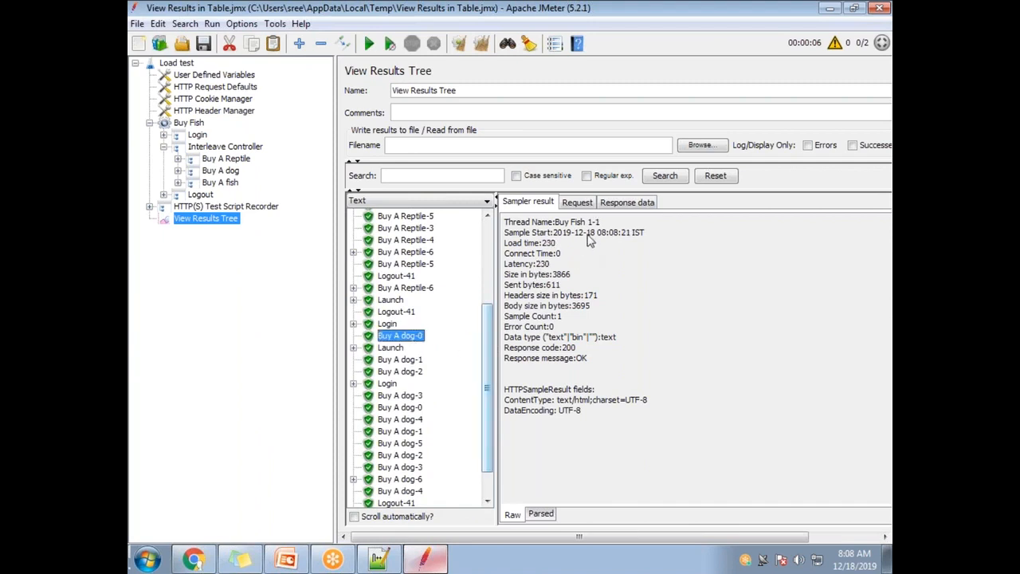
click(414, 359)
click(415, 372)
click(419, 407)
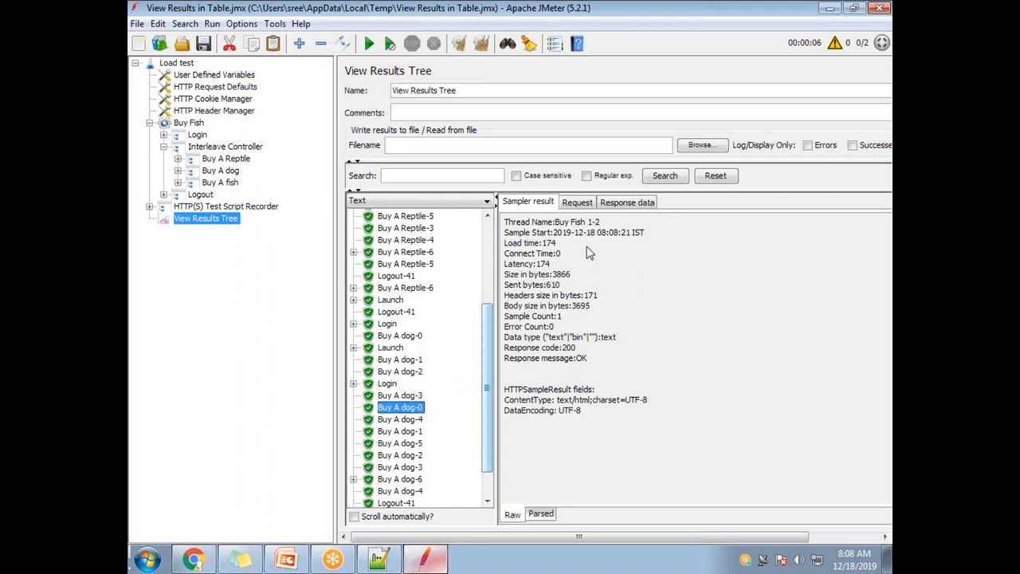
scroll(401, 478, down, 1)
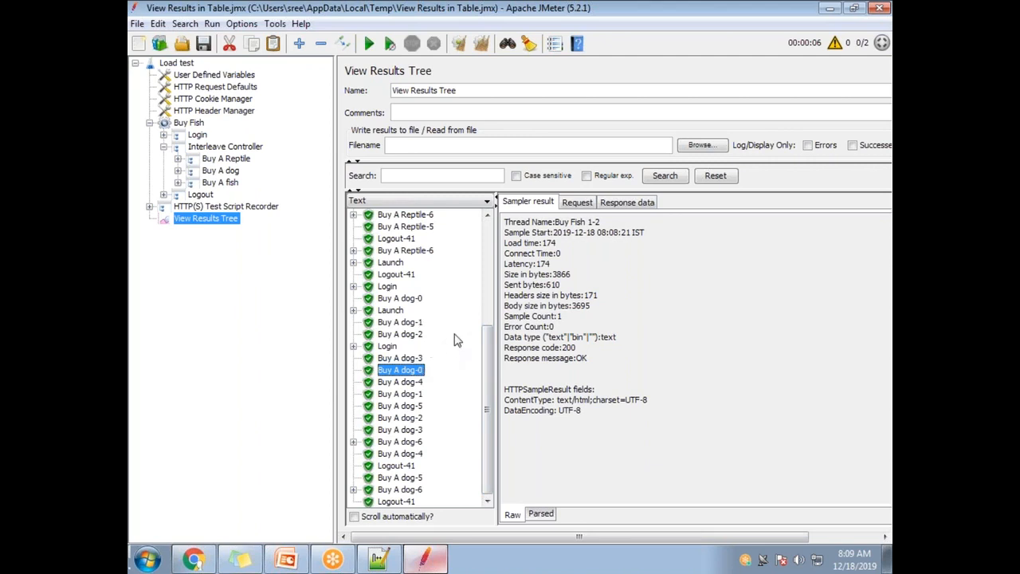
Return to the Buy A Reptile samples and compare the thread names of Reptile-4, Reptile-5 and the second Reptile-2.
drag(489, 394, 488, 276)
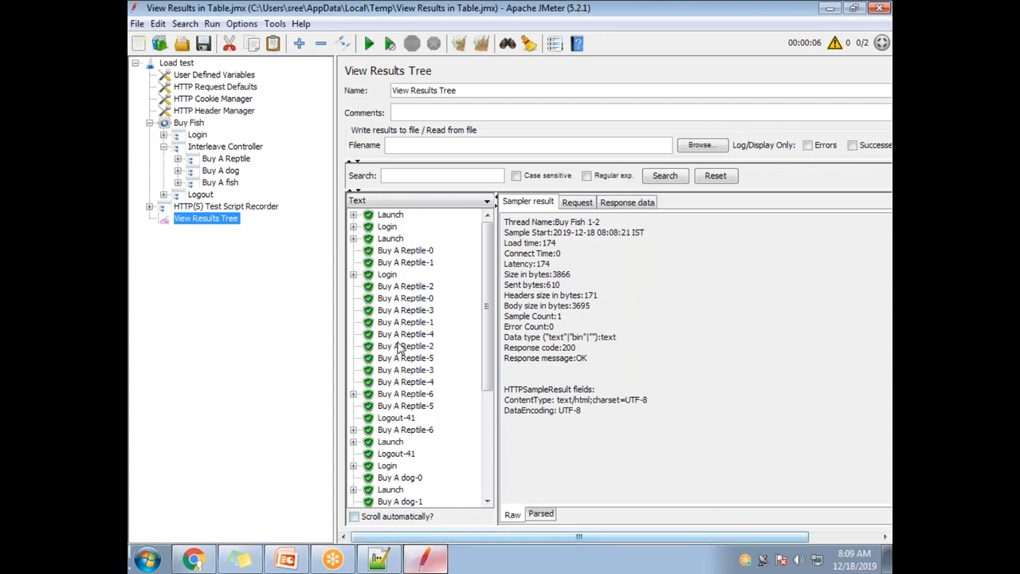
click(390, 286)
click(413, 333)
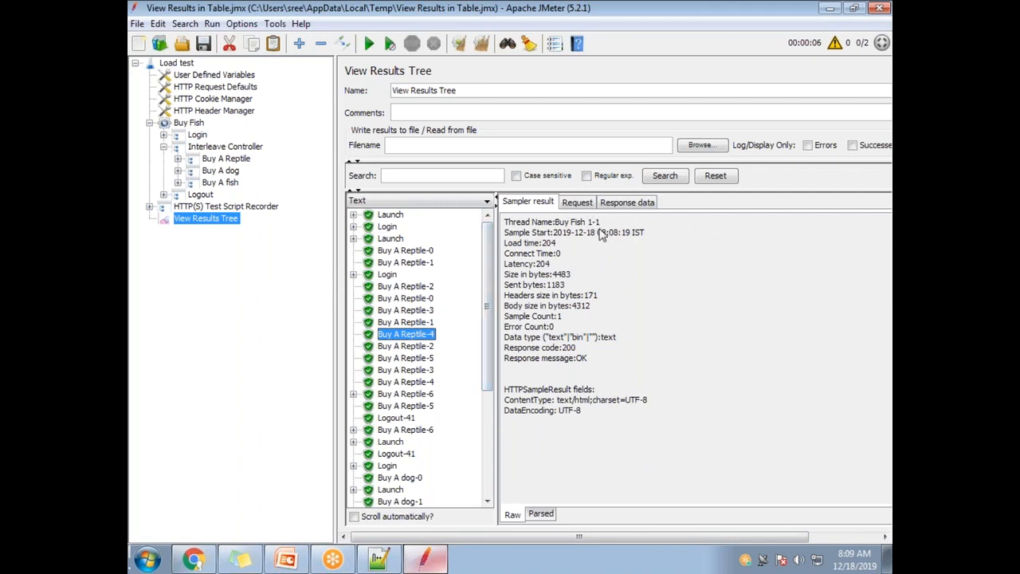
click(421, 349)
click(419, 358)
click(418, 349)
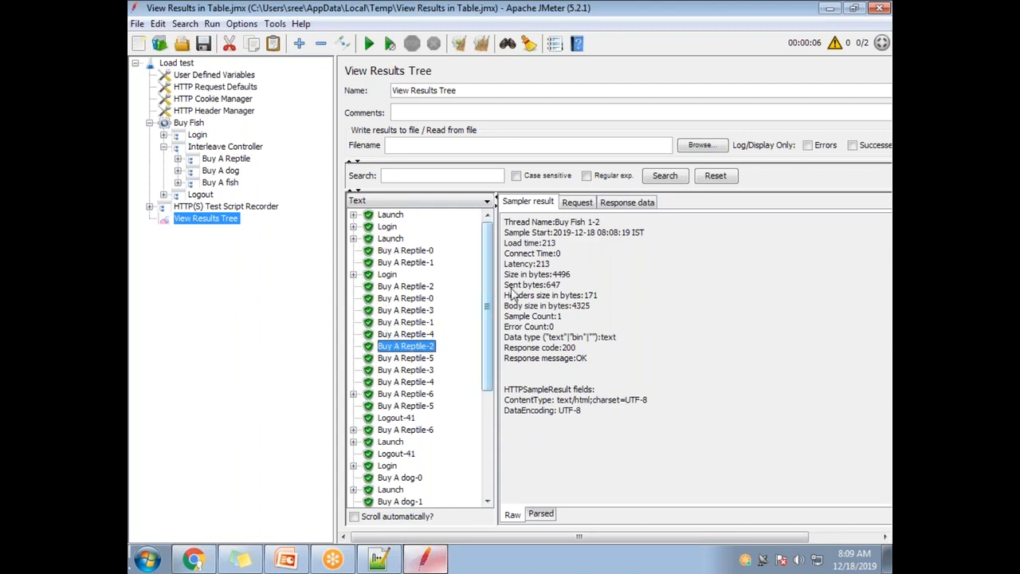
drag(487, 287, 519, 307)
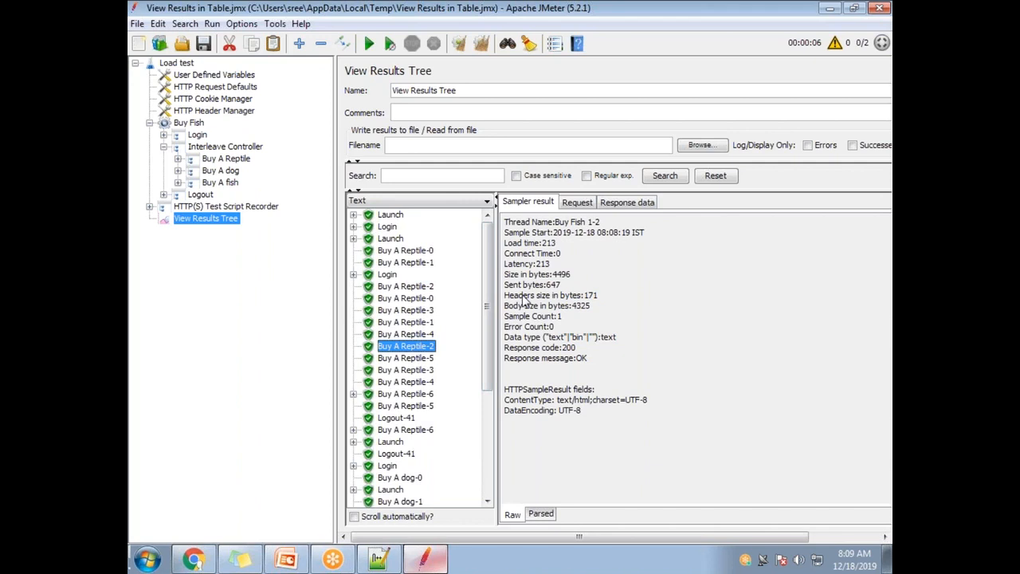
click(443, 201)
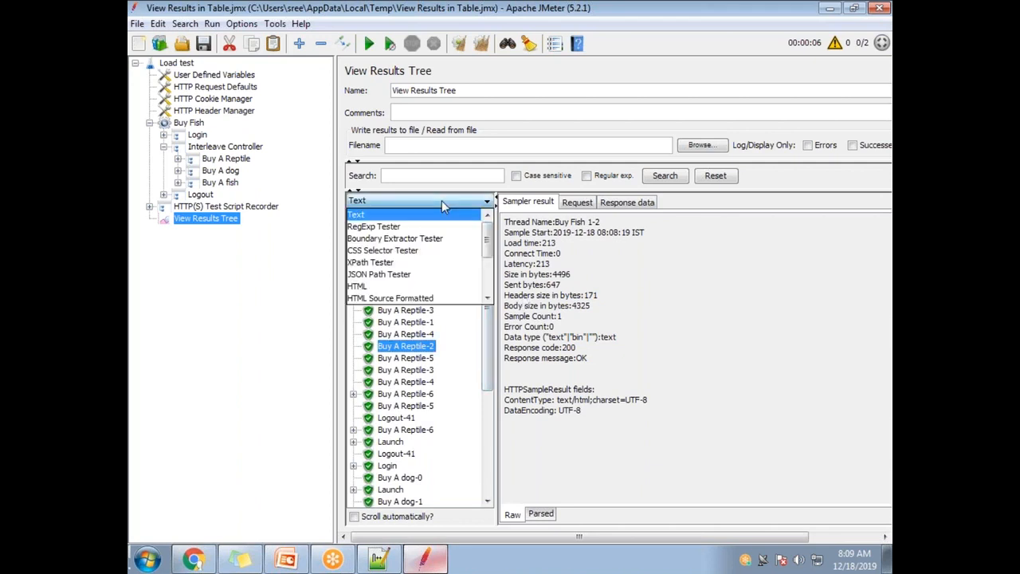
mouse_move(488, 220)
mouse_down()
mouse_move(489, 272)
mouse_move(489, 227)
mouse_up()
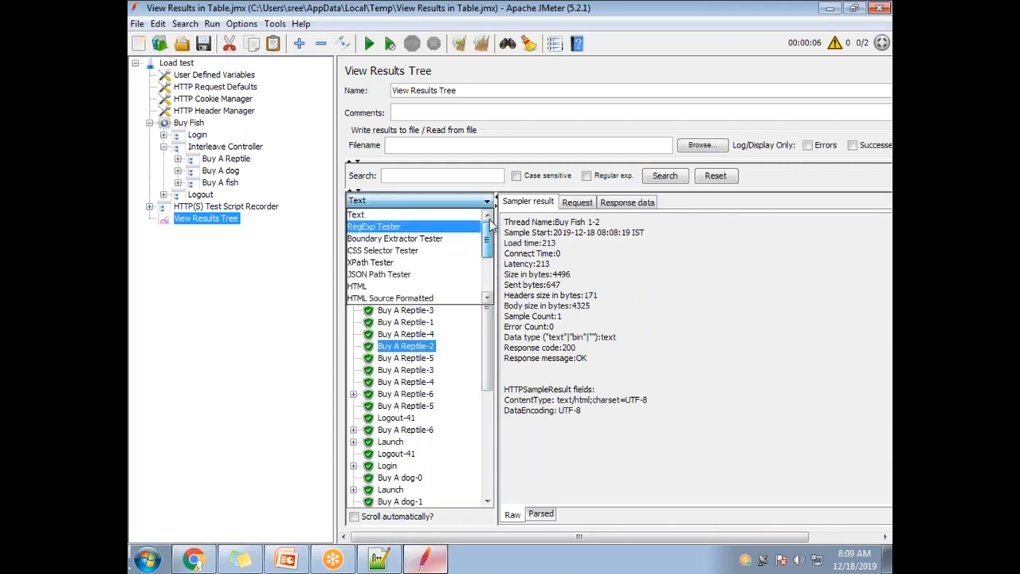
click(313, 320)
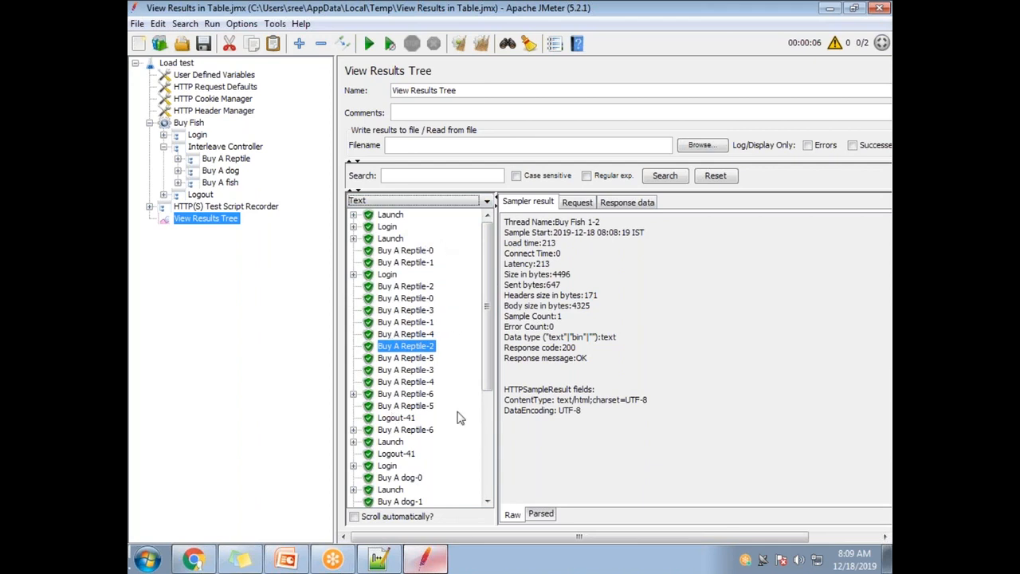
mouse_move(491, 322)
mouse_down()
mouse_move(491, 383)
mouse_move(491, 319)
mouse_up()
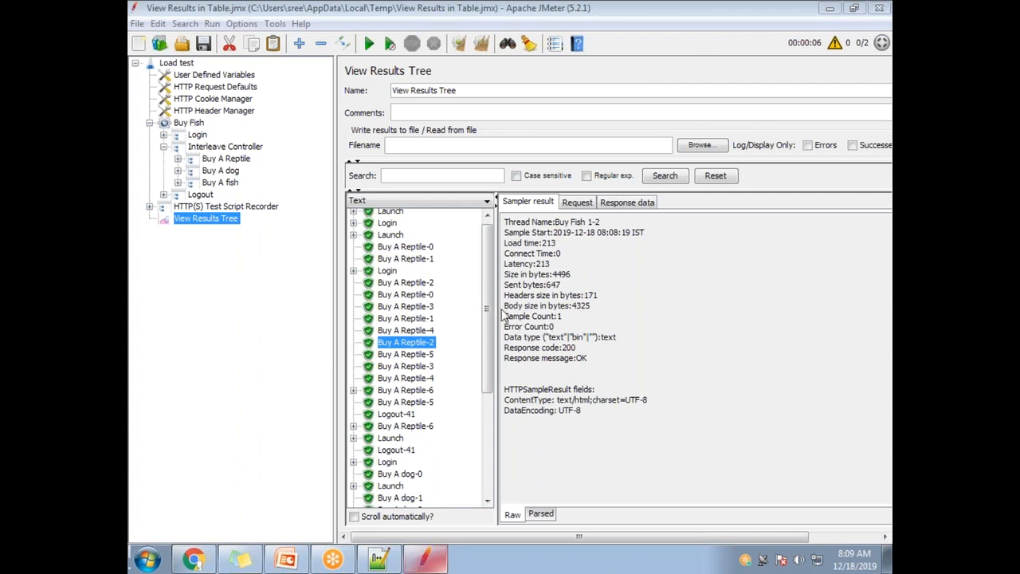
Set the Buy Fish thread group to 1 thread and clear all earlier results from View Results Tree.
click(181, 123)
double_click(479, 195)
text(1)
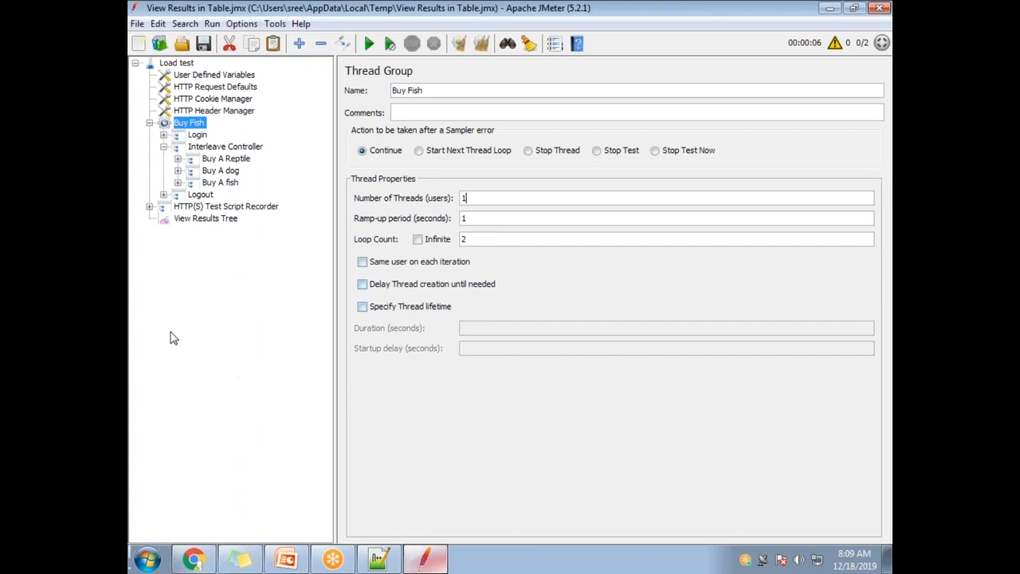
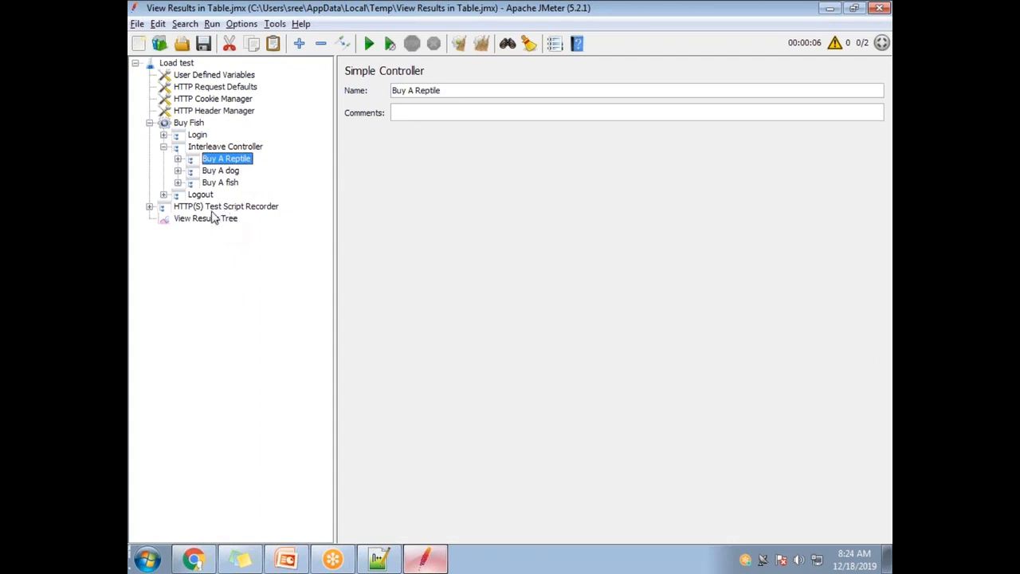
click(209, 219)
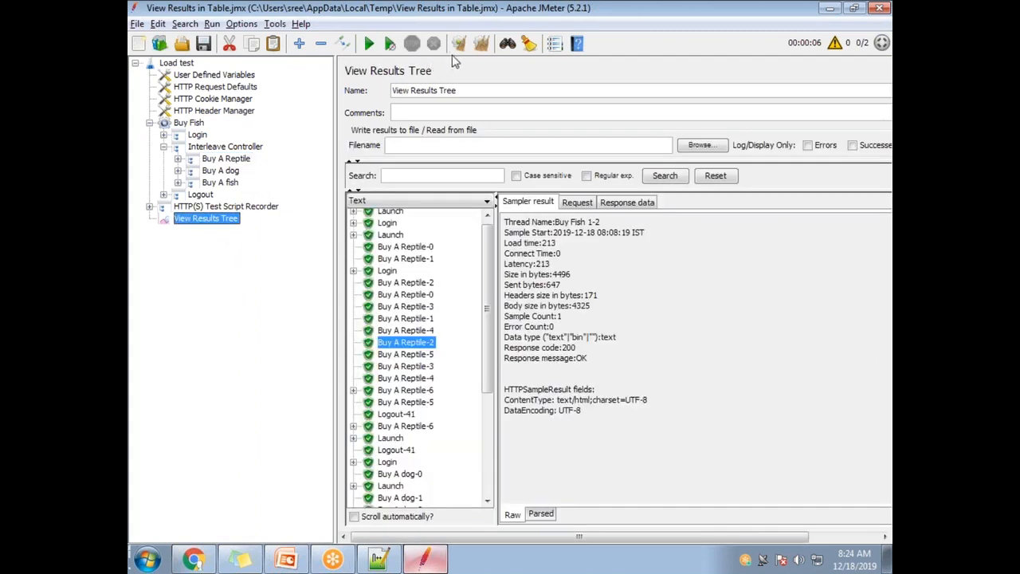
click(481, 43)
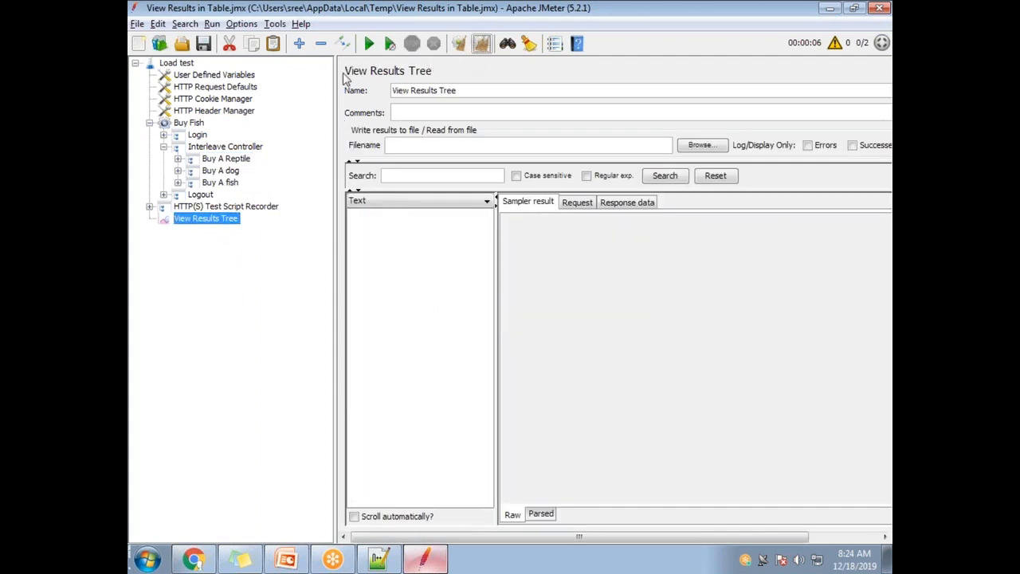
Change the Buy A Reptile controller into a Transaction Controller.
click(236, 161)
right_click(241, 165)
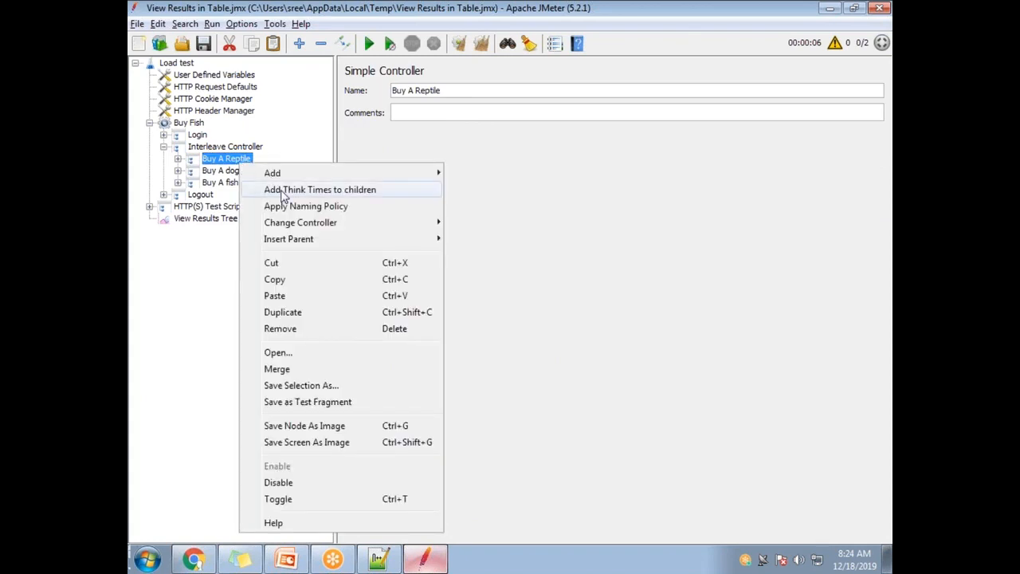
mouse_move(409, 230)
mouse_move(510, 223)
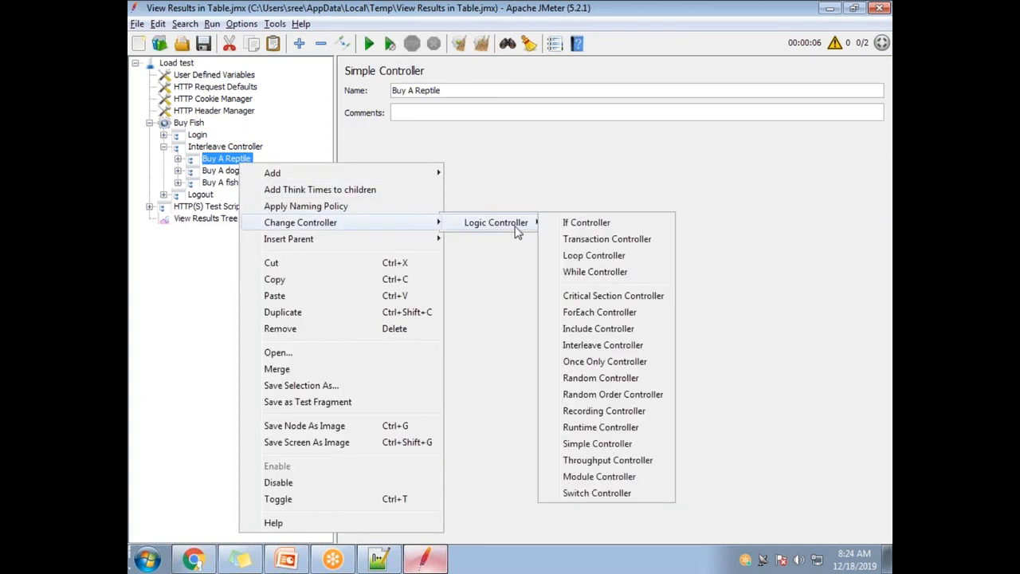
click(623, 238)
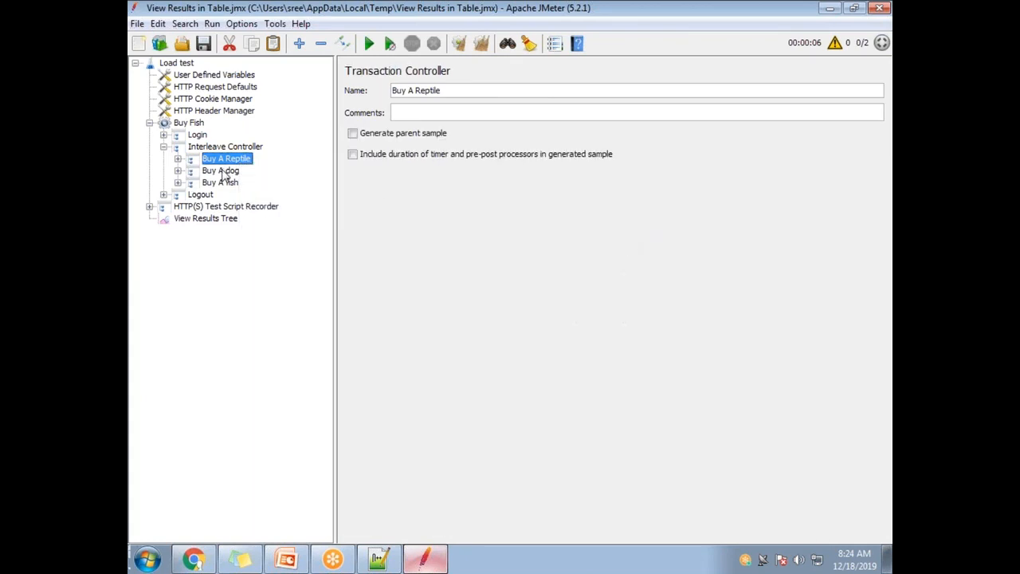
Change the Buy A Reptile controller back into a Simple Controller.
right_click(222, 170)
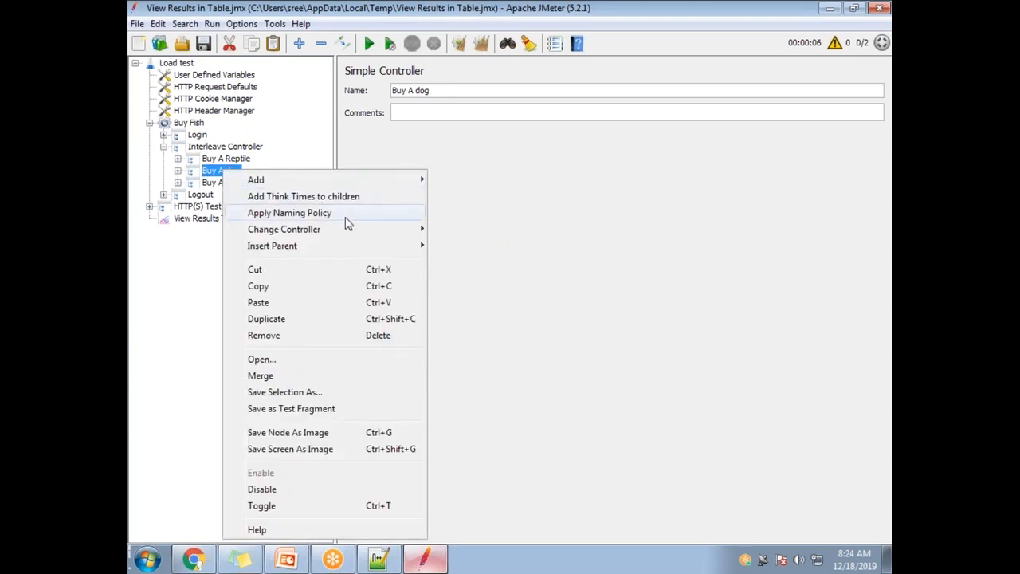
click(238, 163)
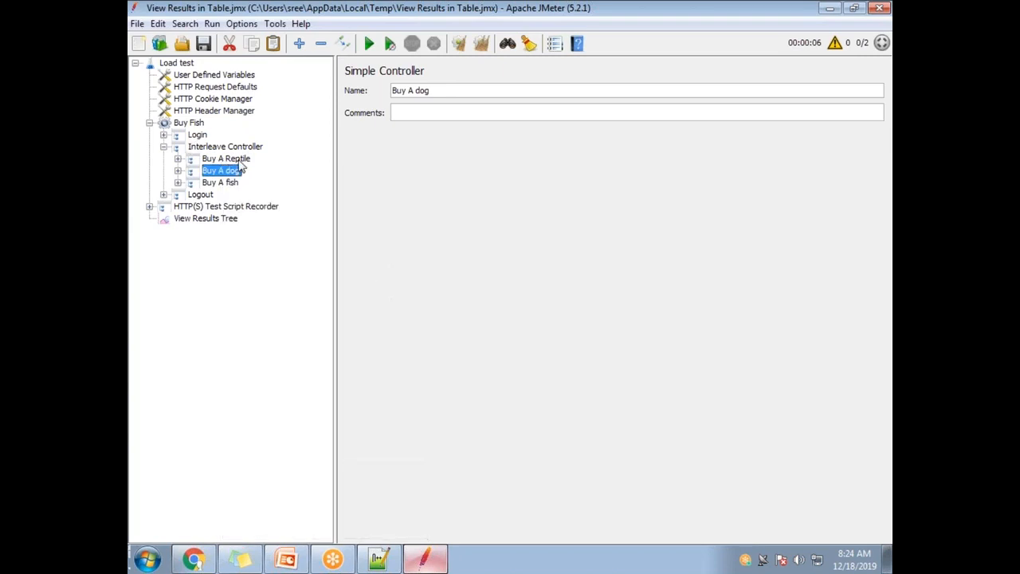
click(239, 159)
right_click(247, 161)
mouse_move(369, 231)
mouse_move(511, 227)
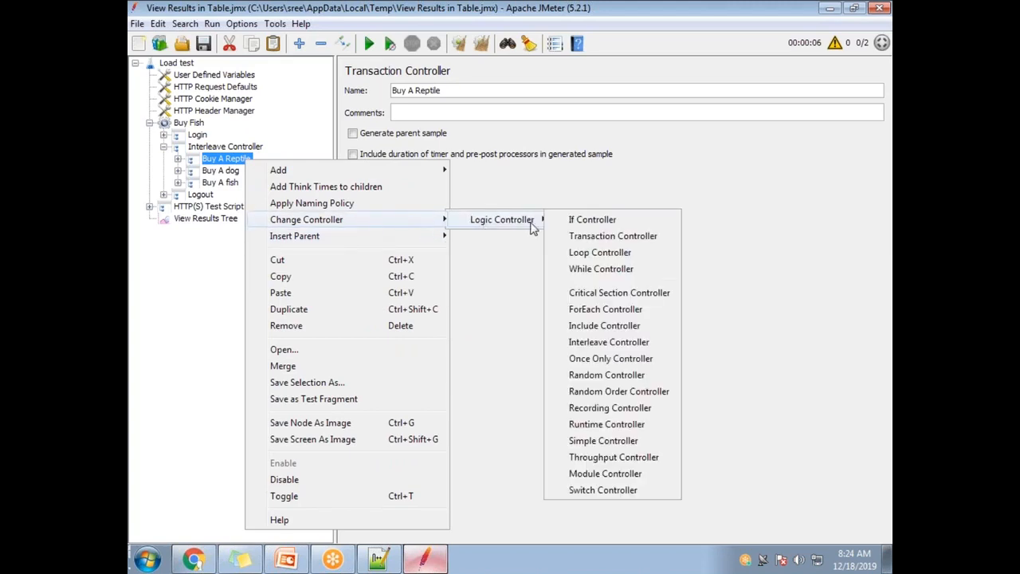
click(614, 443)
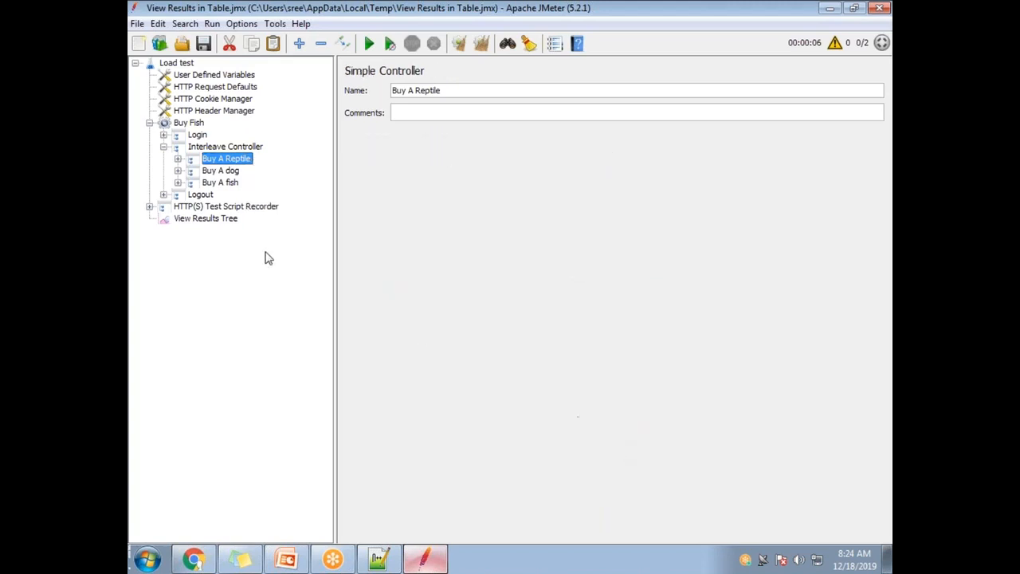
click(178, 183)
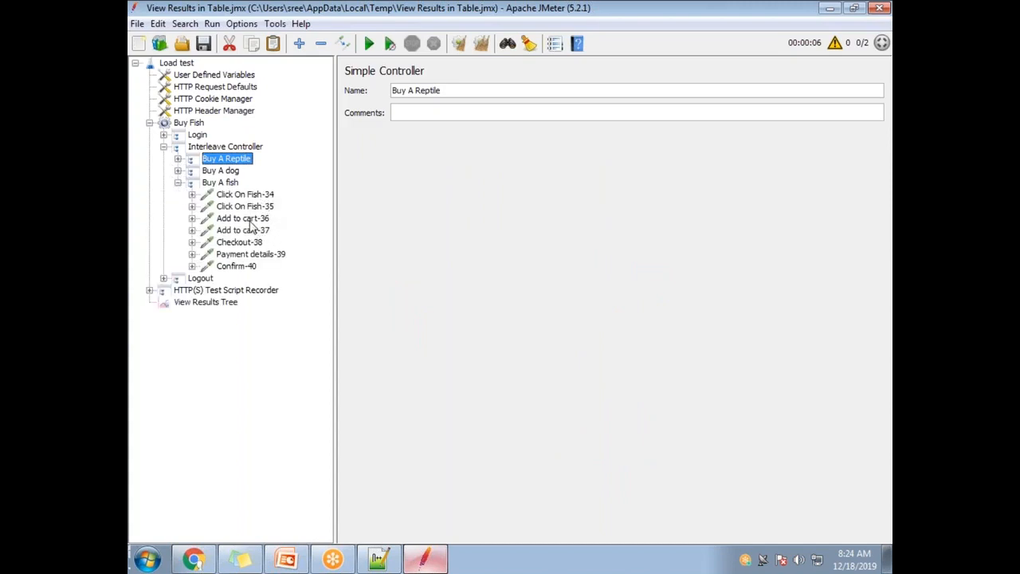
click(178, 183)
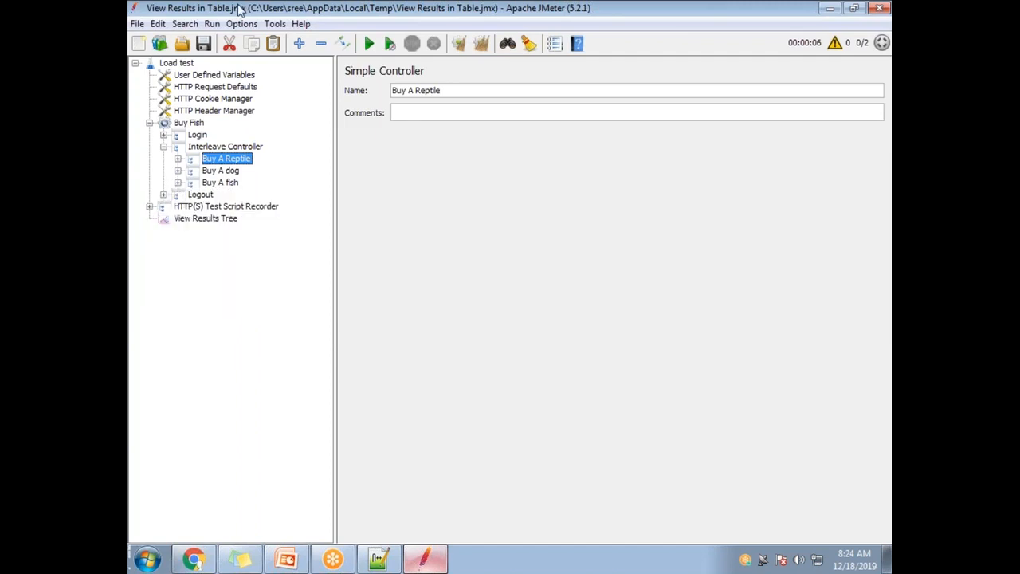
Change the Interleave Controller into a Random Controller and expand it to show its three Buy controllers.
click(223, 149)
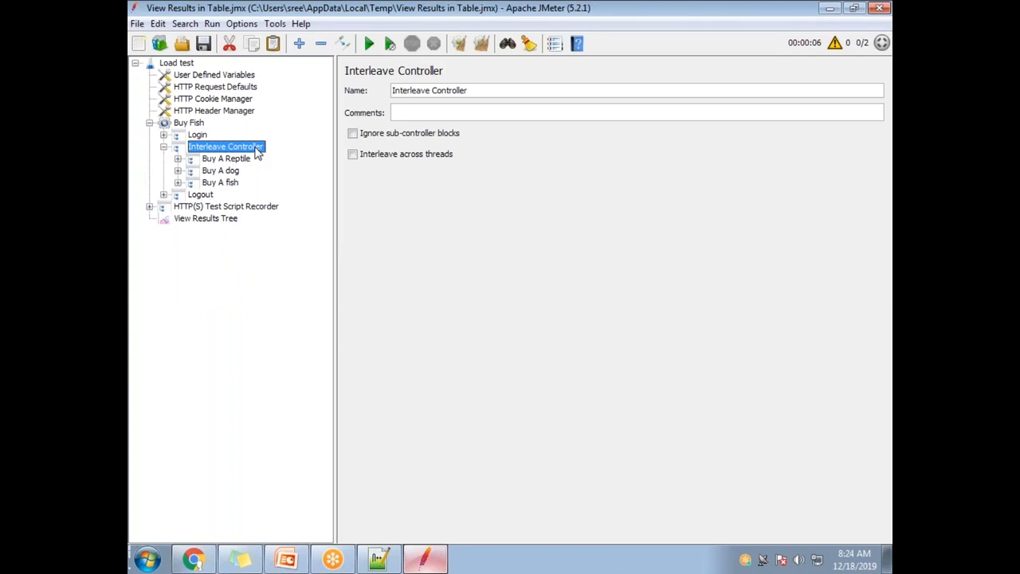
right_click(258, 154)
mouse_move(405, 210)
mouse_move(530, 211)
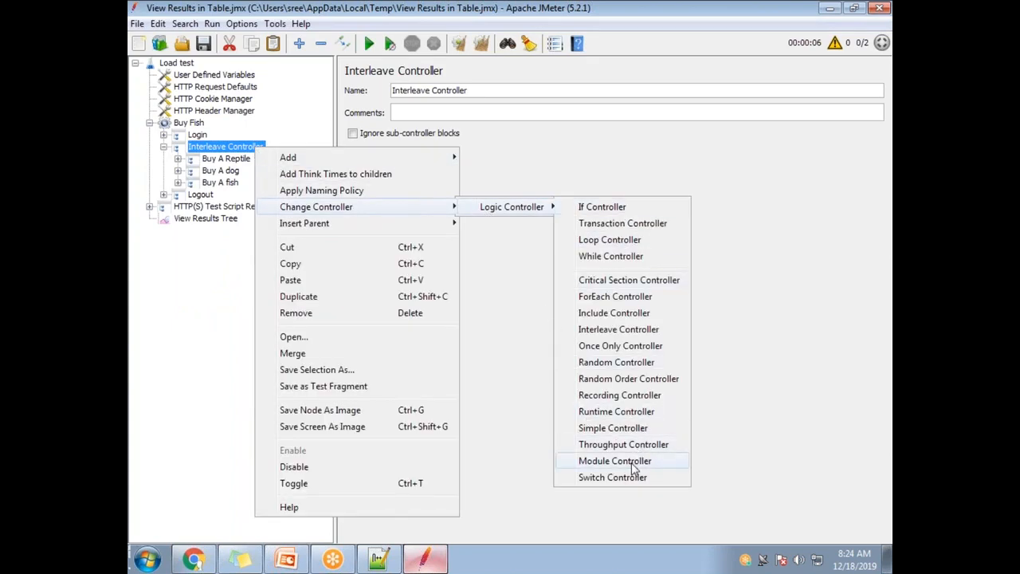
click(630, 363)
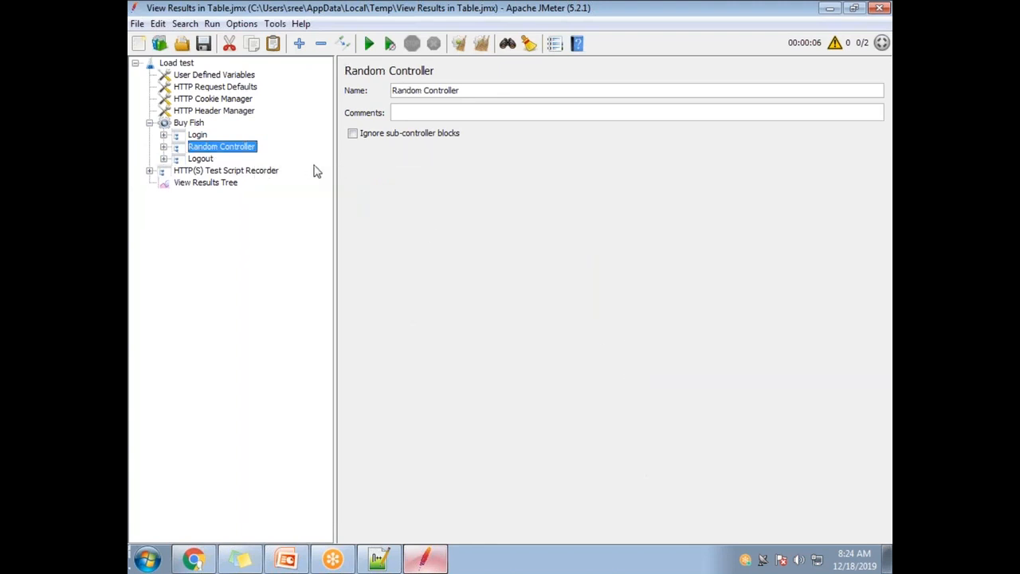
click(164, 147)
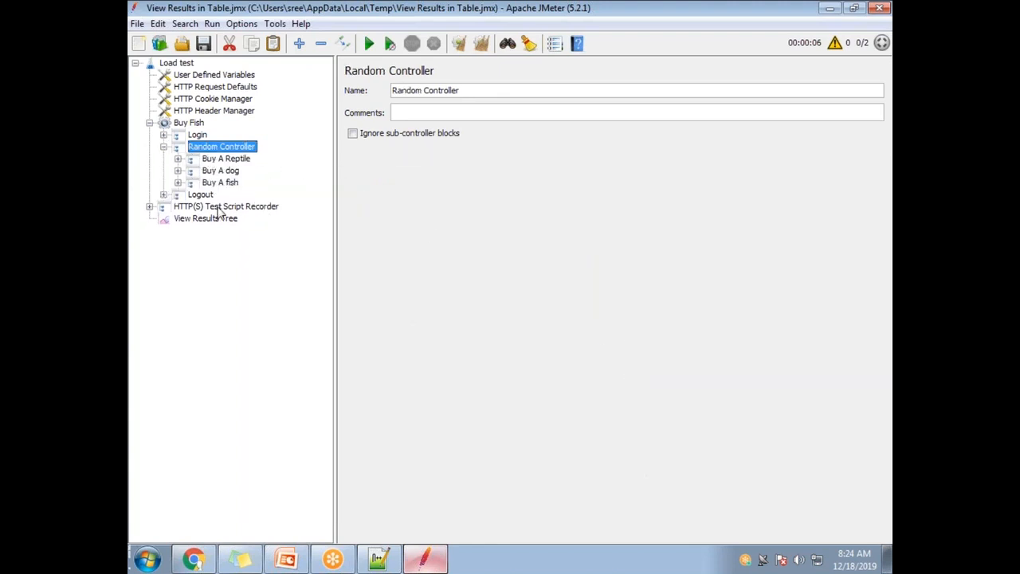
Set the loop count of the Buy Fish thread group to 6.
click(192, 124)
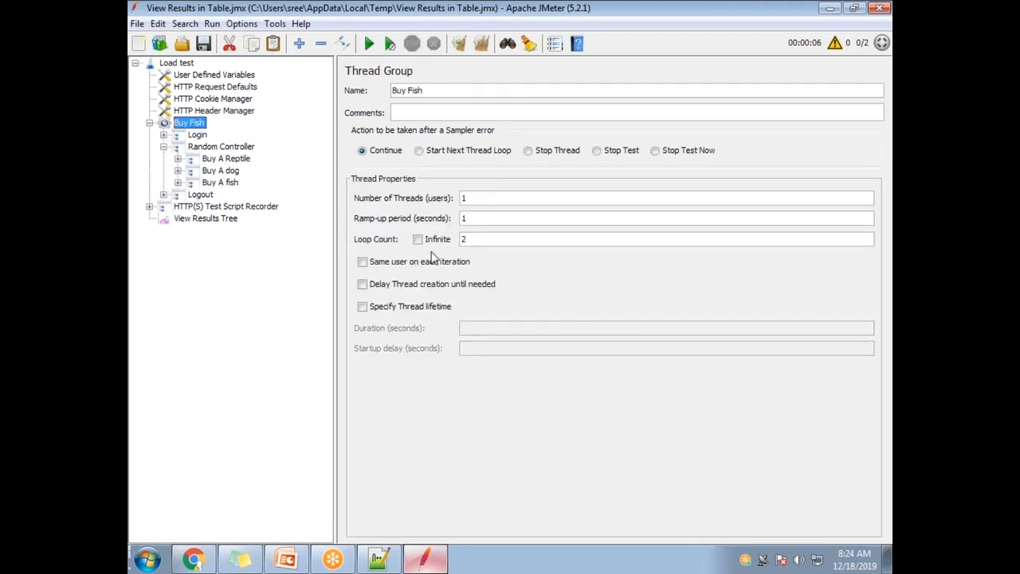
double_click(472, 239)
text(6)
Run the test plan with the Random Controller and inspect the first Login sample in View Results Tree.
click(217, 148)
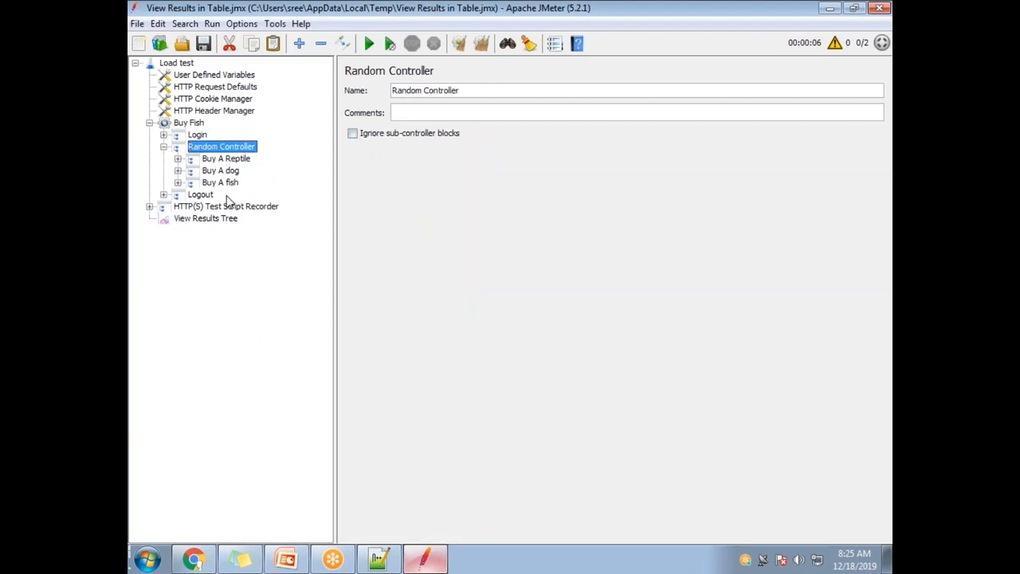
click(231, 160)
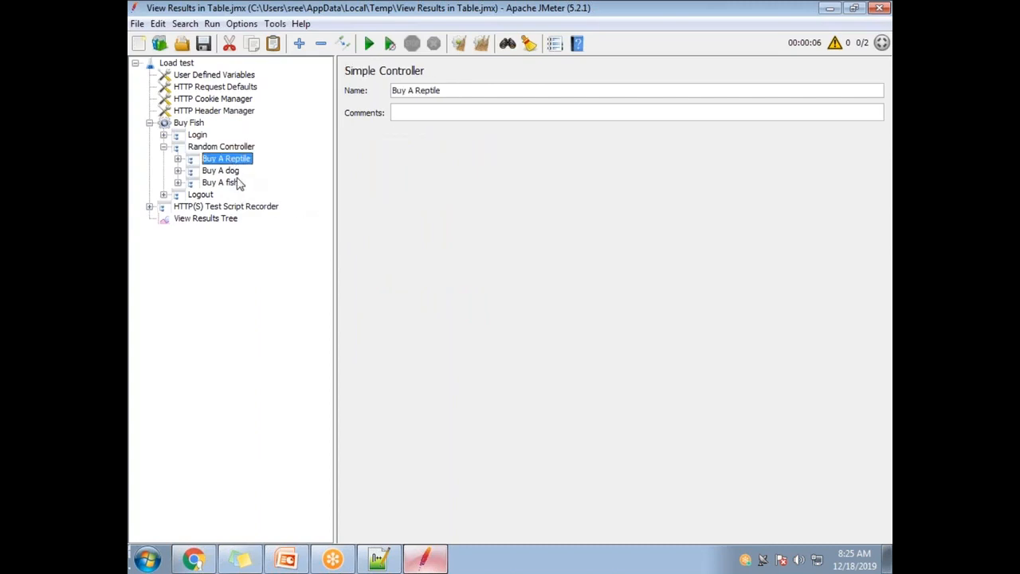
click(213, 220)
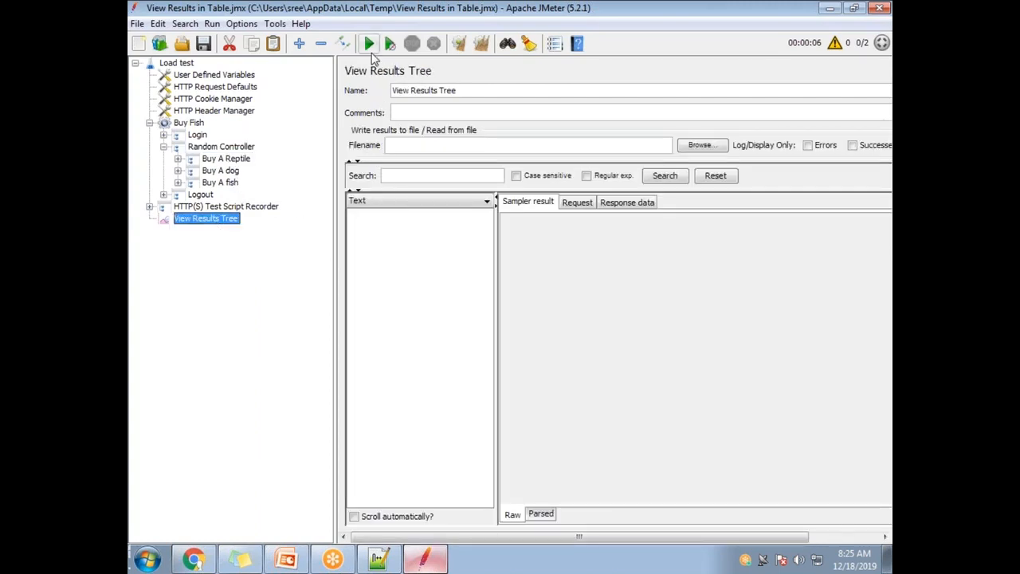
click(369, 43)
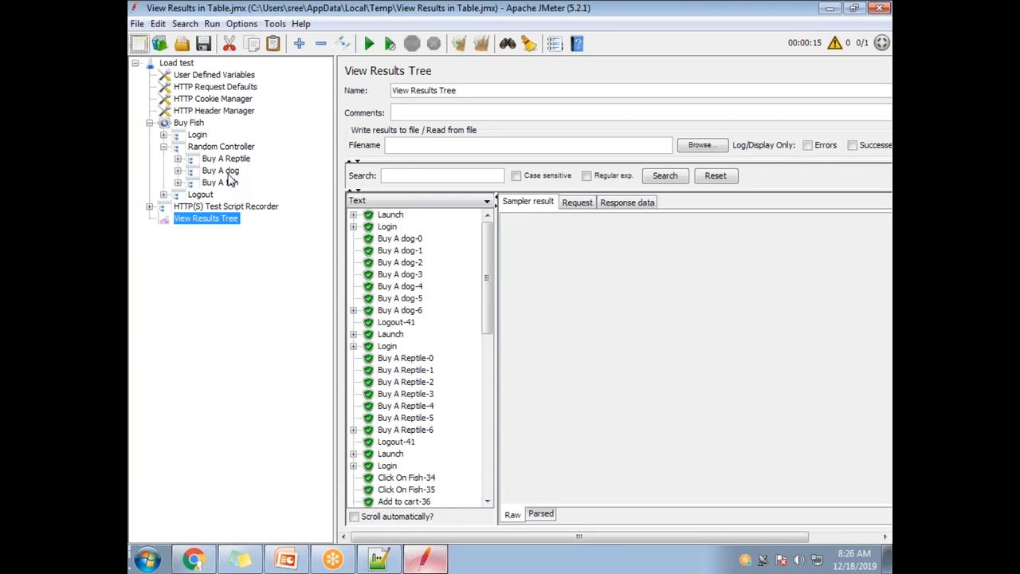
click(295, 5)
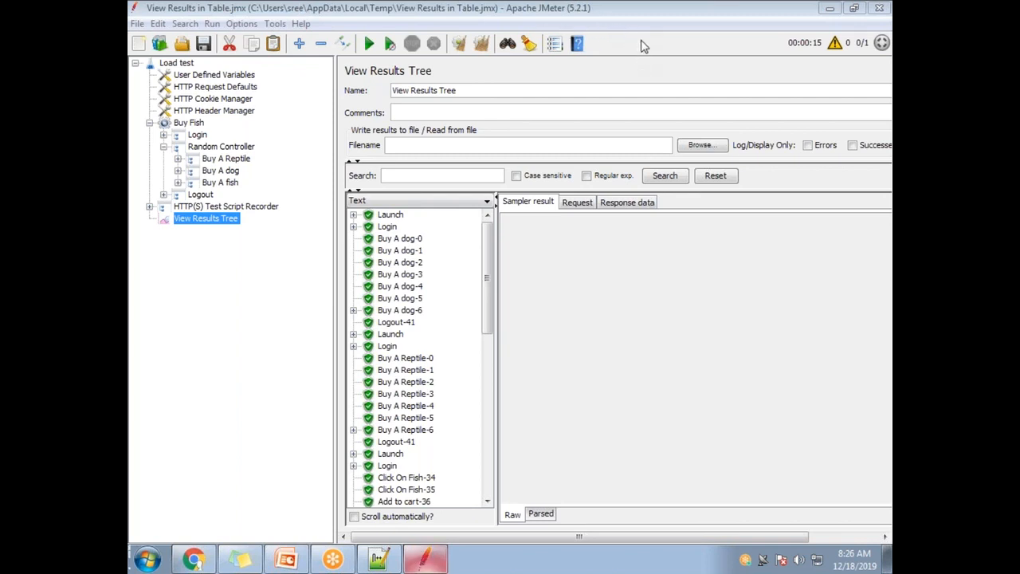
click(490, 296)
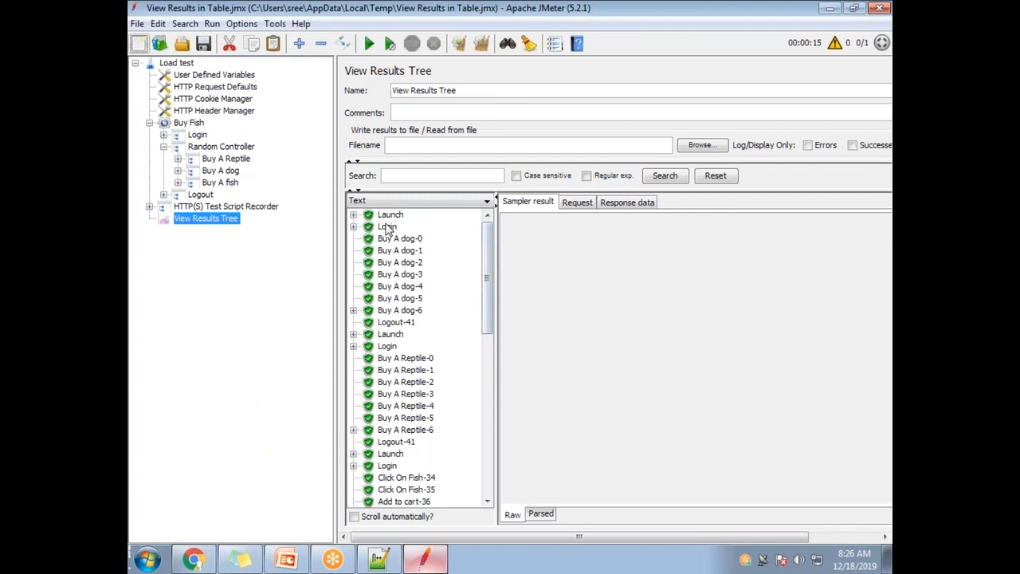
click(386, 228)
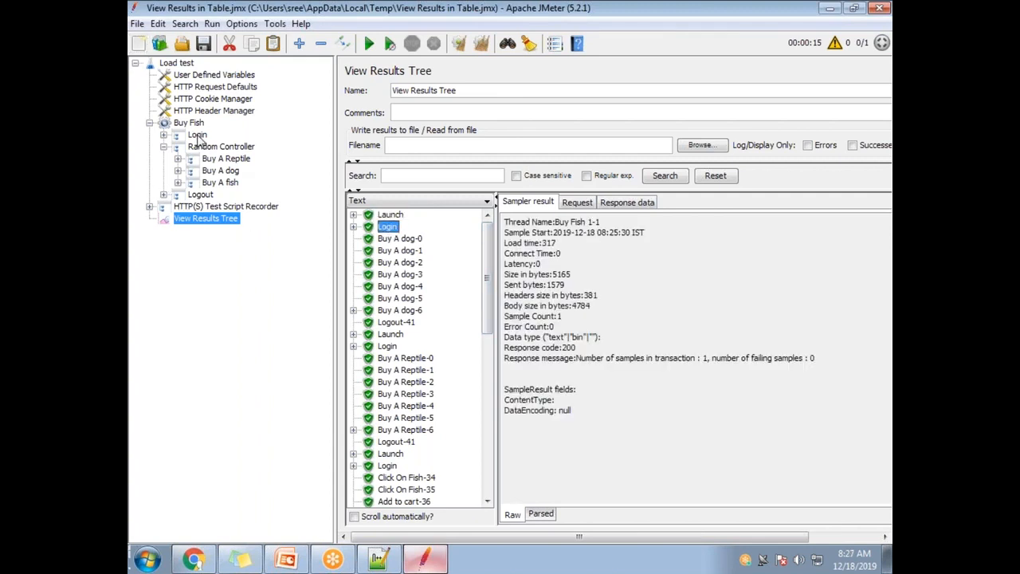
Switch to WhatsApp Web in Chrome and send "Back from break" to the Lr/jmeter training group.
click(201, 563)
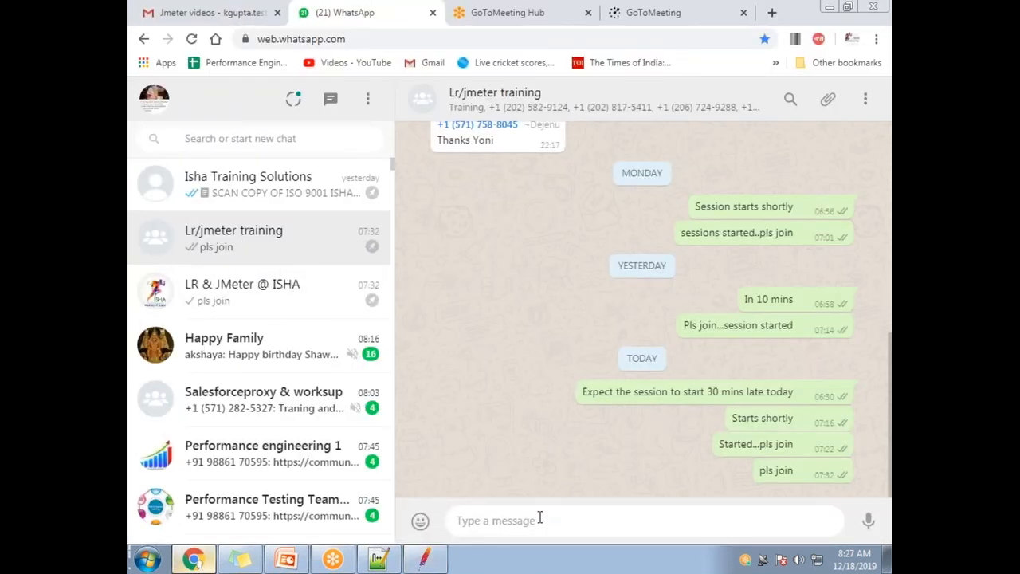
text(Back from break)
key(Return)
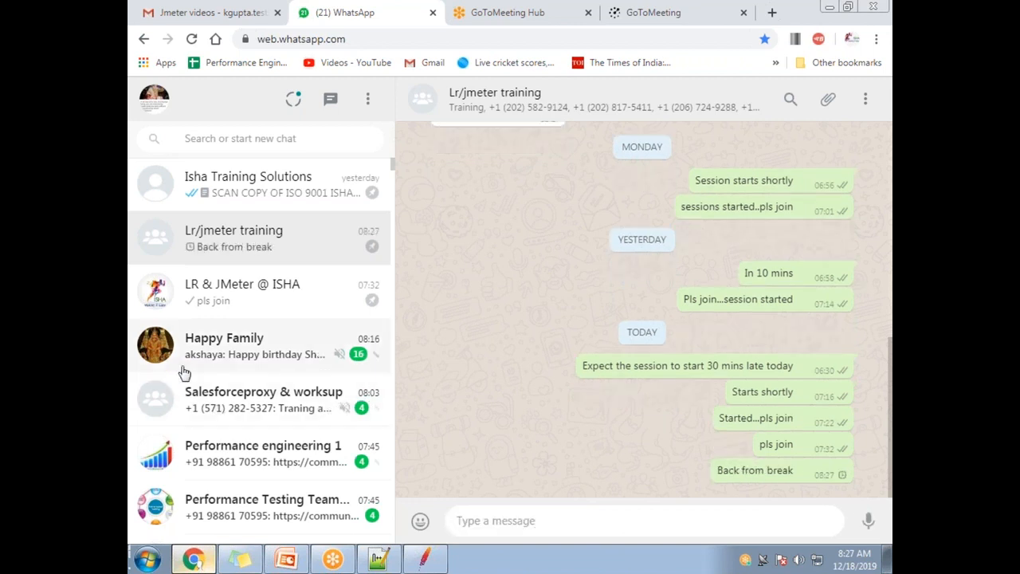
Send "back from break" to the LR & JMeter @ ISHA group and return to JMeter.
click(244, 310)
text(back from )
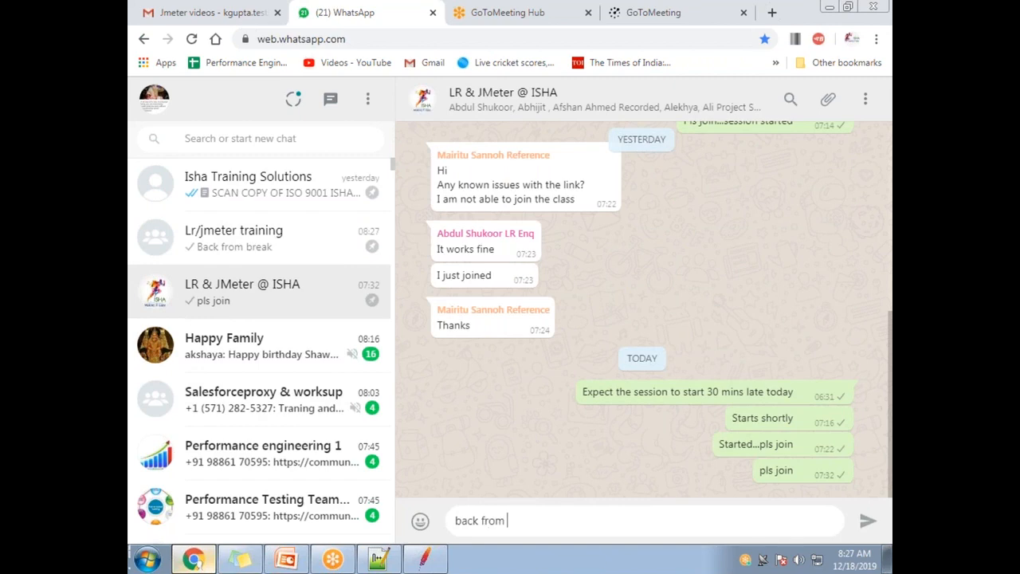
text(break)
key(Return)
key(alt+Tab)
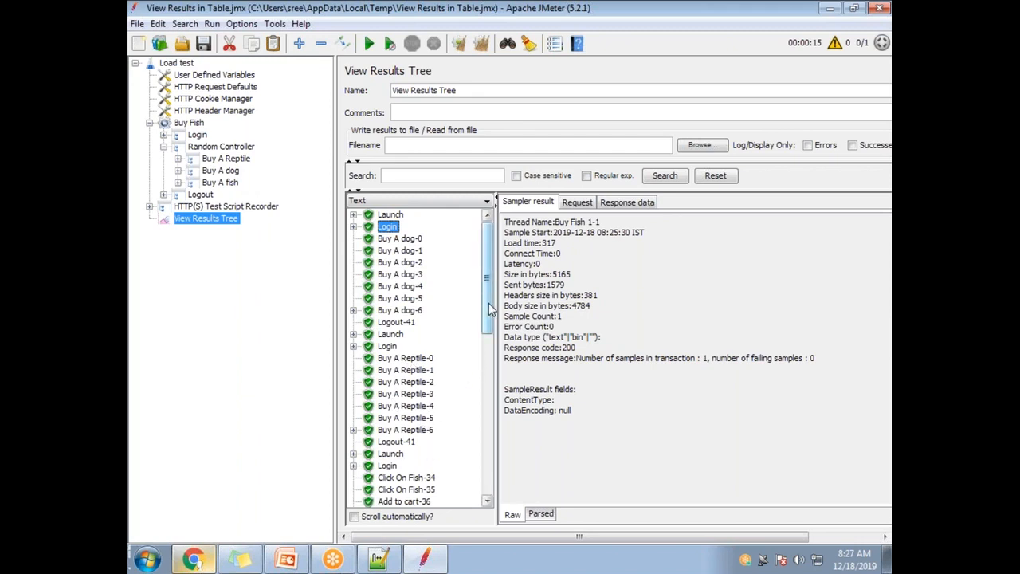
Look through the remaining samples in View Results Tree to see which purchase each iteration ran.
scroll(482, 319, down, 6)
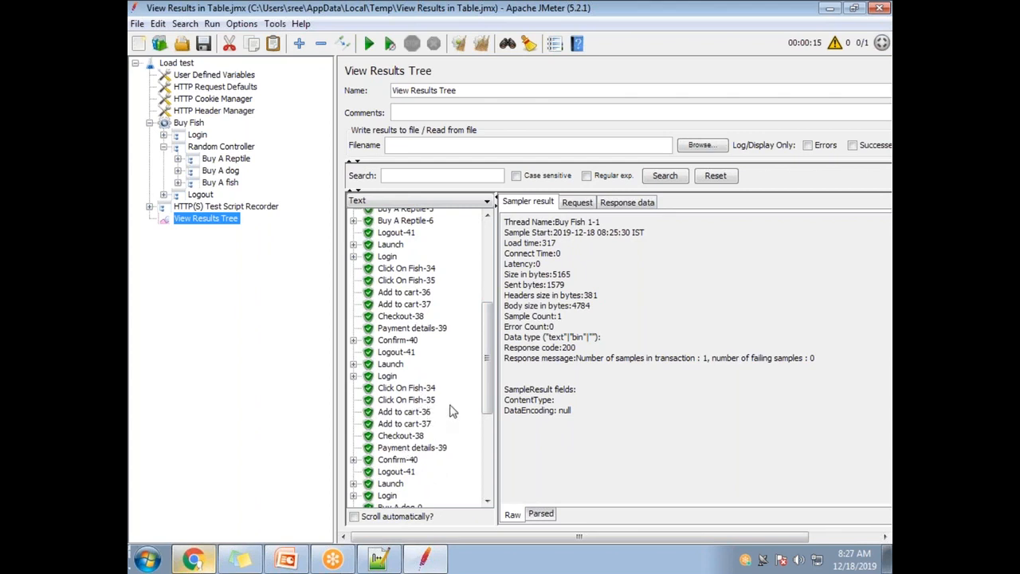
drag(492, 381, 490, 468)
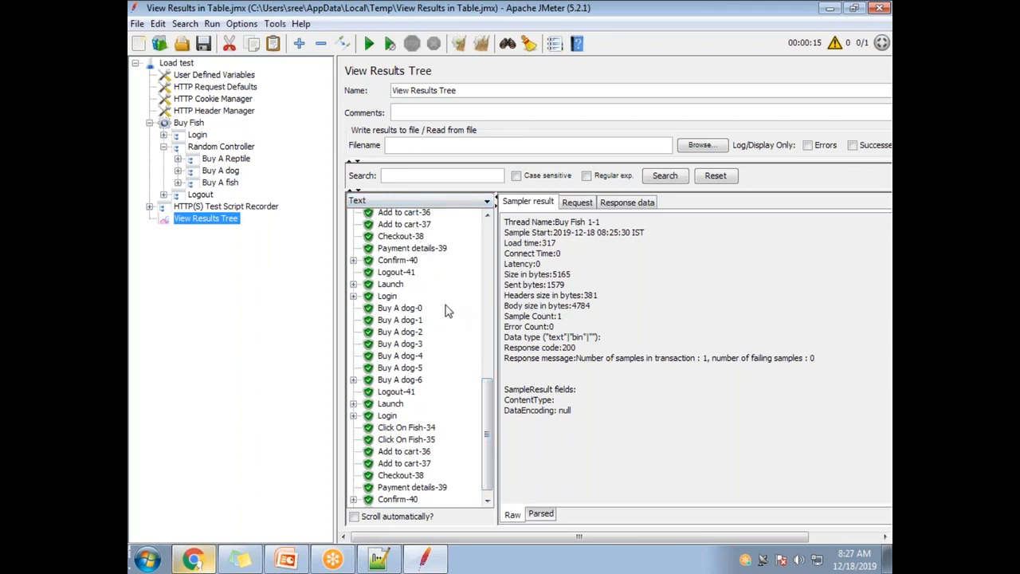
Review the View Results Tree samples again from the first iteration to the last, comparing the Random Controller's purchases.
scroll(435, 443, down, 1)
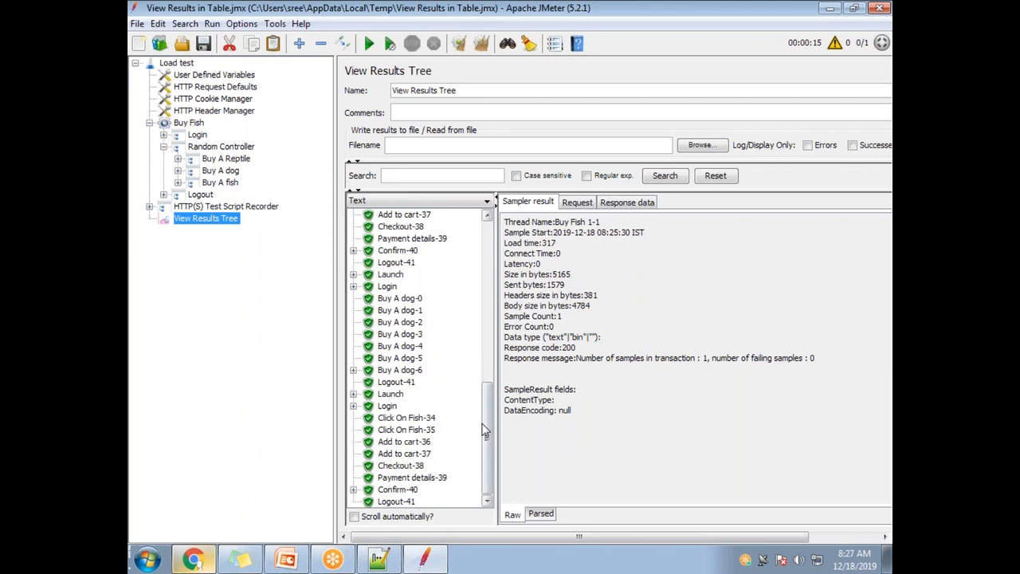
scroll(430, 263, up, 10)
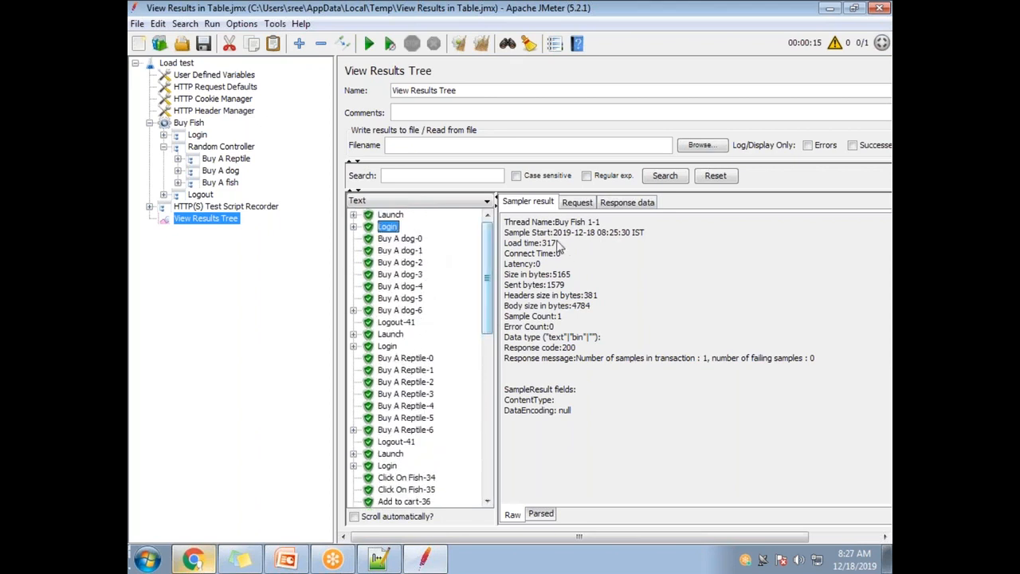
scroll(448, 279, down, 6)
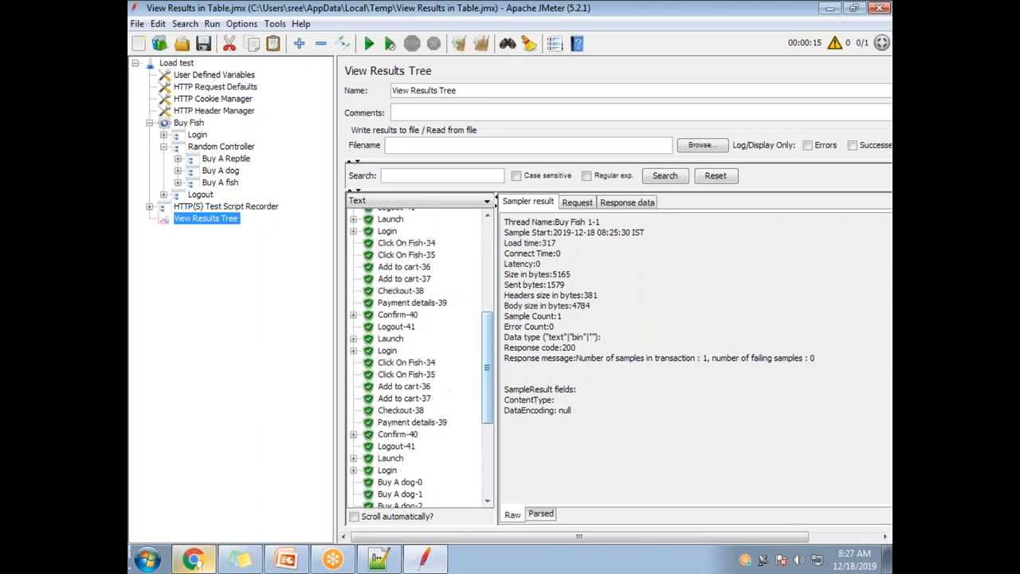
scroll(484, 383, down, 5)
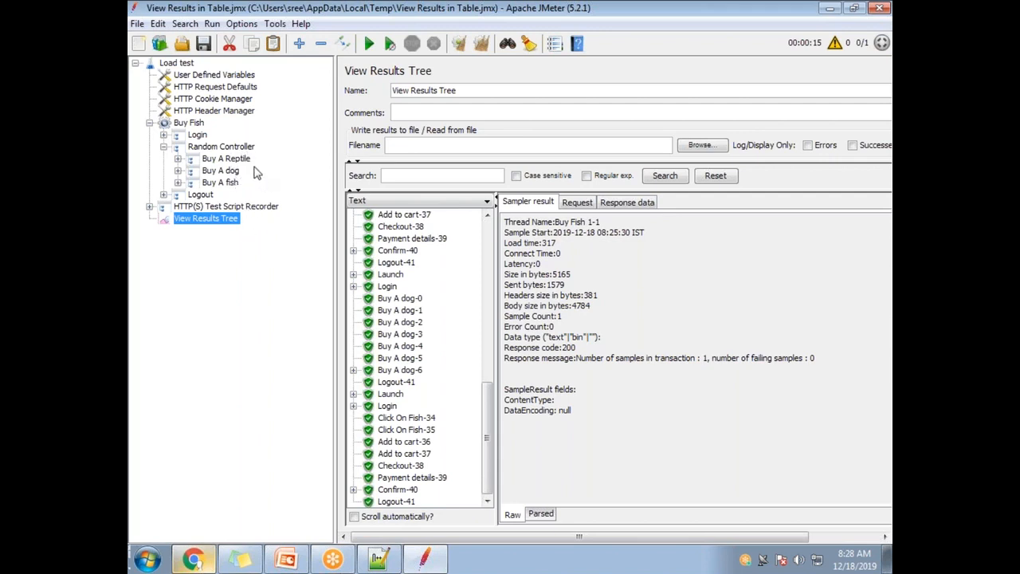
Review the Buy Fish thread group settings, the Buy A dog controller and the Random Controller settings.
click(199, 111)
click(199, 123)
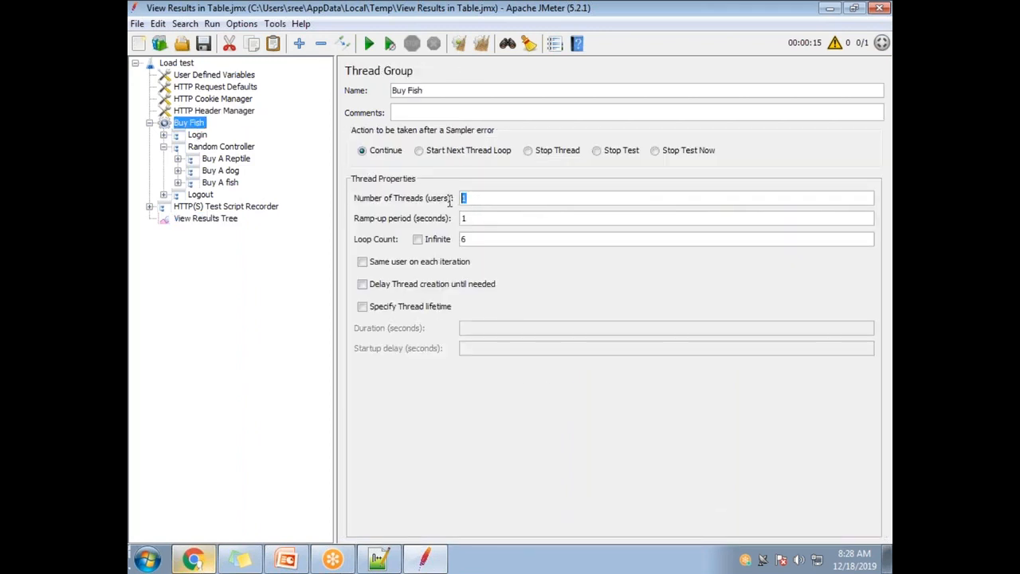
click(221, 170)
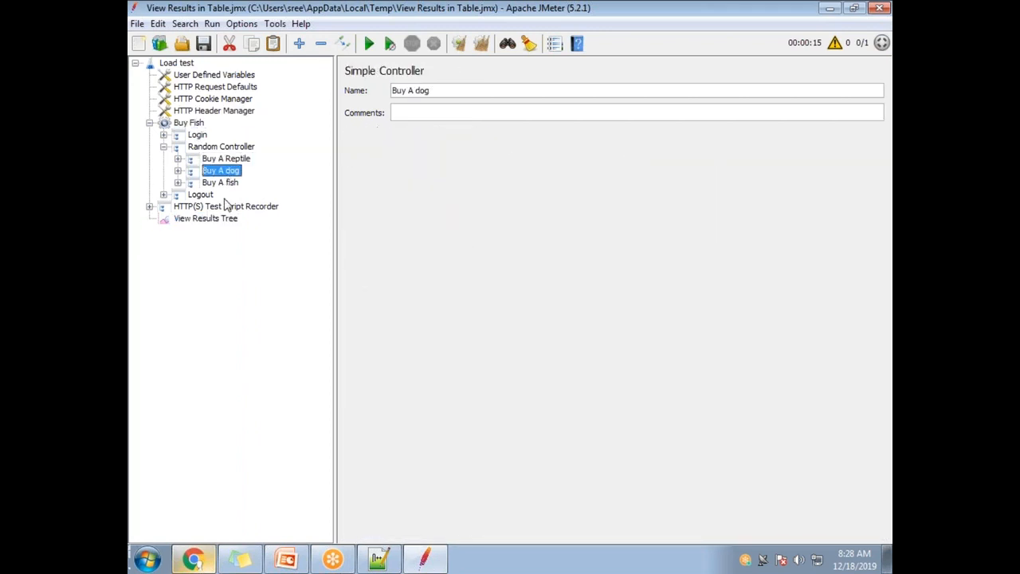
click(220, 146)
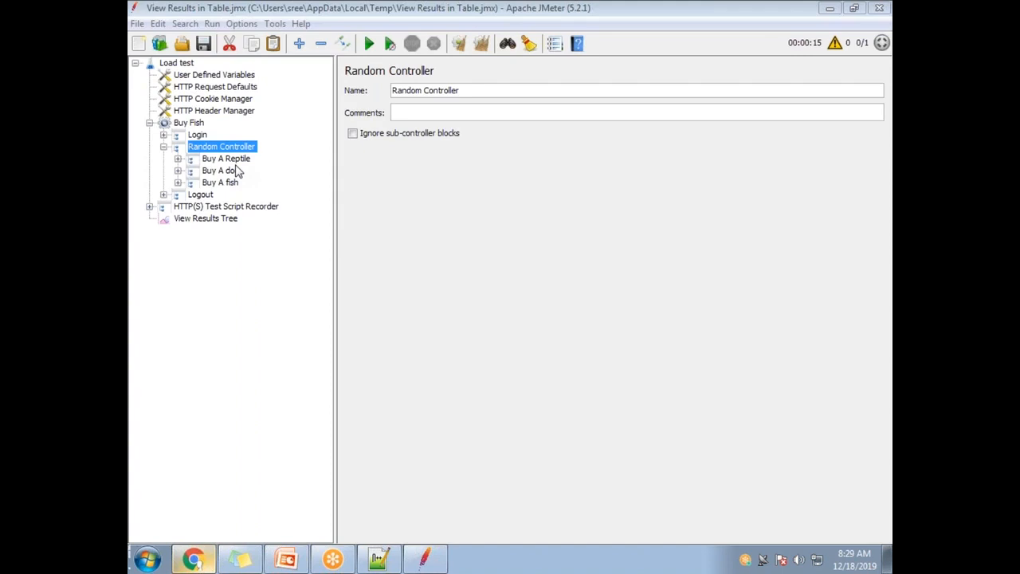
Switch to PowerPoint, highlight the Random Controller slide's description, open slide 52, and return to JMeter.
click(286, 560)
drag(365, 305, 275, 208)
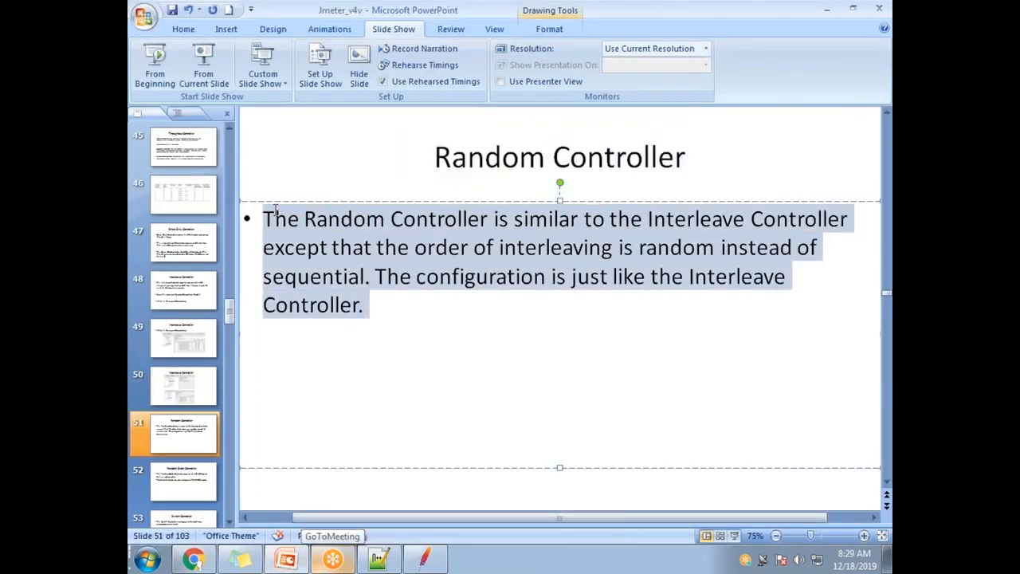
click(181, 485)
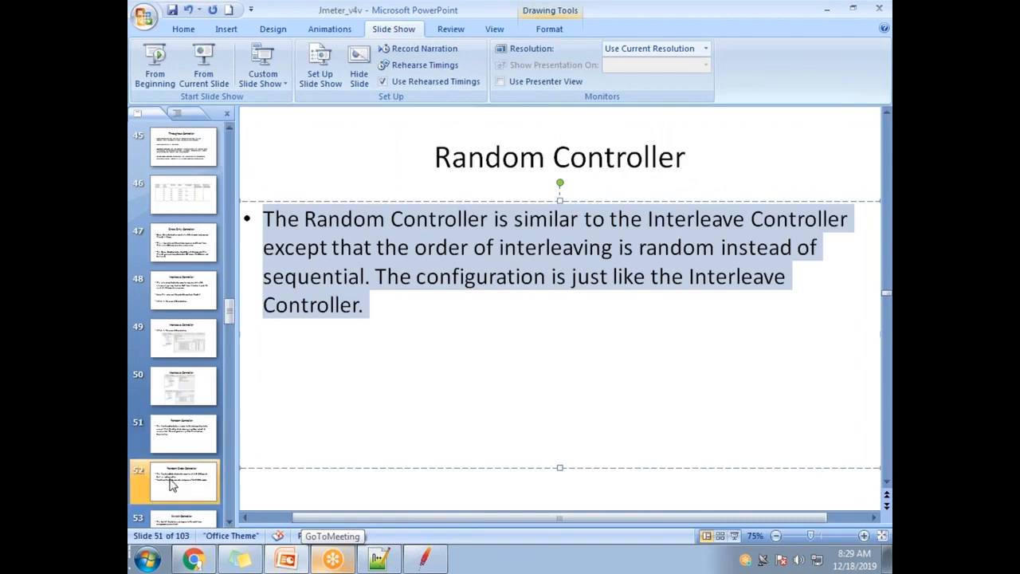
key(alt+Tab)
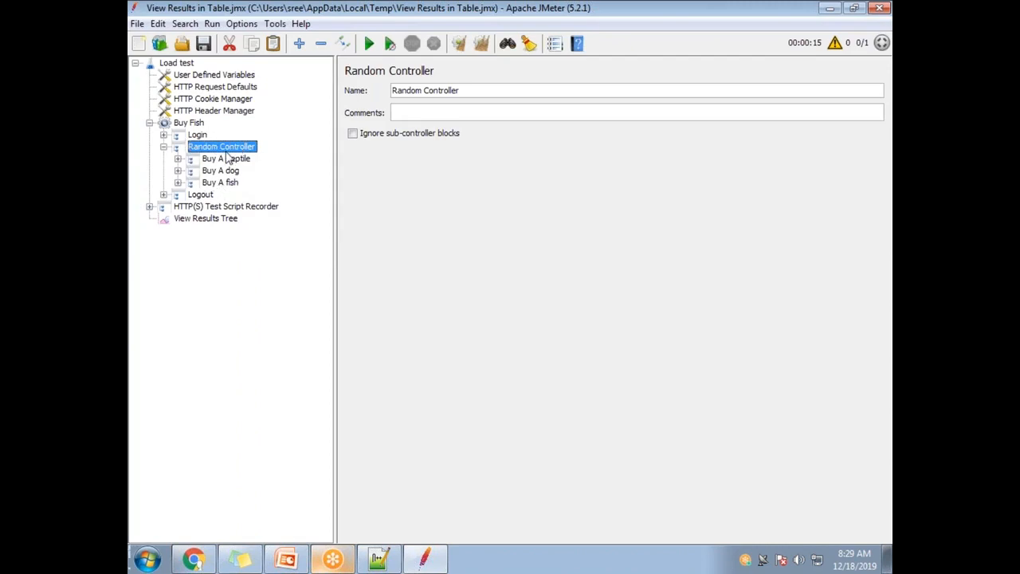
Change the Random Controller into a Random Order Controller and expand it to show its three purchase controllers.
right_click(232, 149)
mouse_move(382, 212)
mouse_move(505, 212)
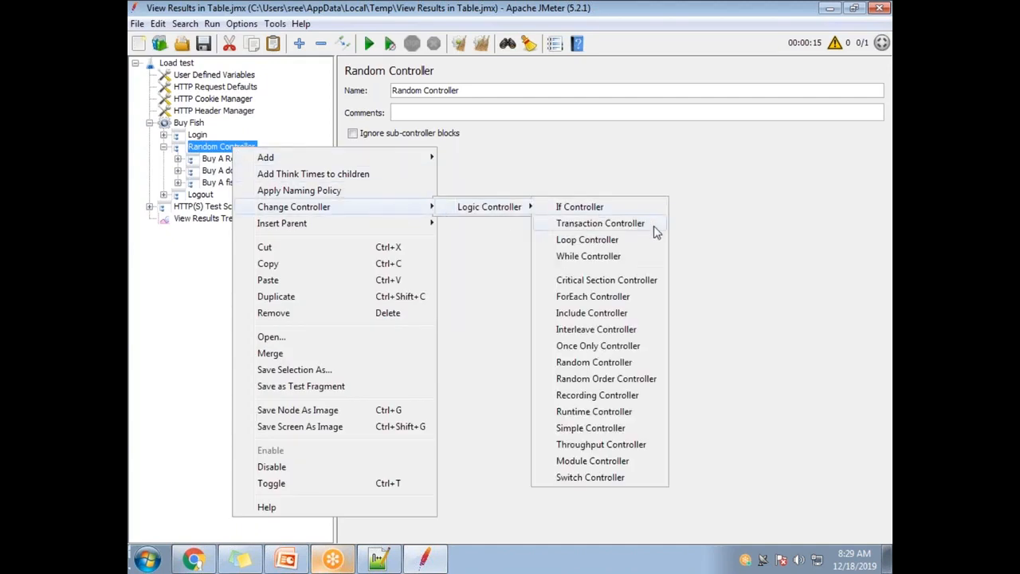
click(633, 380)
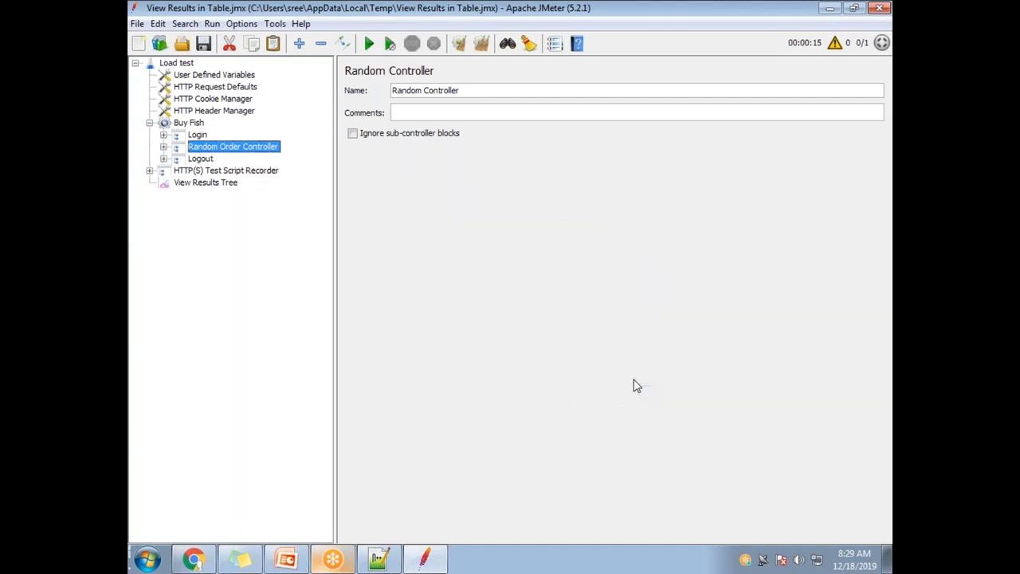
click(164, 147)
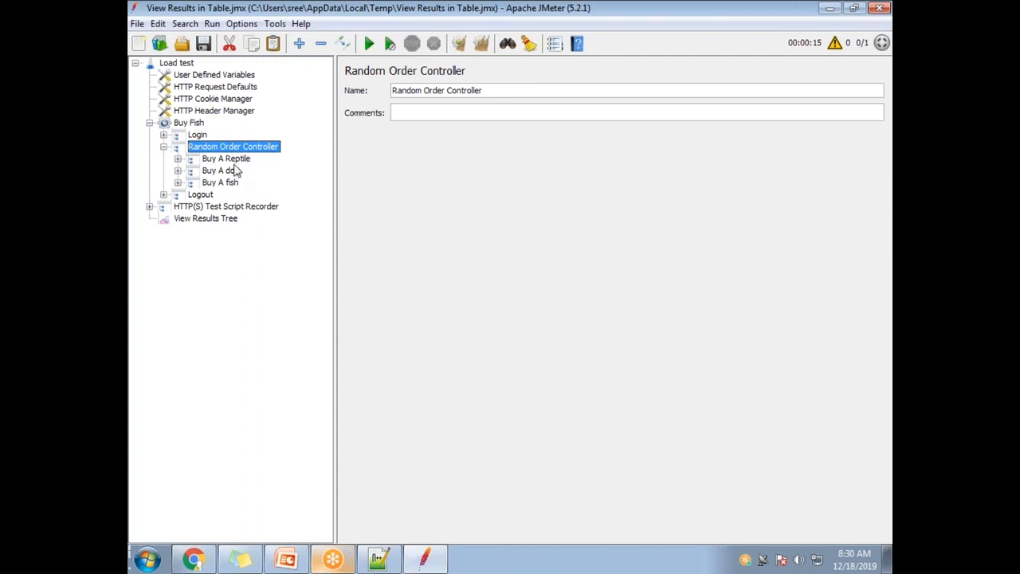
Clear all earlier results in View Results Tree and run the test plan with the Random Order Controller.
click(220, 220)
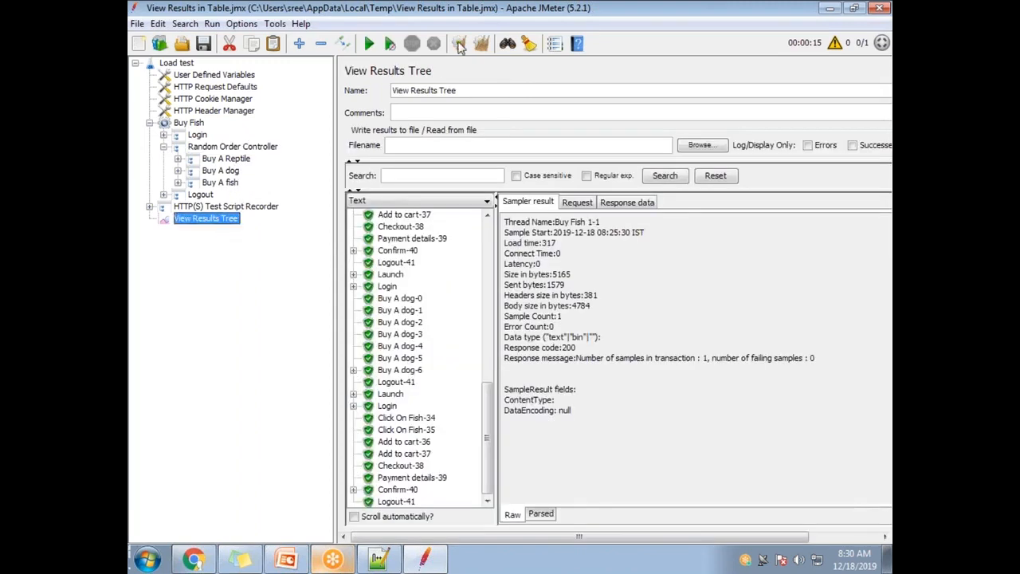
key(ctrl+e)
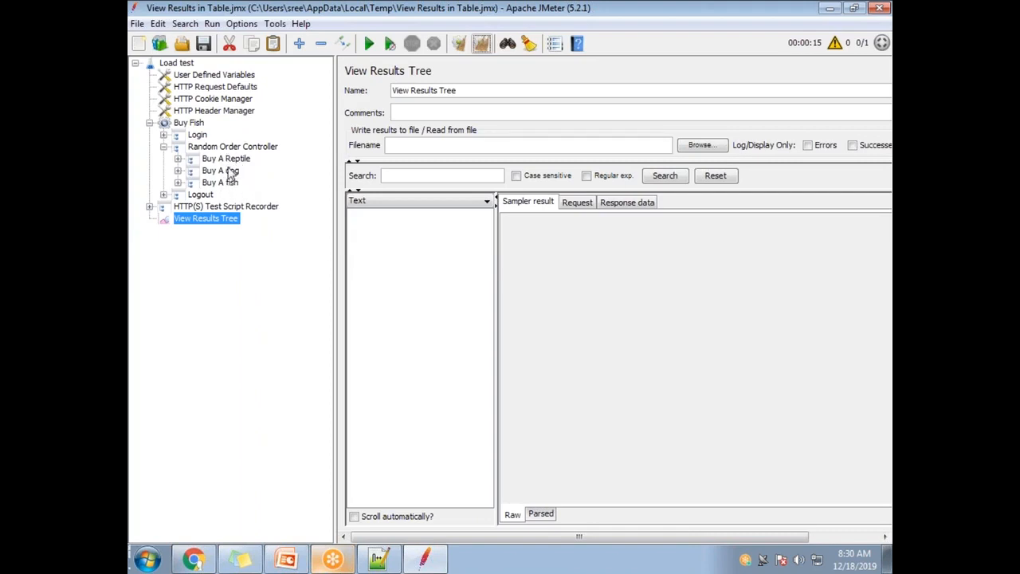
click(370, 43)
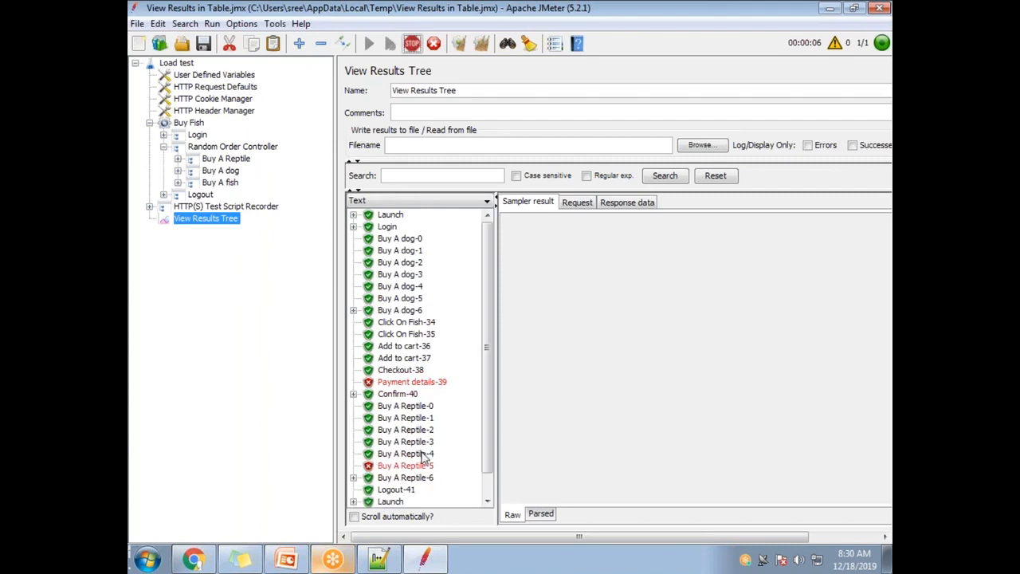
Look through the first iterations' samples and inspect a Login sample to see the order in which the purchases run.
scroll(425, 456, down, 3)
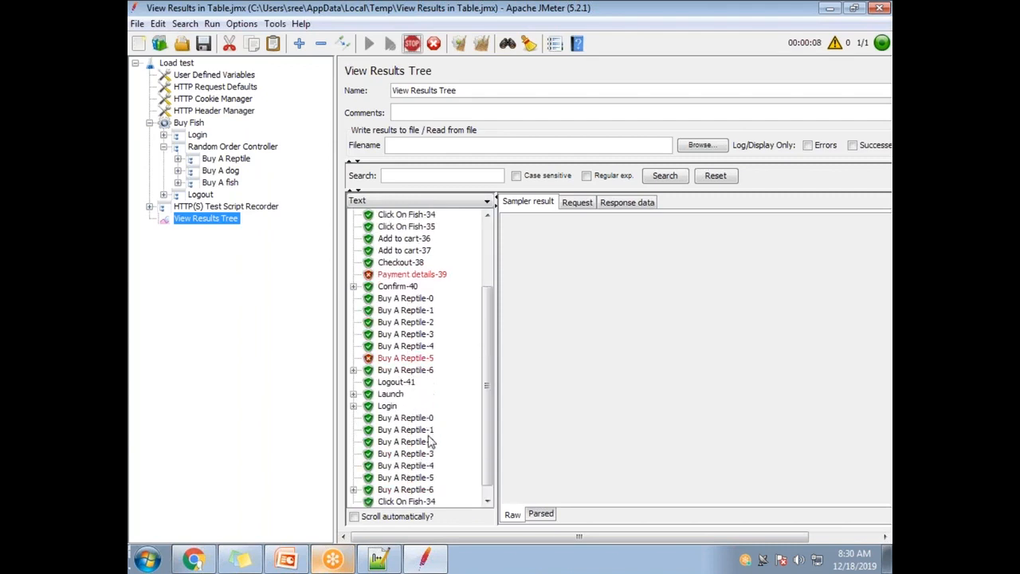
scroll(426, 434, down, 2)
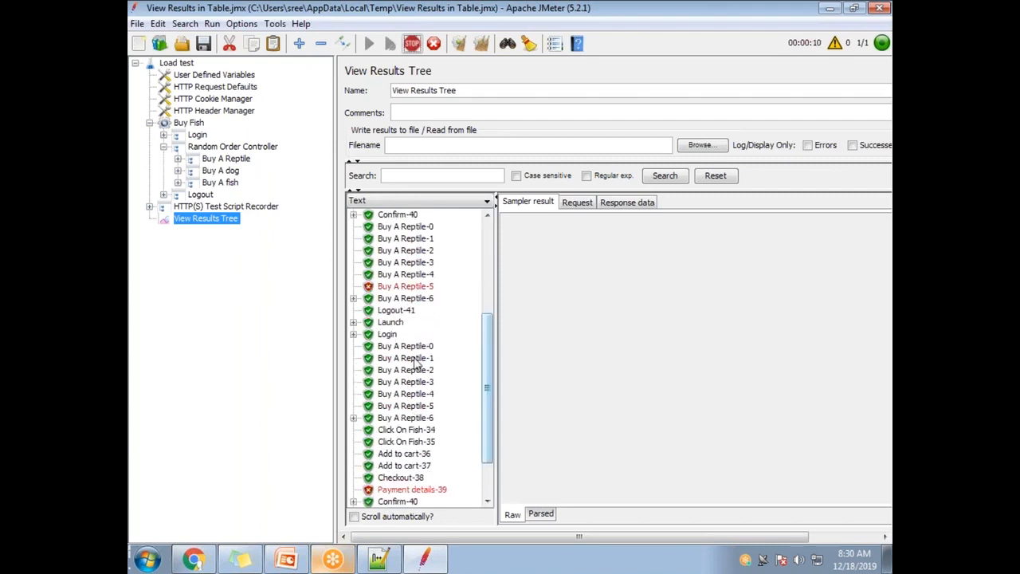
scroll(411, 456, down, 2)
scroll(403, 454, down, 2)
scroll(399, 434, down, 2)
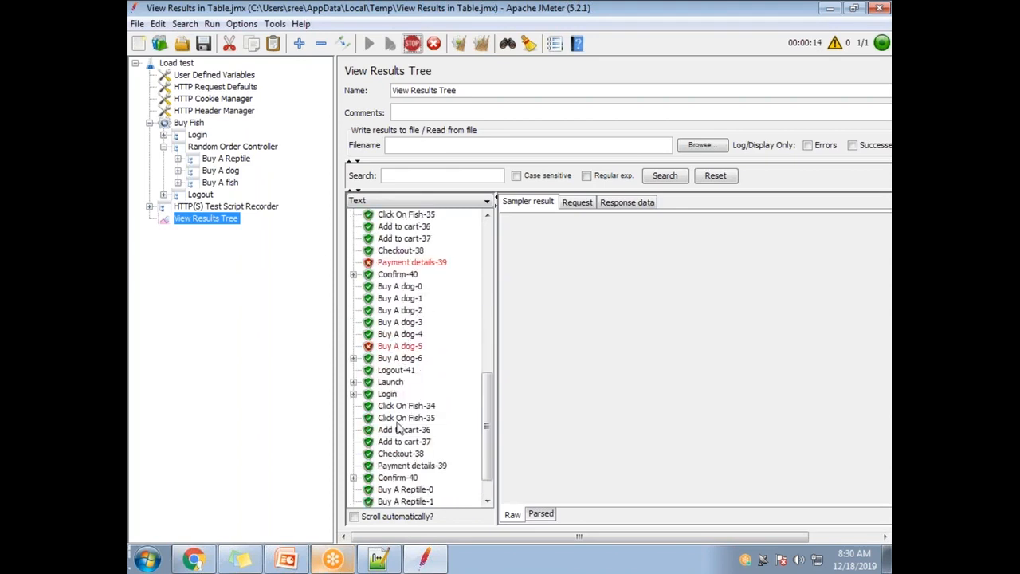
click(389, 396)
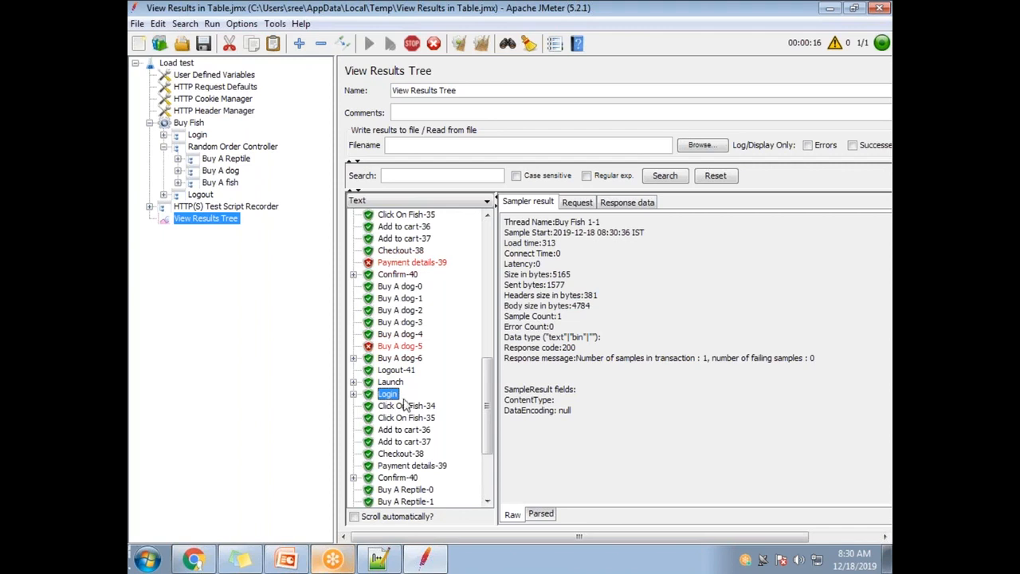
scroll(385, 402, down, 1)
click(389, 349)
click(389, 357)
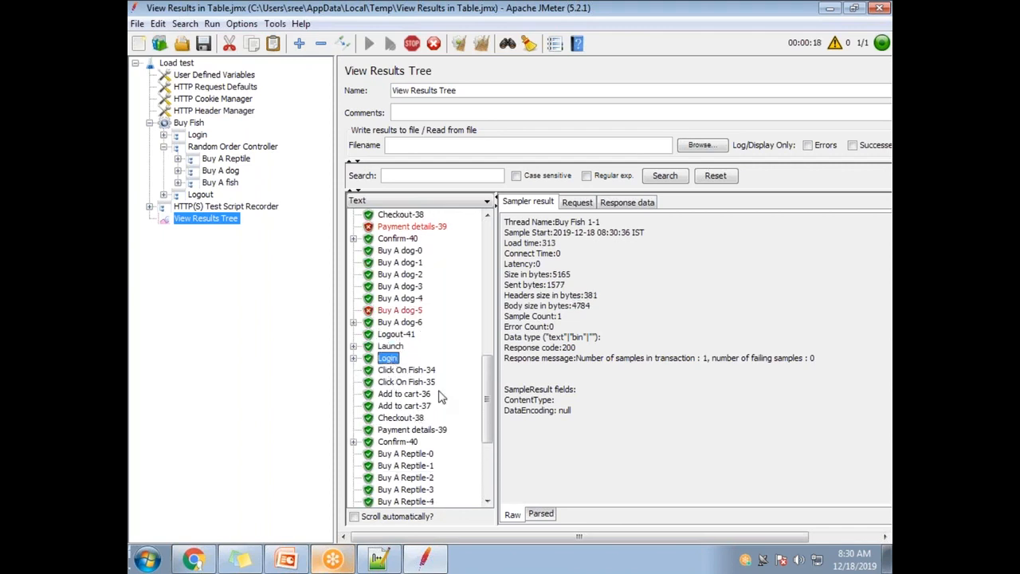
Inspect a Logout-41 sample and the Login sample after it, and compare the purchase order in the remaining iterations.
scroll(391, 359, down, 2)
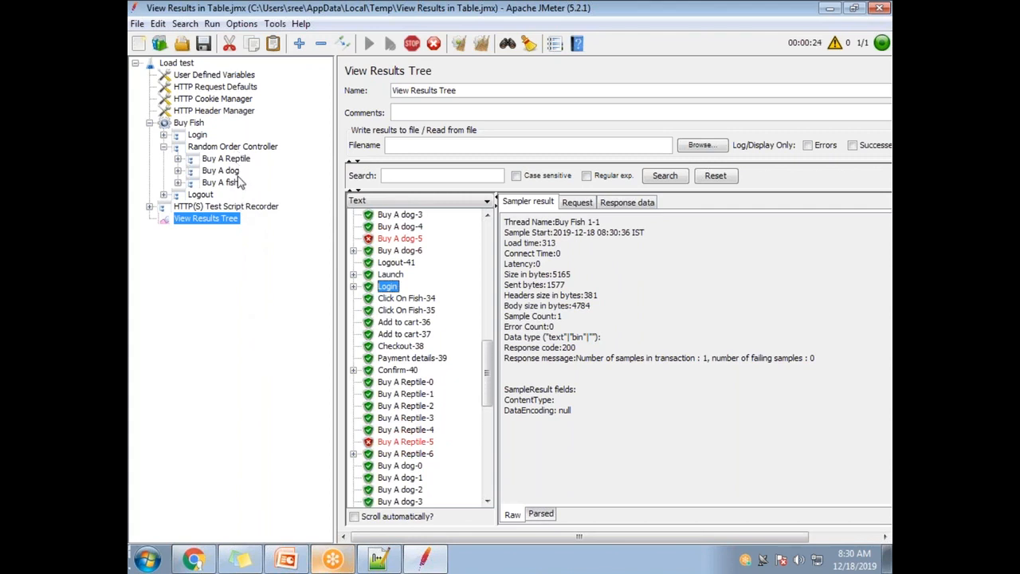
scroll(391, 419, down, 4)
click(399, 407)
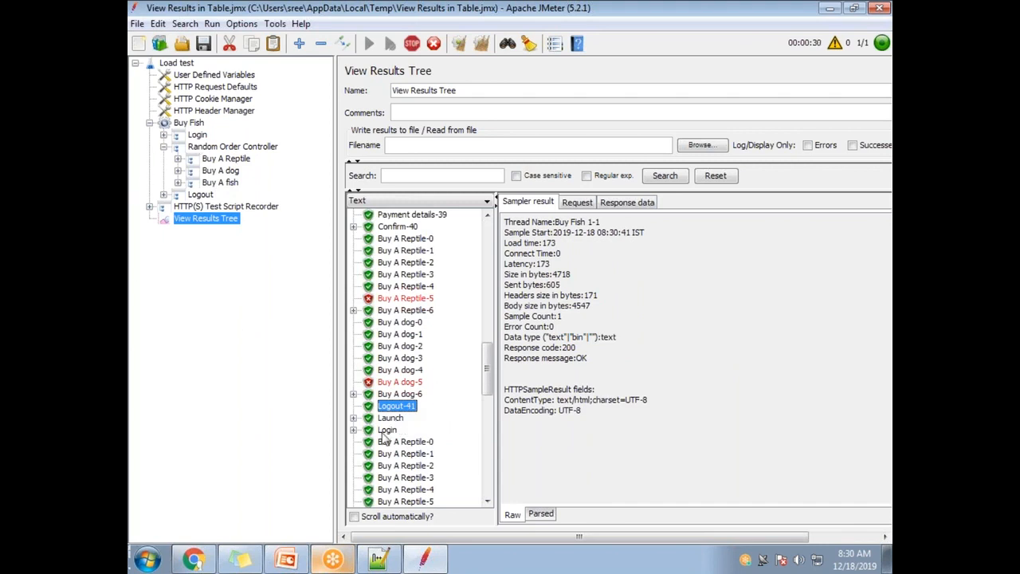
click(387, 430)
scroll(370, 387, down, 4)
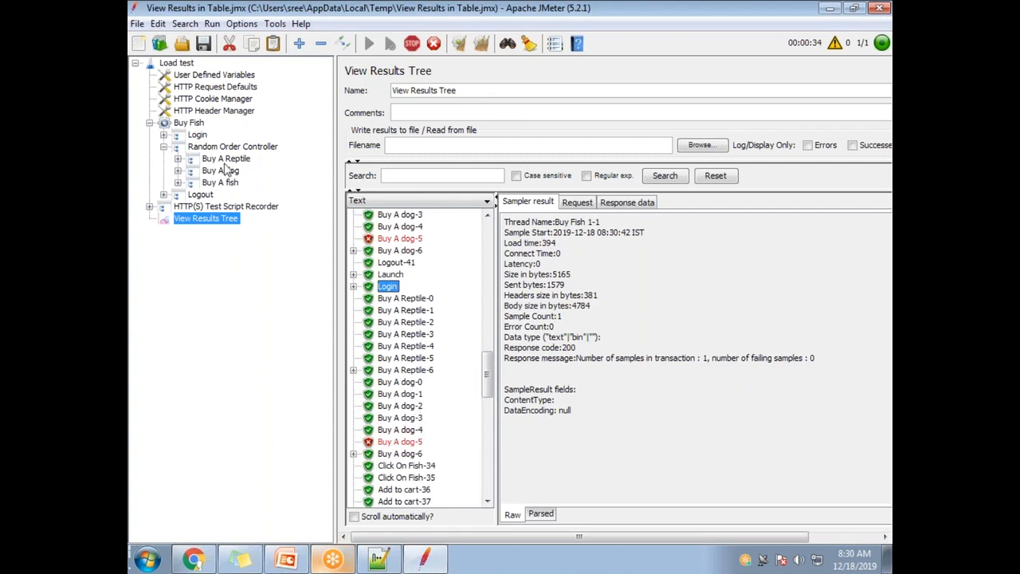
scroll(398, 410, down, 3)
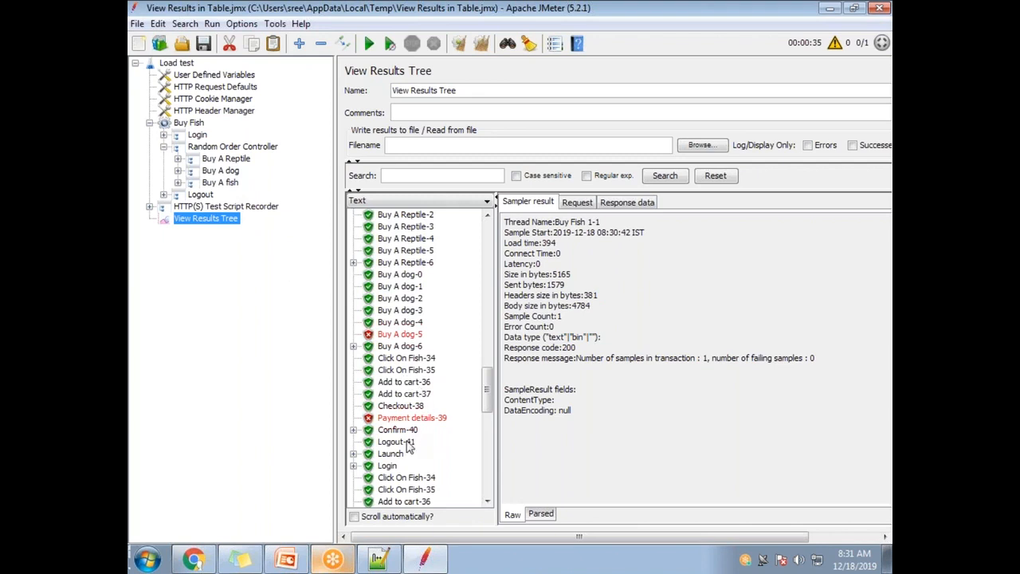
scroll(399, 469, down, 2)
scroll(399, 411, down, 3)
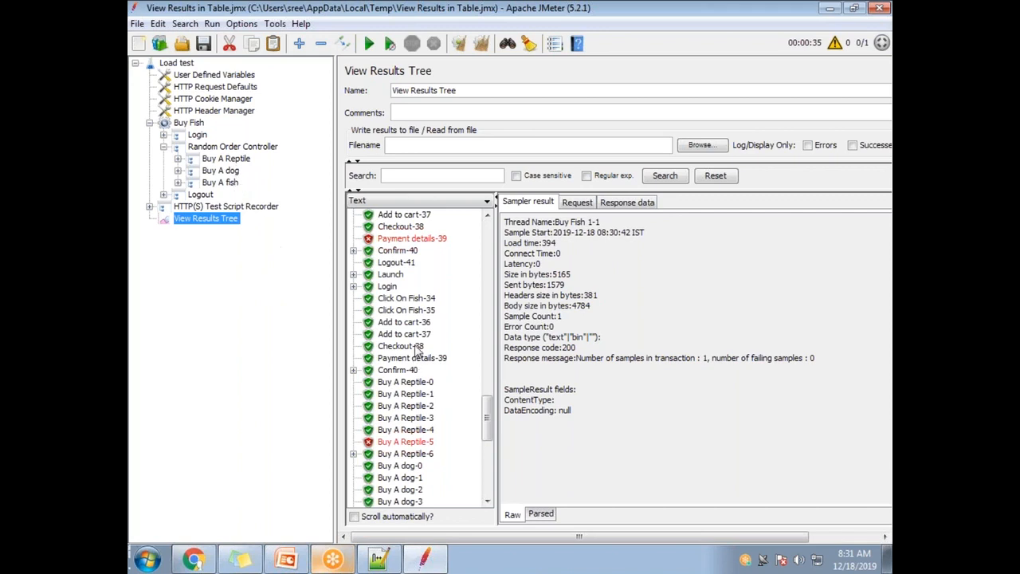
scroll(413, 414, down, 4)
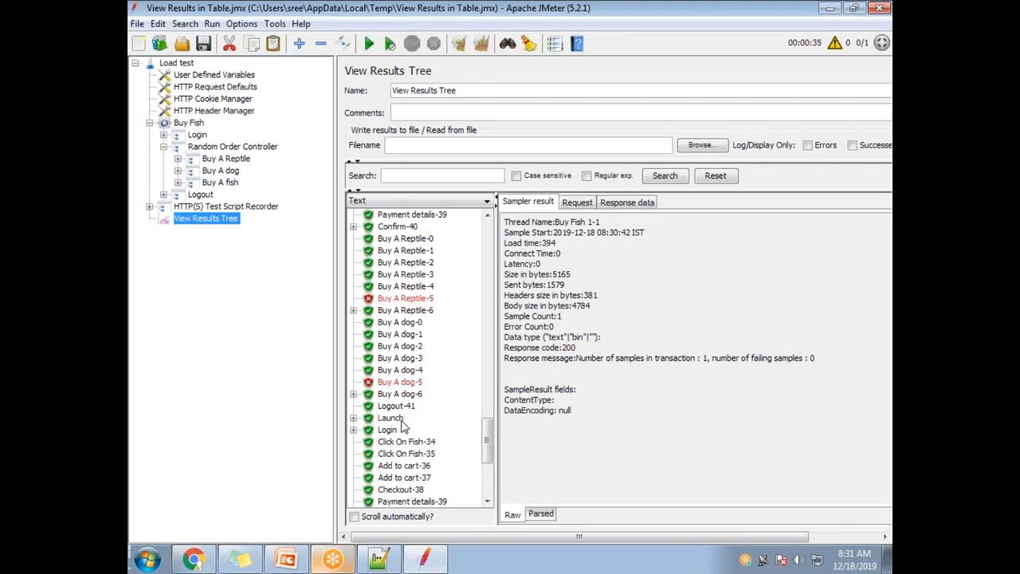
scroll(392, 421, down, 3)
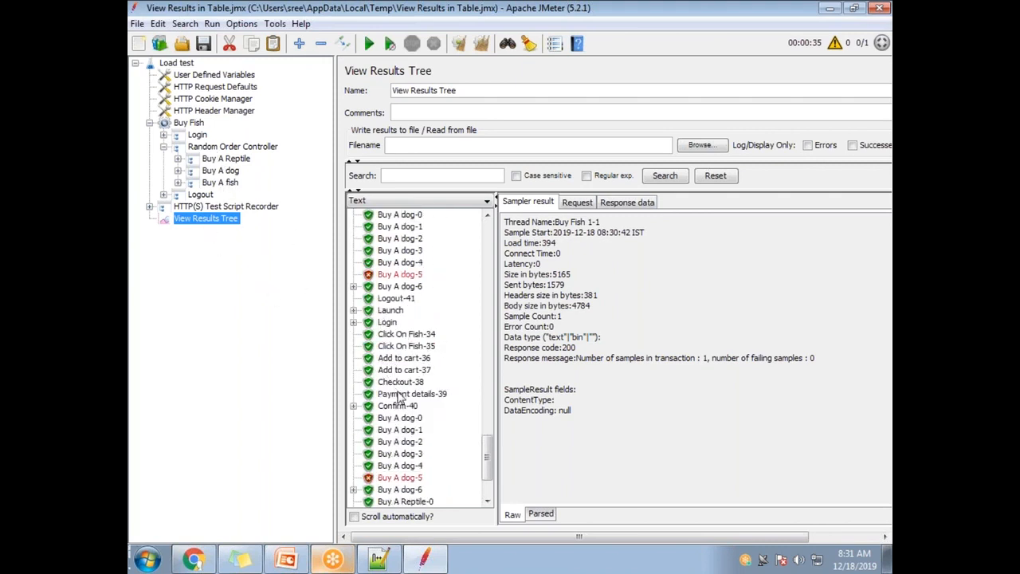
scroll(396, 392, down, 3)
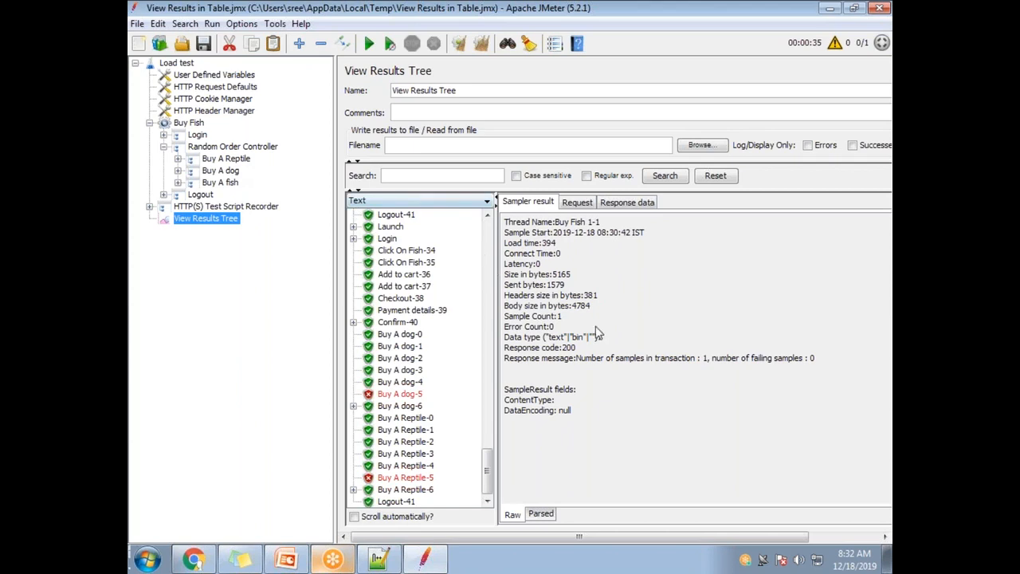
Add a new Thread Group to the Load test plan.
click(624, 22)
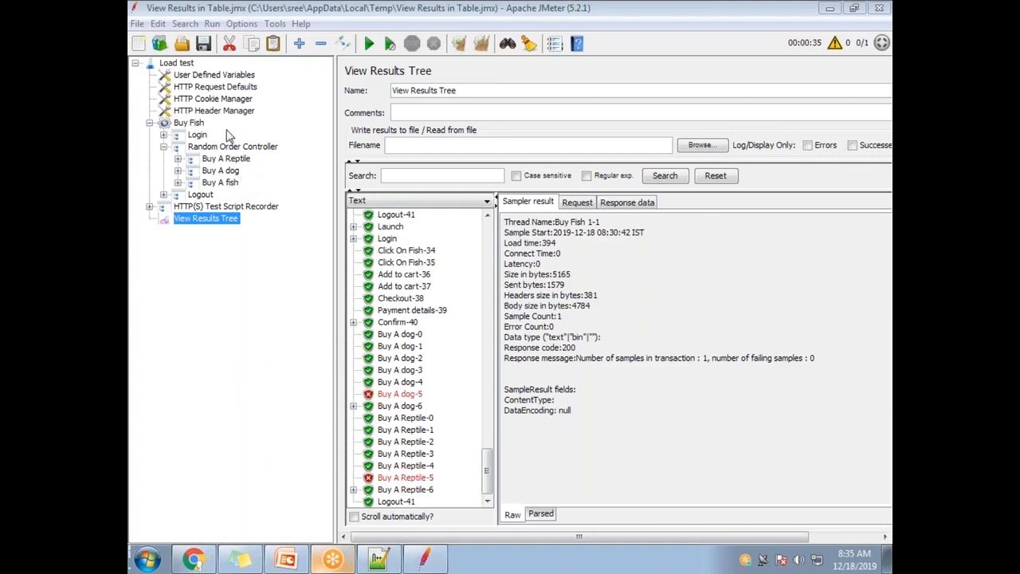
right_click(190, 69)
mouse_move(239, 72)
mouse_move(422, 72)
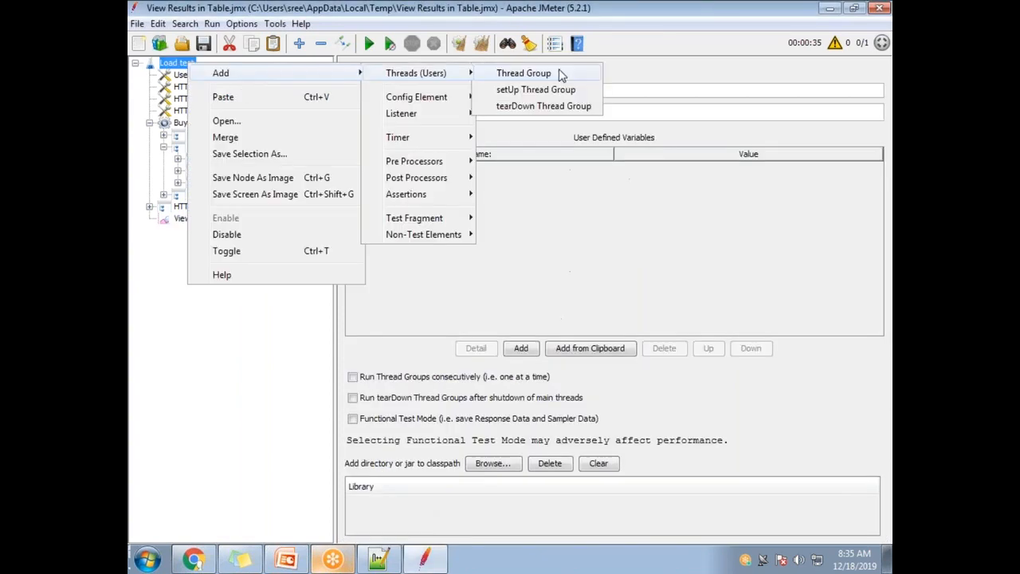
click(561, 74)
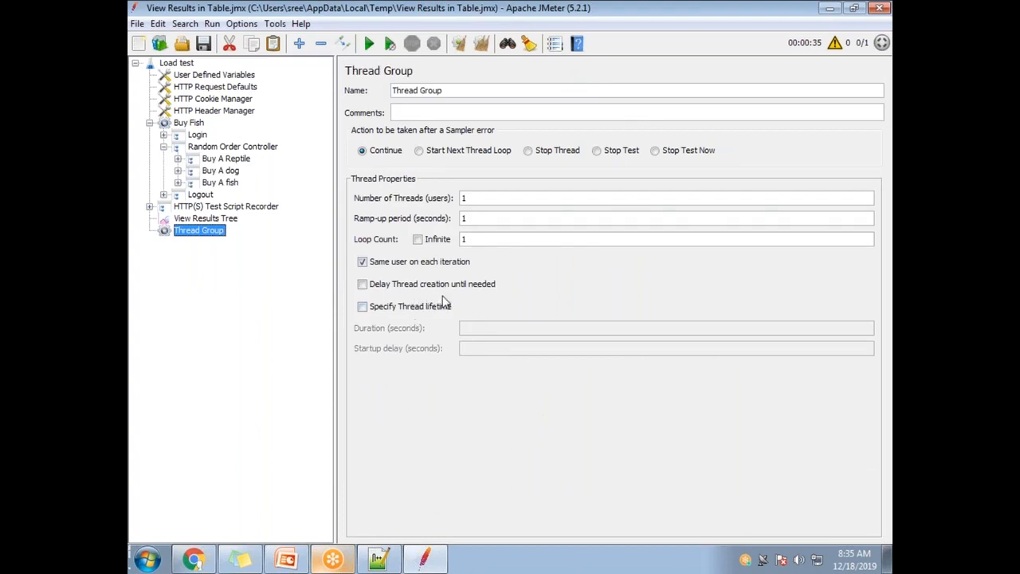
In the new Thread Group, turn off same user on each iteration and enable delayed thread creation and thread lifetime.
click(365, 287)
click(361, 269)
click(361, 267)
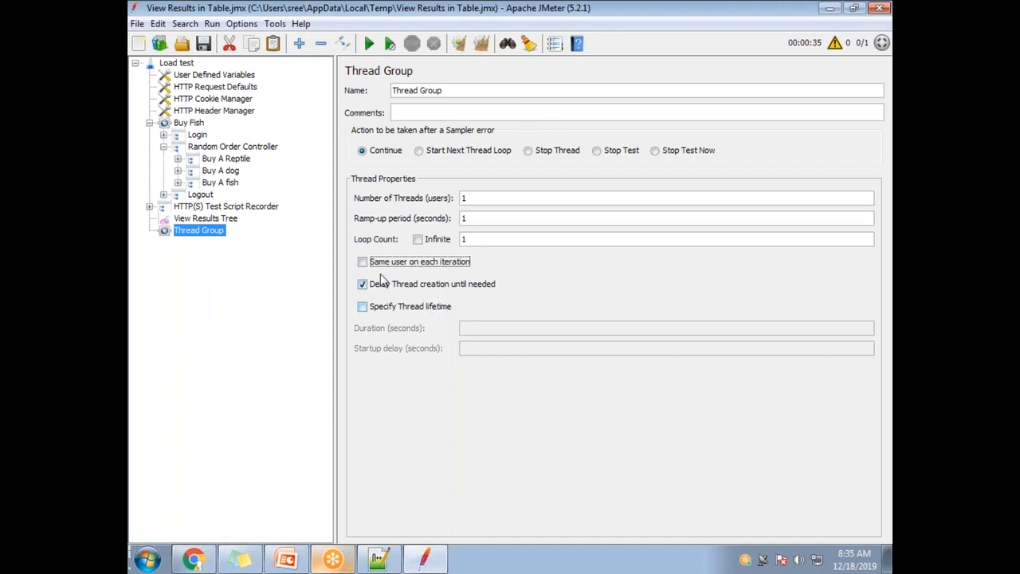
click(382, 310)
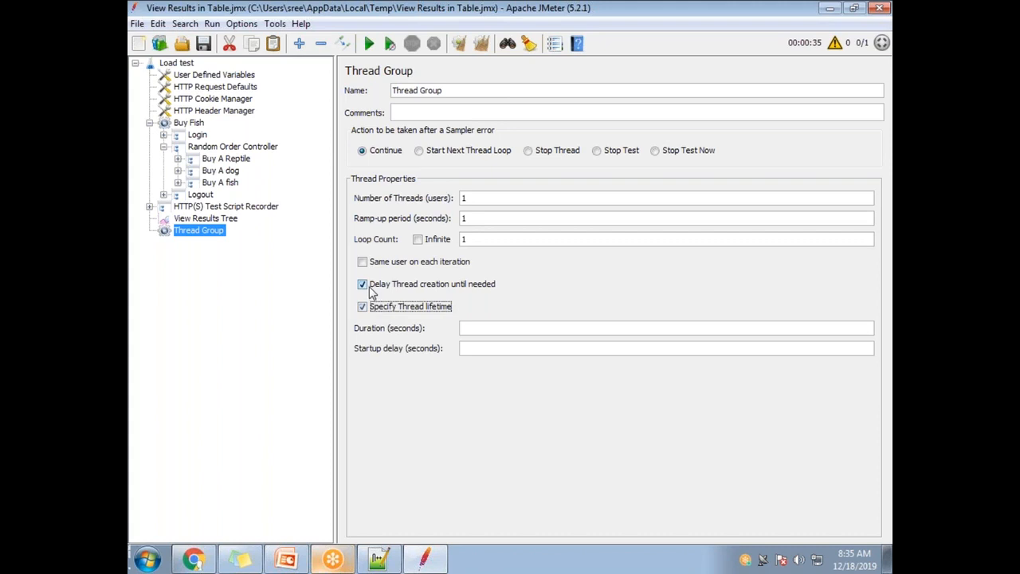
click(362, 287)
Disable the newly added Thread Group in the test plan.
right_click(225, 239)
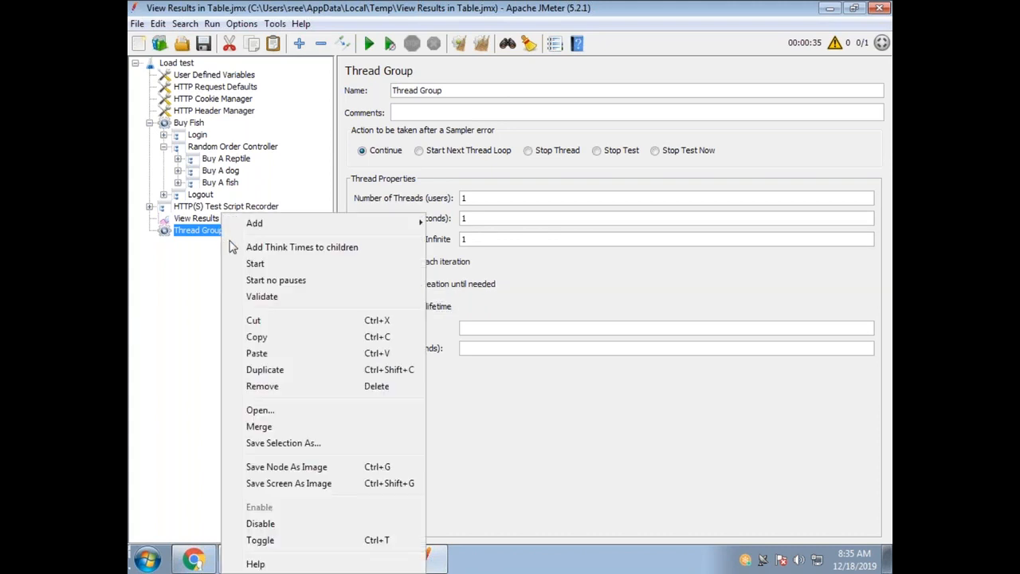
click(299, 526)
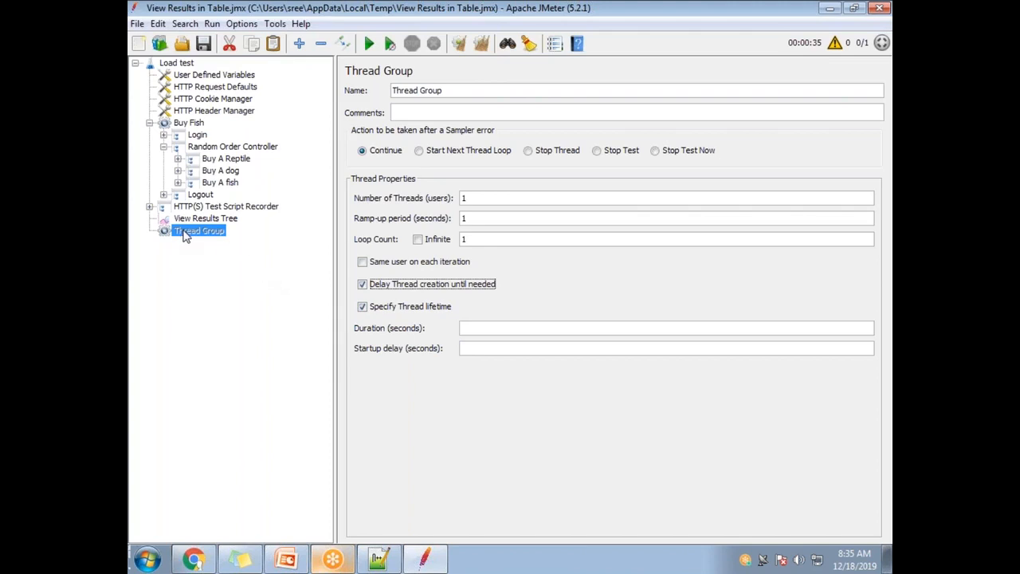
click(625, 25)
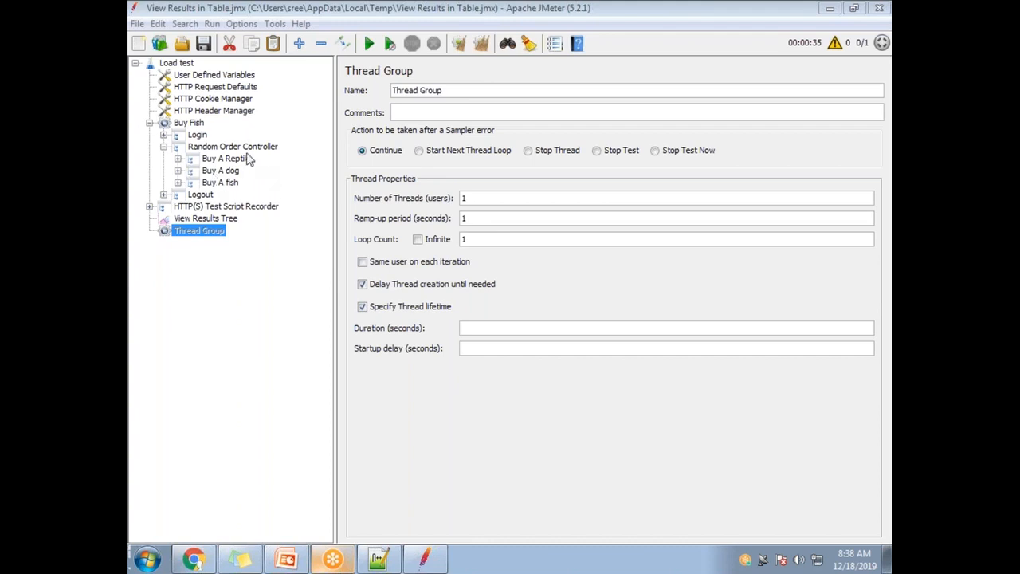
Review the Buy Fish thread group settings and the plan's User Defined Variables.
click(186, 124)
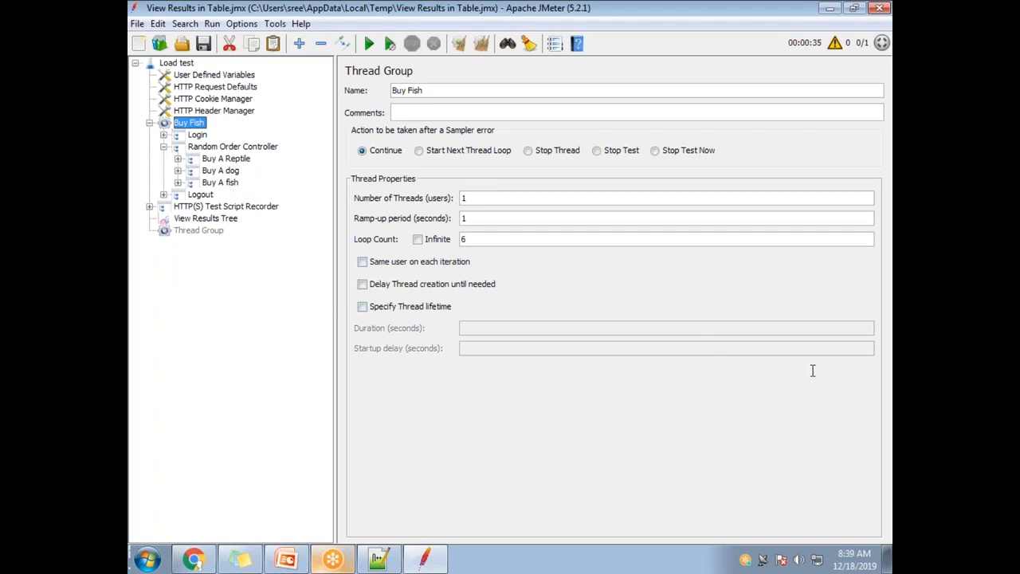
click(830, 305)
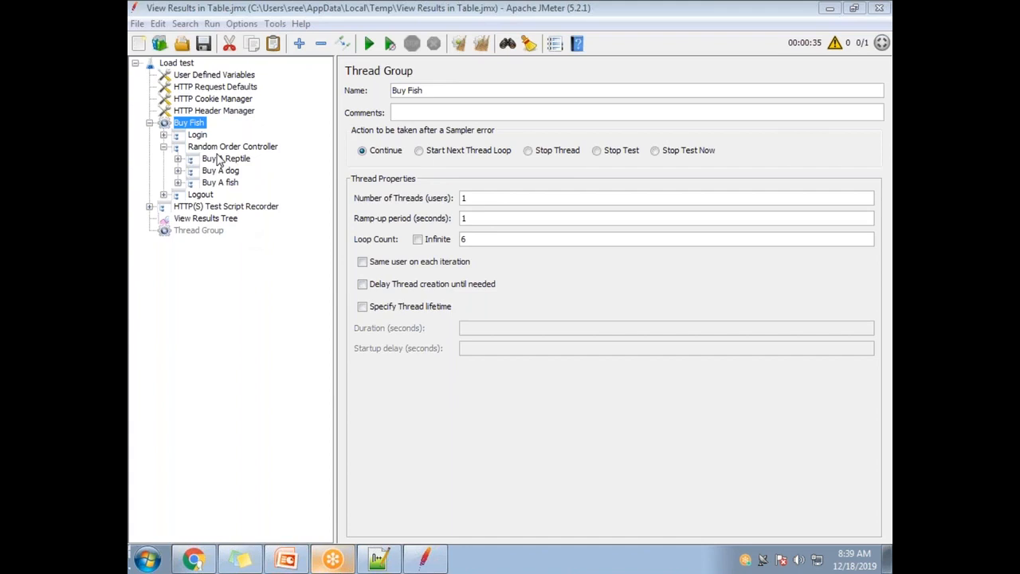
click(232, 76)
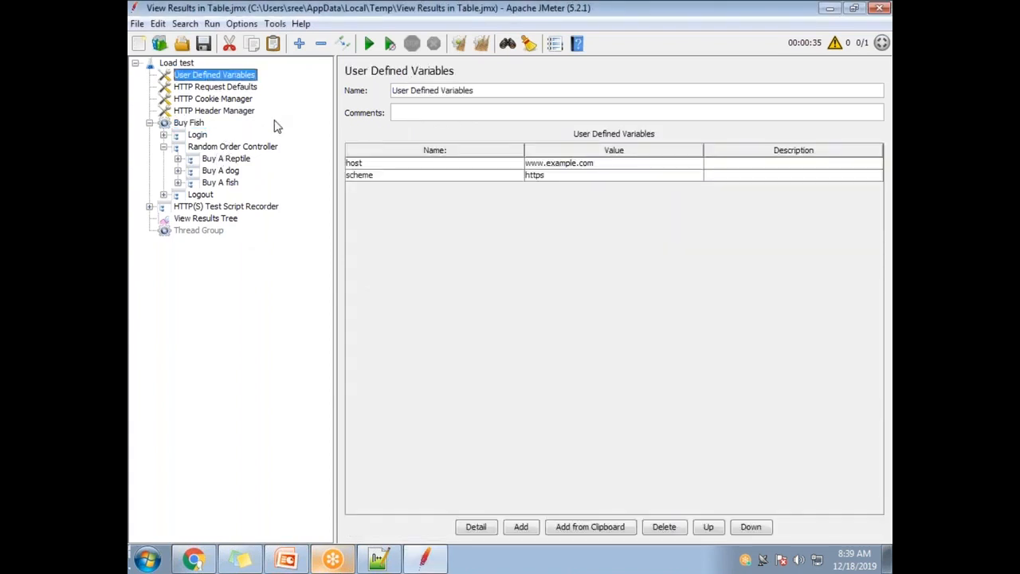